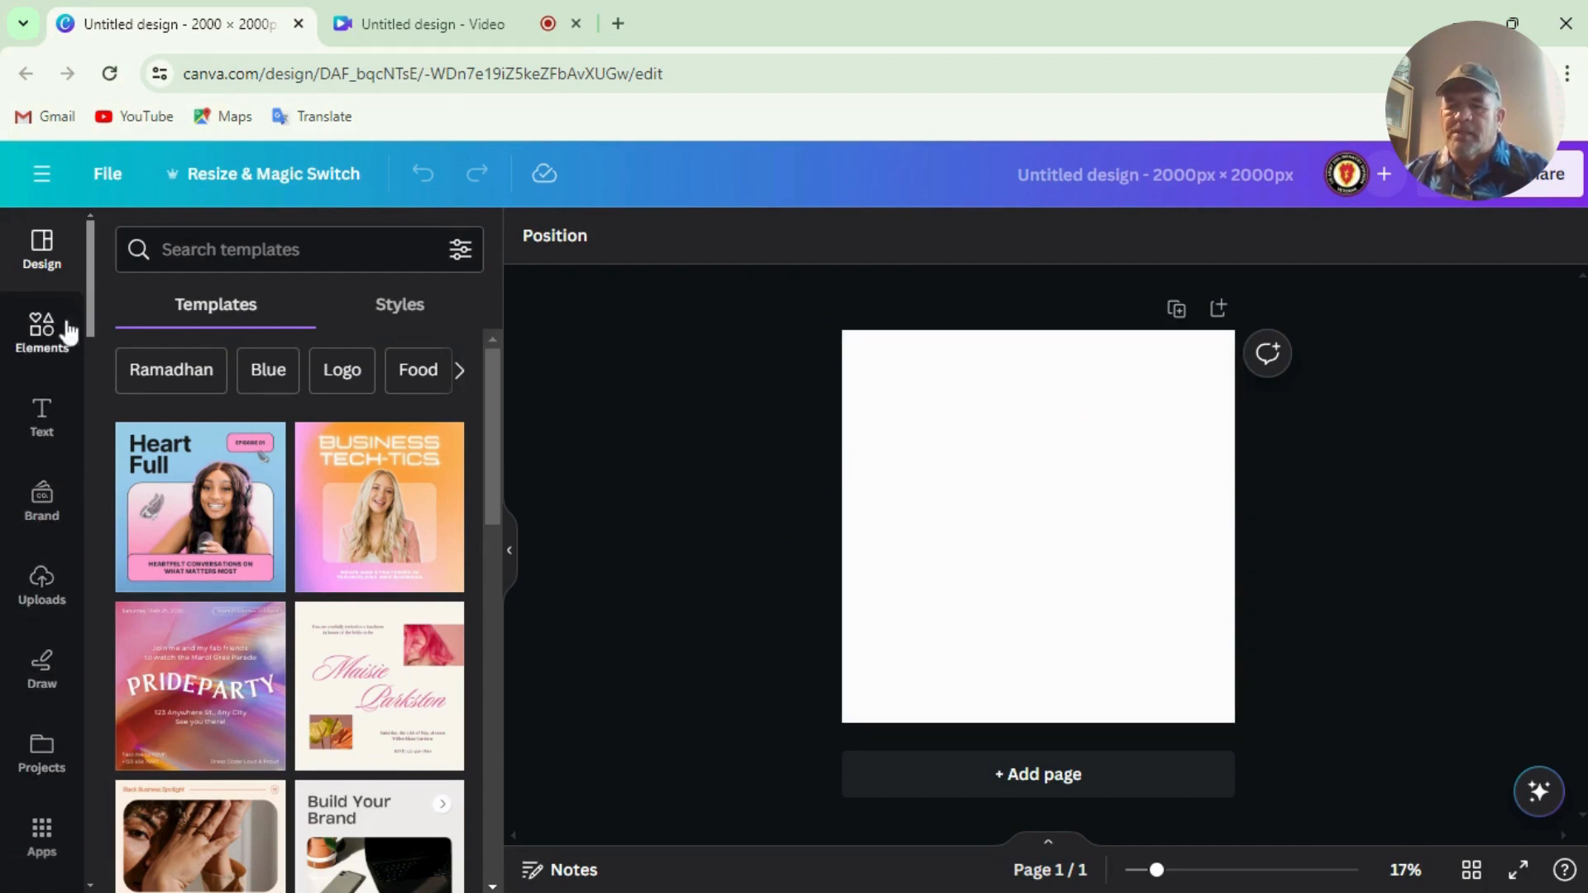
Step: Search the apps for "gradient" and open the Gradient Generator app
scroll(87, 397, down, 3)
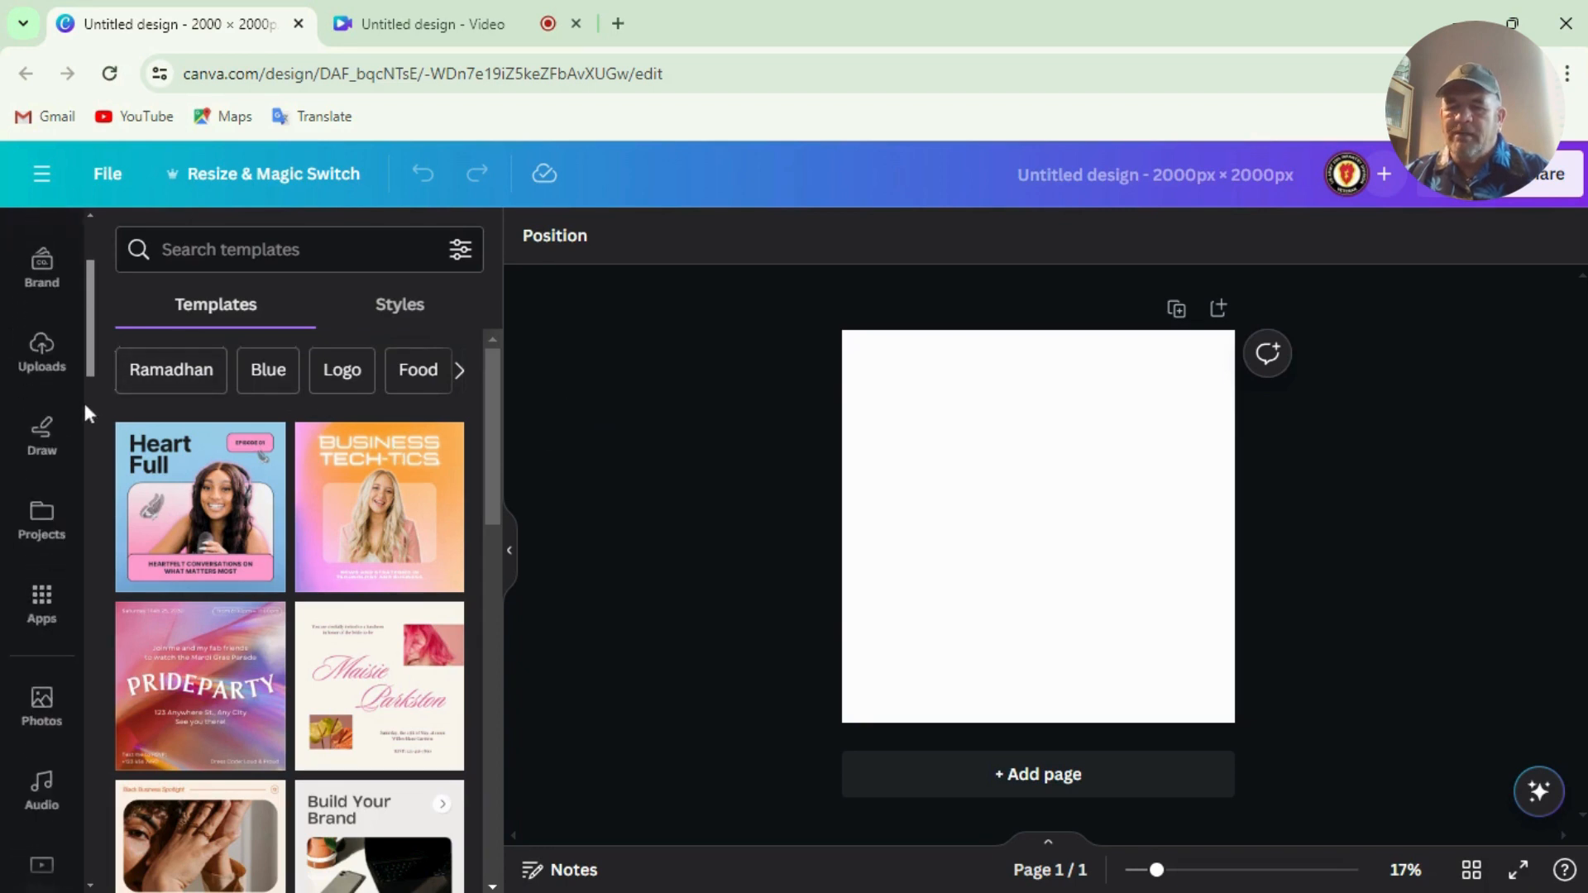
click(43, 612)
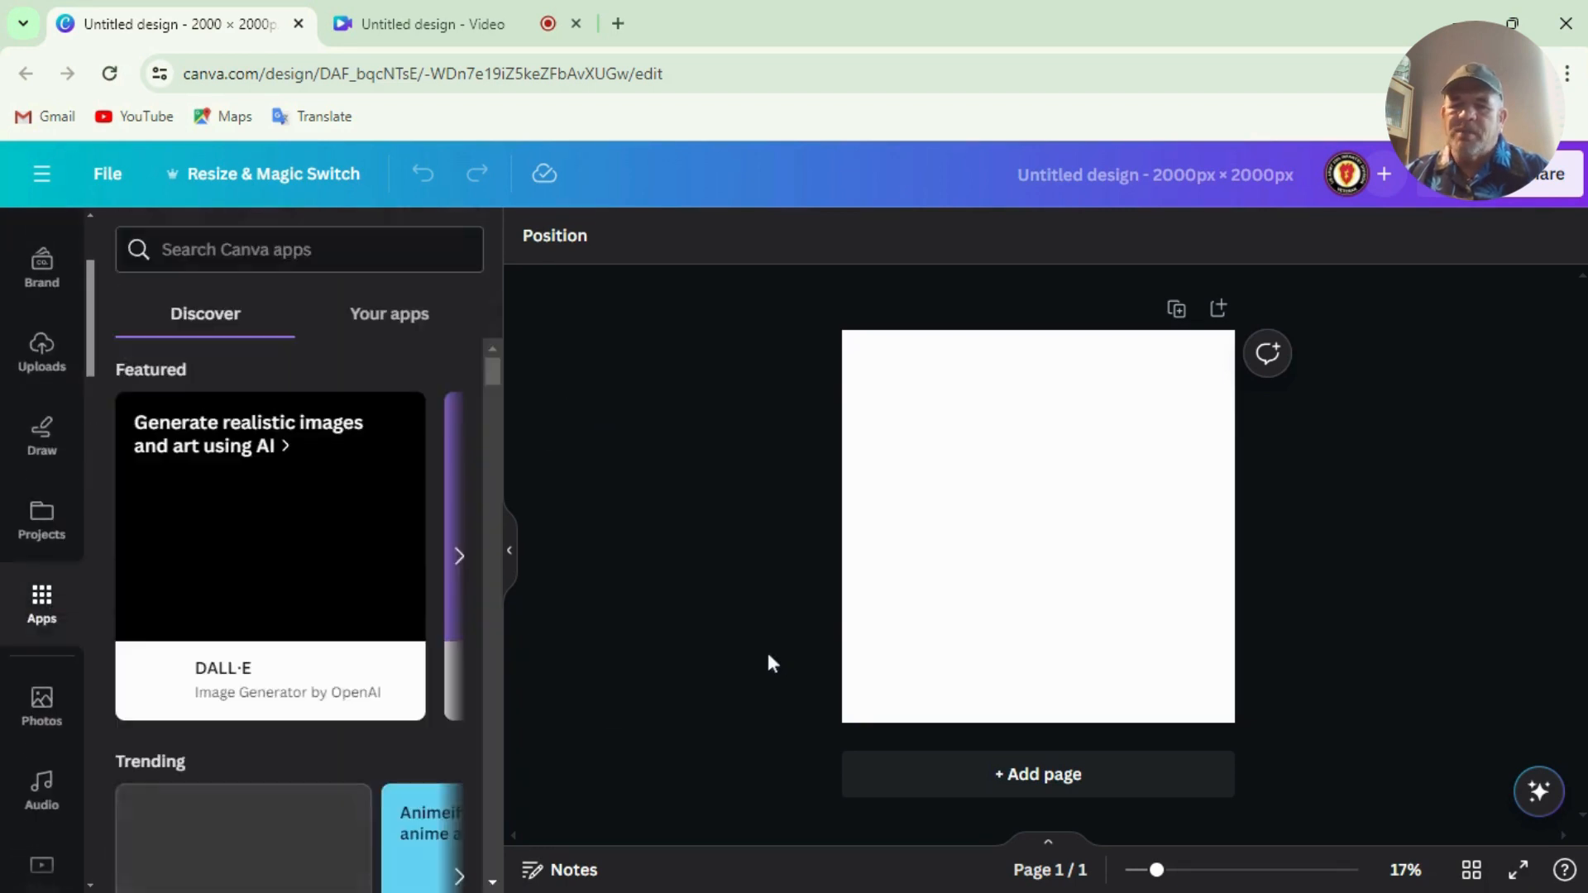
text(gr)
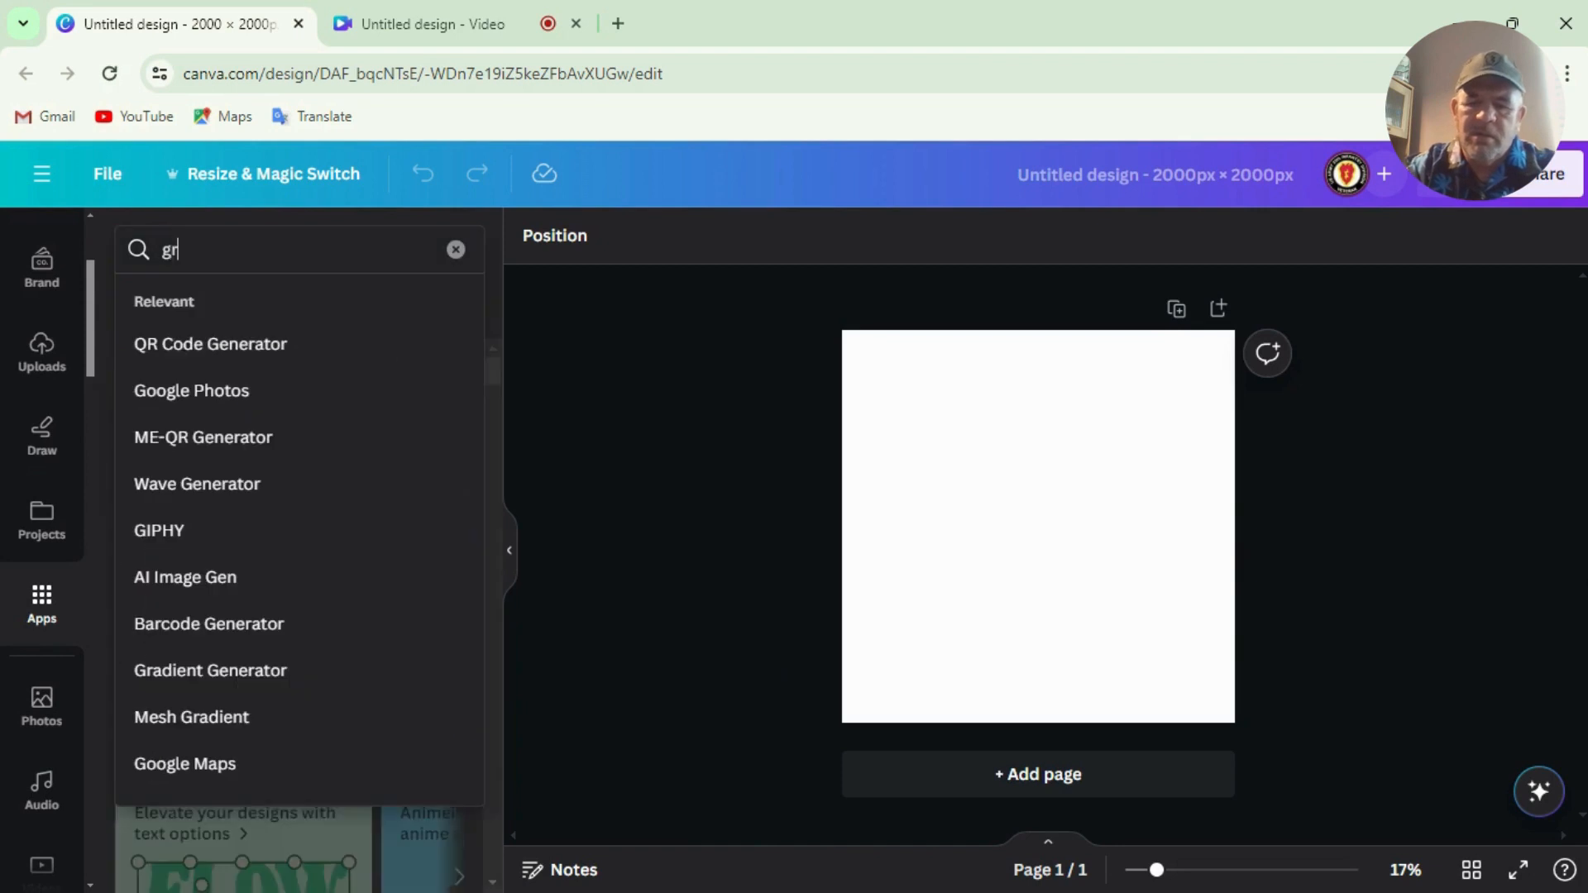
text(adient)
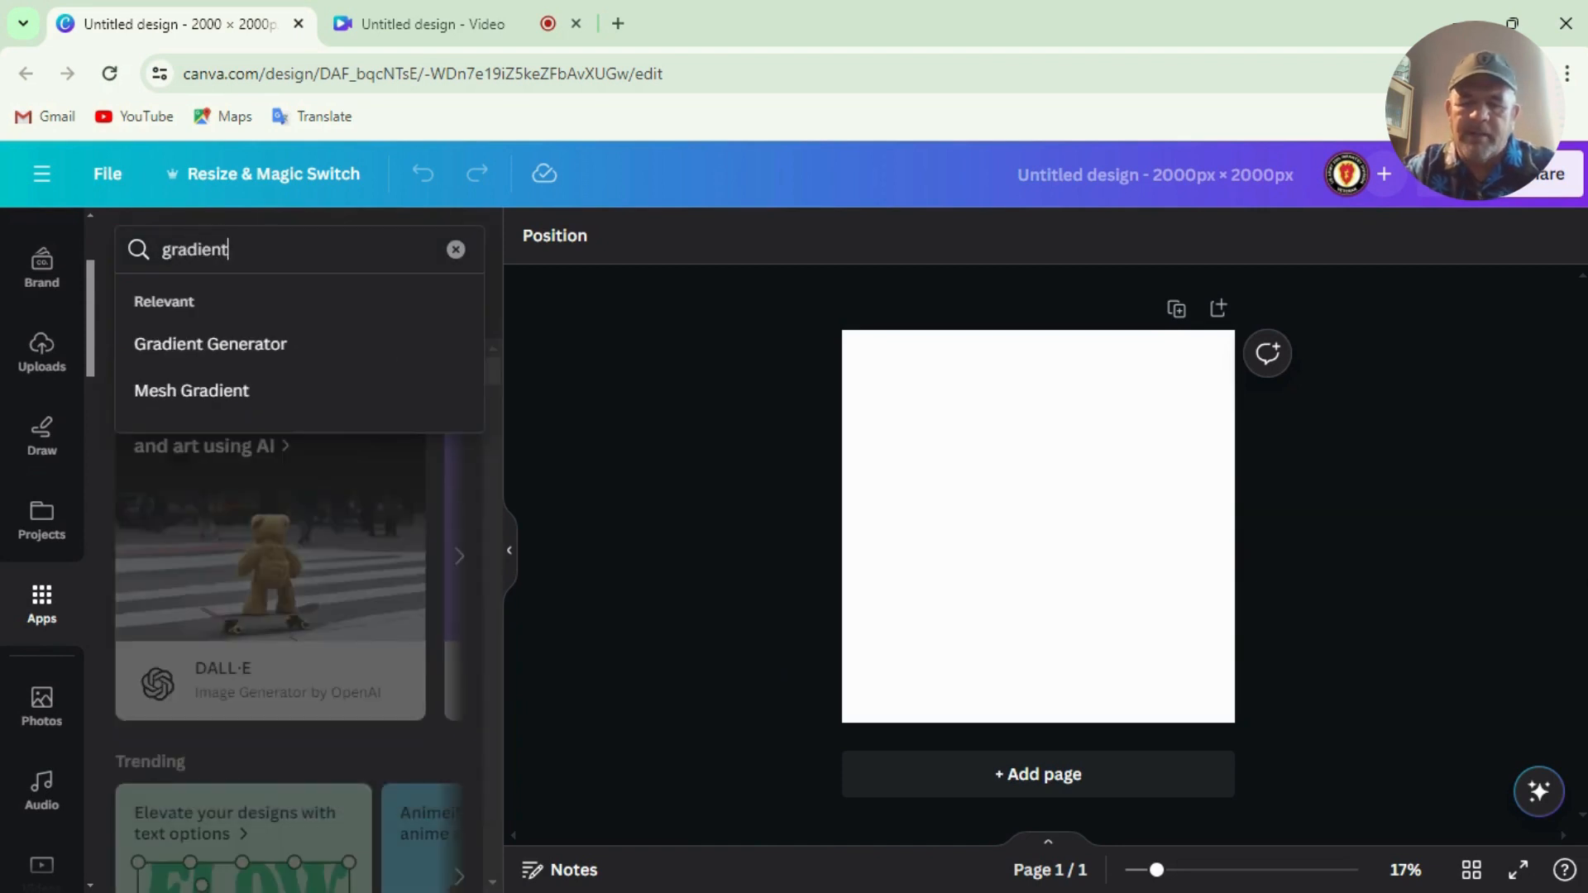
key(Return)
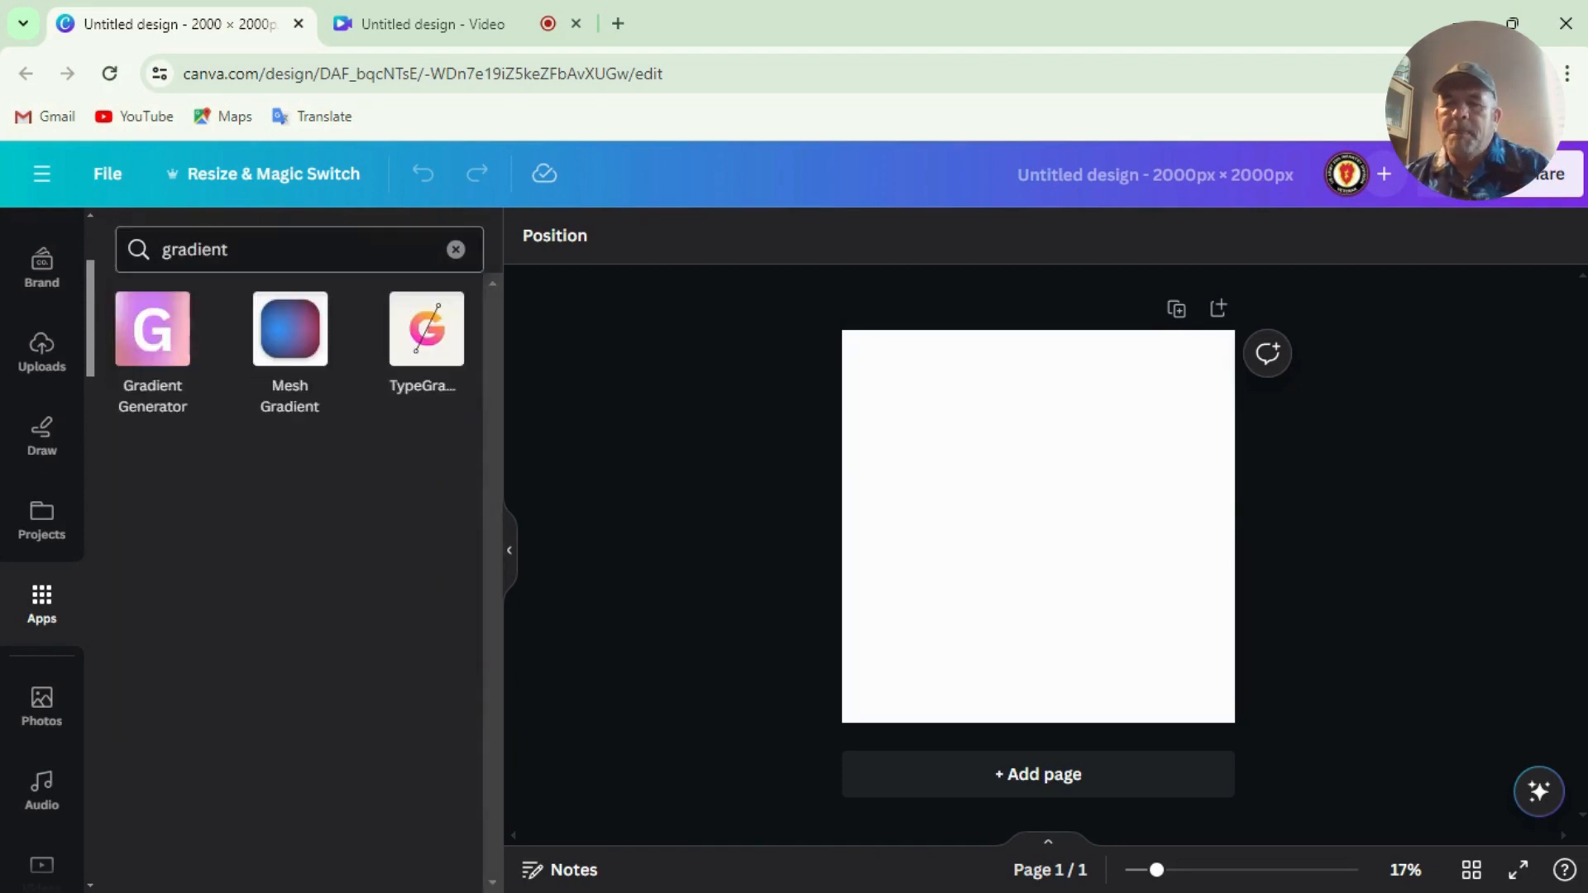
click(141, 342)
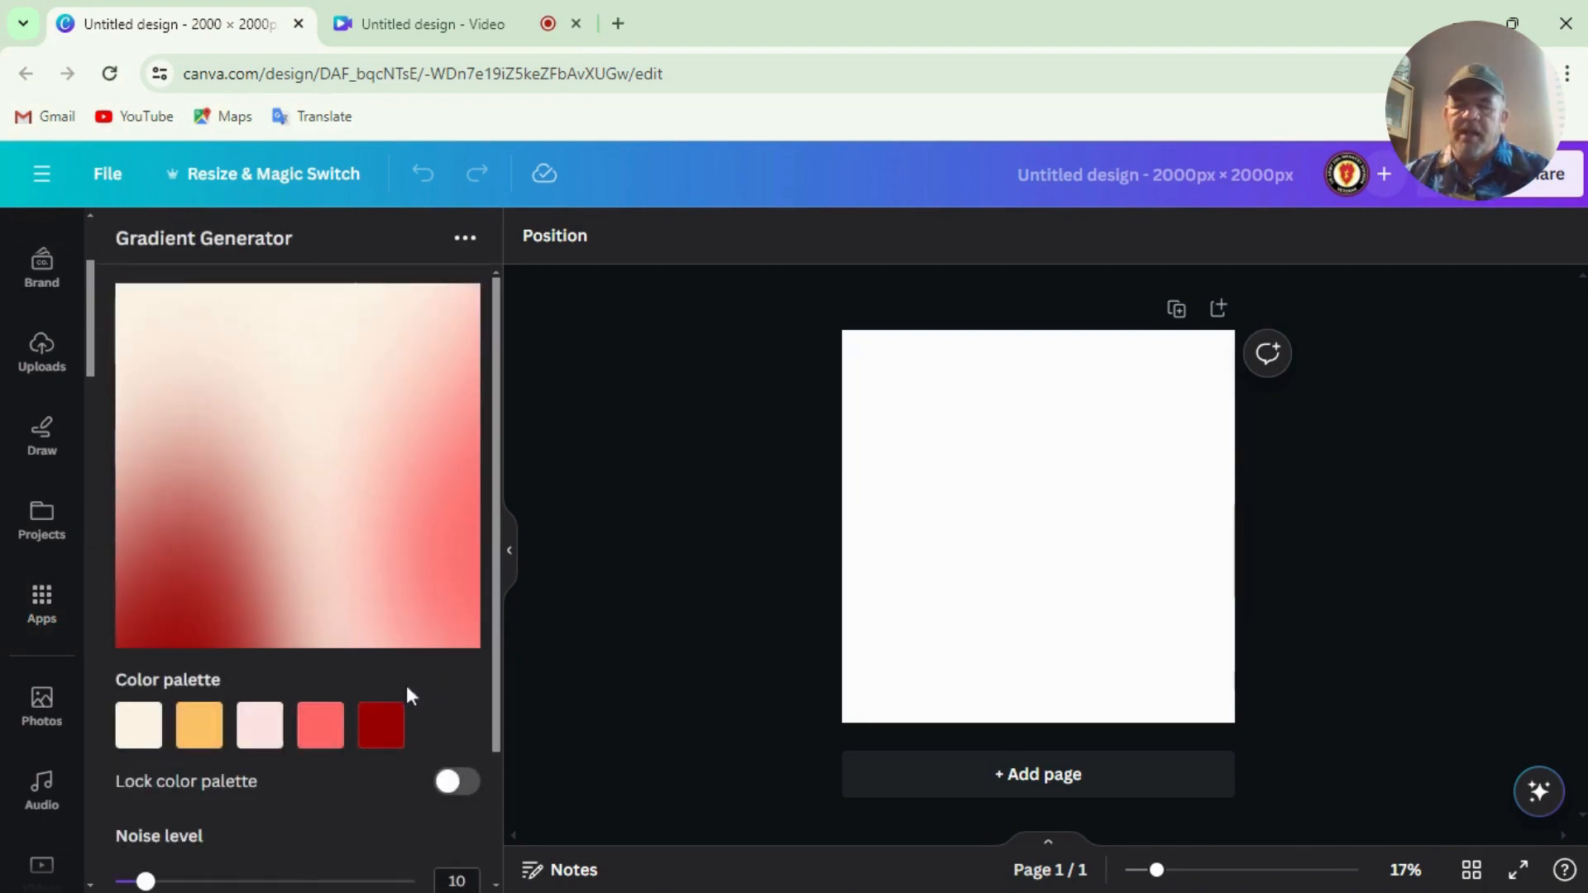
Step: Change the first color of the gradient palette to green #29F498
scroll(374, 572, down, 2)
scroll(374, 571, up, 2)
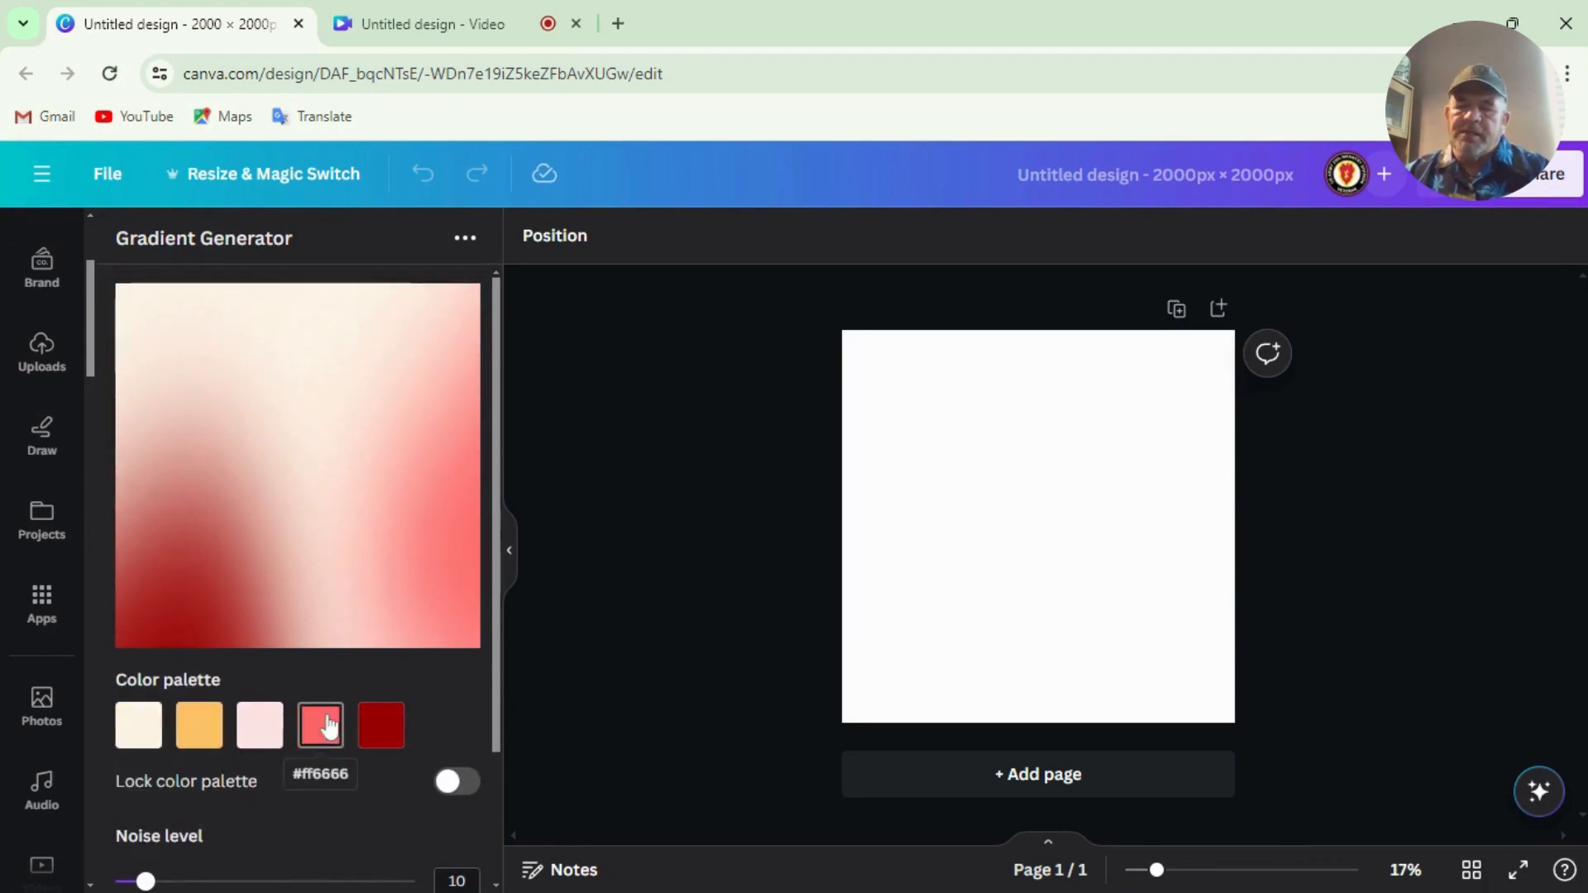
click(146, 736)
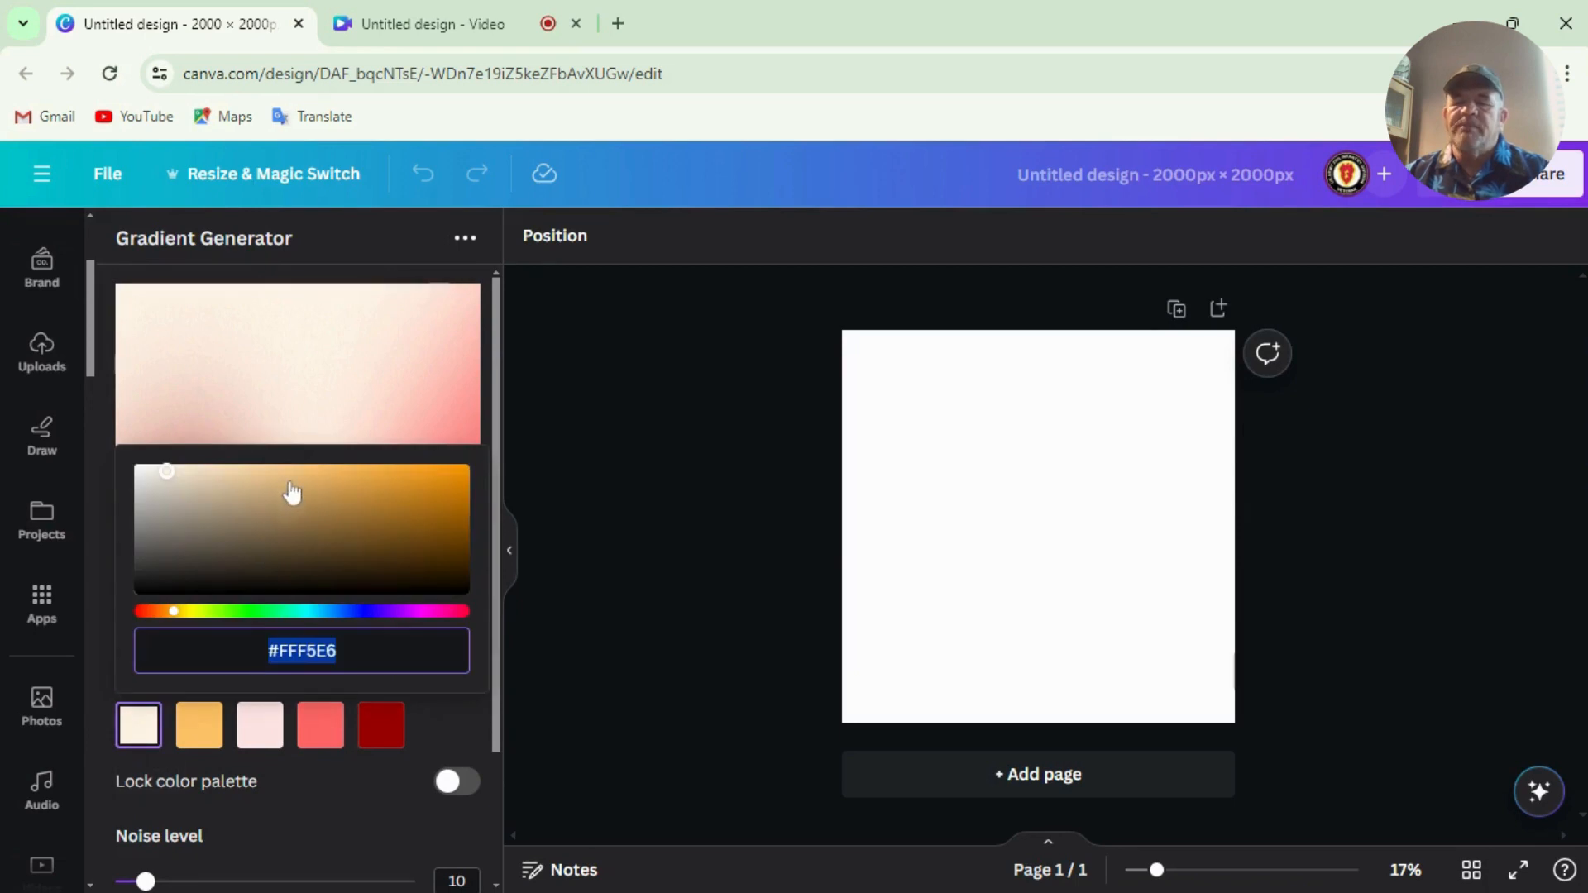
click(277, 613)
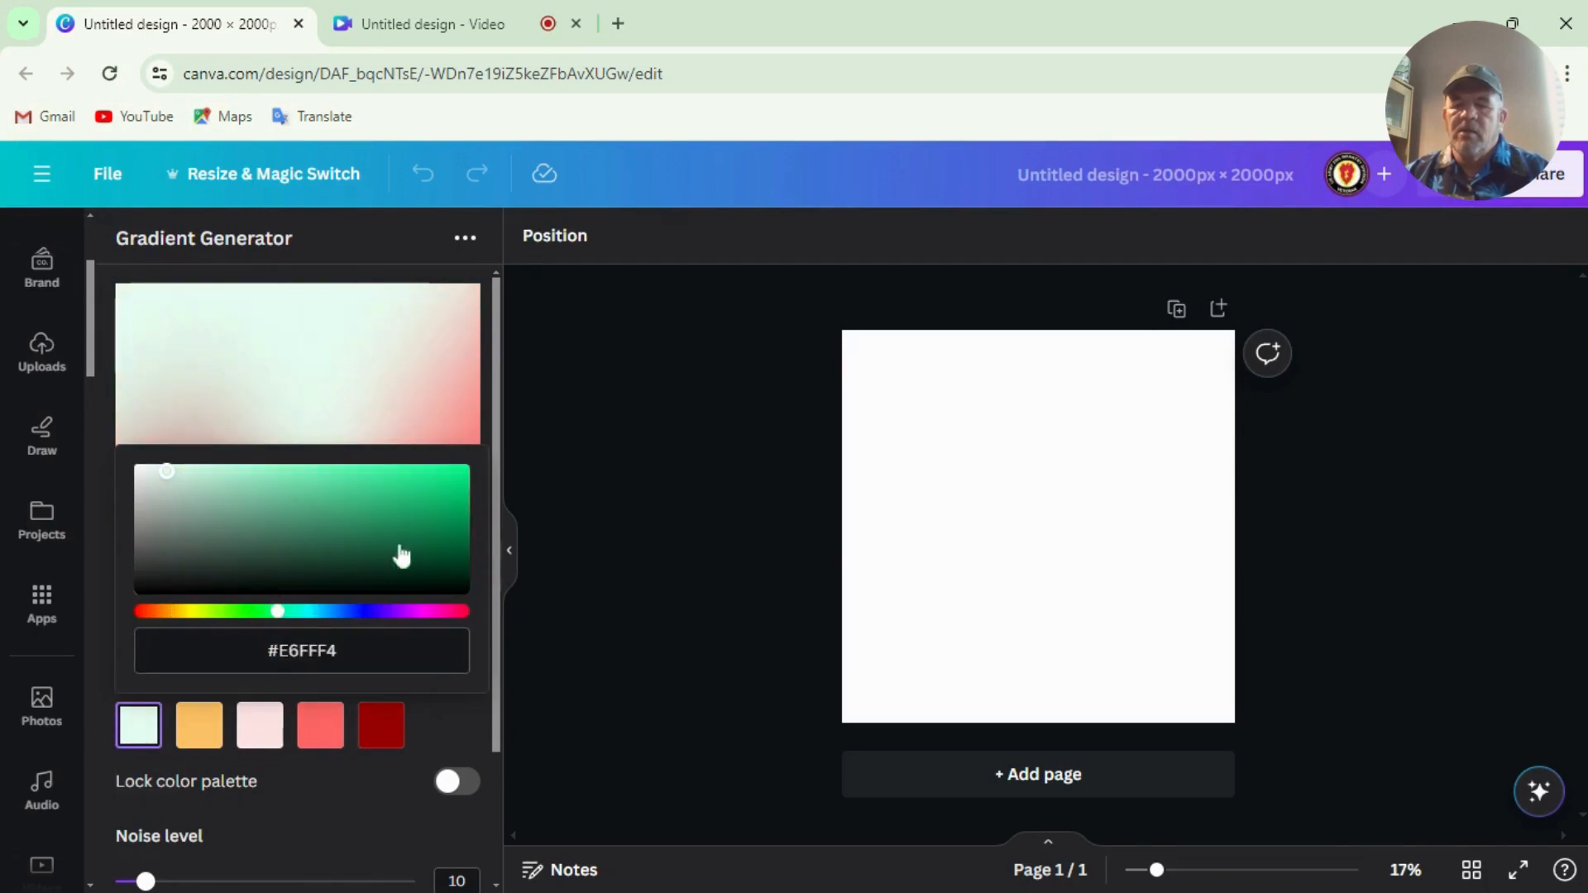
click(413, 472)
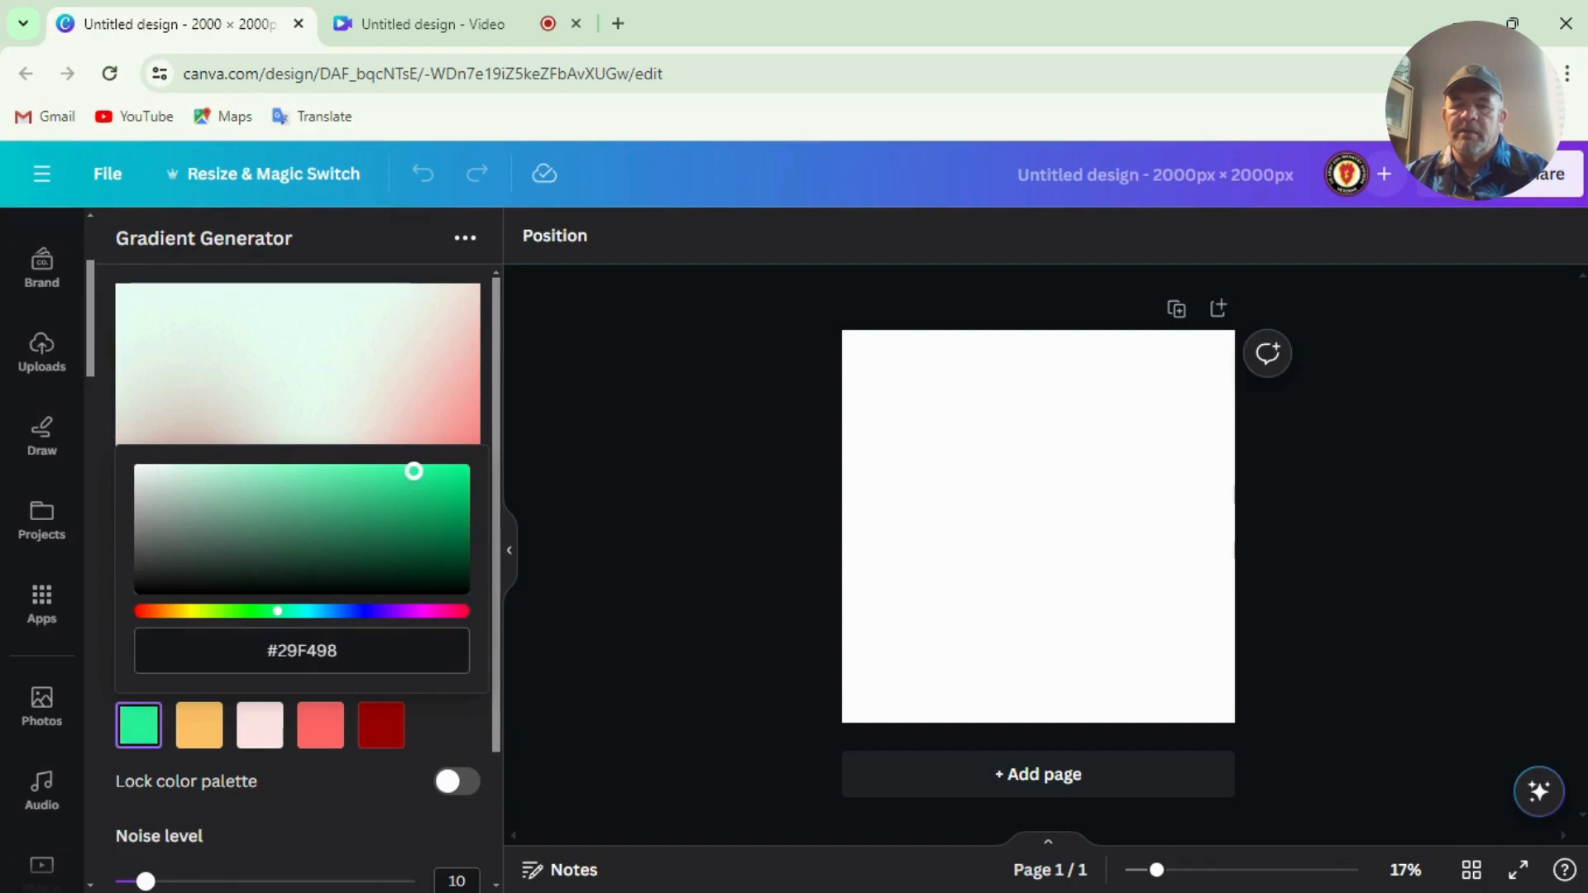
Step: Set the second palette color to dark grey #2A2932 and the third to pink #F8B8B8
click(207, 739)
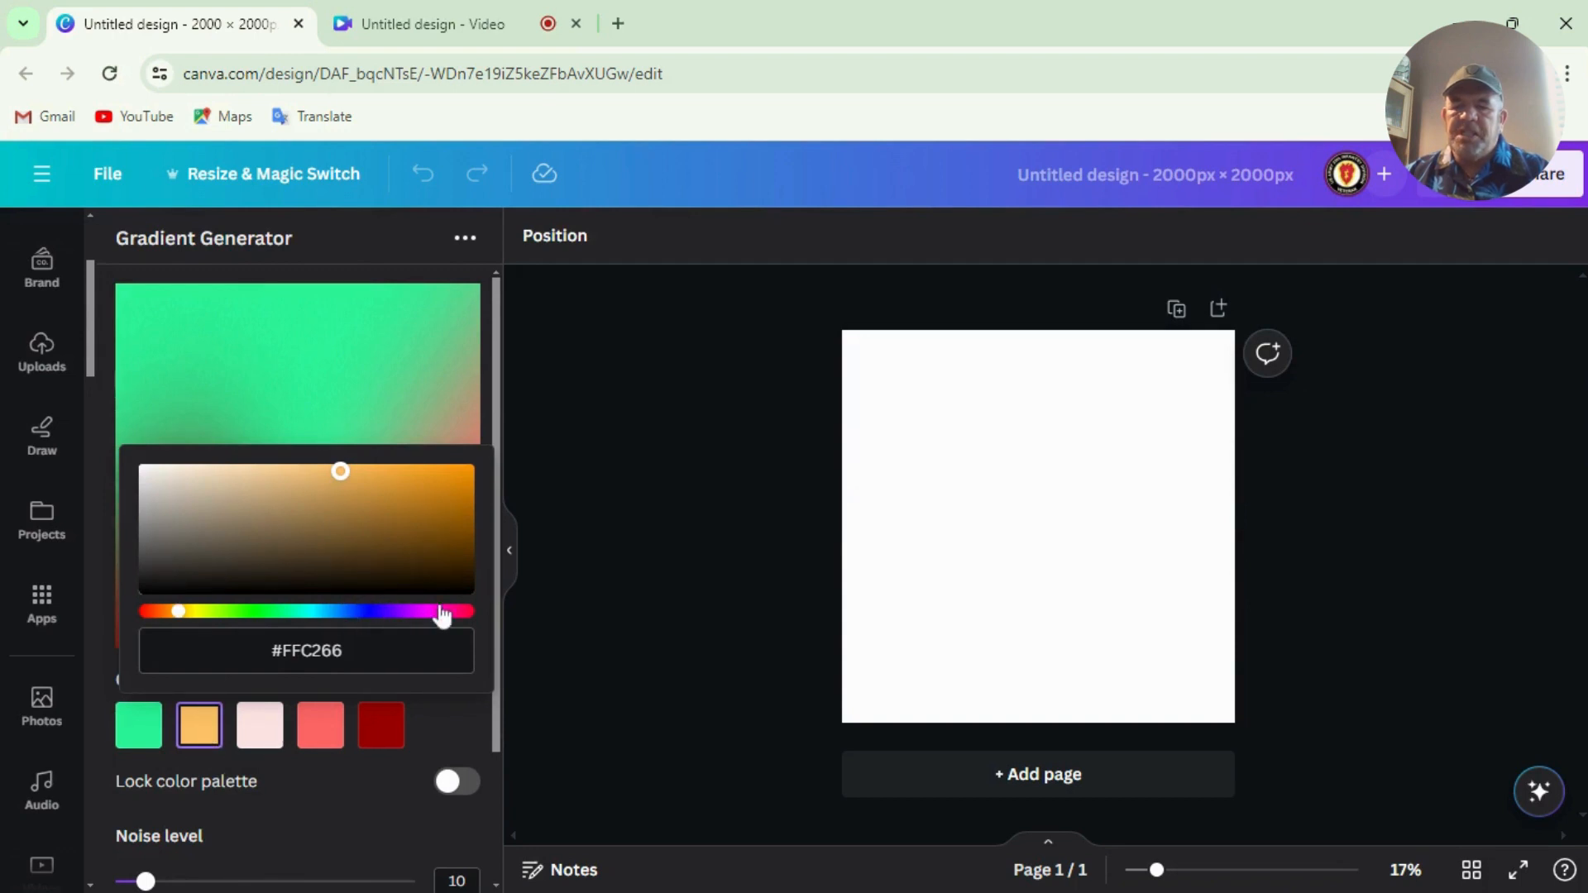
click(366, 612)
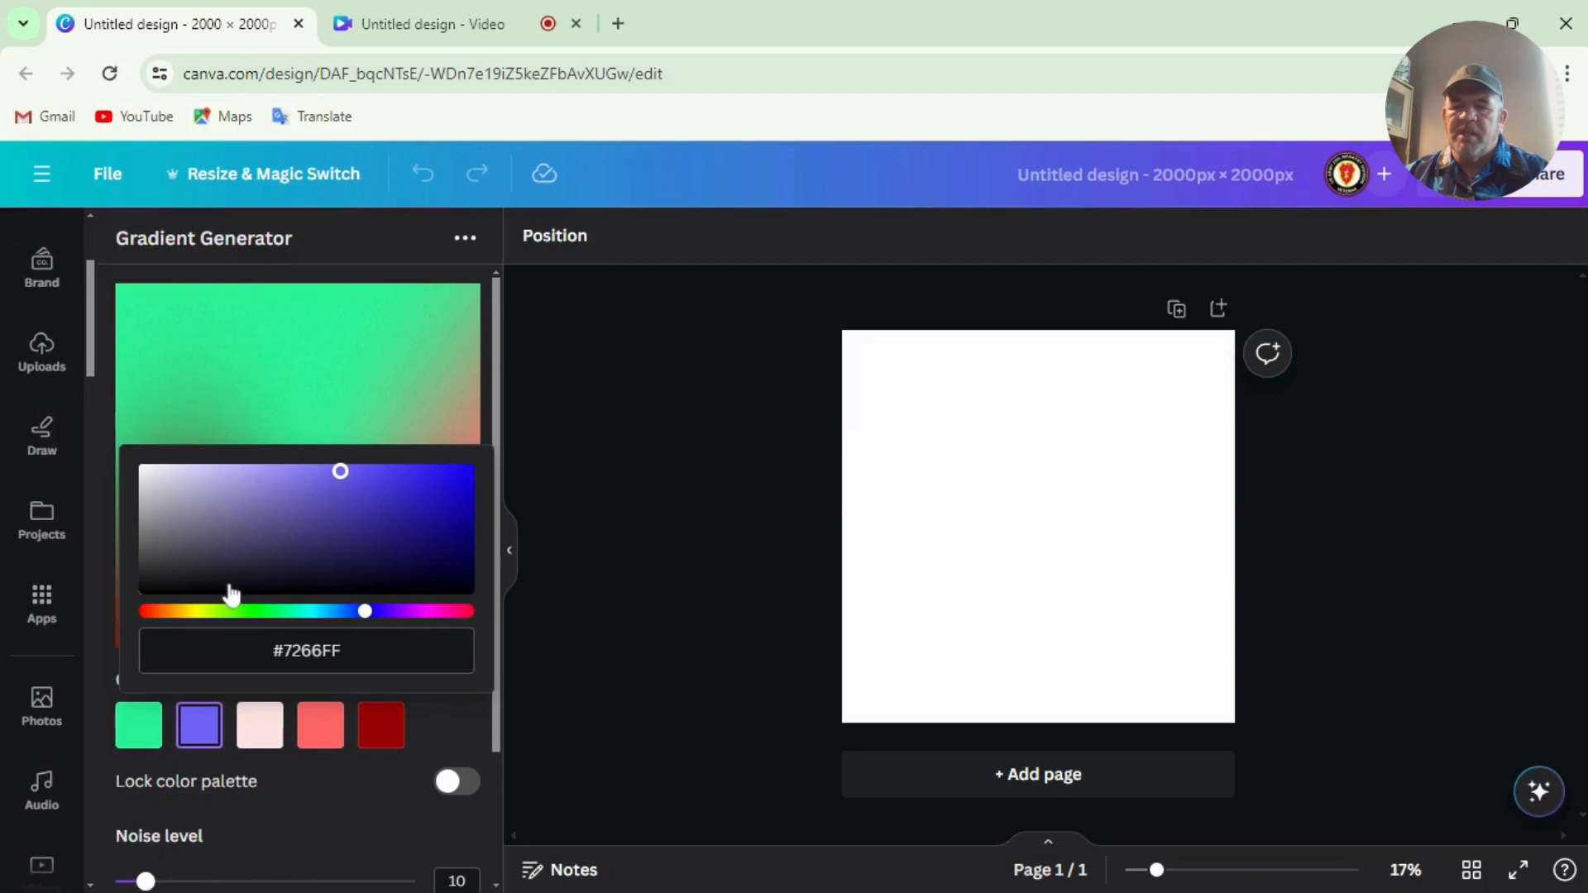
click(200, 569)
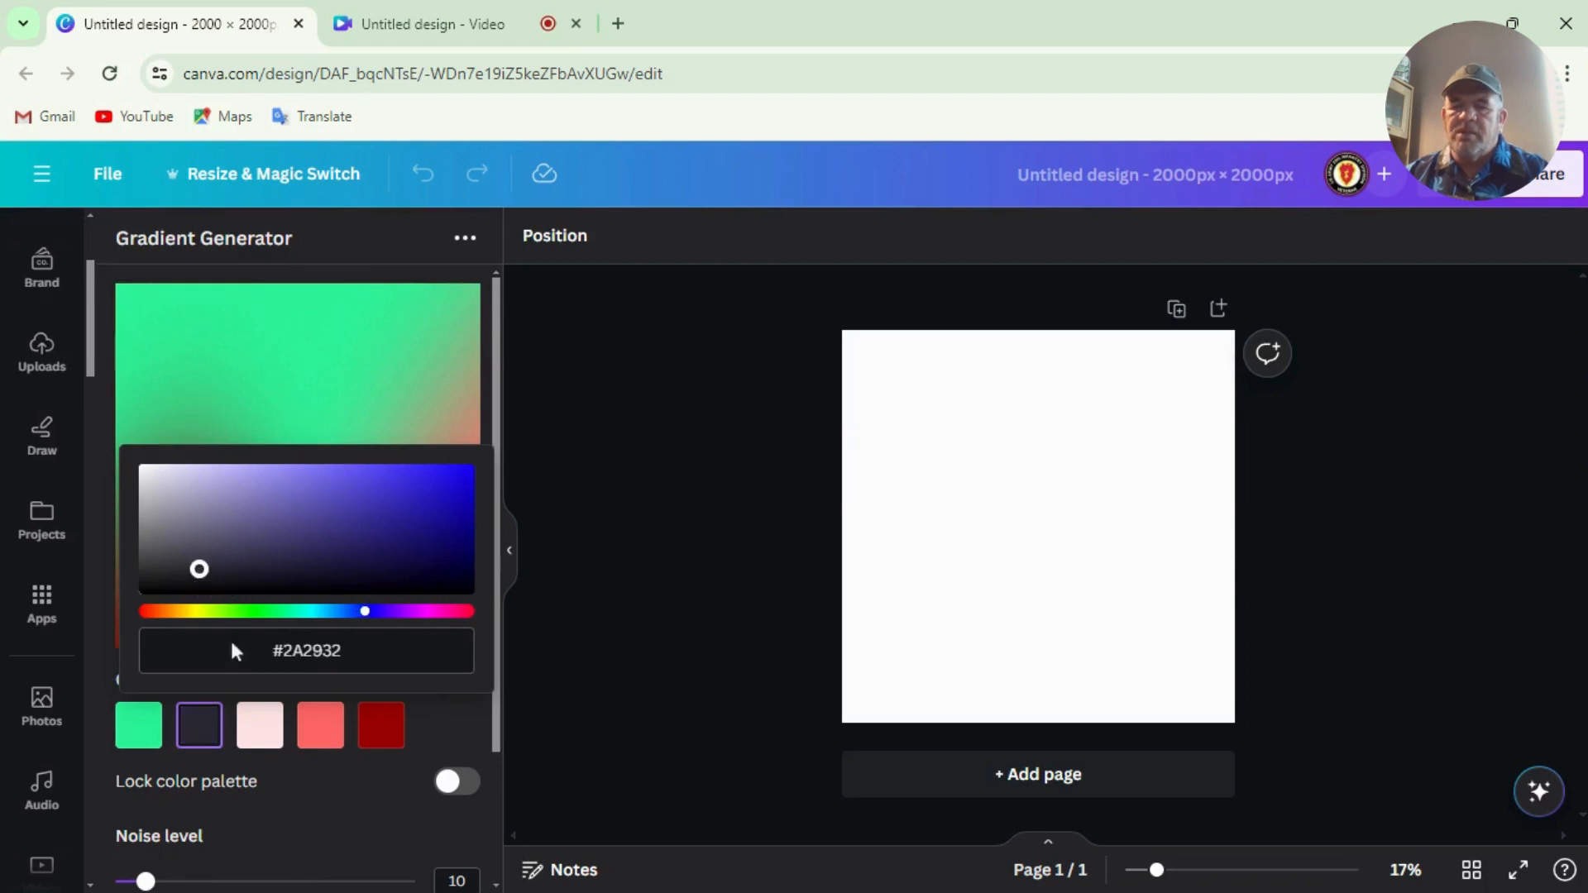
click(269, 739)
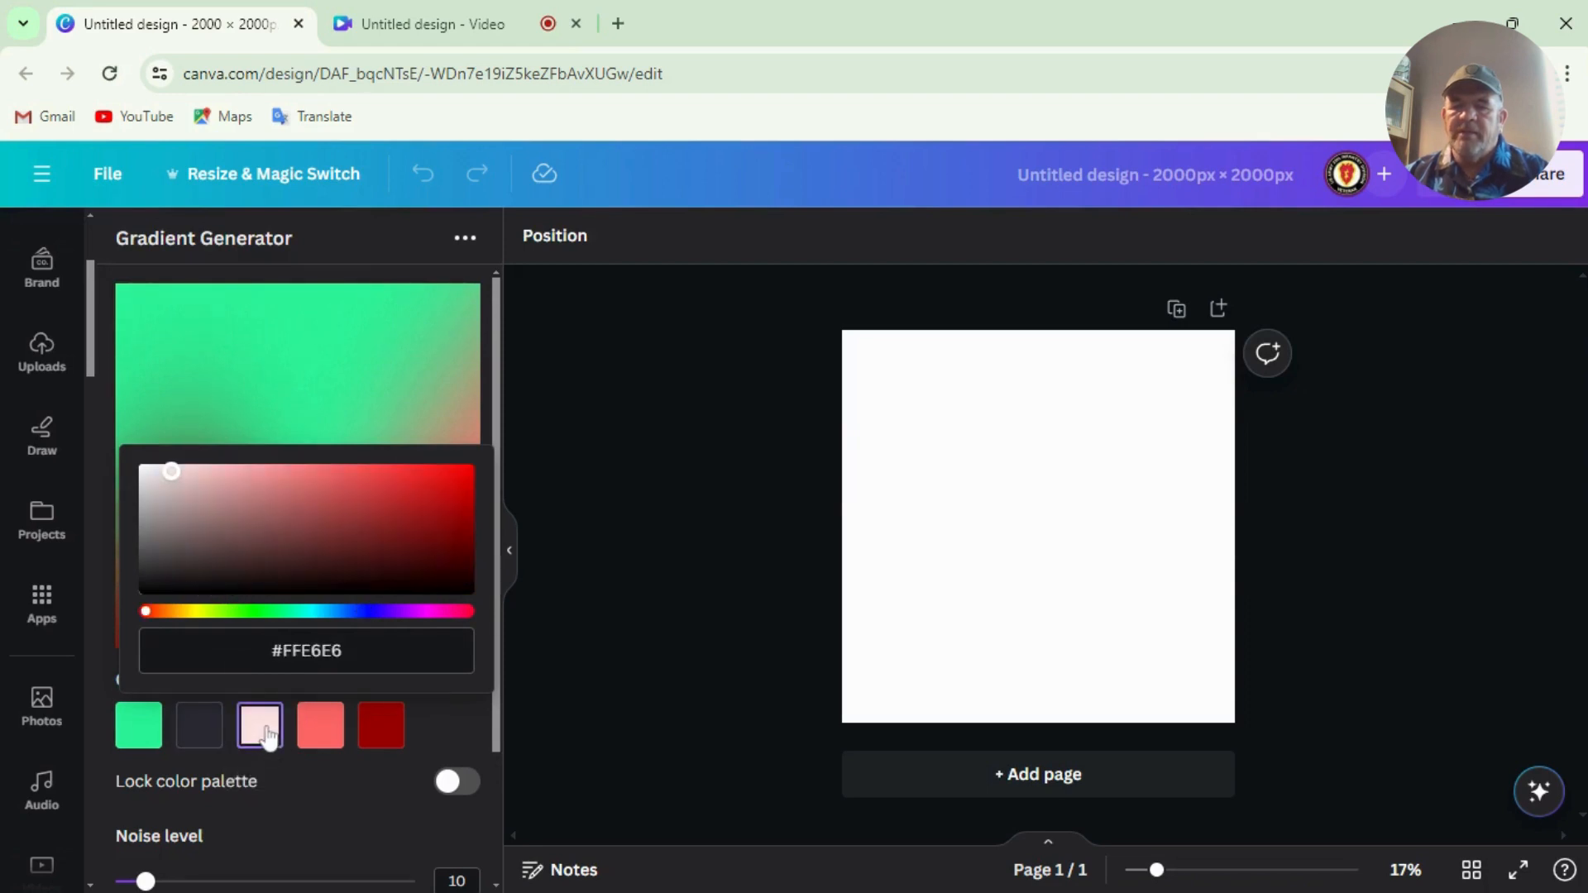
click(225, 471)
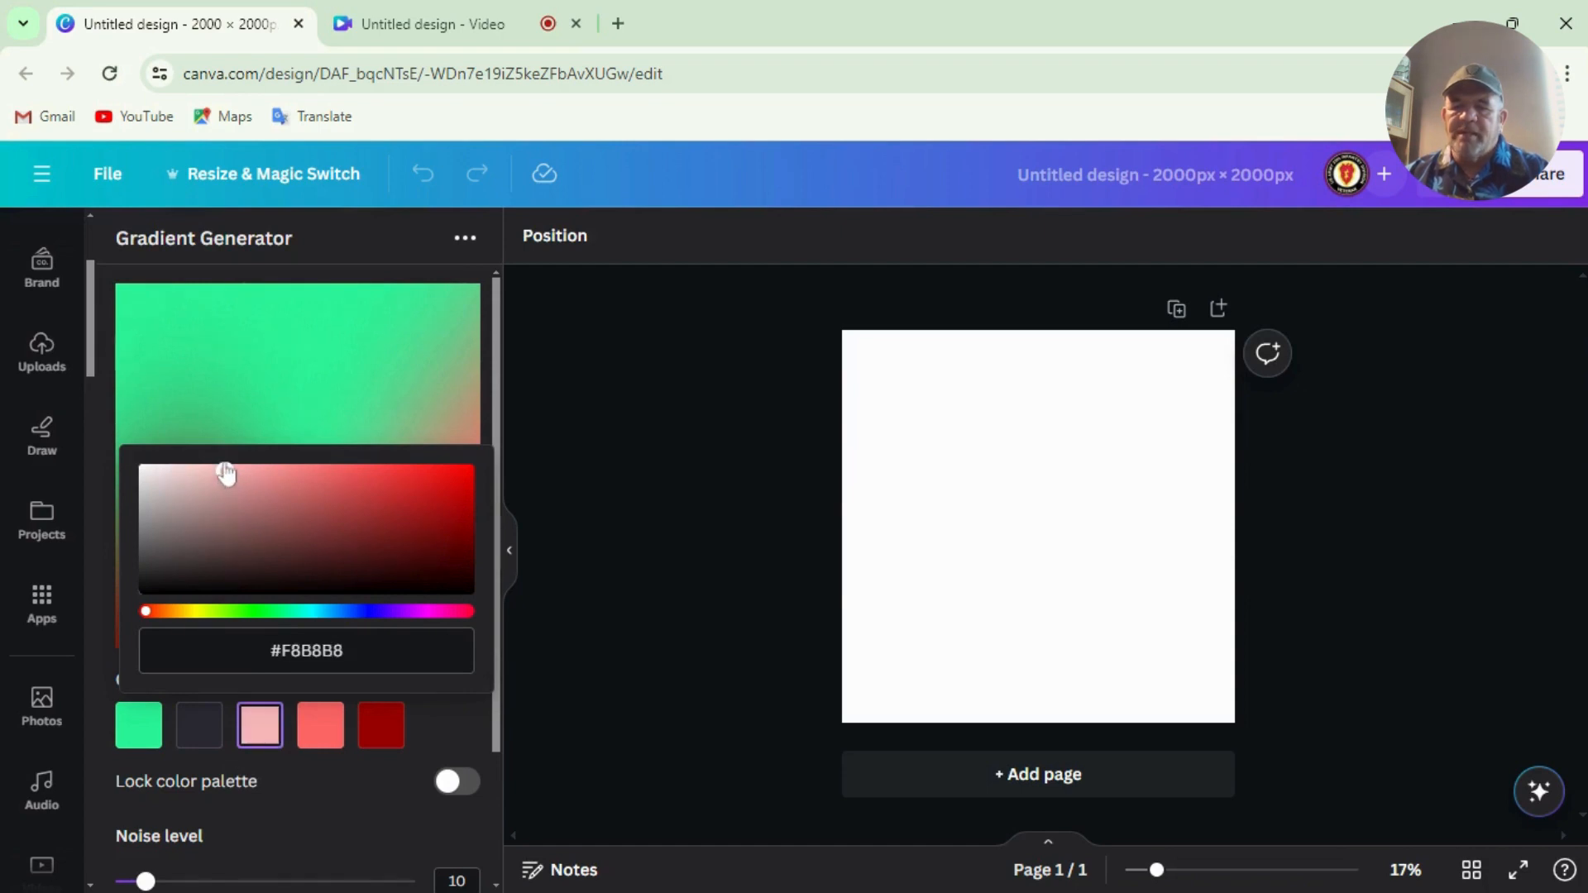
Step: Set the fourth palette color to purple #8303C8 and the fifth to blue #1608B8
click(322, 738)
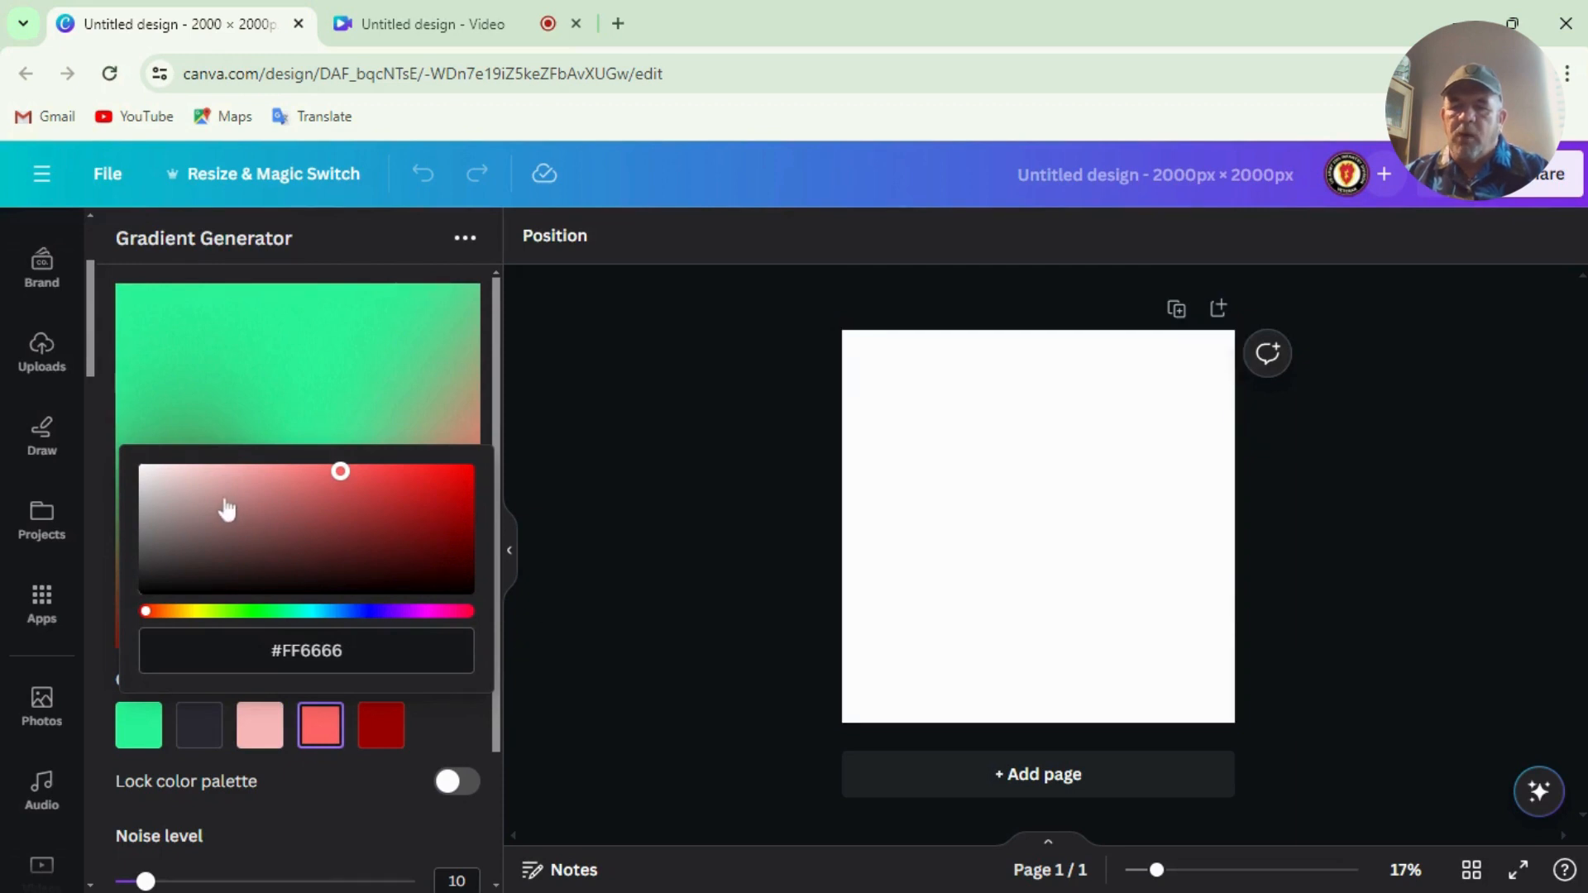
click(396, 611)
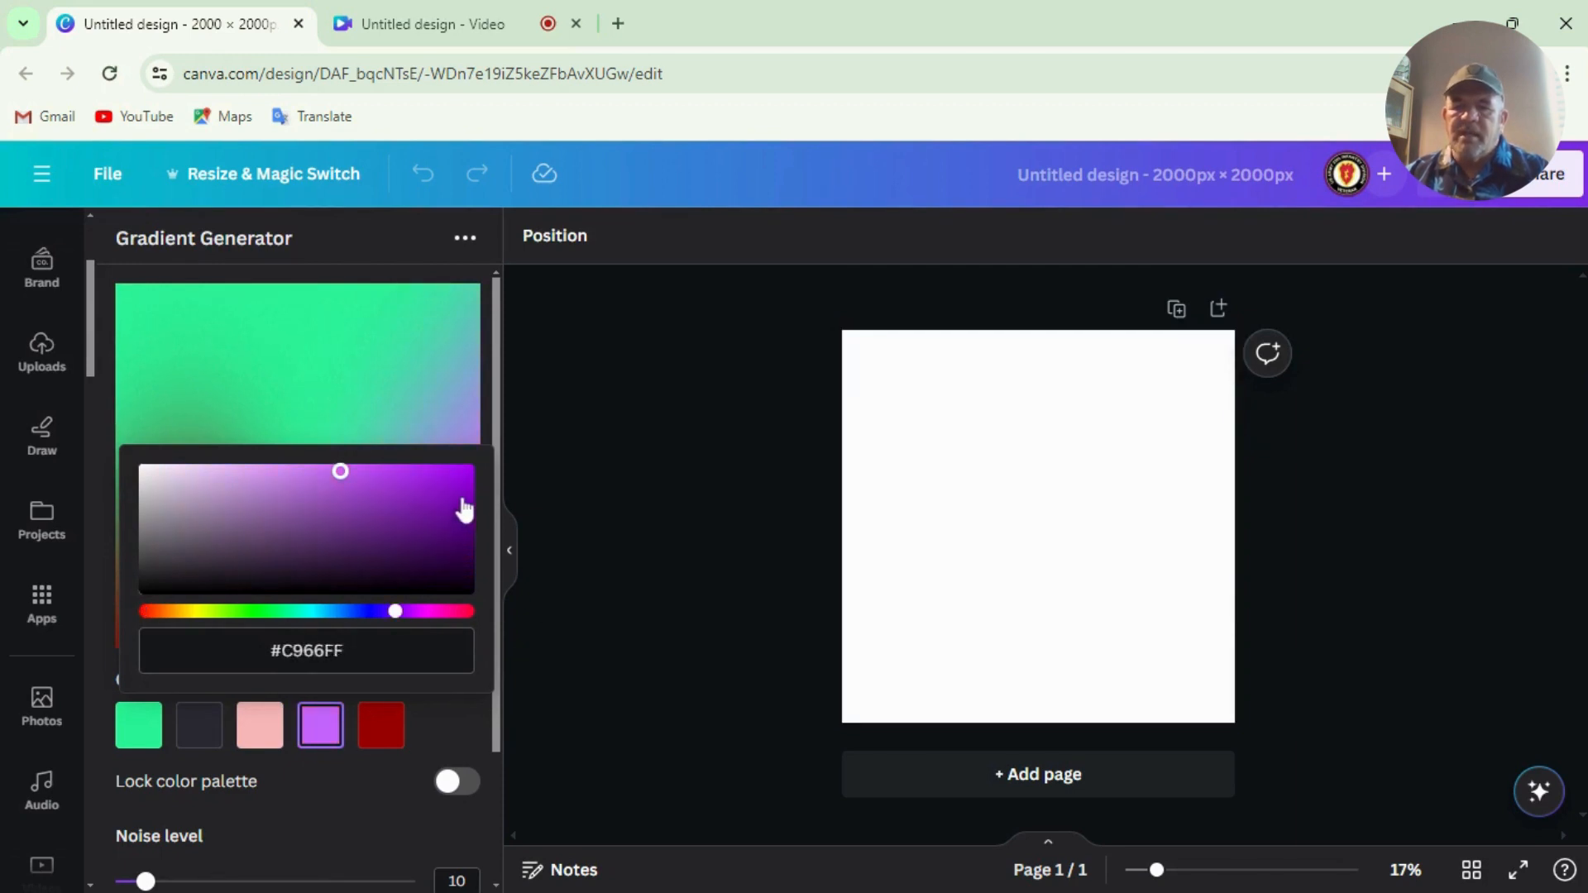
click(469, 494)
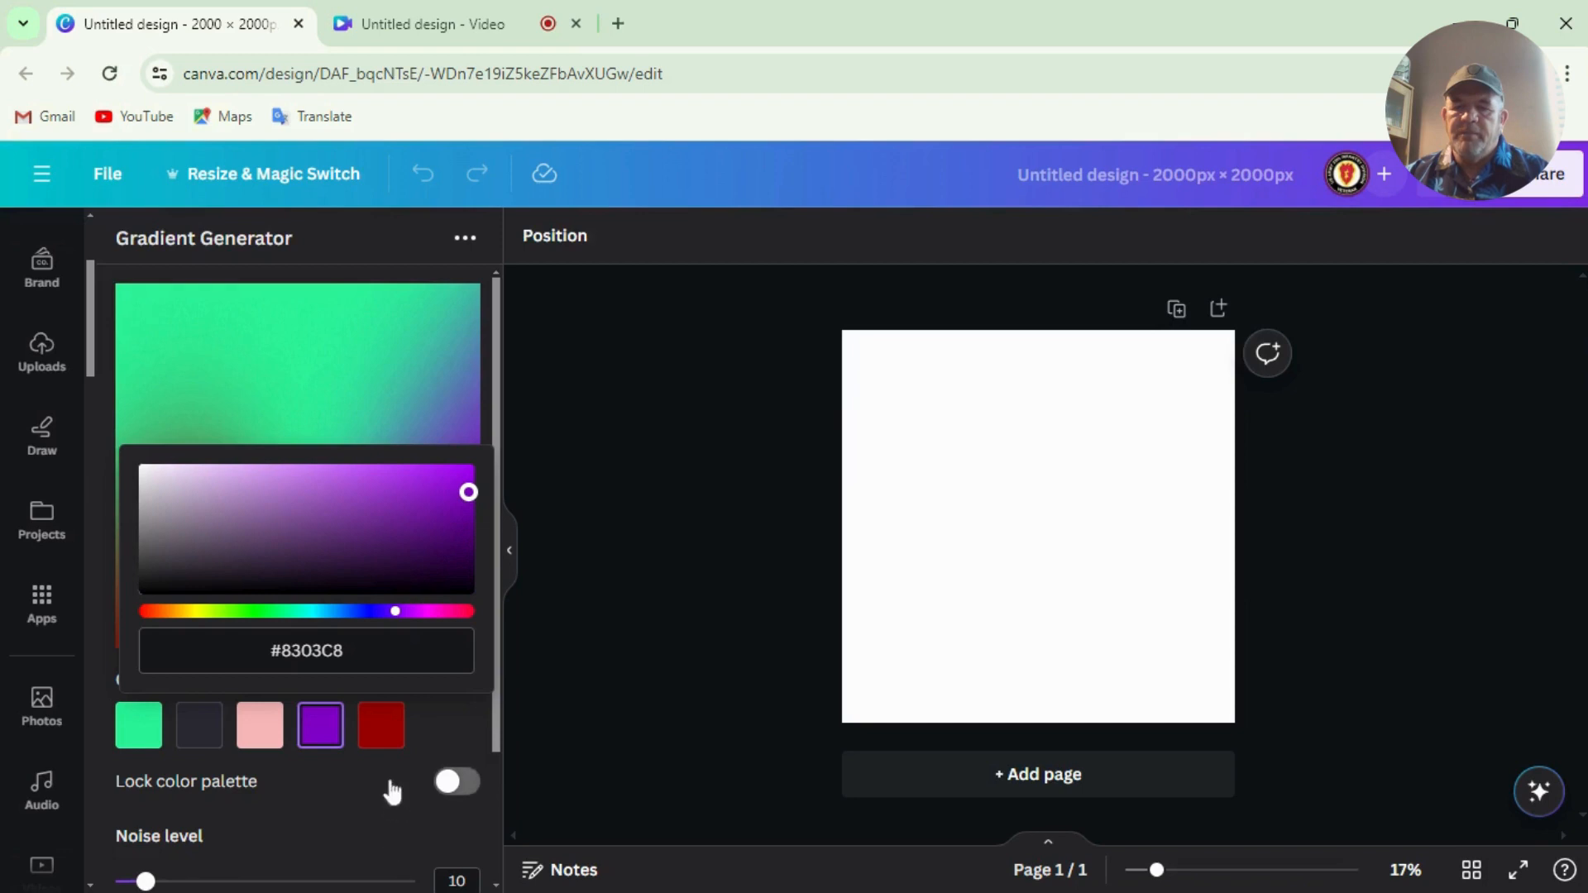
click(388, 735)
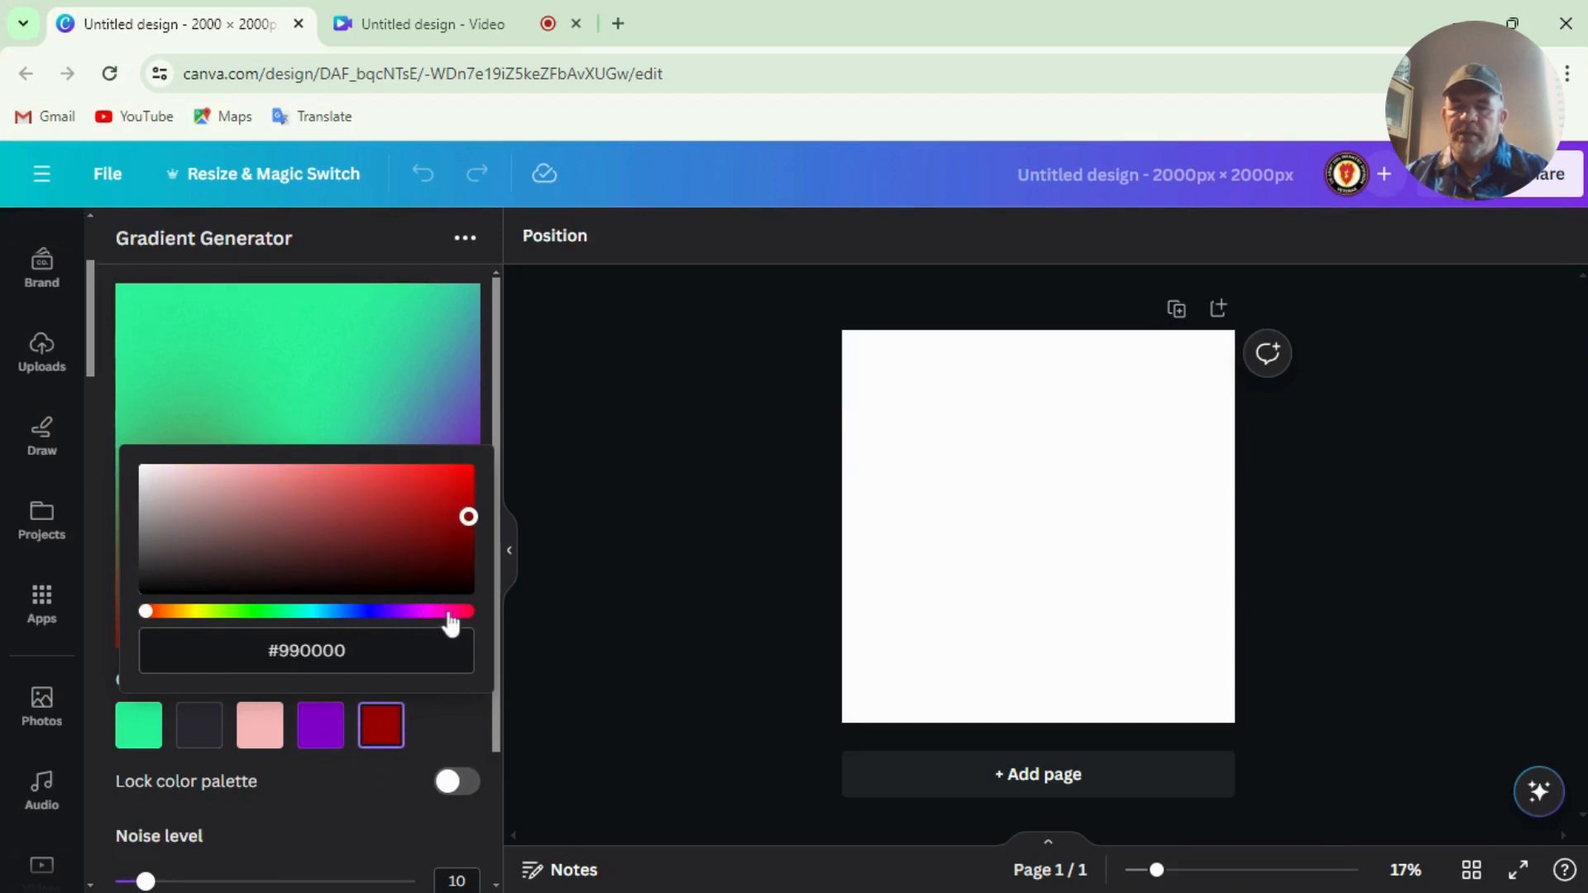
click(366, 612)
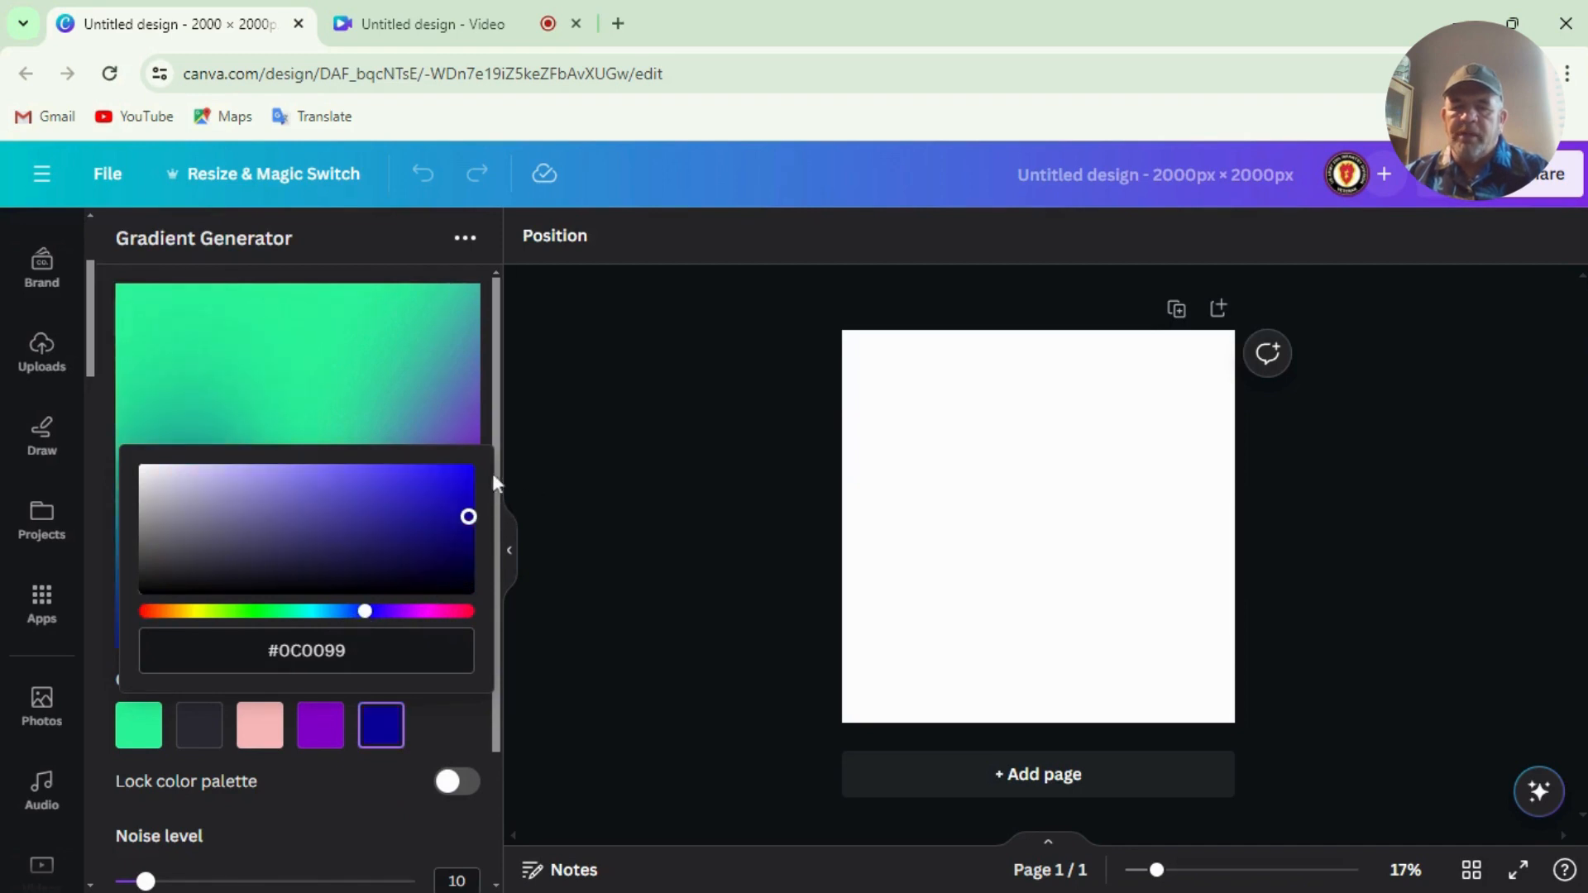
click(461, 500)
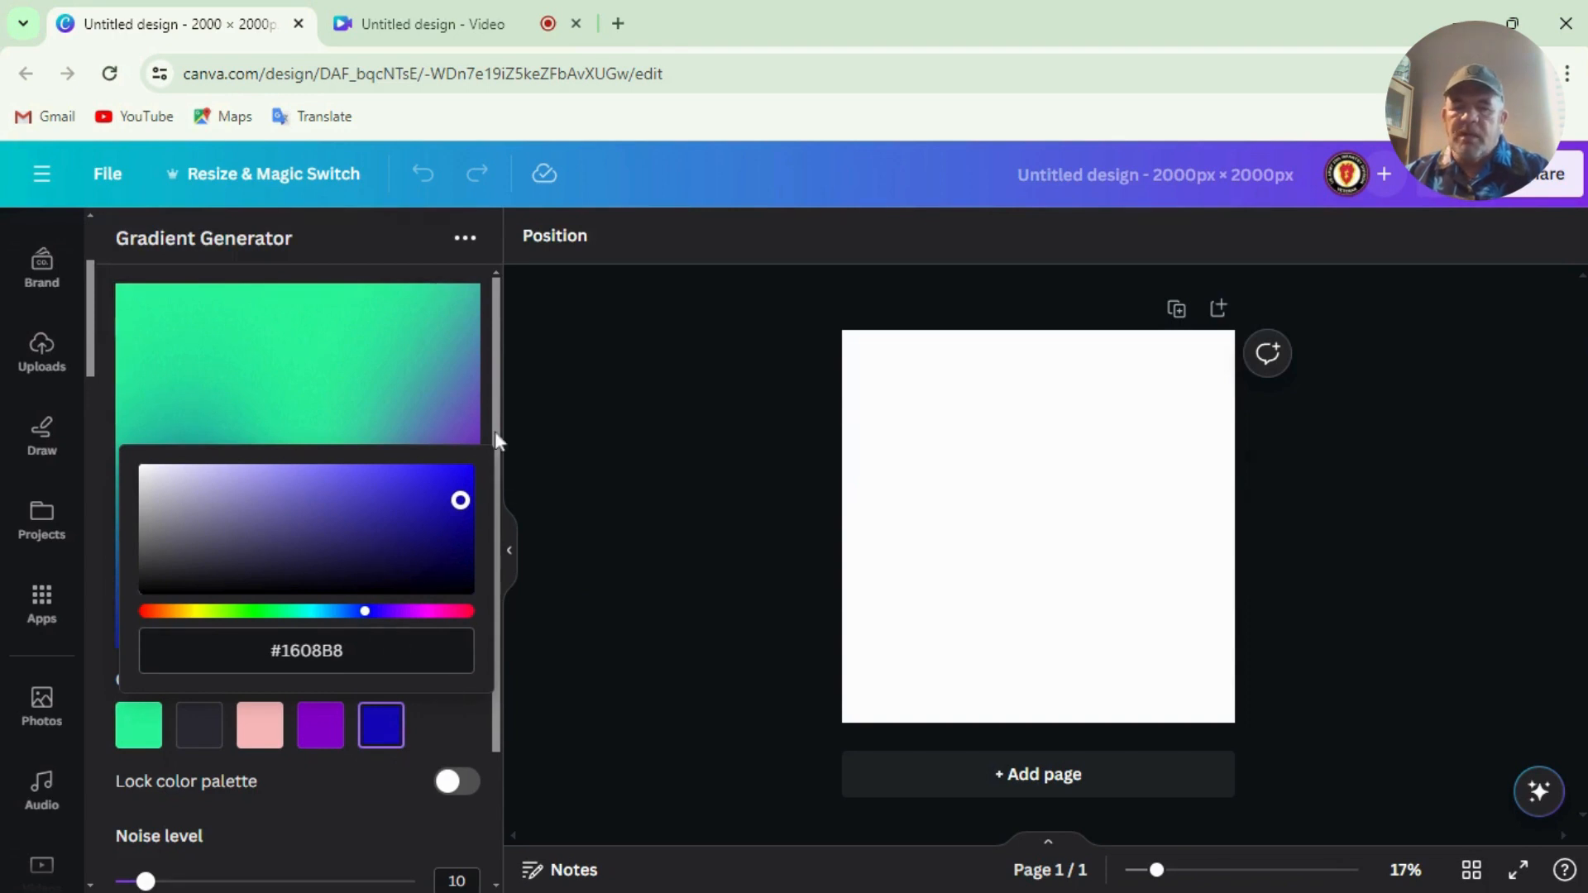
Step: Try a noise level of 93 on the gradient, and set the noise level to 0
drag(495, 334, 490, 463)
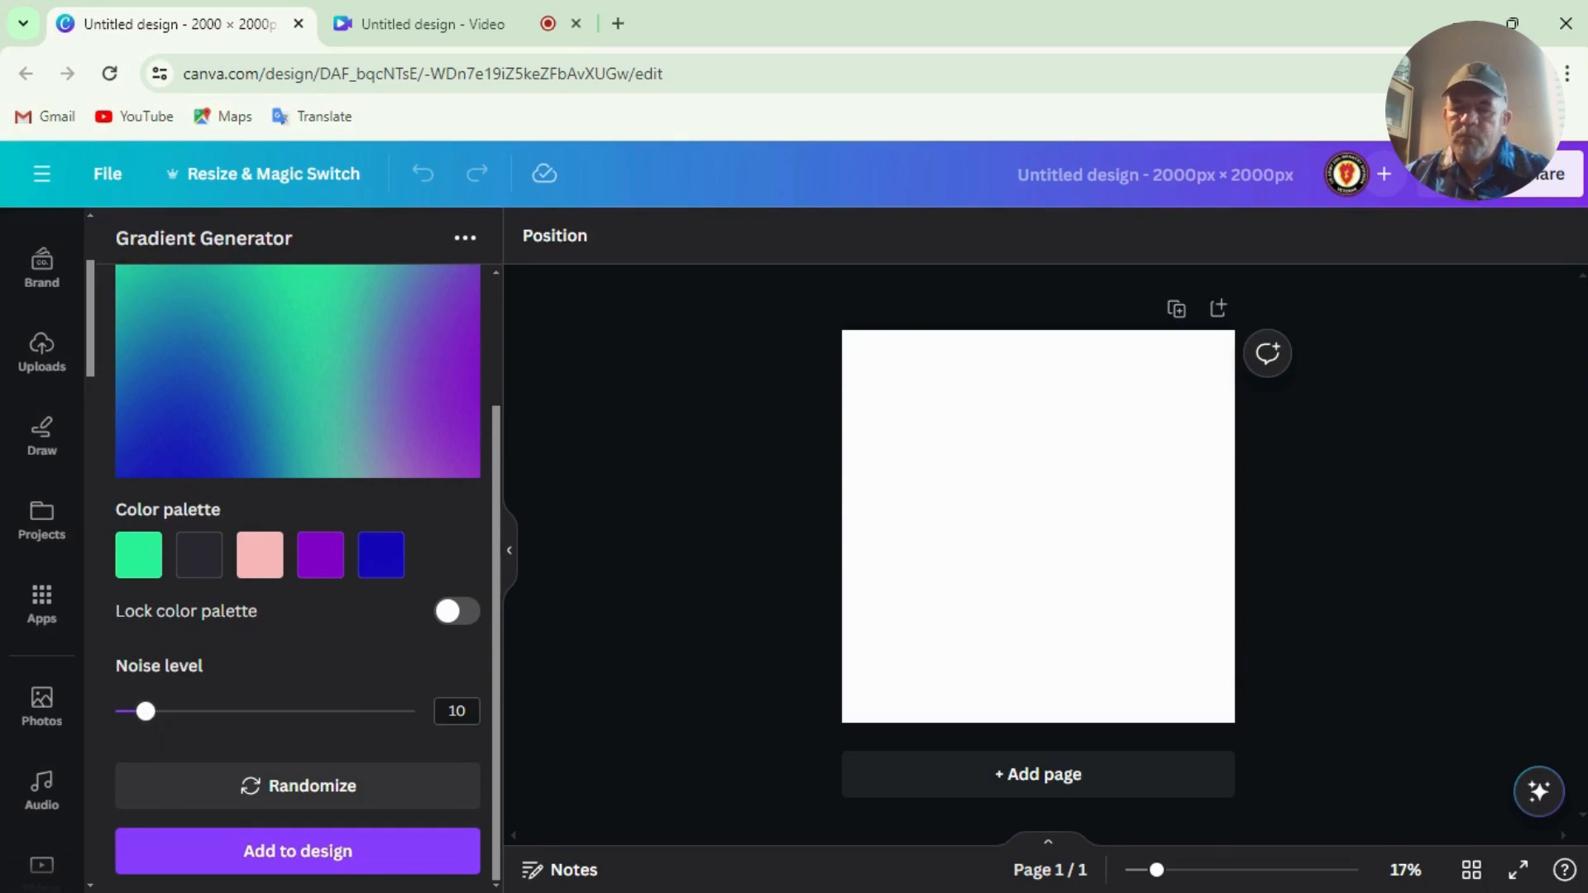
drag(146, 712, 95, 702)
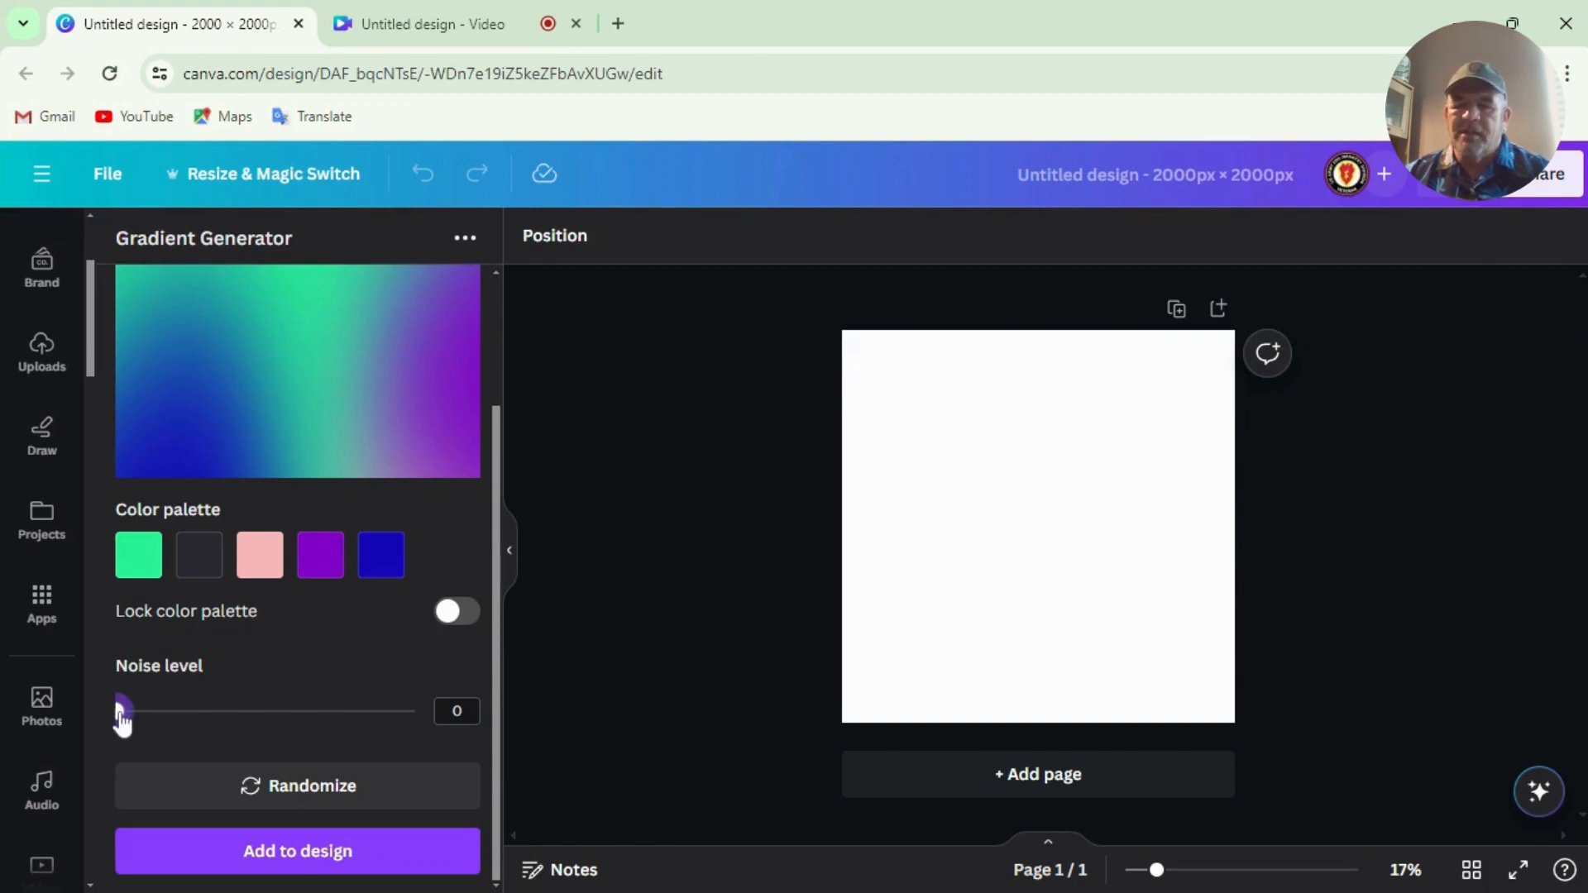
drag(122, 718, 396, 721)
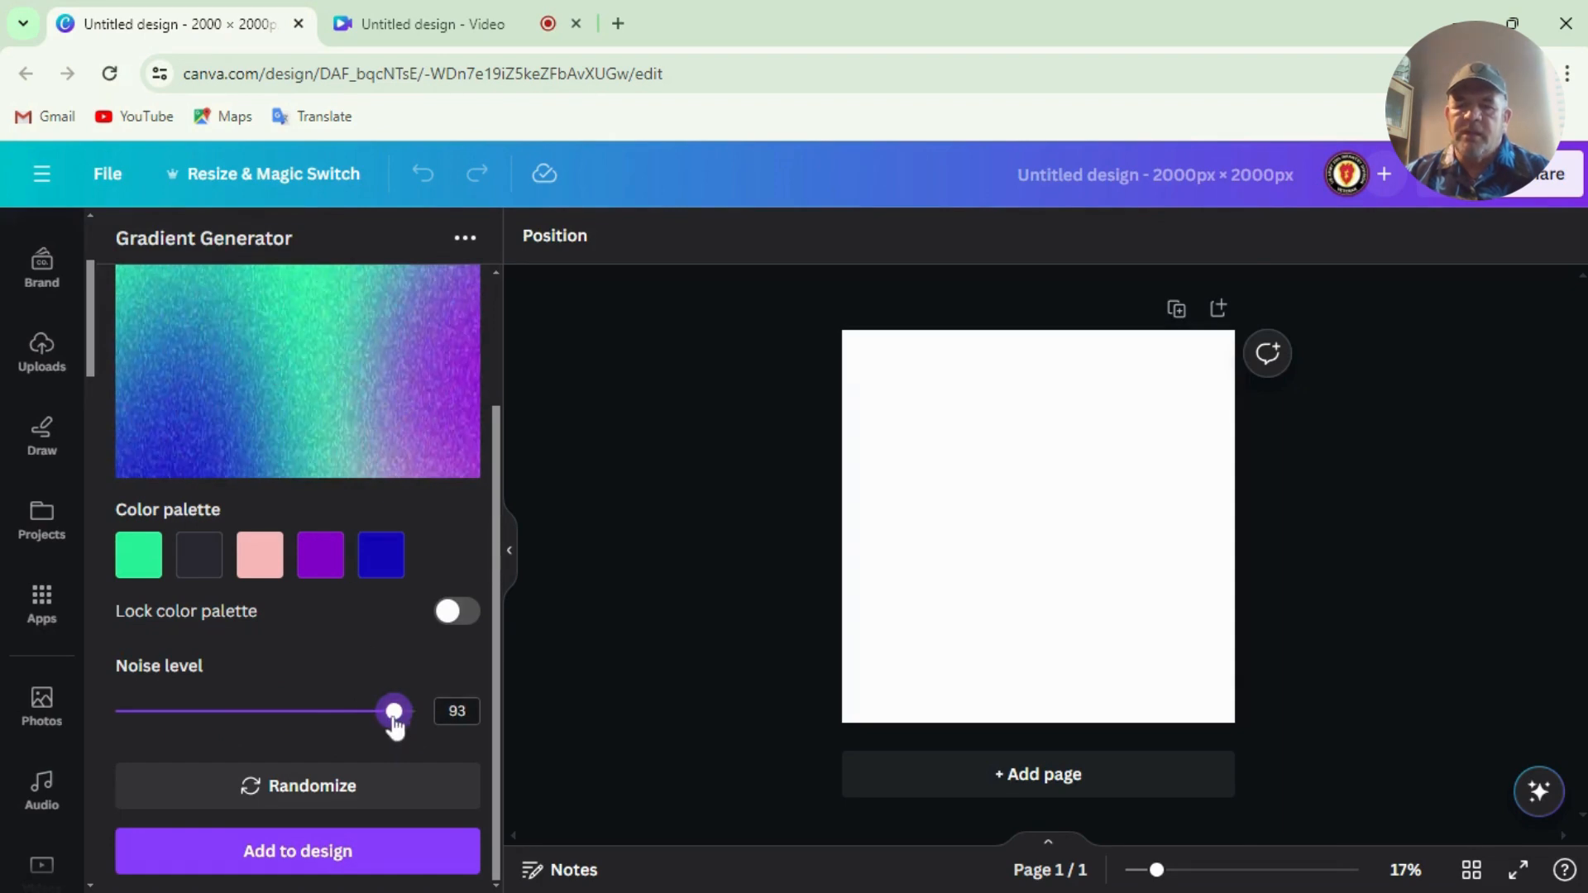
drag(394, 714, 93, 713)
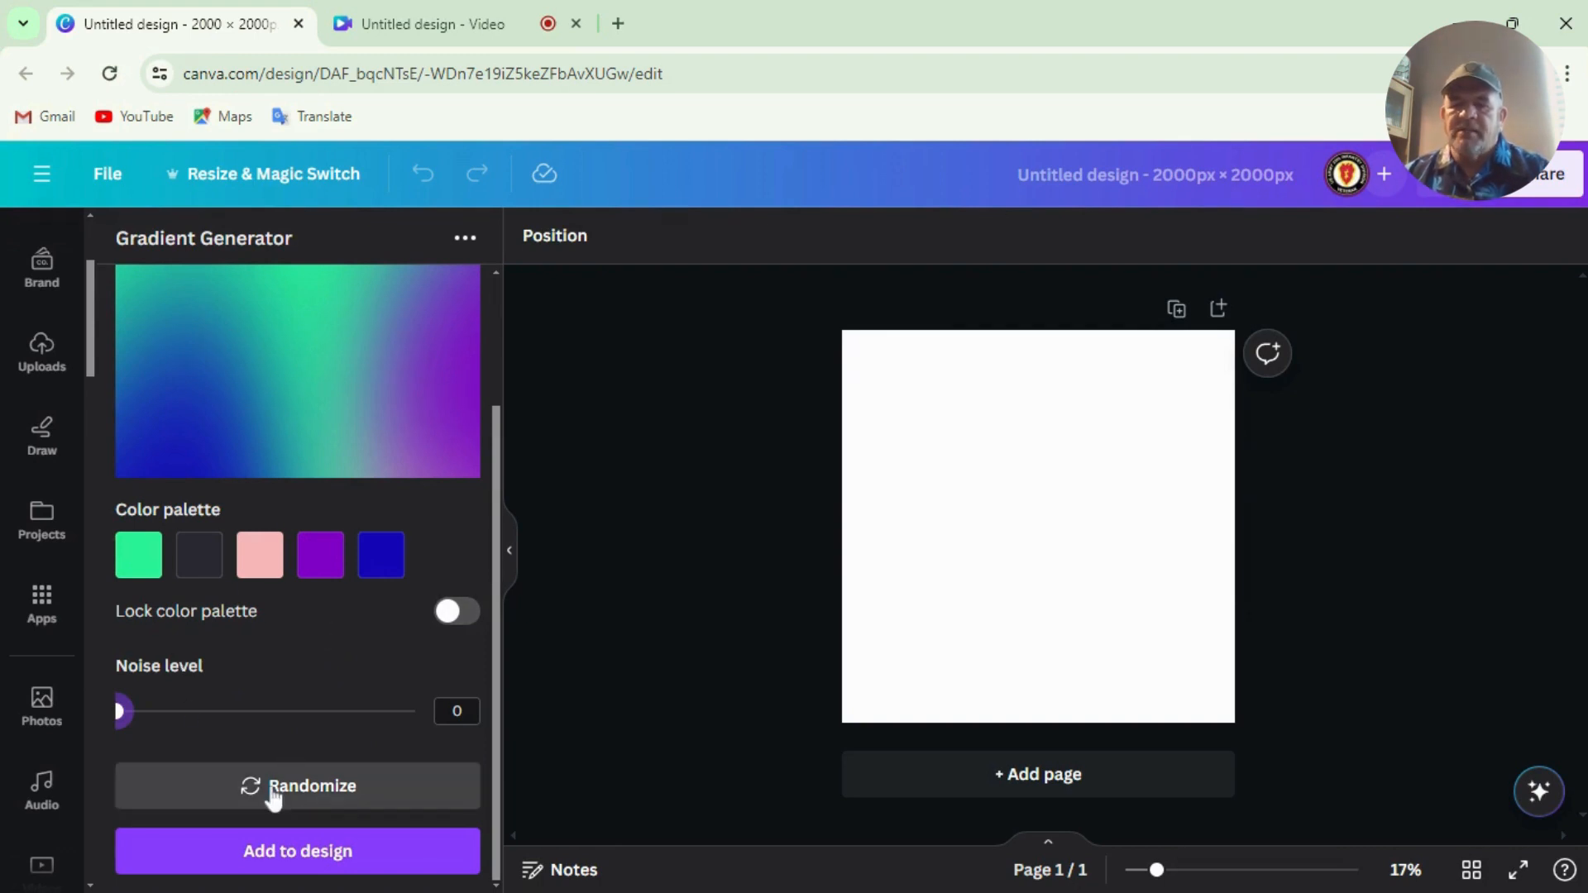
Step: Randomize the gradient repeatedly until it blends salmon pink, dark purple, lilac and brown-orange
click(274, 794)
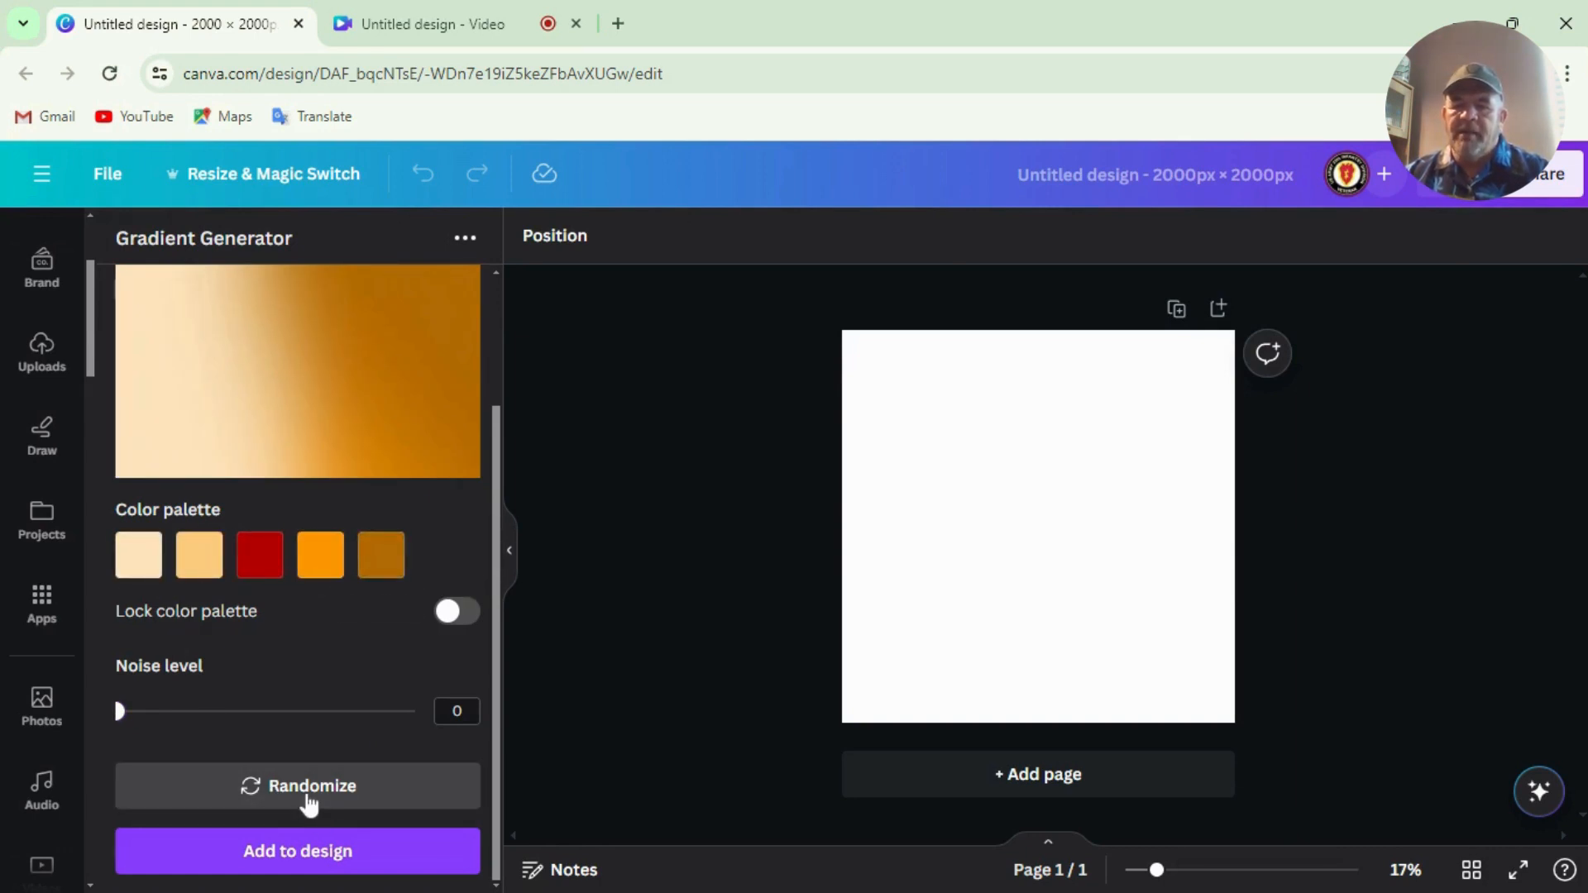
click(309, 795)
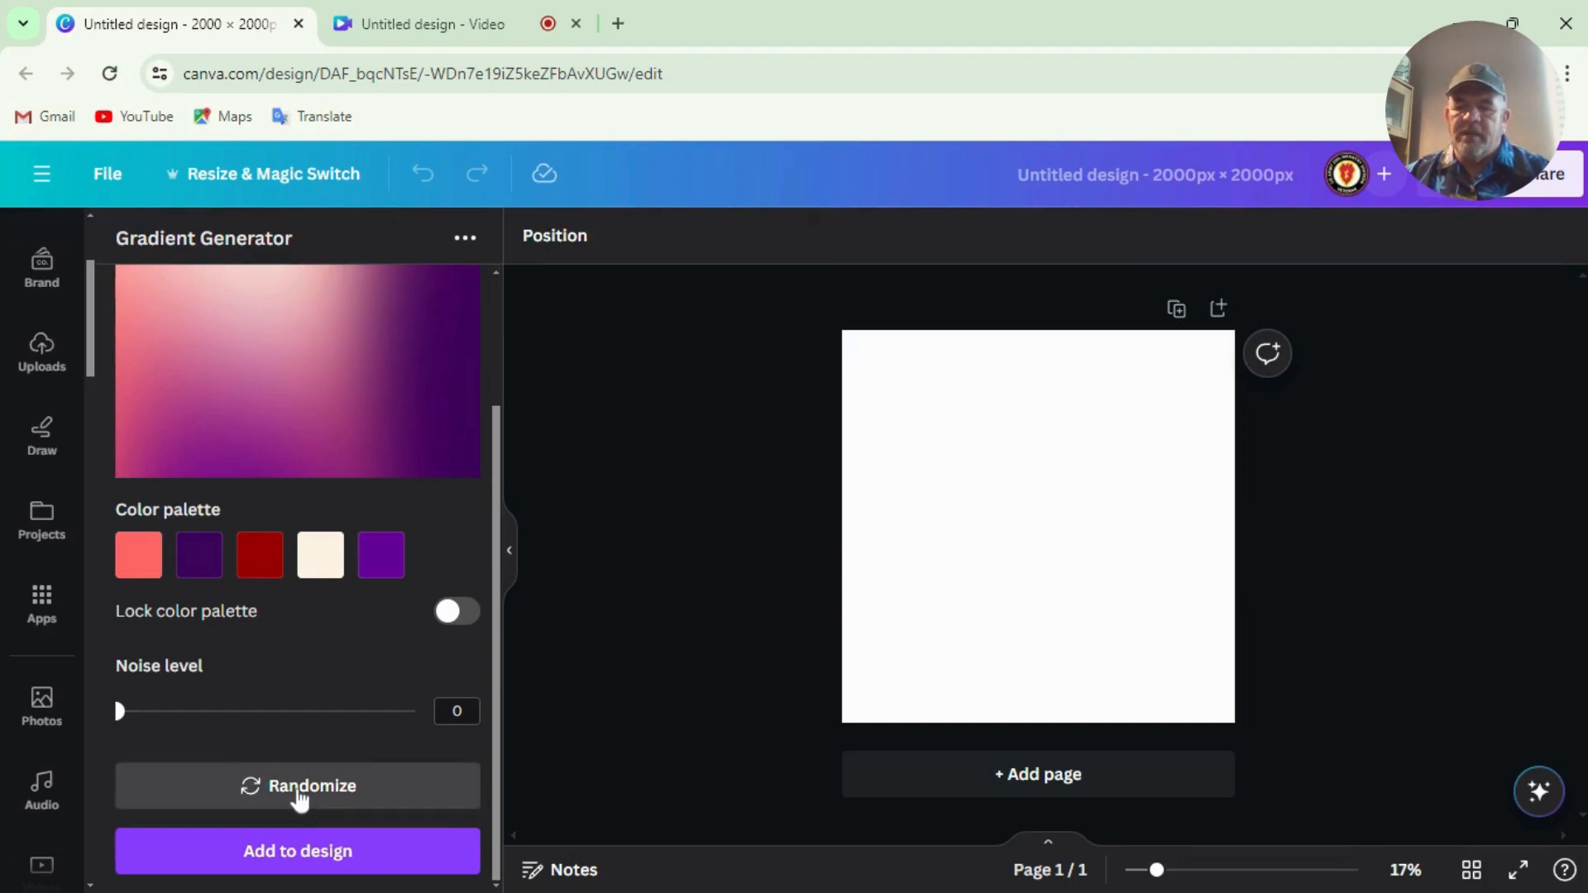
click(300, 797)
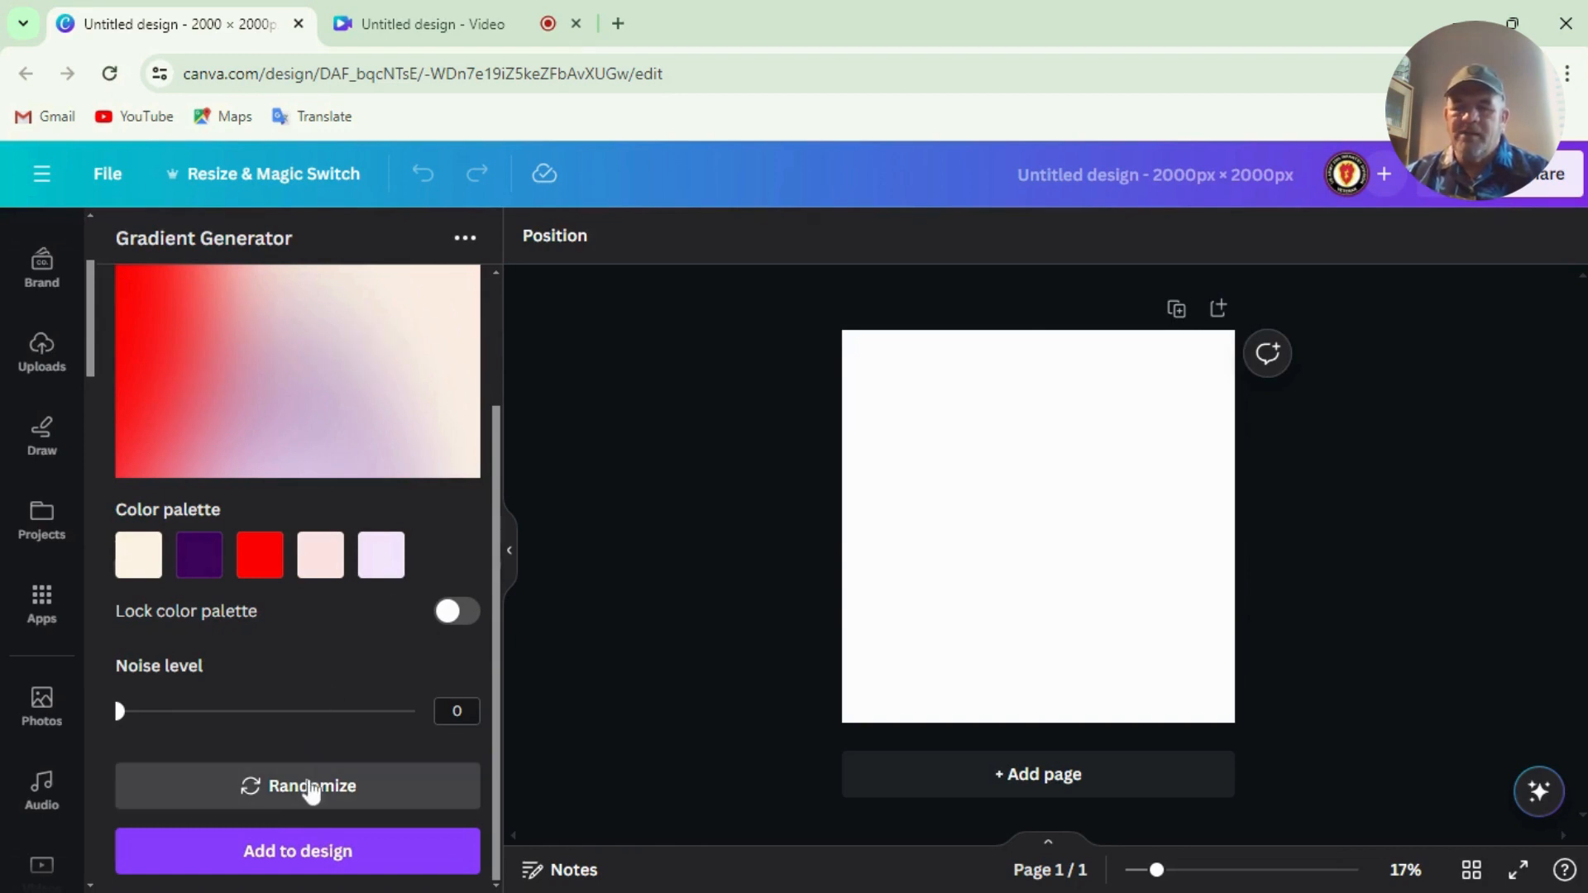
click(311, 793)
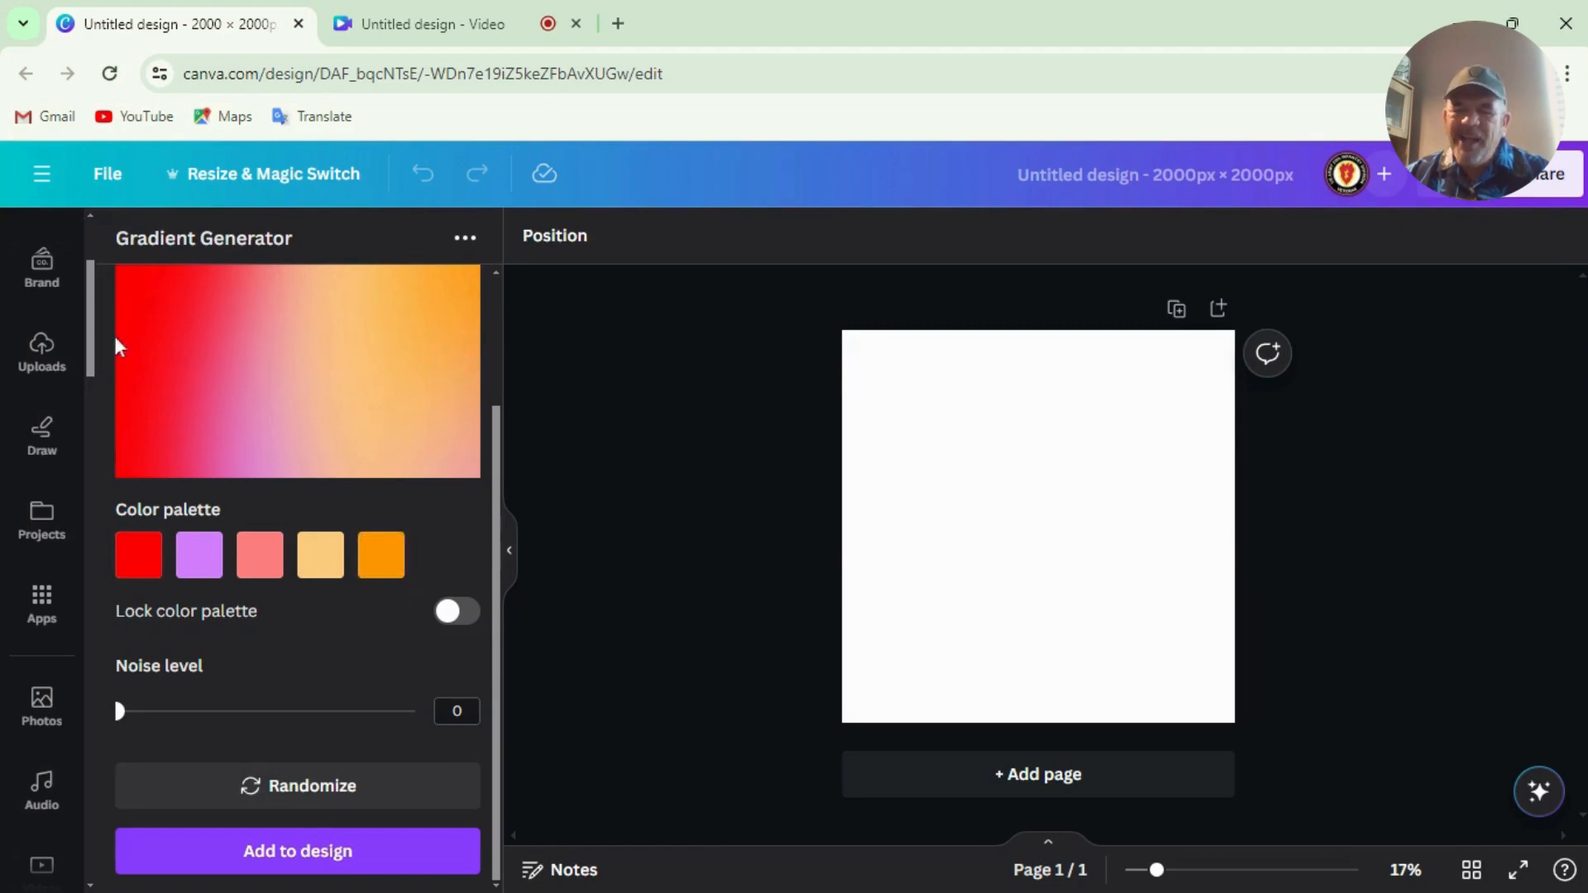
click(270, 784)
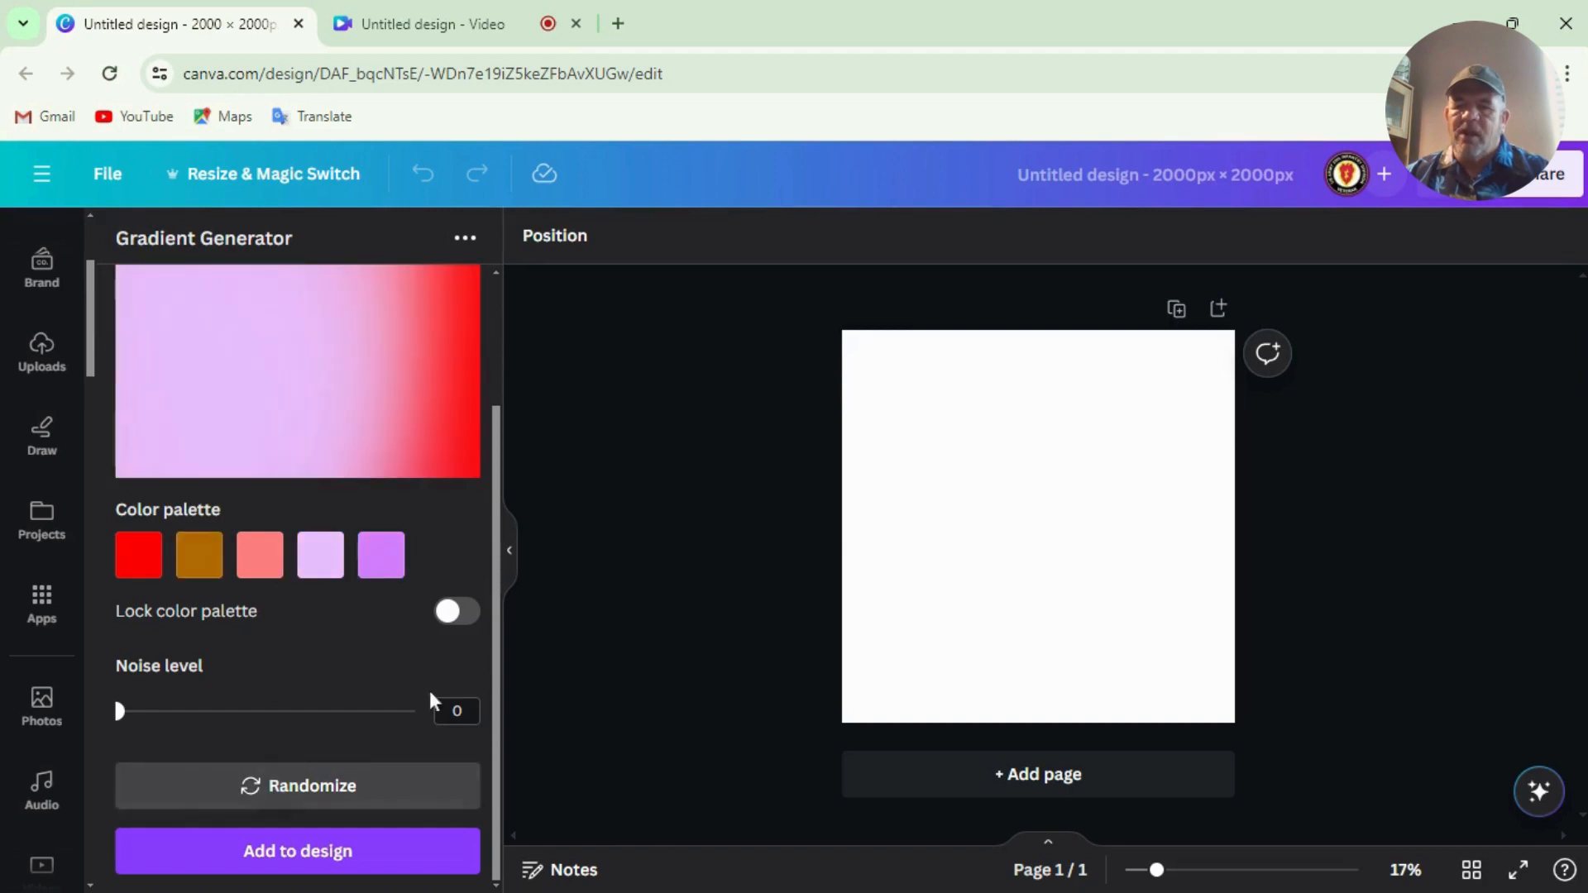
click(319, 807)
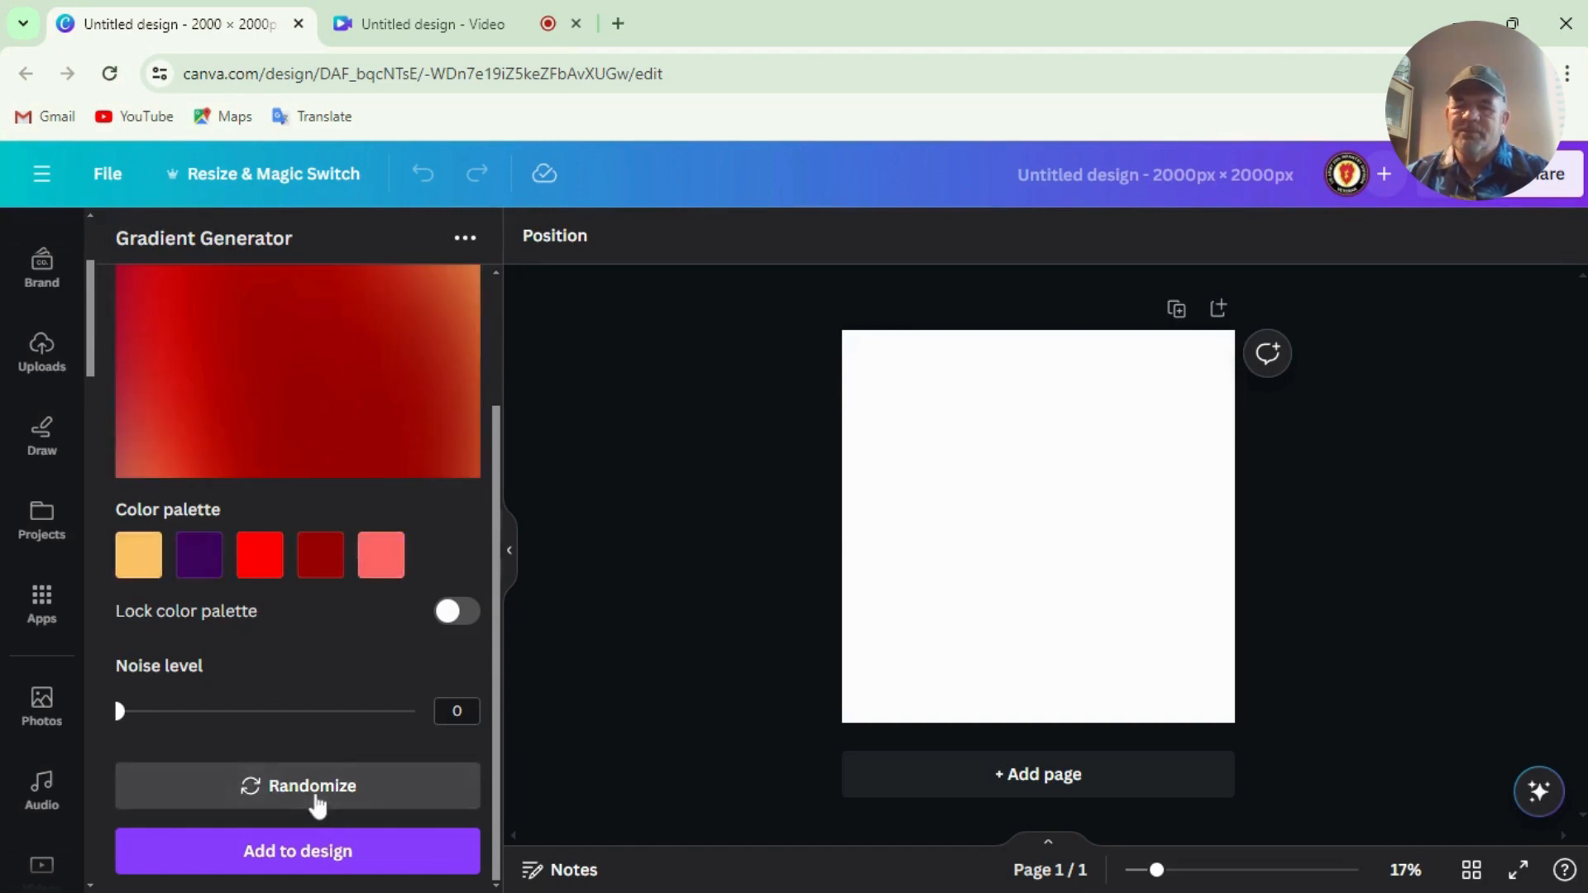
click(315, 796)
click(315, 796)
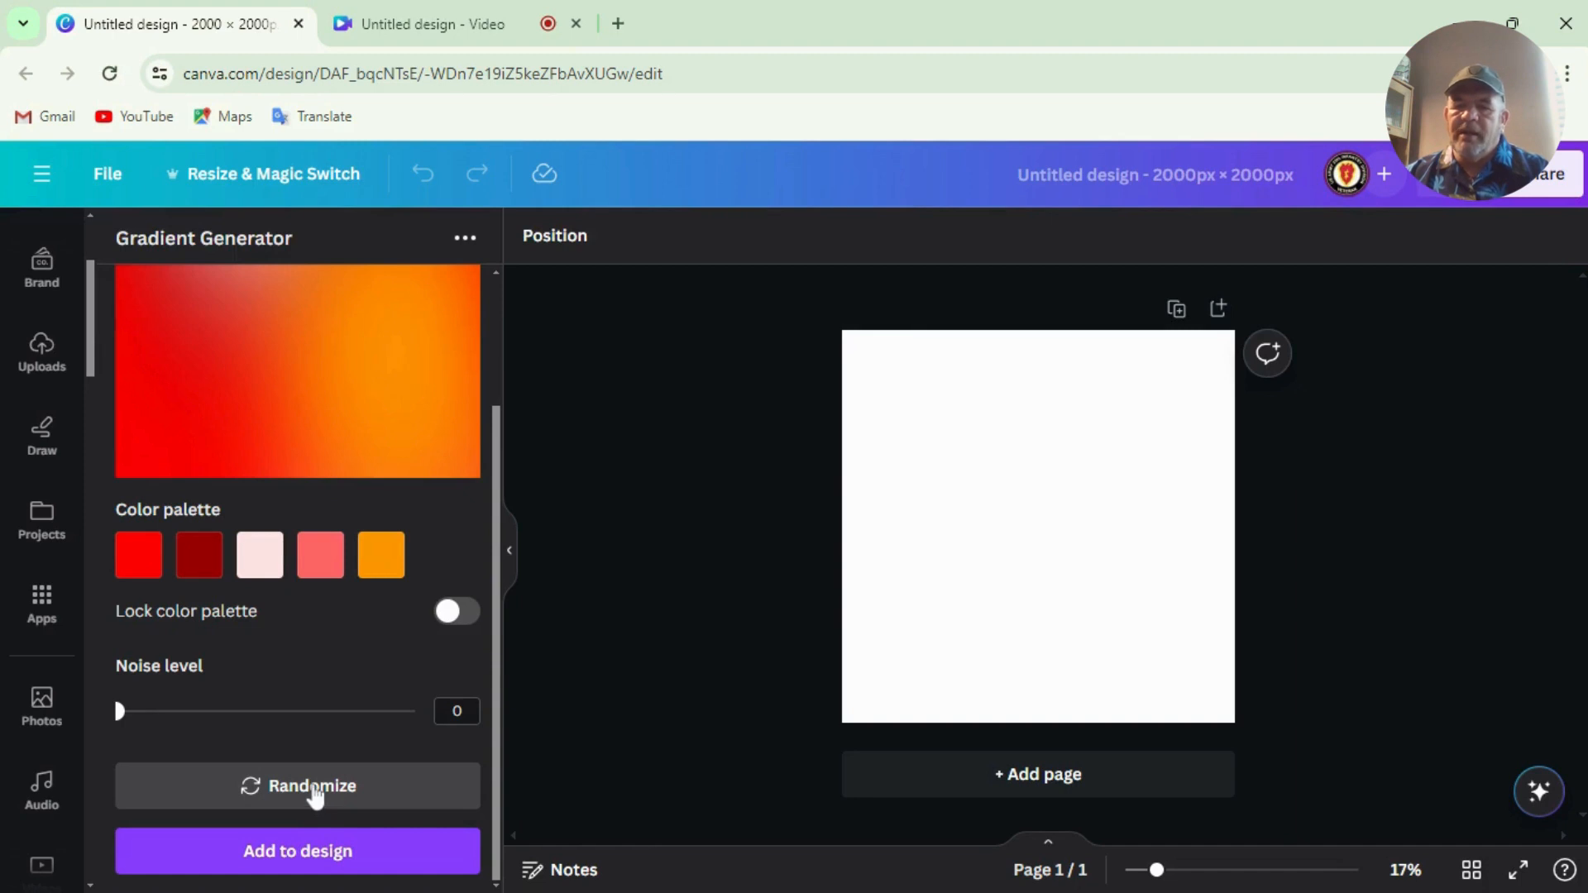
click(315, 795)
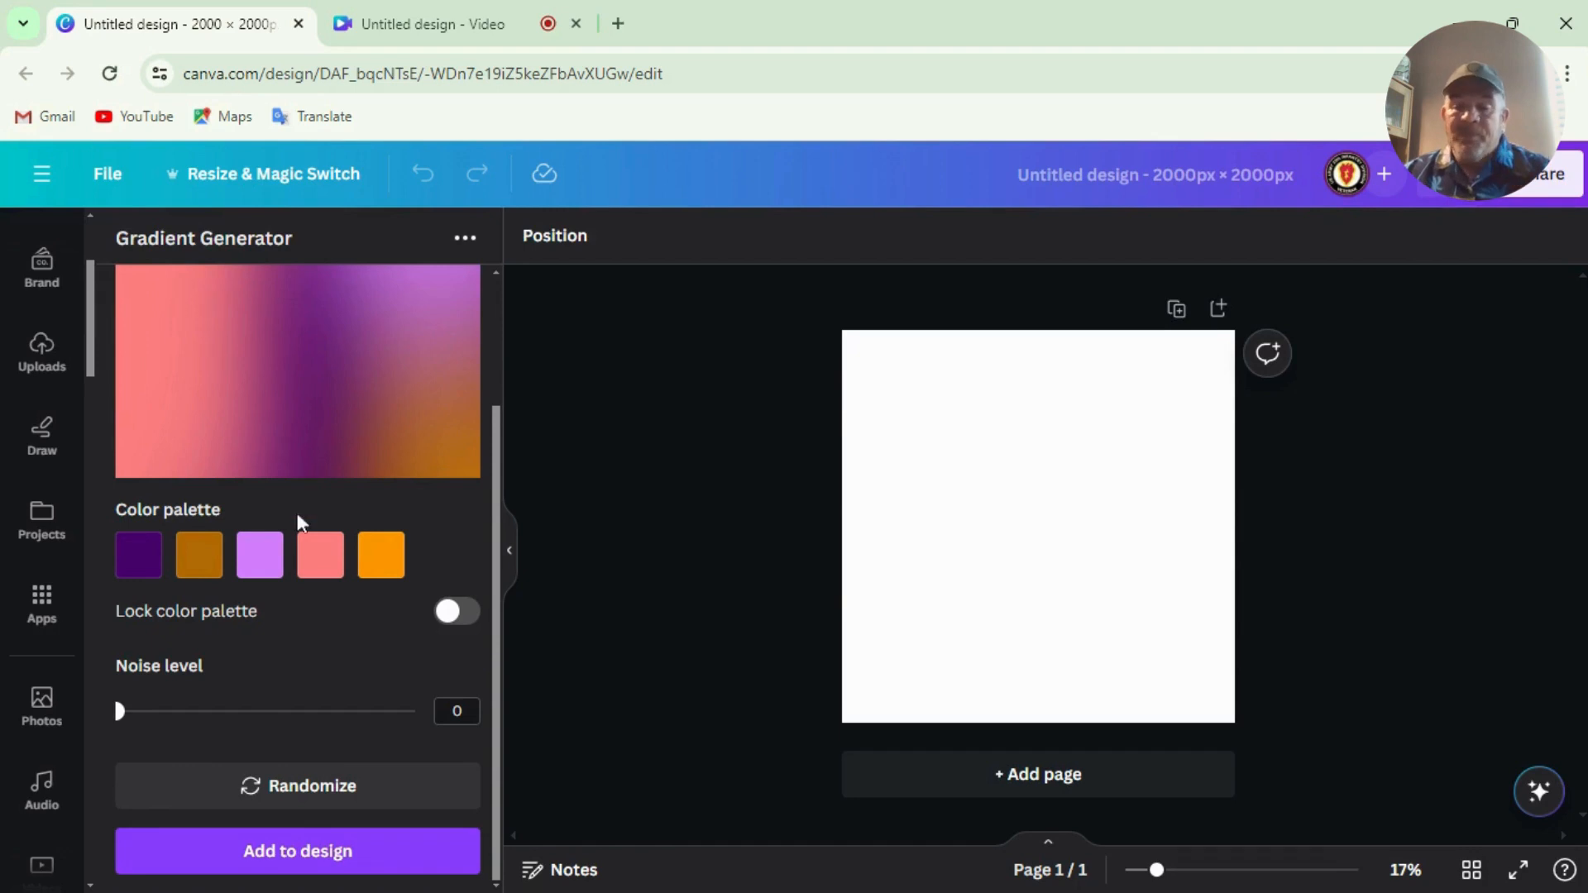
Step: Add the generated gradient to the design and enlarge it to fill the whole page
click(281, 860)
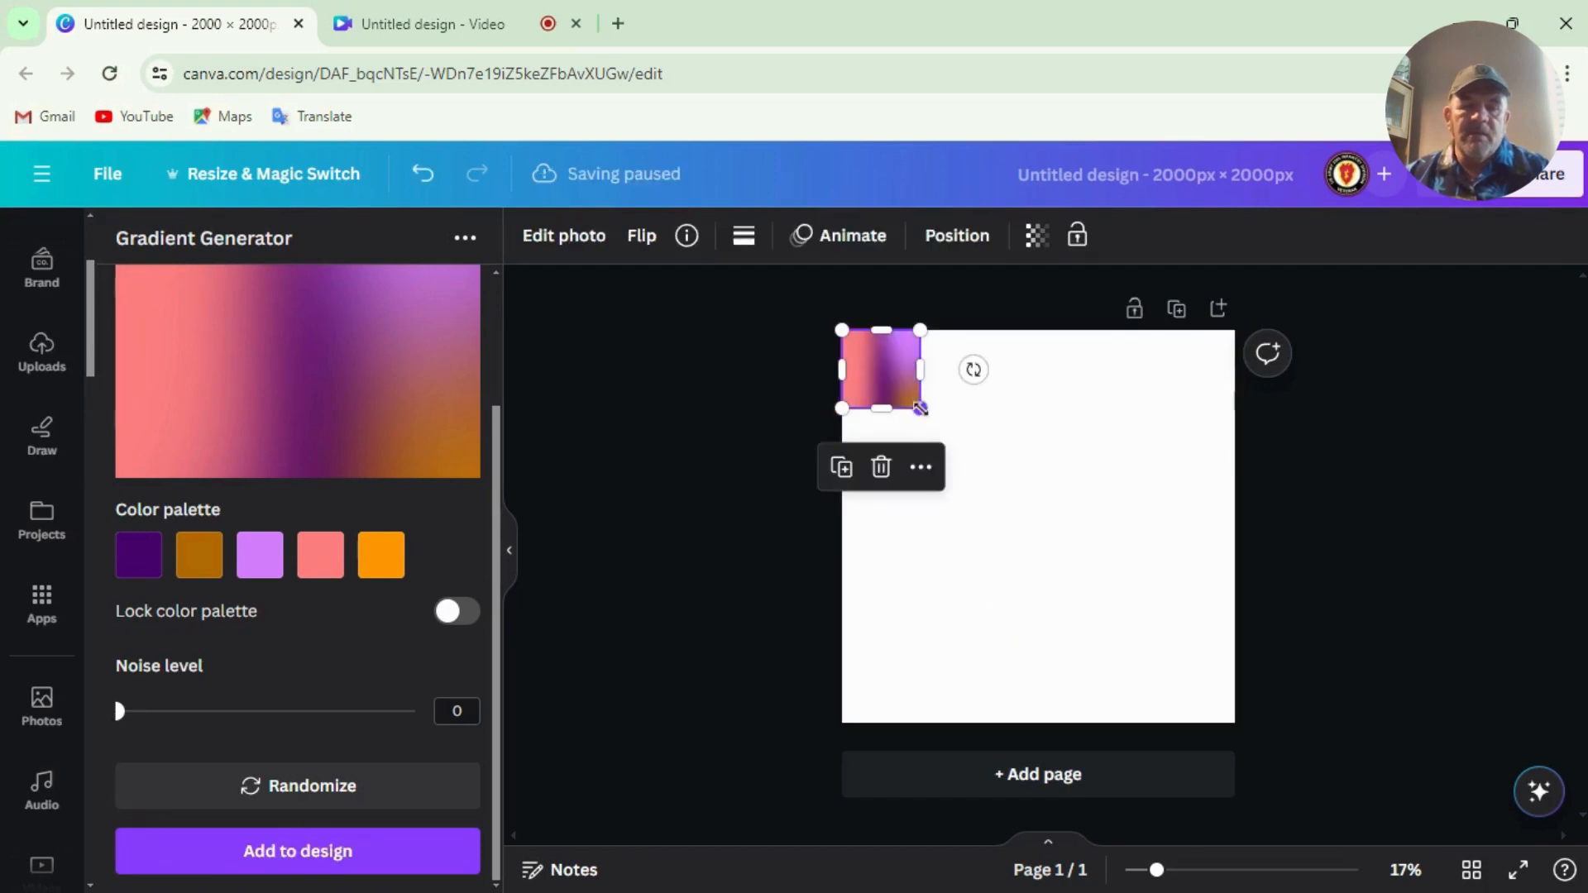
drag(920, 407, 1162, 753)
Step: Examine the photo filters, effects and Magic Studio tools offered for the gradient image, and return to the apps
click(564, 235)
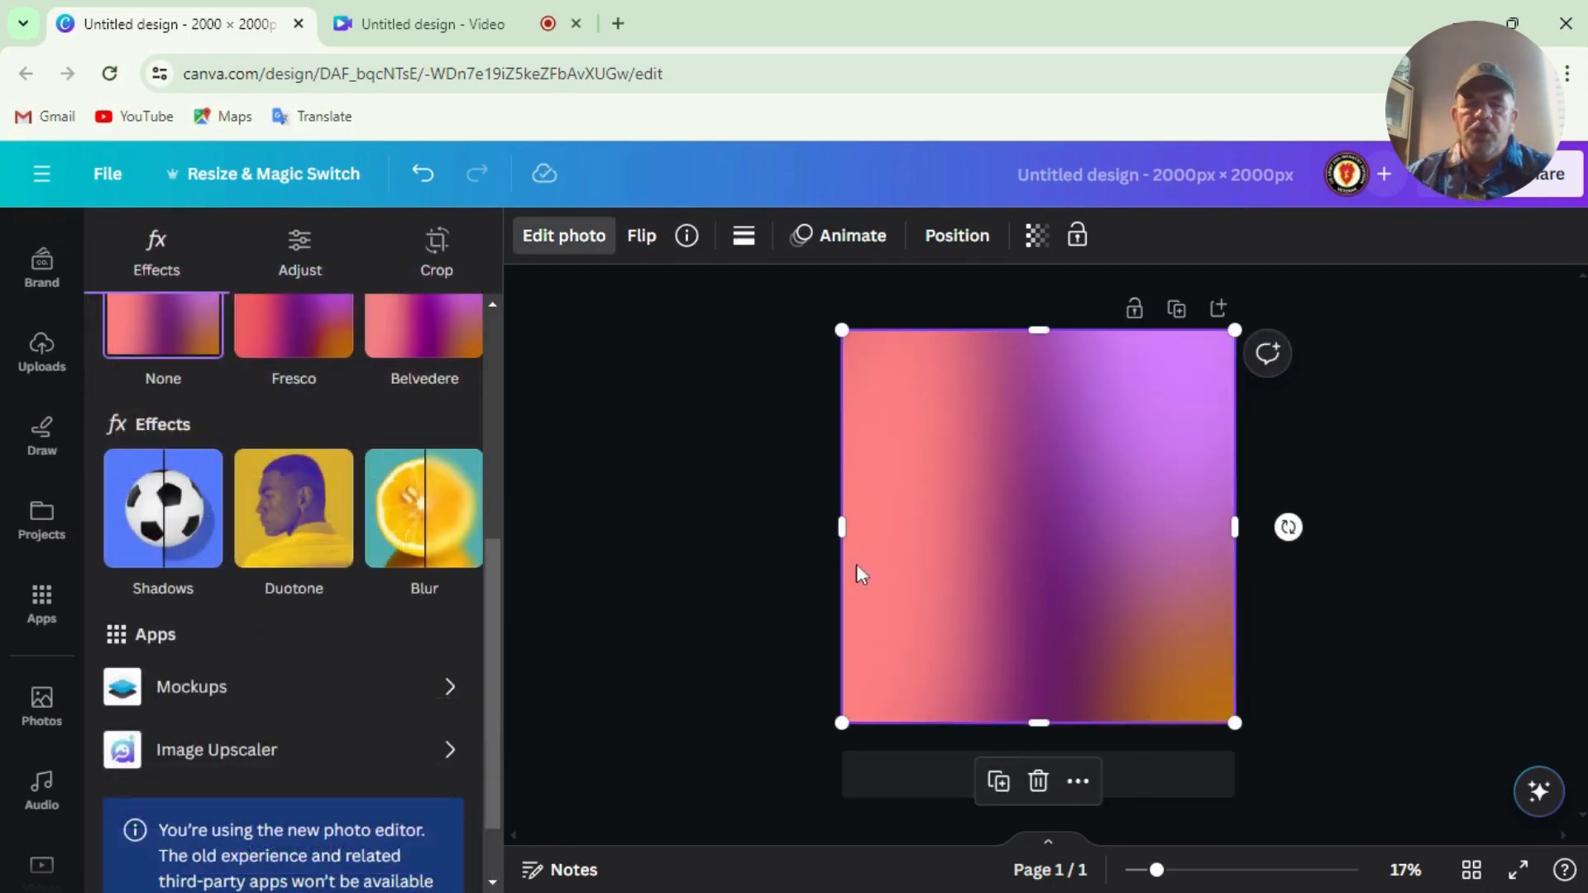
scroll(329, 432, up, 5)
scroll(325, 431, down, 3)
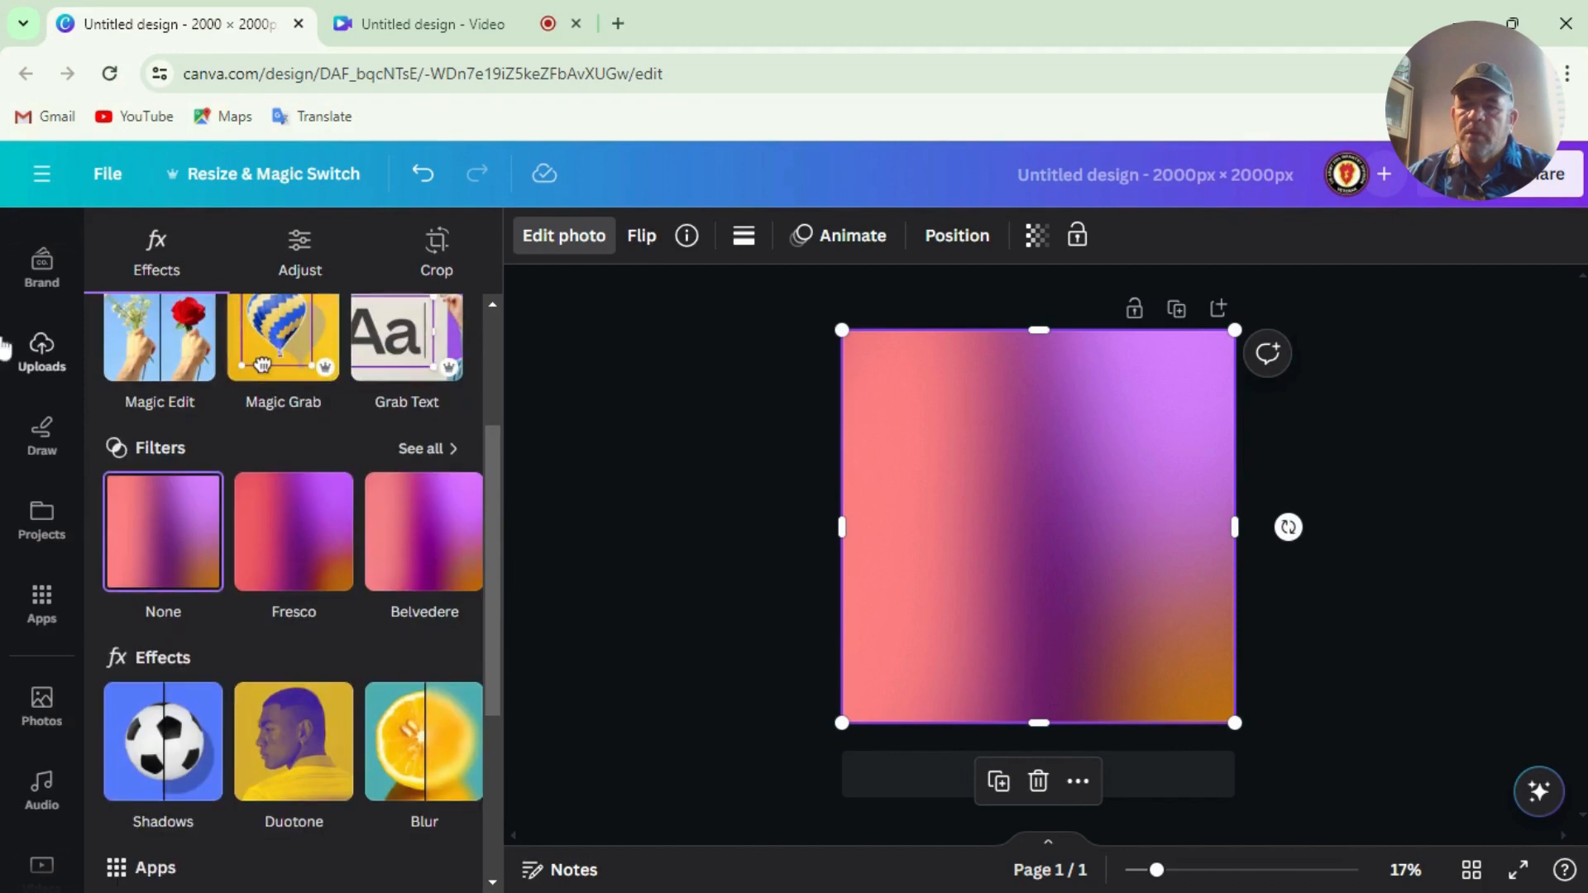
click(37, 604)
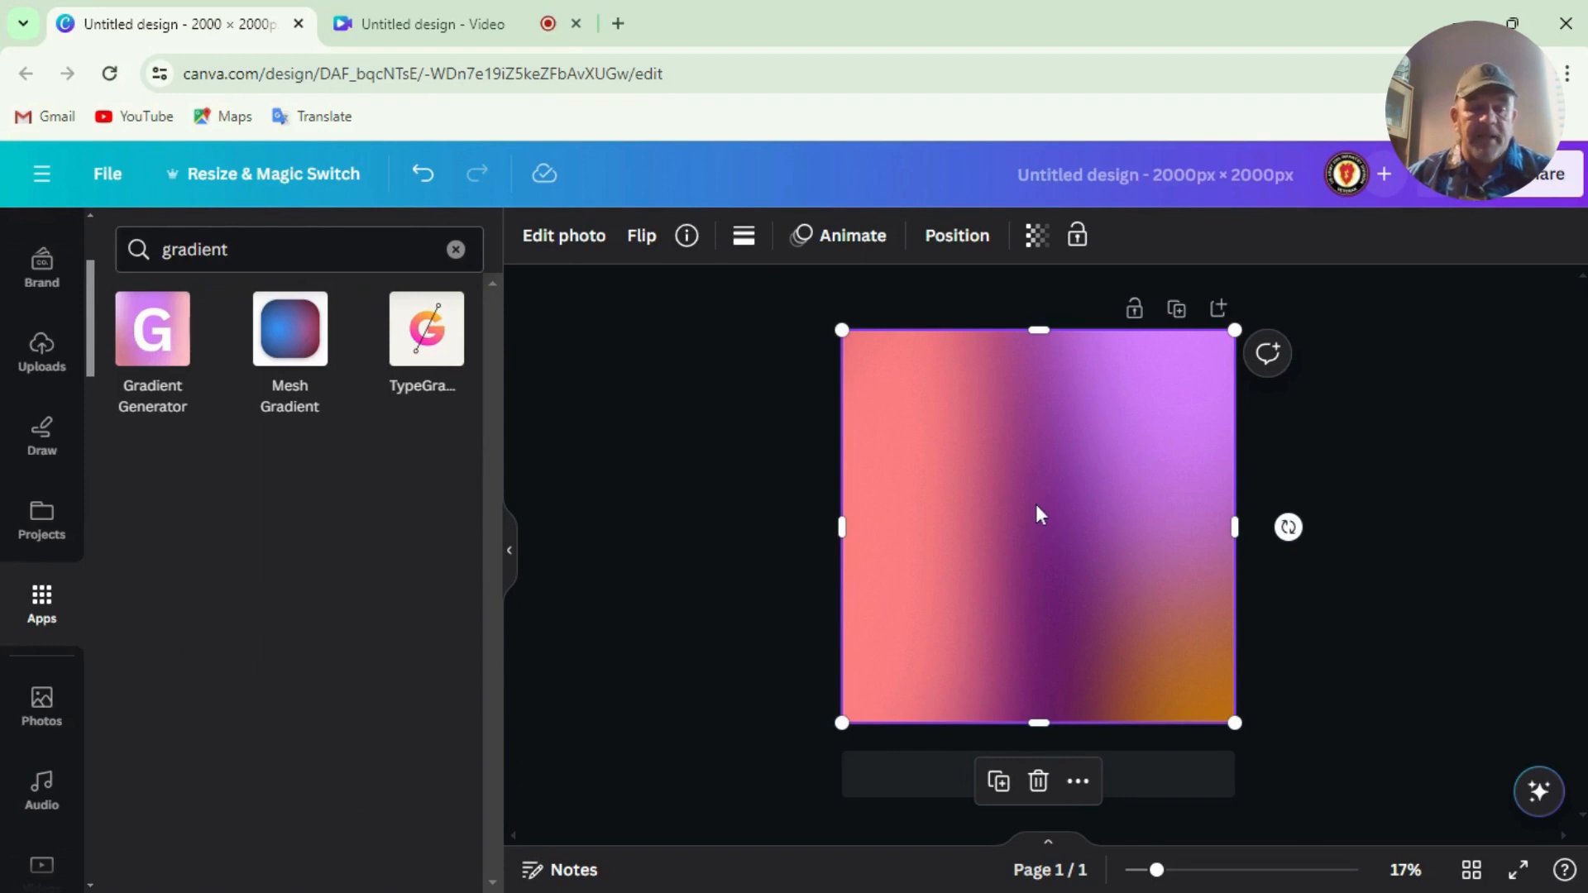
Step: Add a second blank page and search the elements for "paint splatter", limited to graphics
click(912, 797)
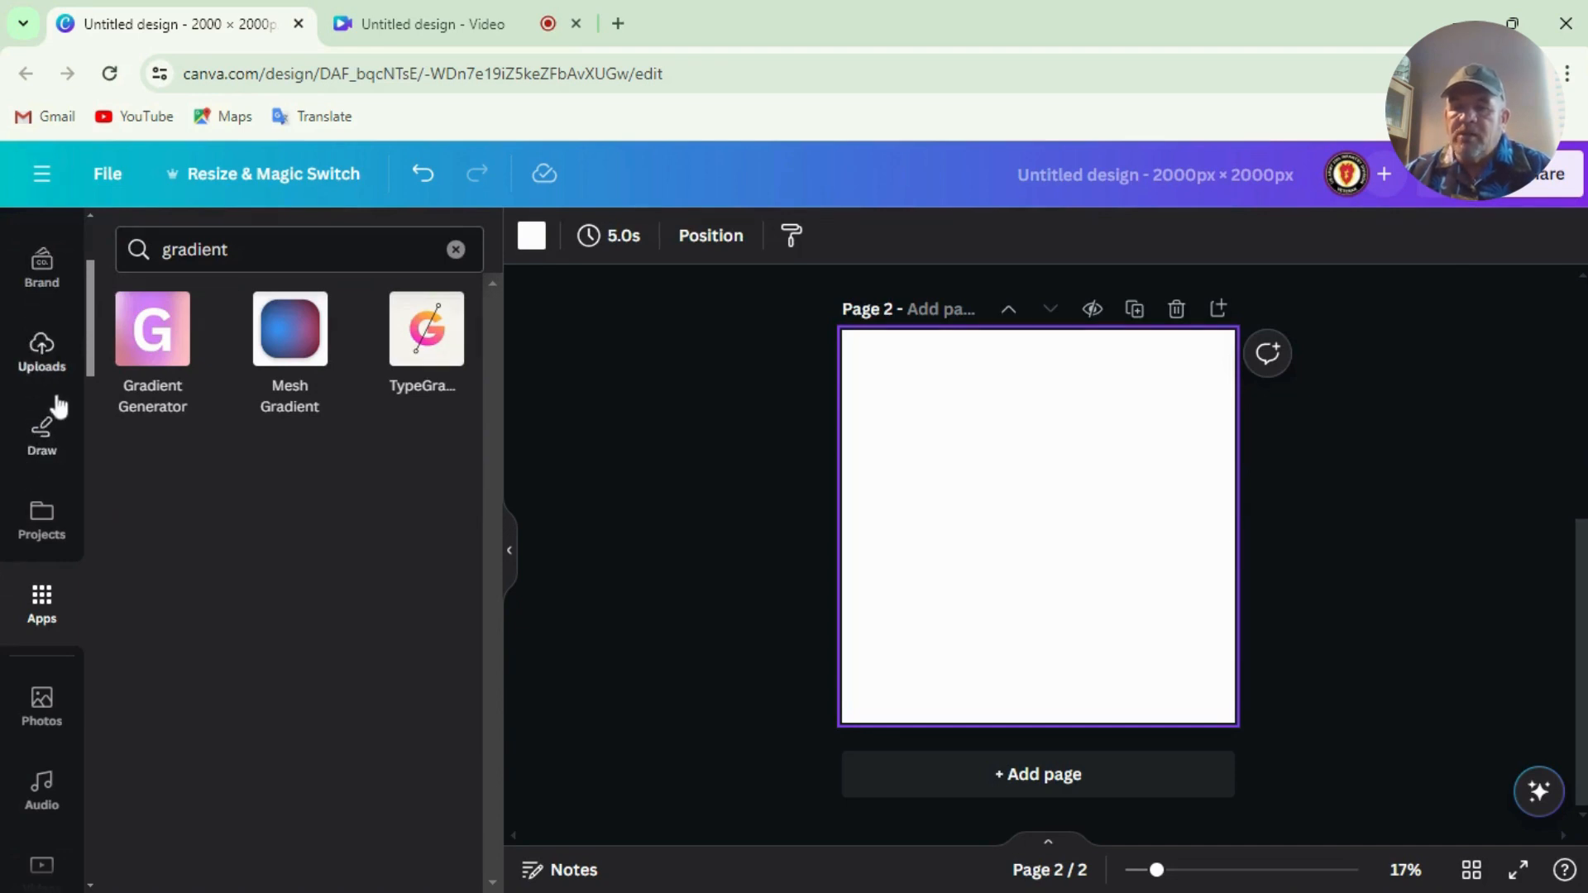
scroll(41, 430, up, 3)
click(37, 327)
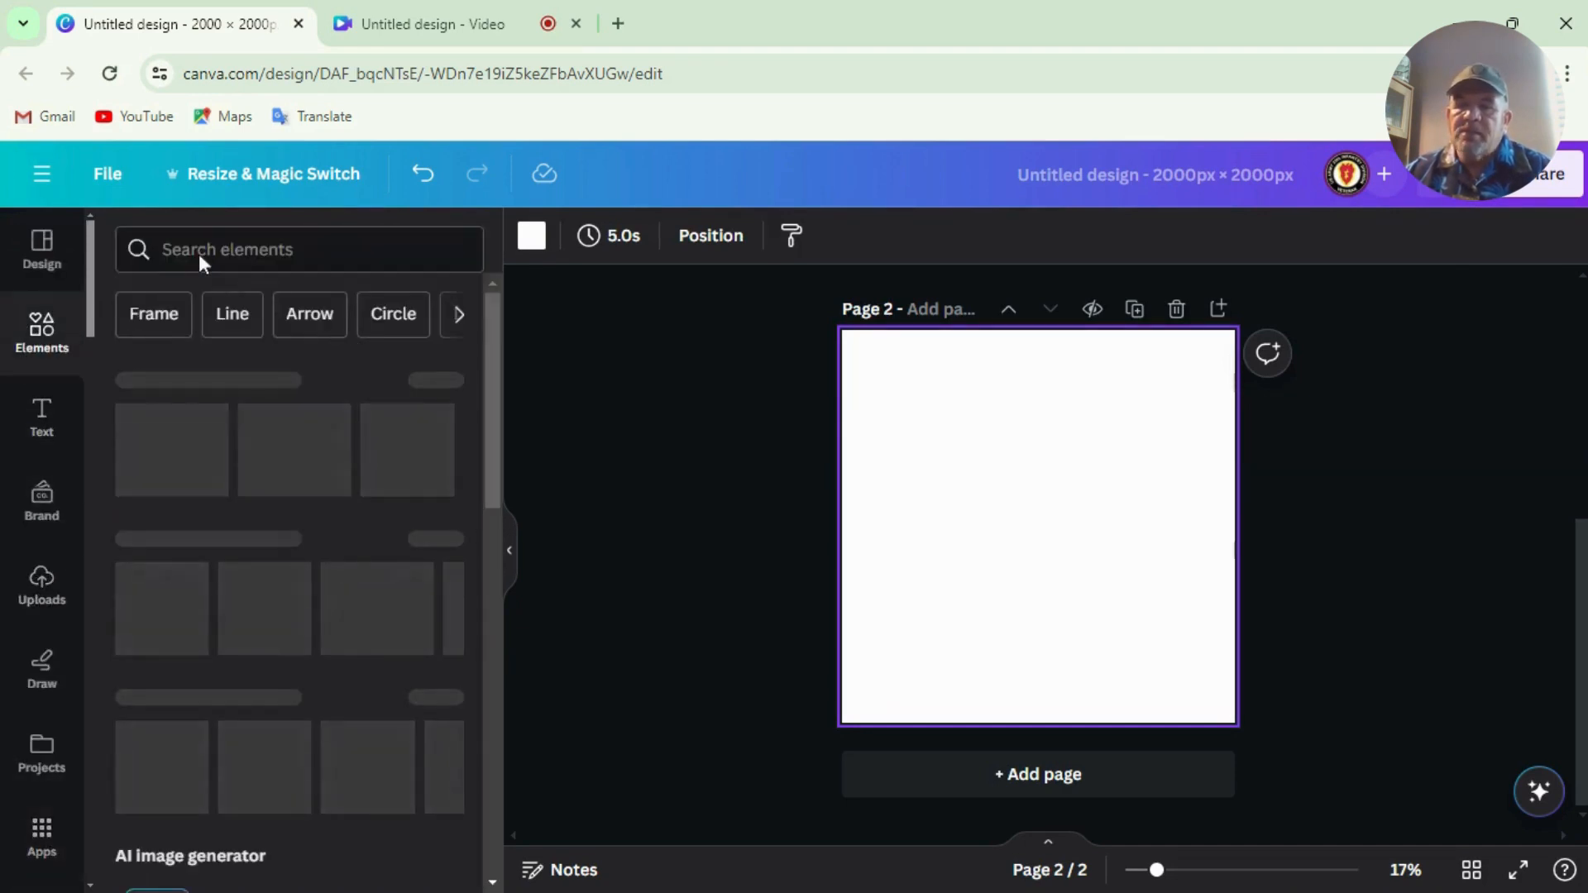
click(226, 249)
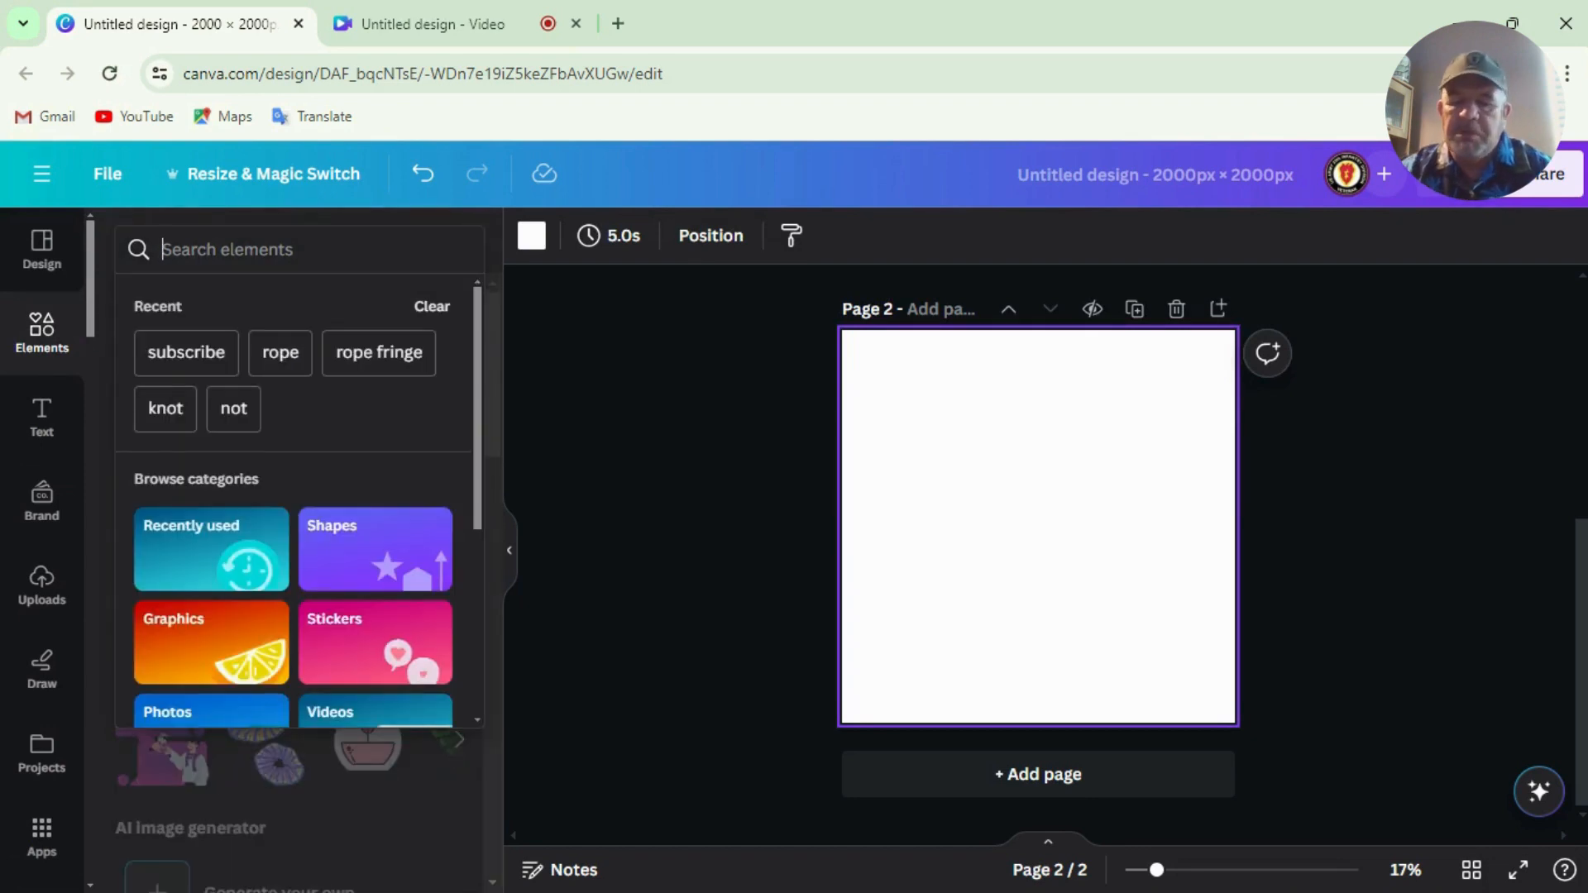
text(paint )
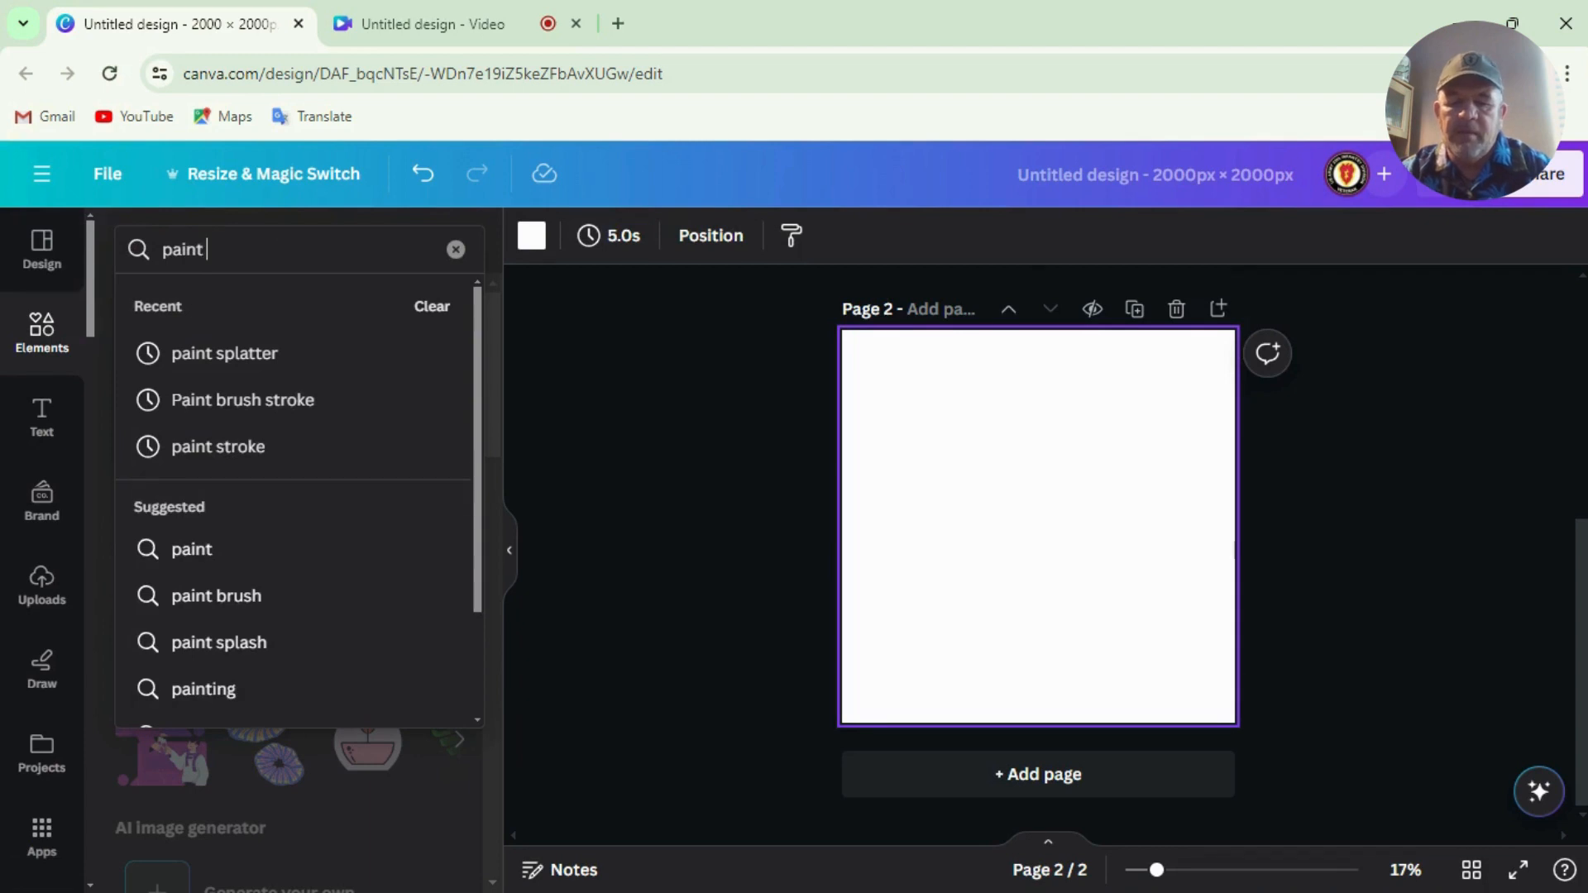
text(splate)
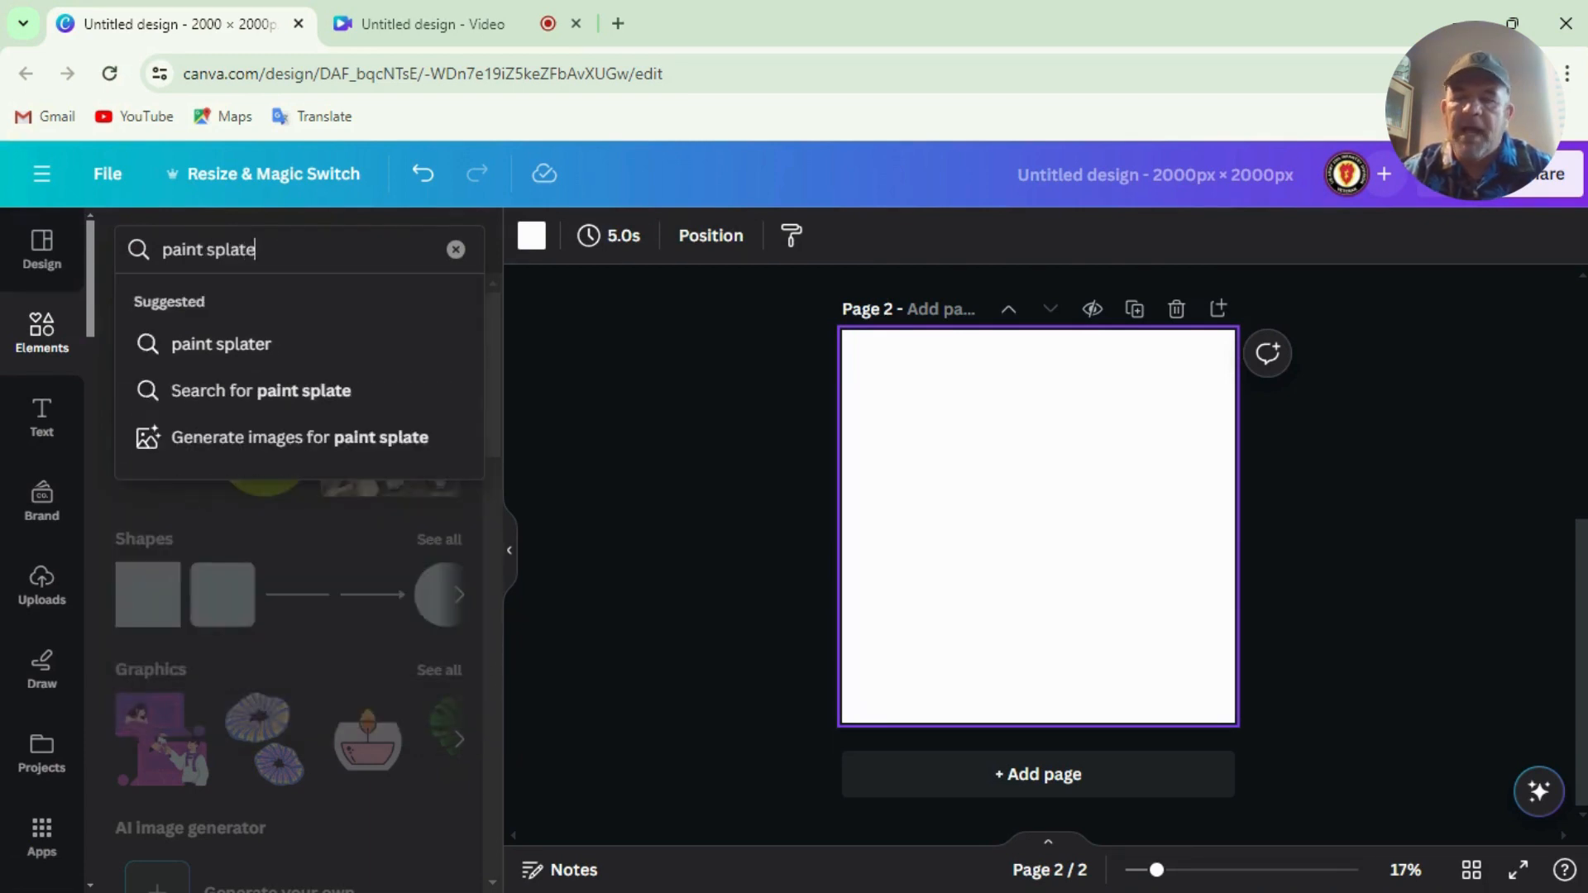
key(BackSpace)
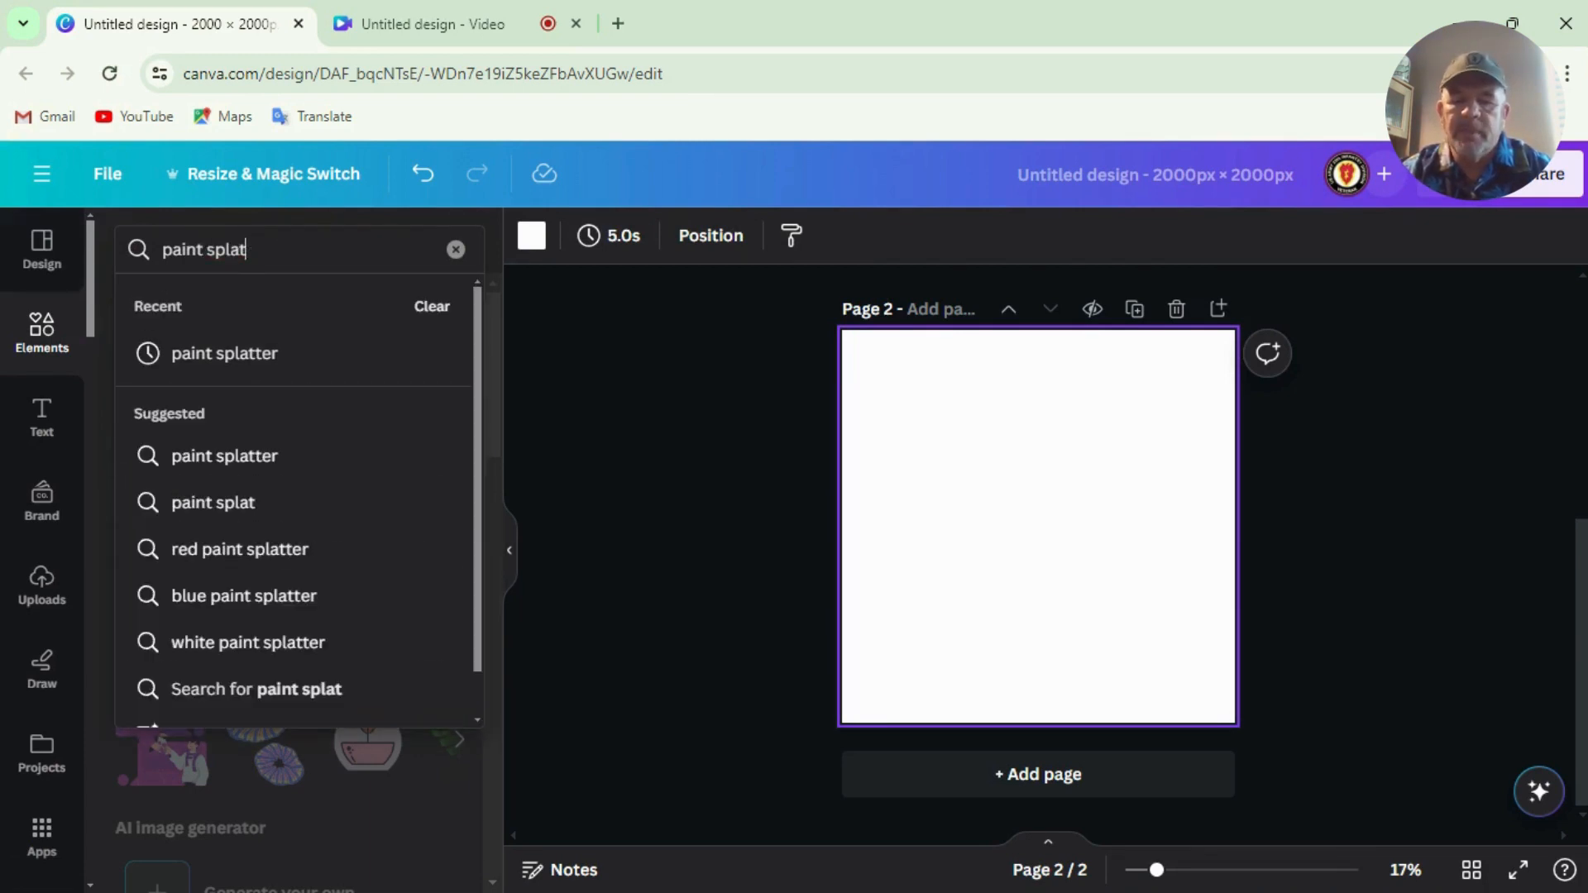
text(t)
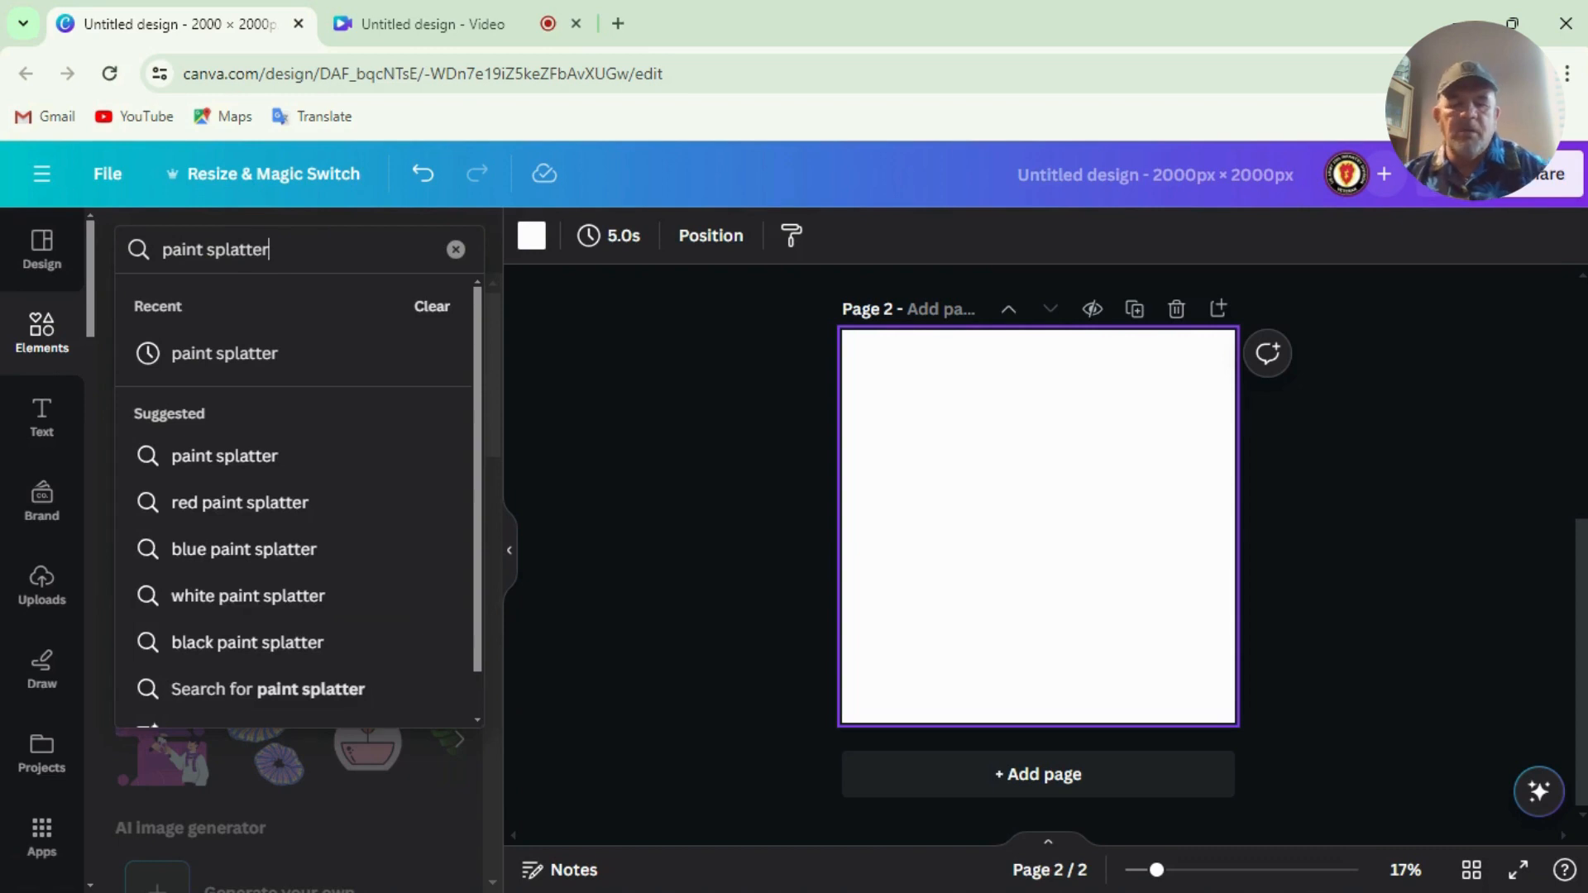
text(er)
key(Return)
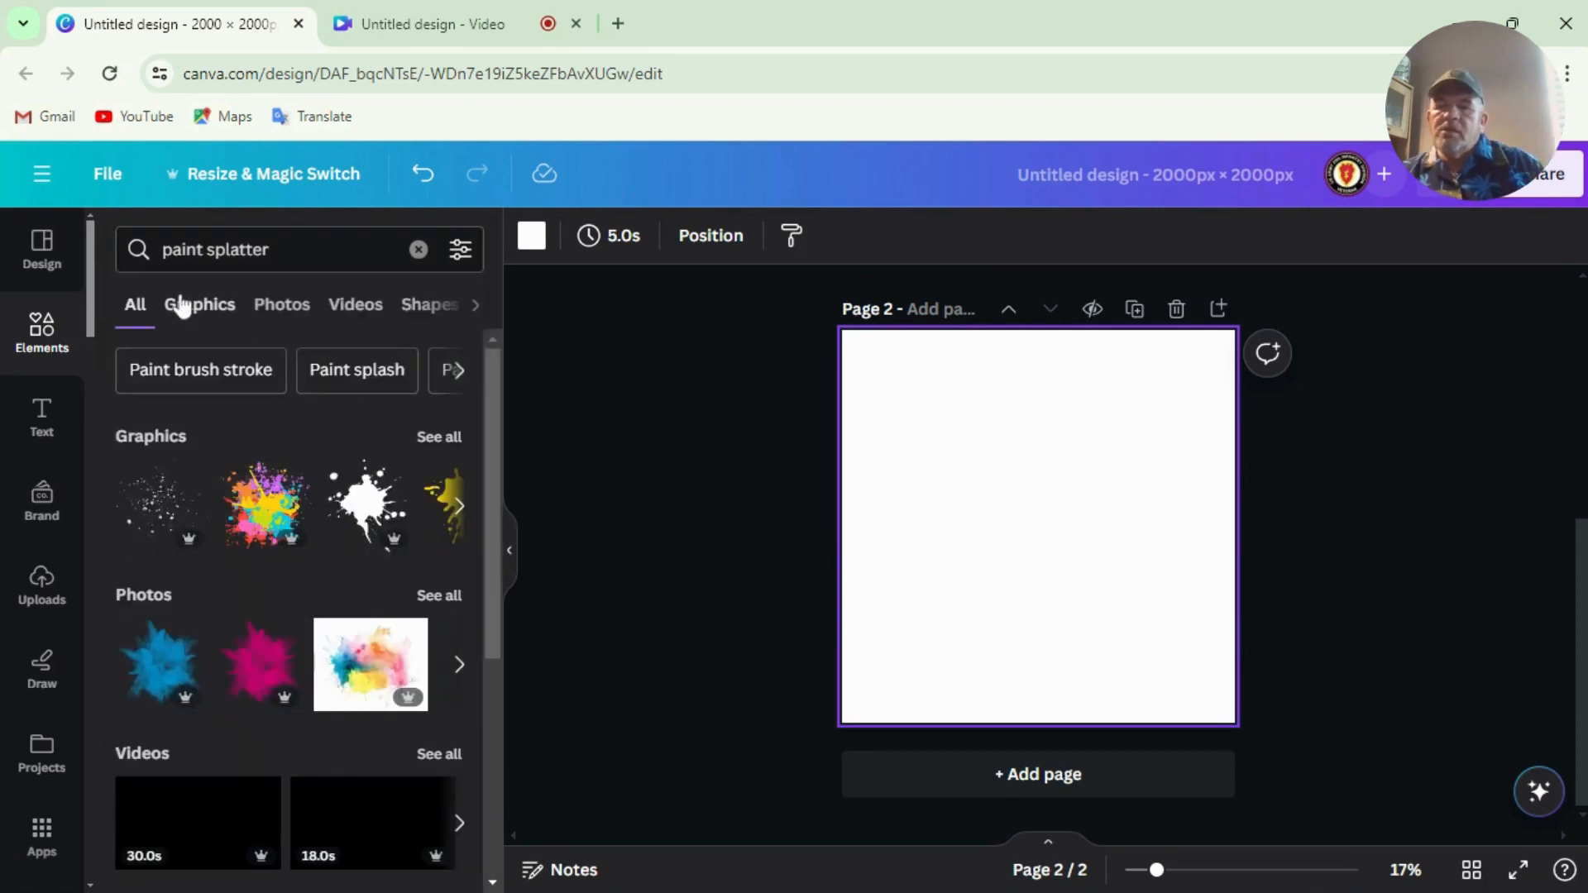
click(195, 308)
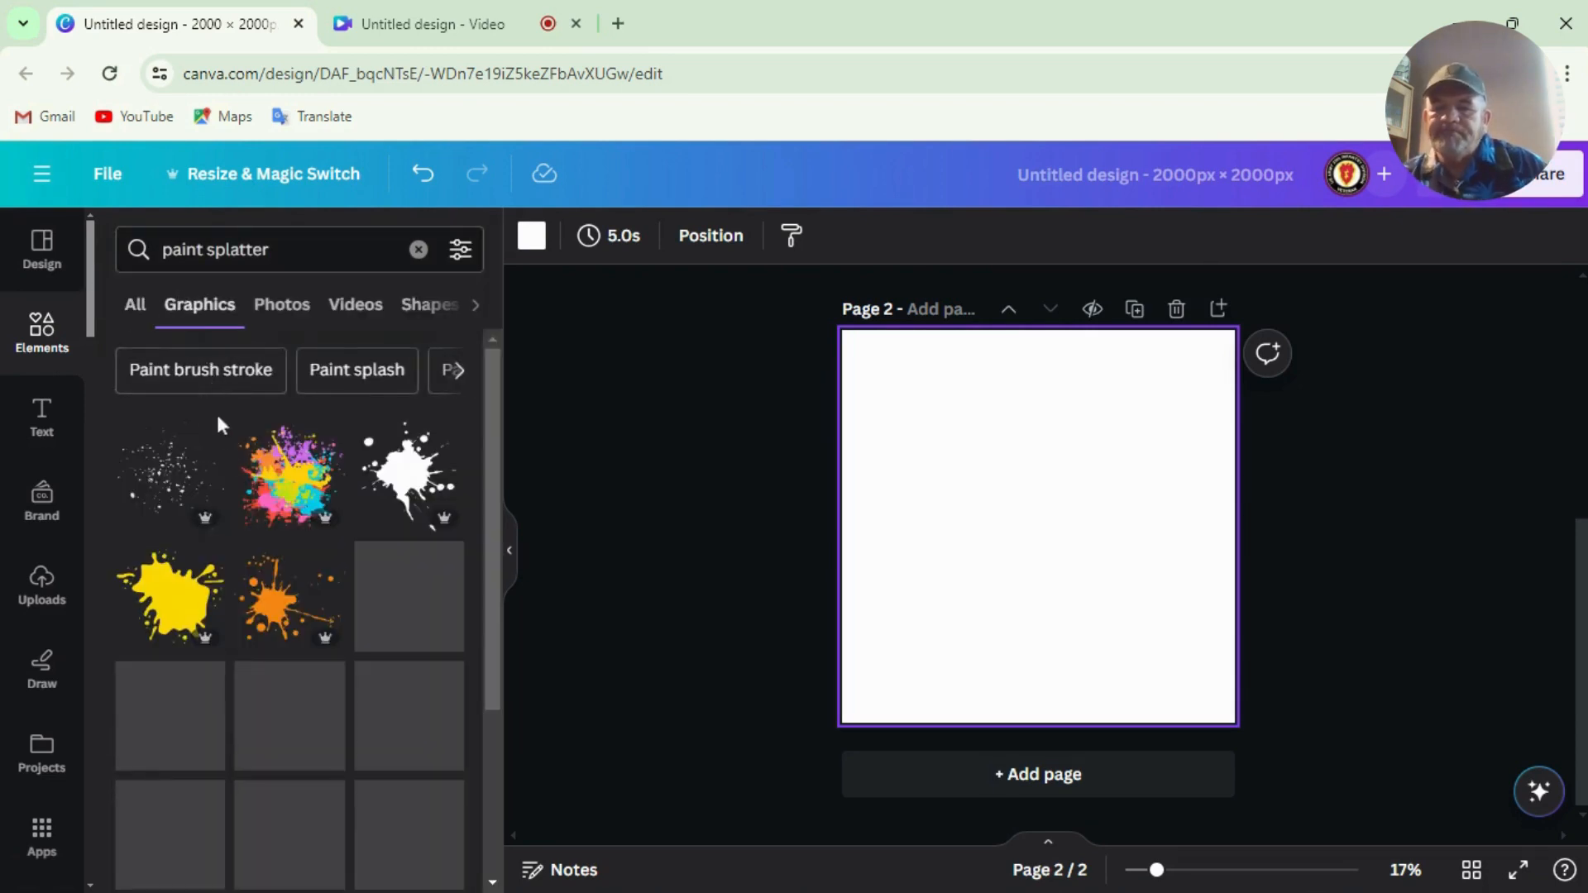
Step: Add the fine-droplet paint splatter graphic to page 2 and enlarge it to cover most of the page's width
scroll(404, 488, down, 1)
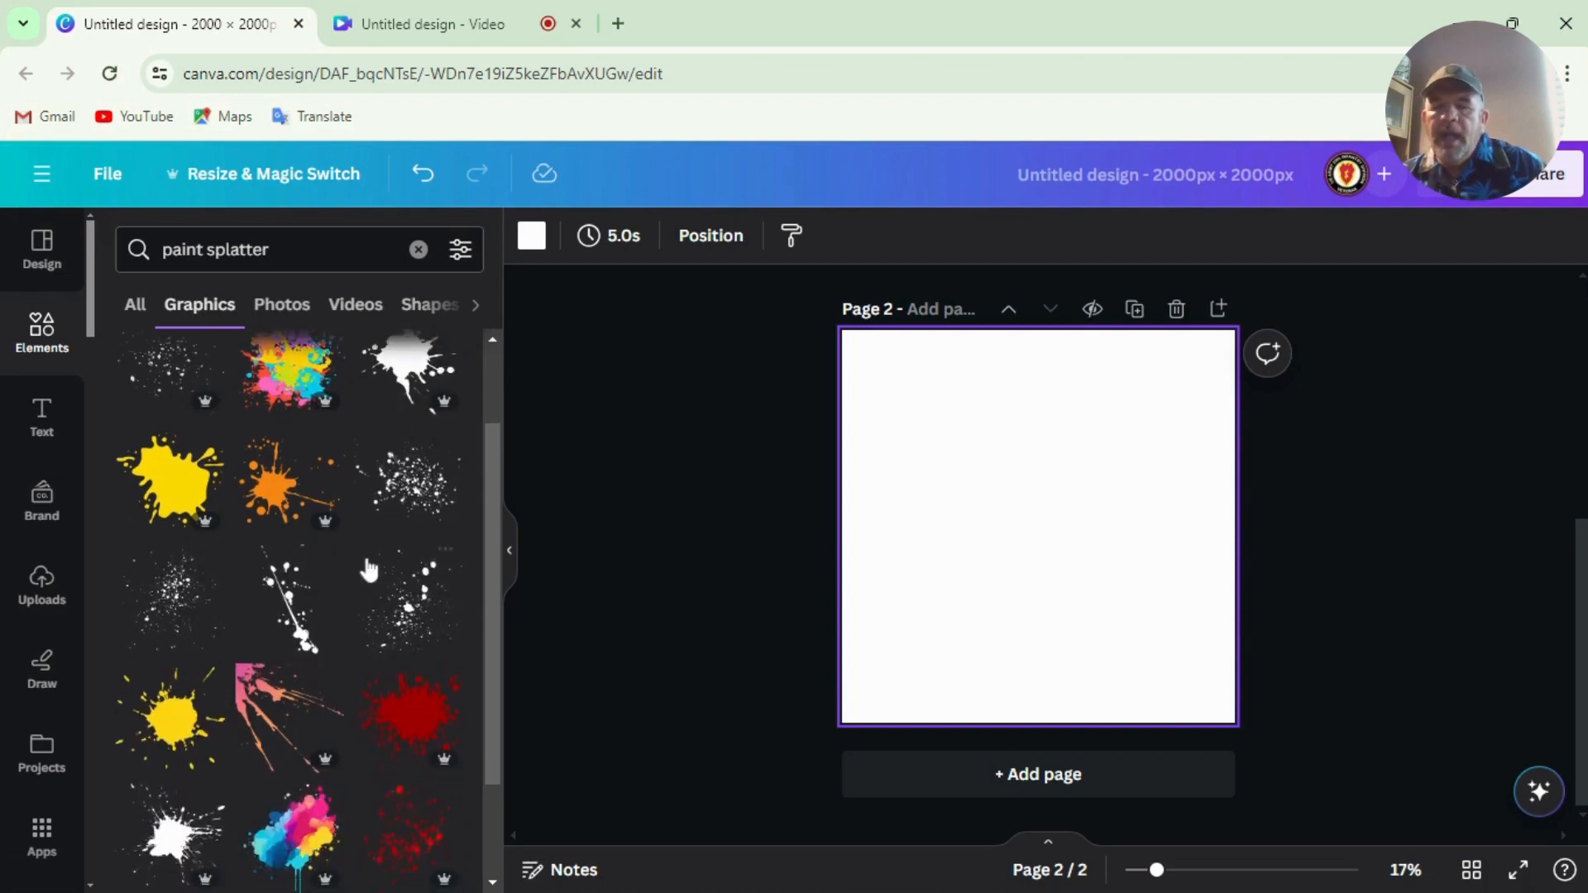
click(414, 501)
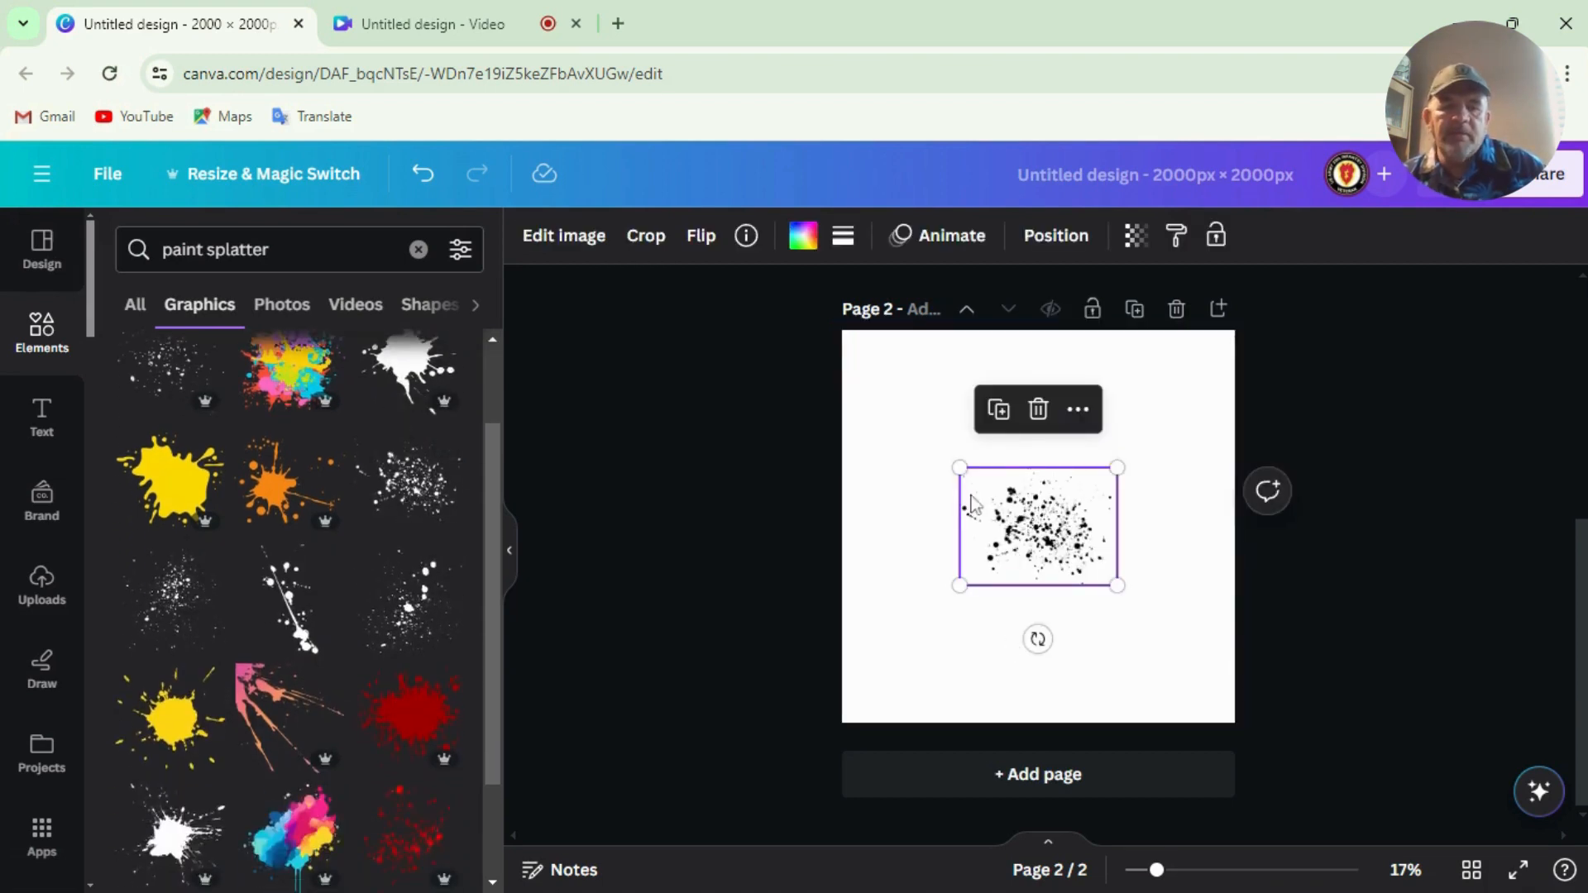
drag(960, 467, 834, 375)
drag(1117, 585, 1185, 636)
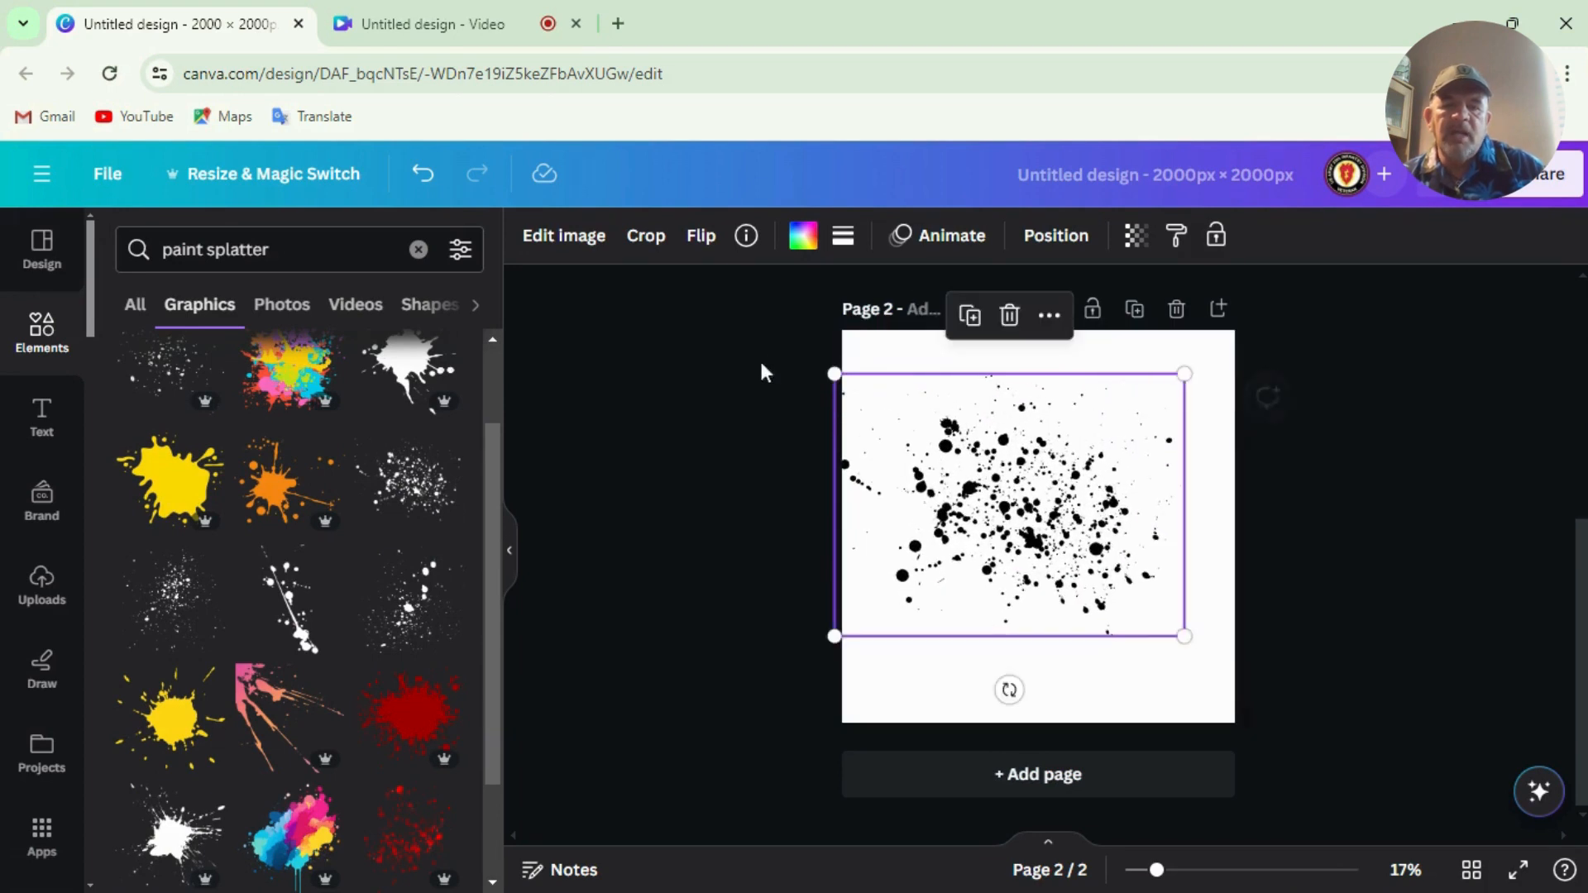
Step: Recolor the droplet splatter bright red using a Brand Kit palette color
click(796, 248)
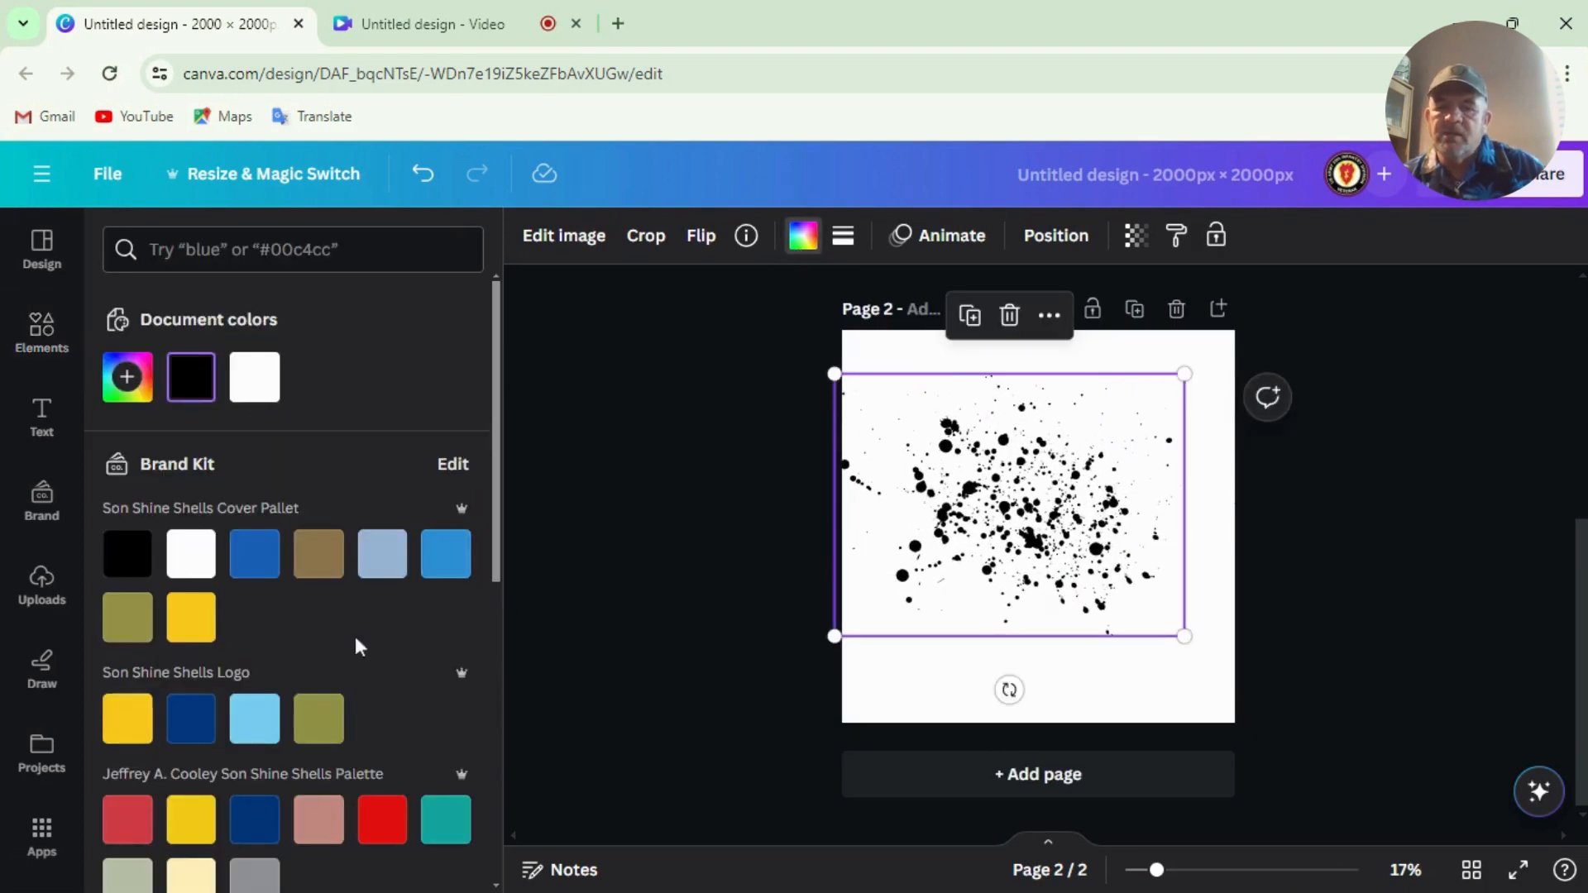
scroll(347, 661, down, 3)
click(383, 586)
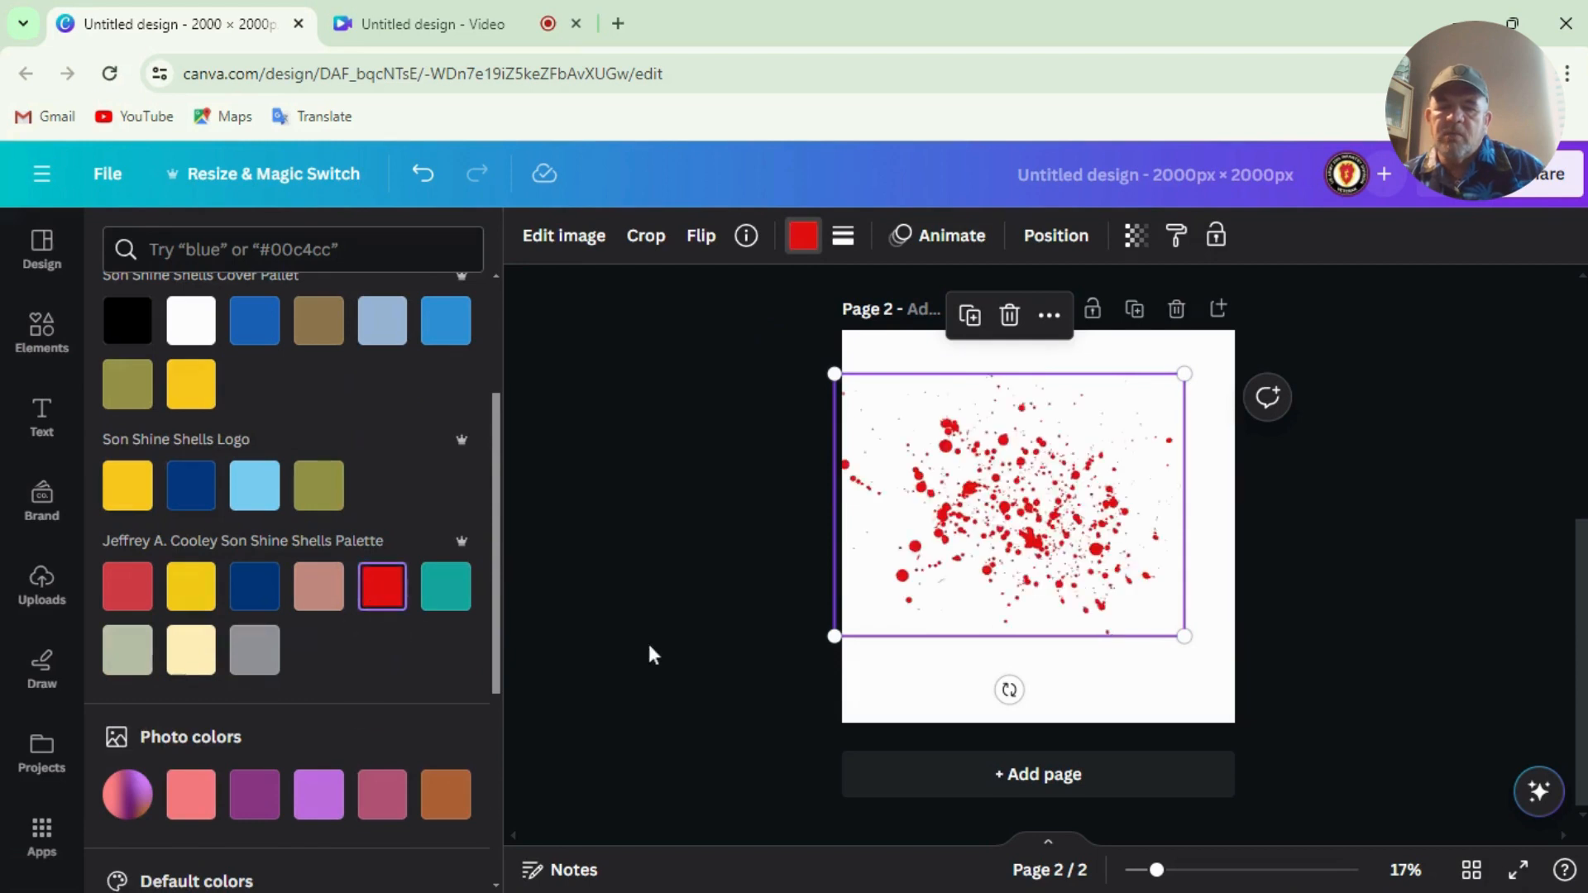
scroll(694, 594, up, 2)
scroll(311, 516, up, 3)
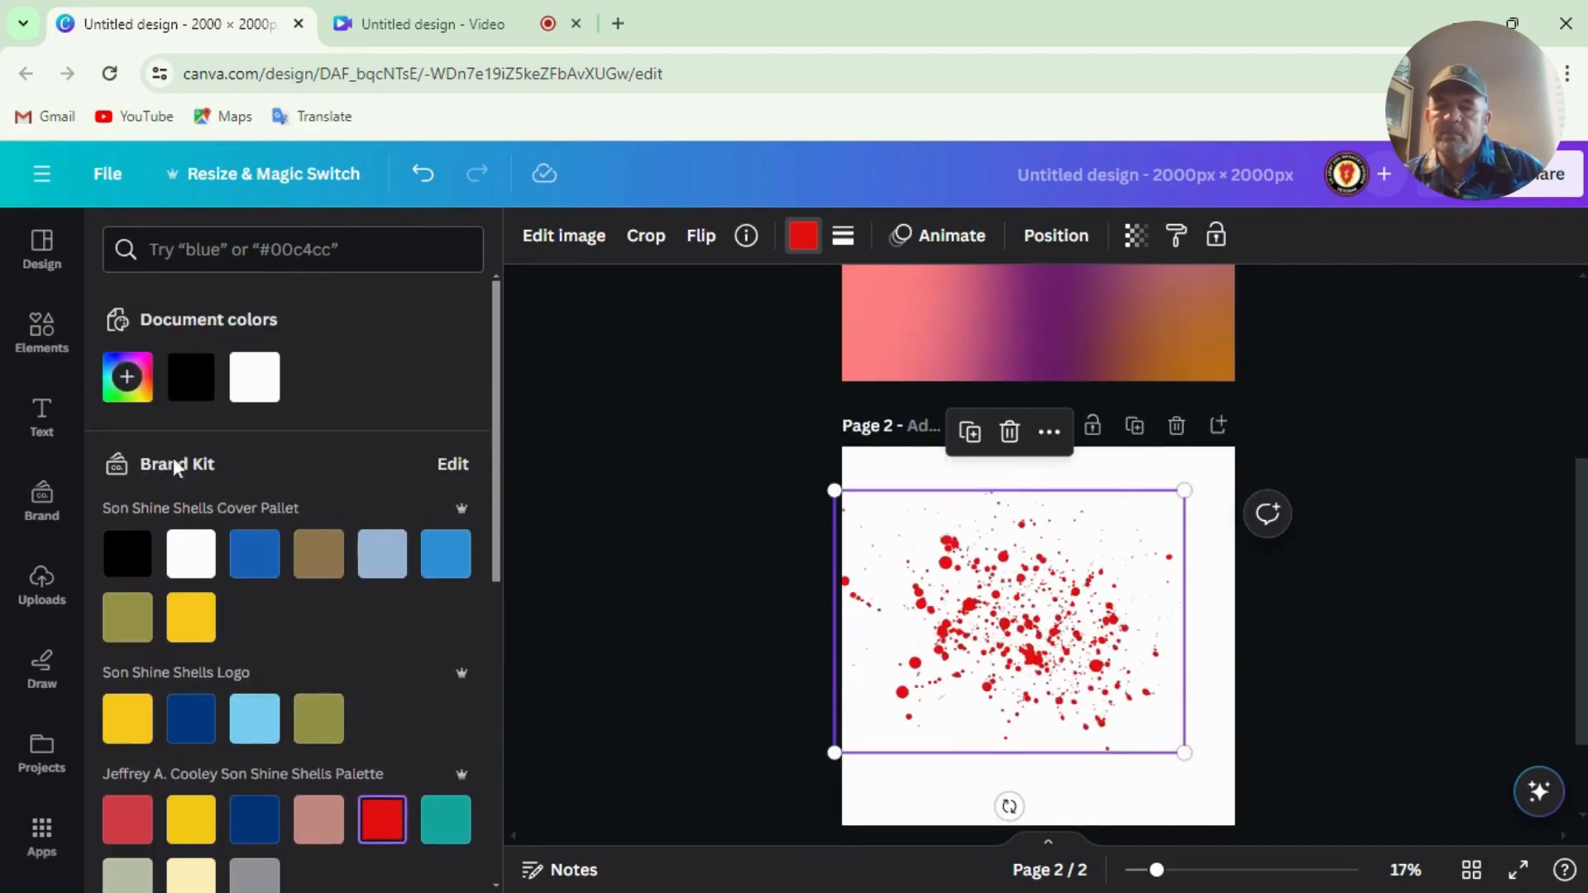
Step: Add the yellow splat with fine spikes to page 2 and enlarge it across the page's upper-right edge
click(41, 332)
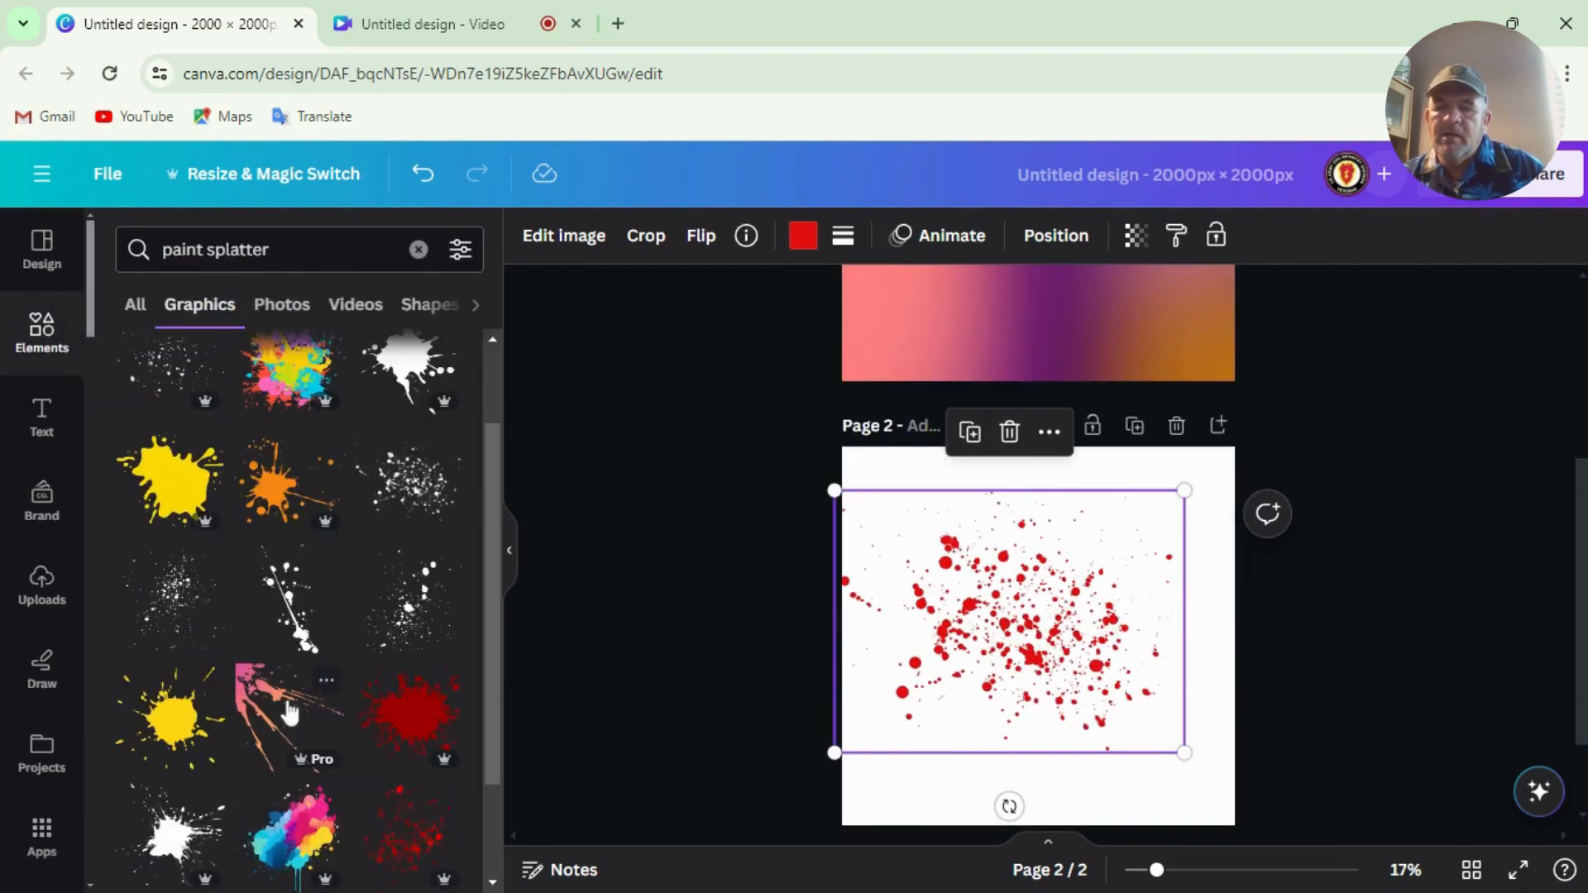
click(170, 718)
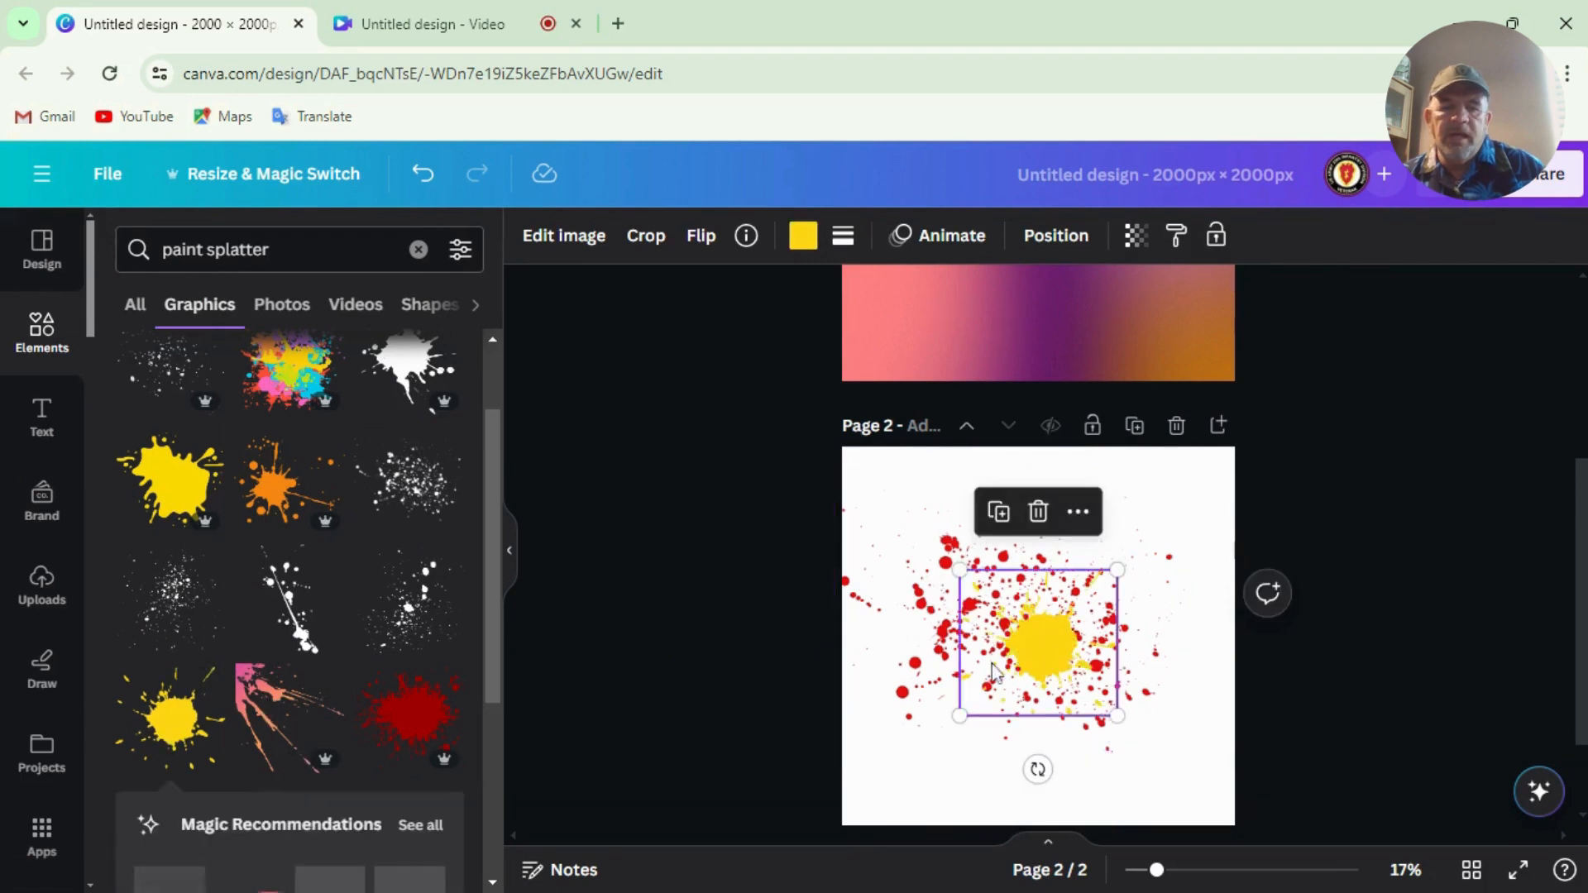
drag(1000, 651, 1094, 562)
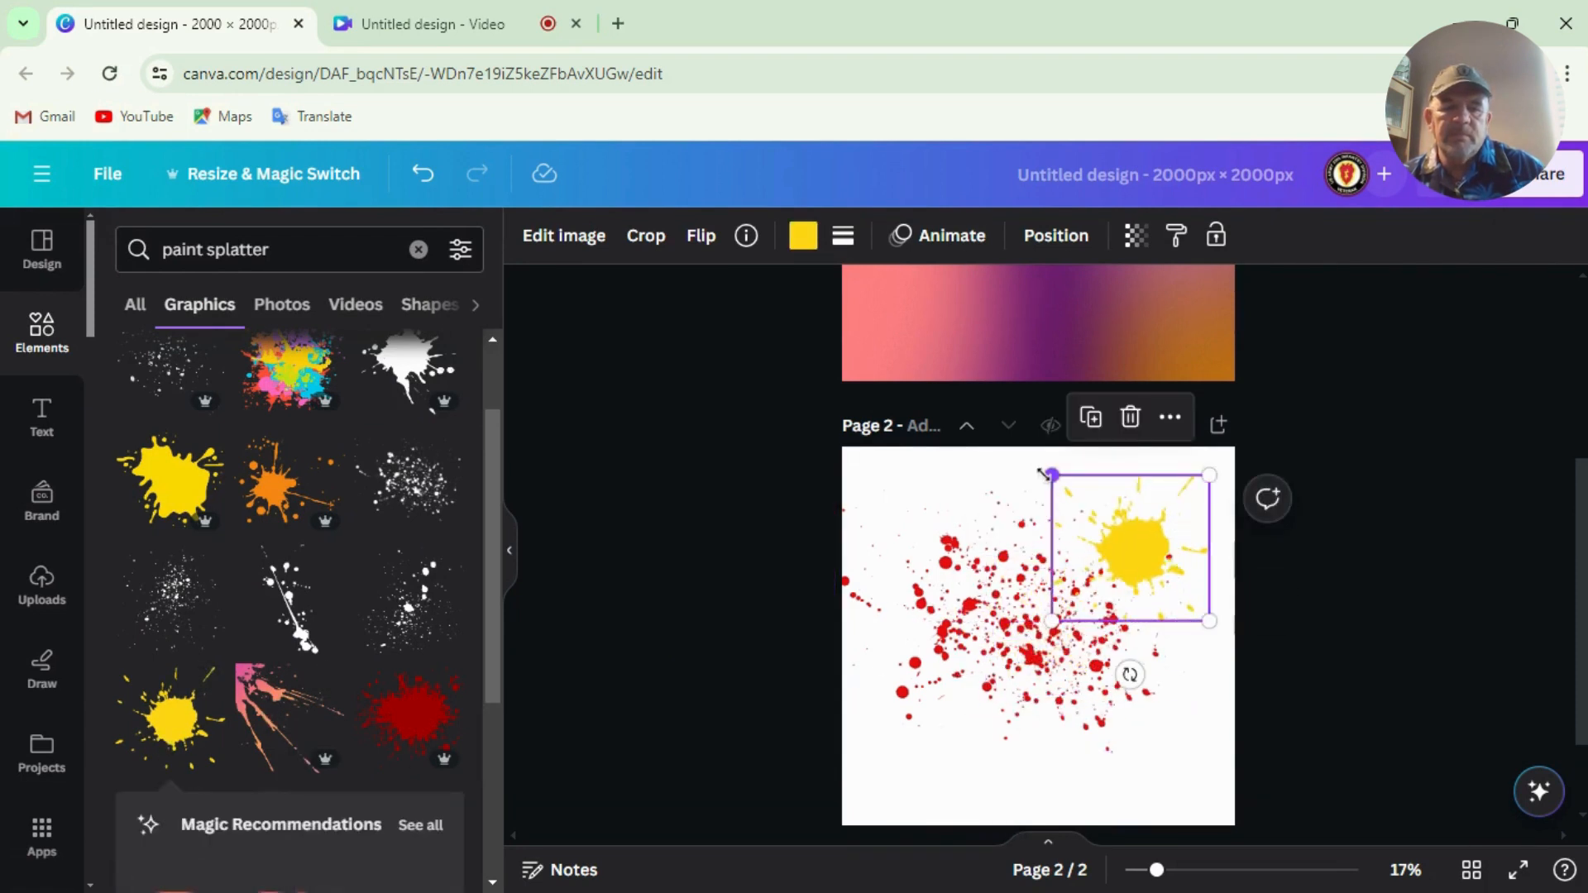
drag(1044, 473, 917, 352)
Step: Add the multicolored pink, blue and yellow paint cloud and place it enlarged over page 2's lower-left corner
scroll(353, 616, down, 3)
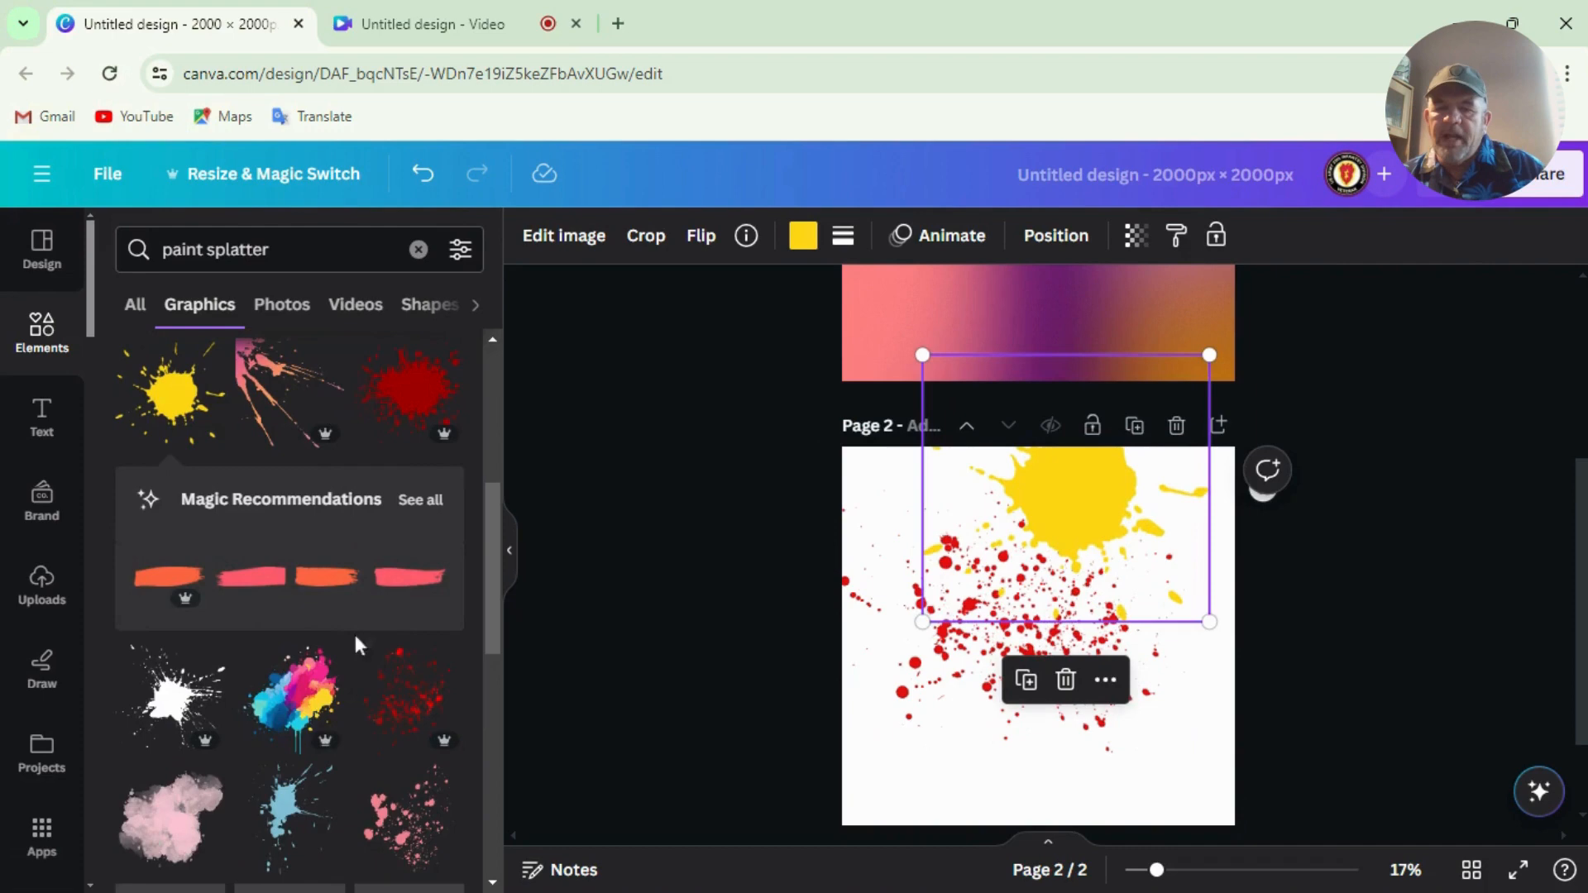
click(285, 730)
drag(1154, 480, 1045, 633)
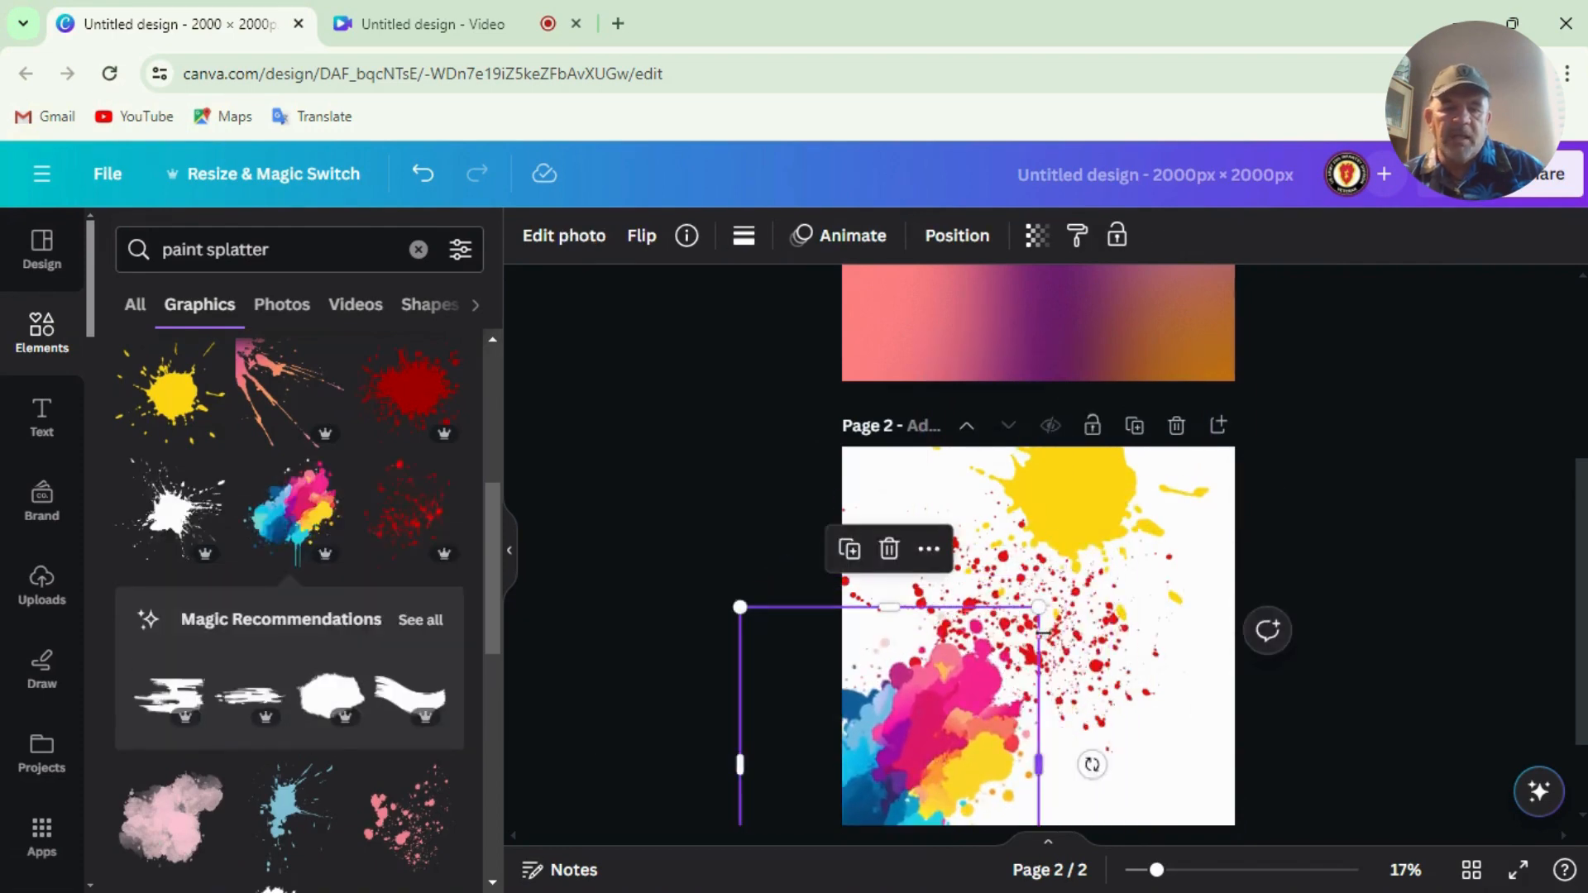
Step: Add the solid blue paint splatter, enlarge it and position it over page 2's lower-right corner
scroll(192, 719, down, 4)
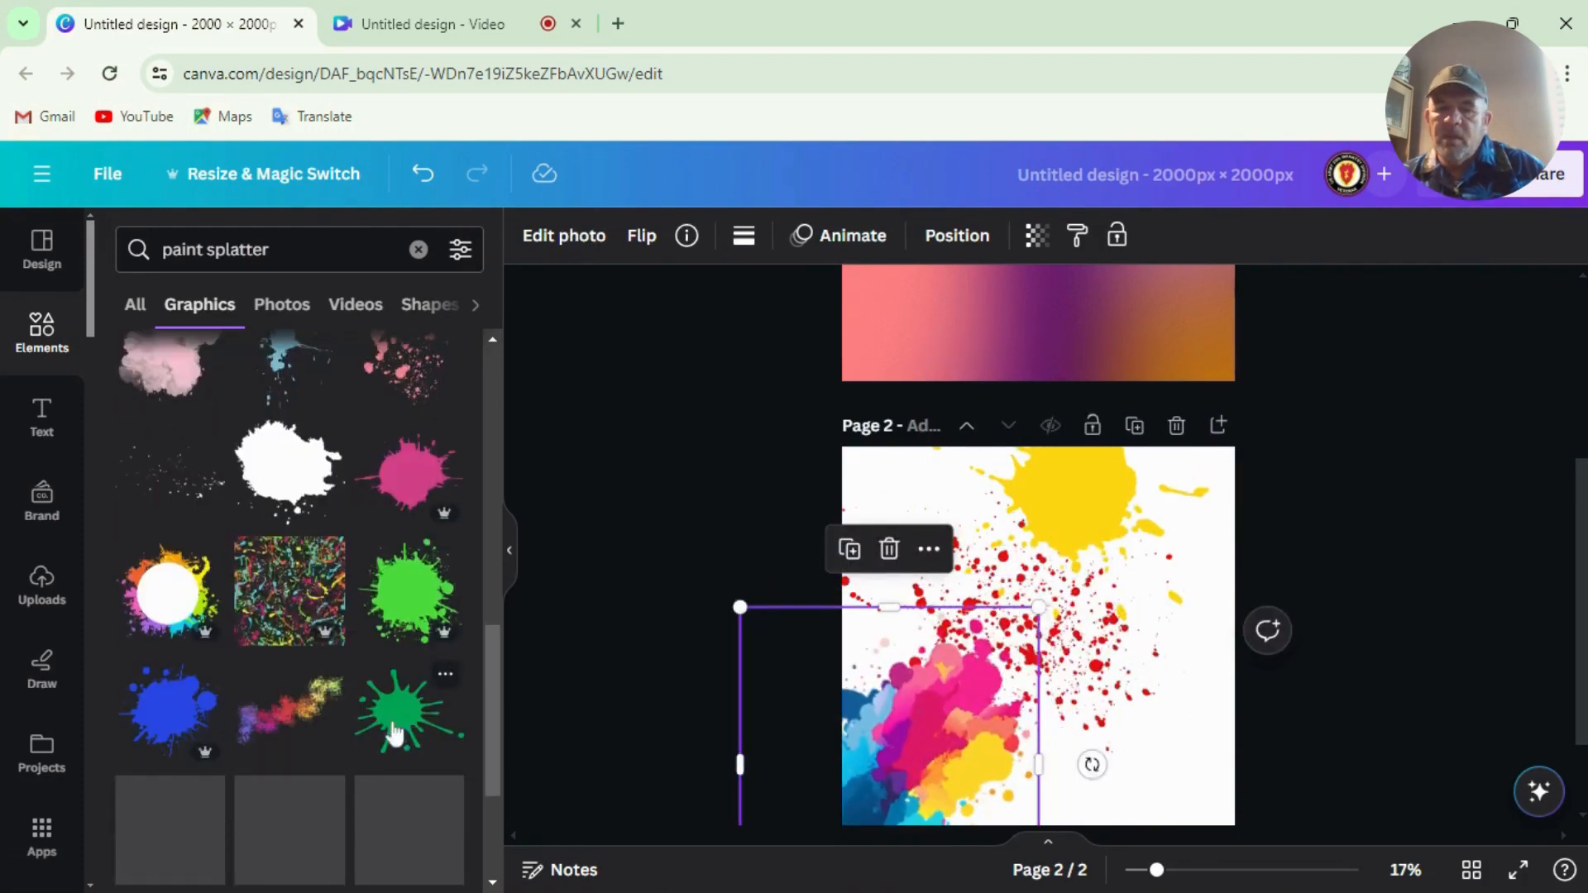
click(192, 719)
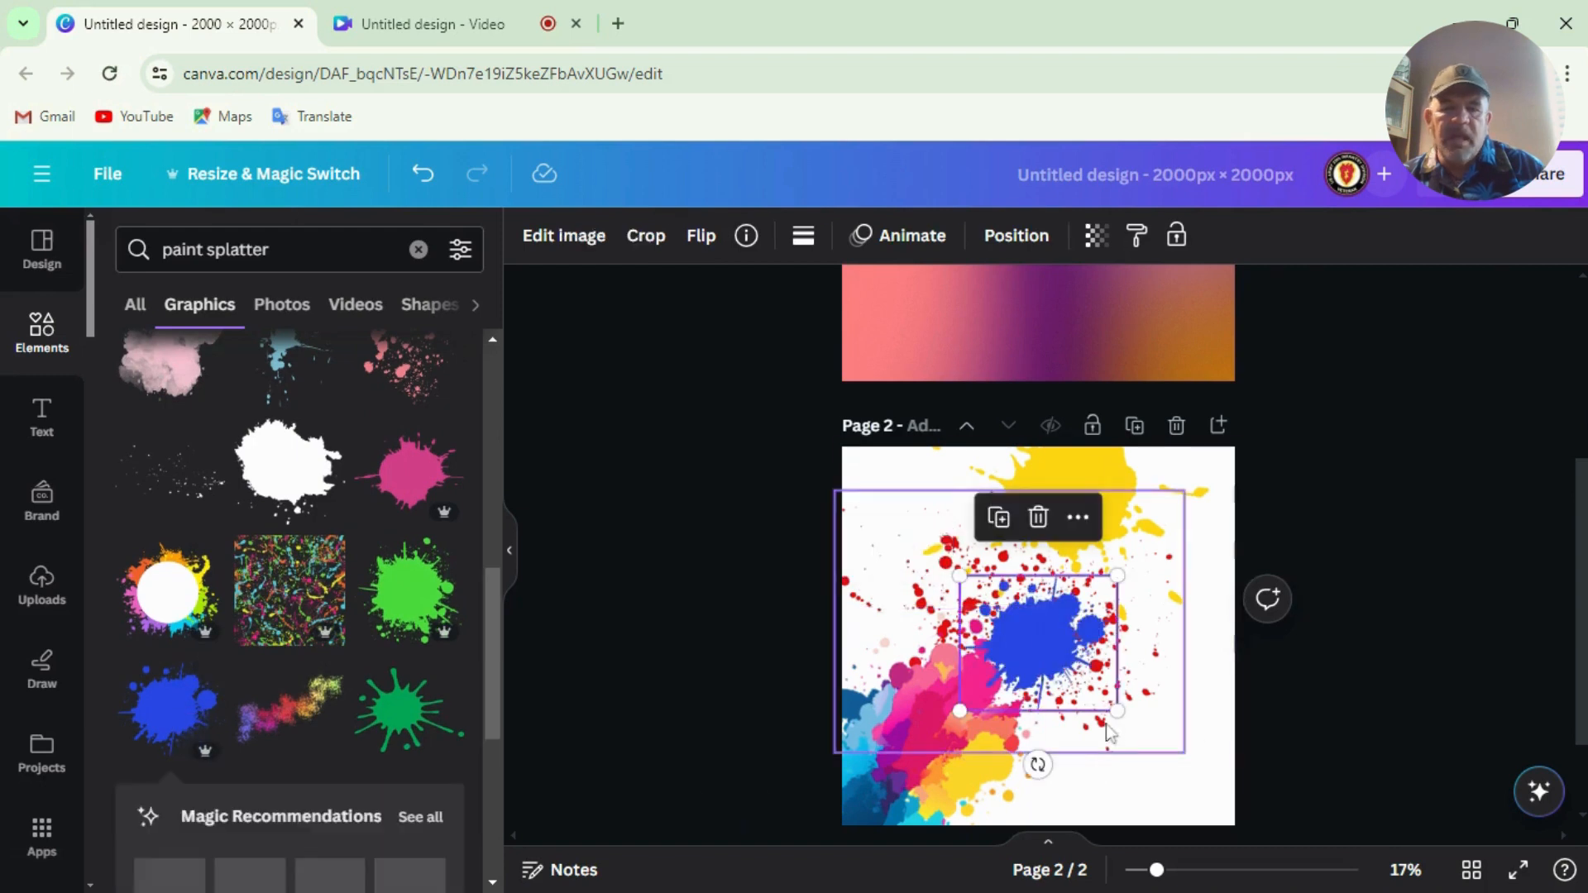
drag(996, 624, 1169, 753)
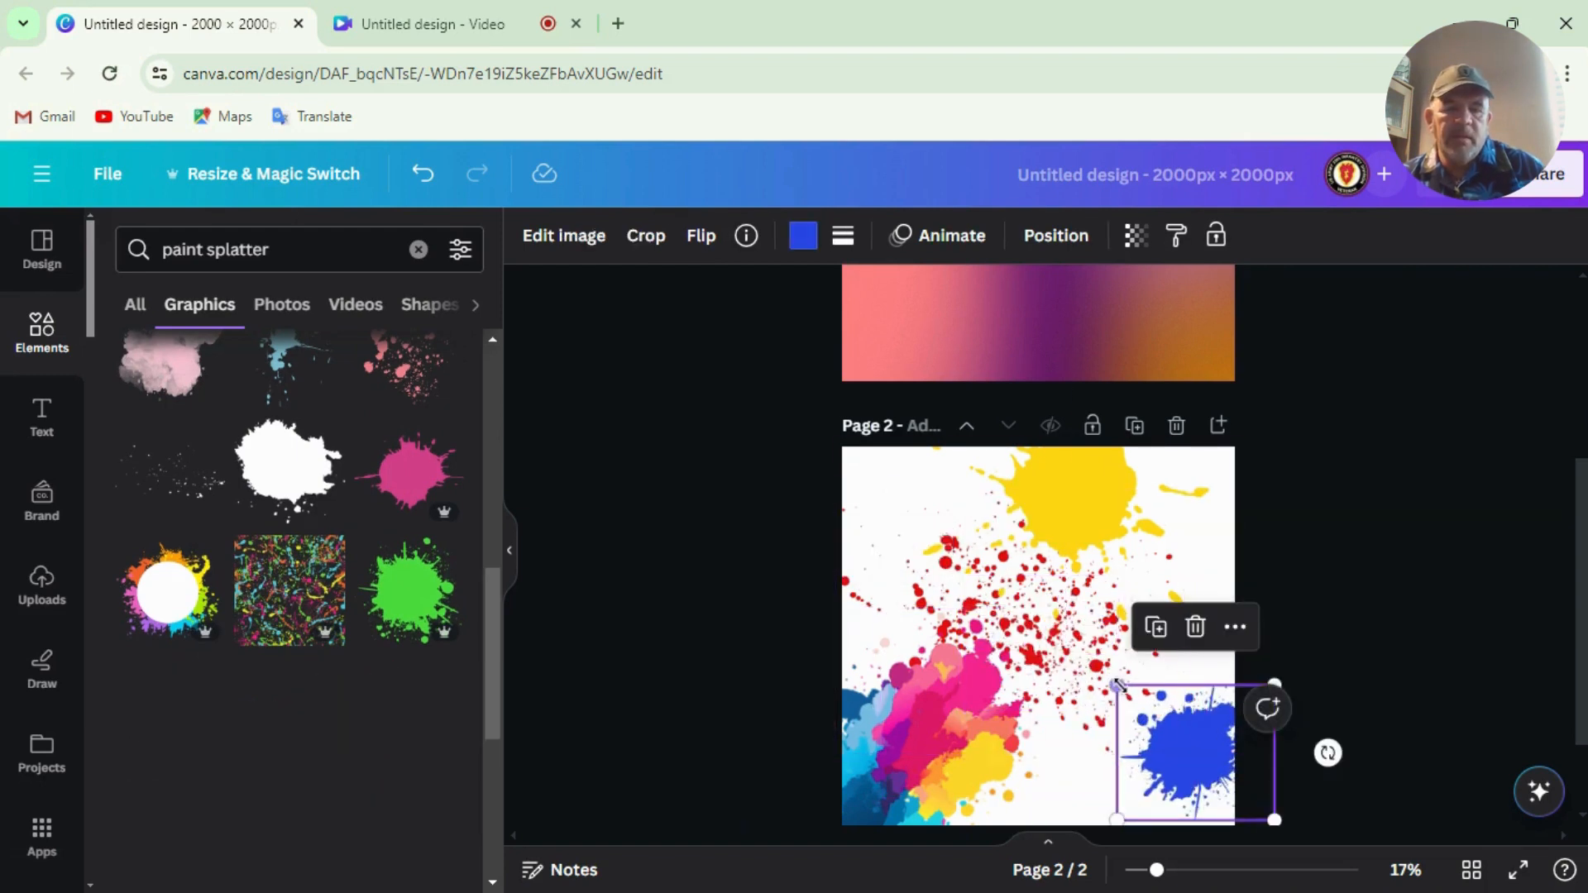
drag(1117, 685, 865, 468)
drag(1026, 702, 1142, 822)
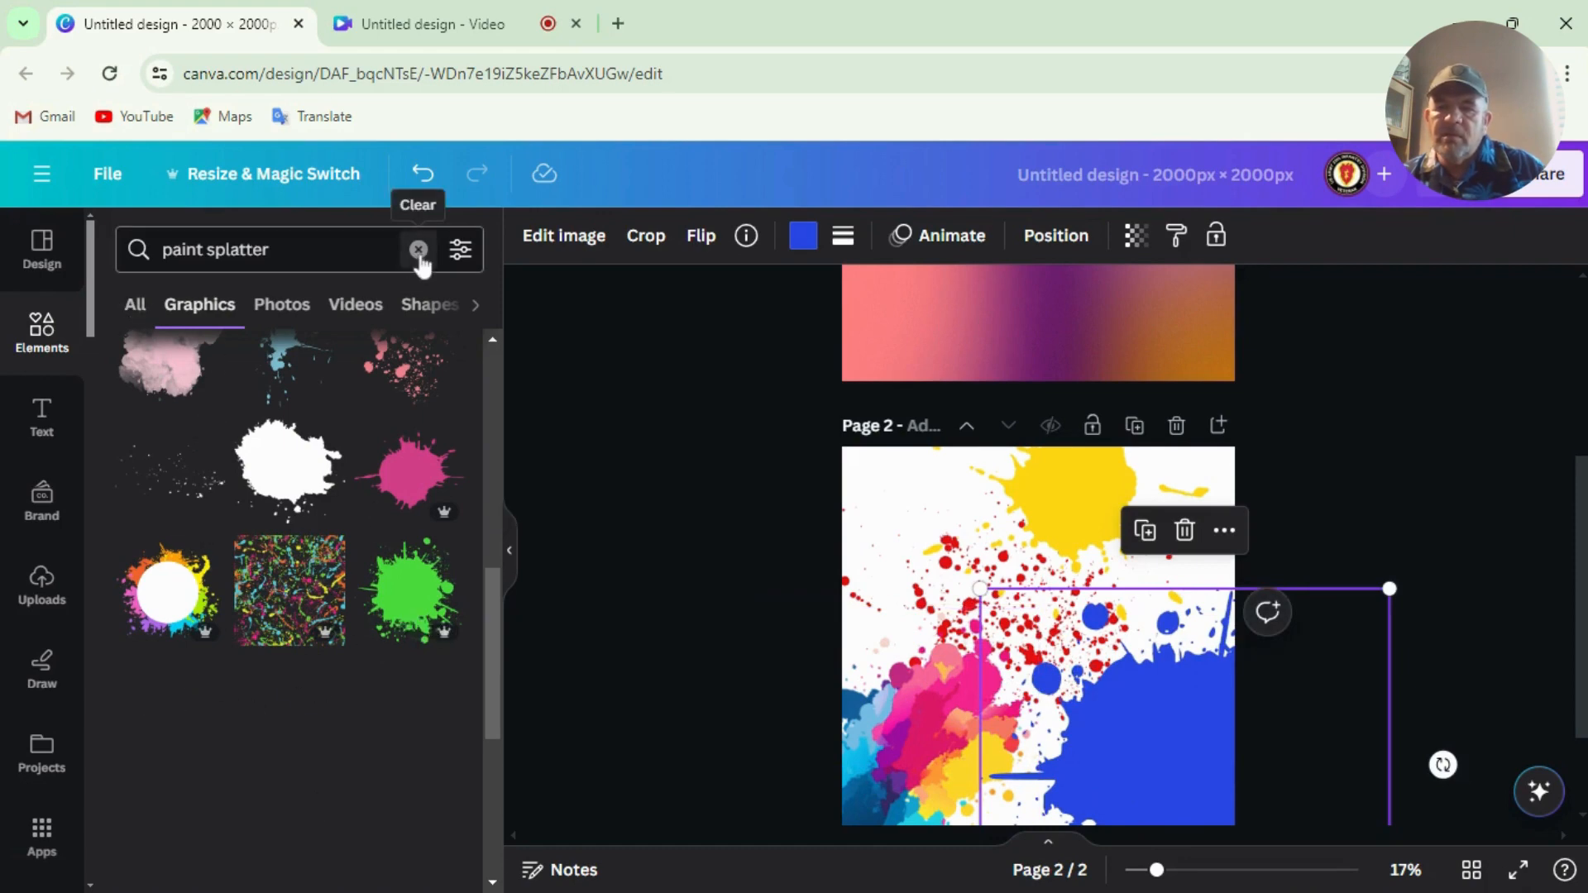
Step: Add the multicolored speckle graphic and enlarge it over the upper-left part of page 2
scroll(312, 507, down, 5)
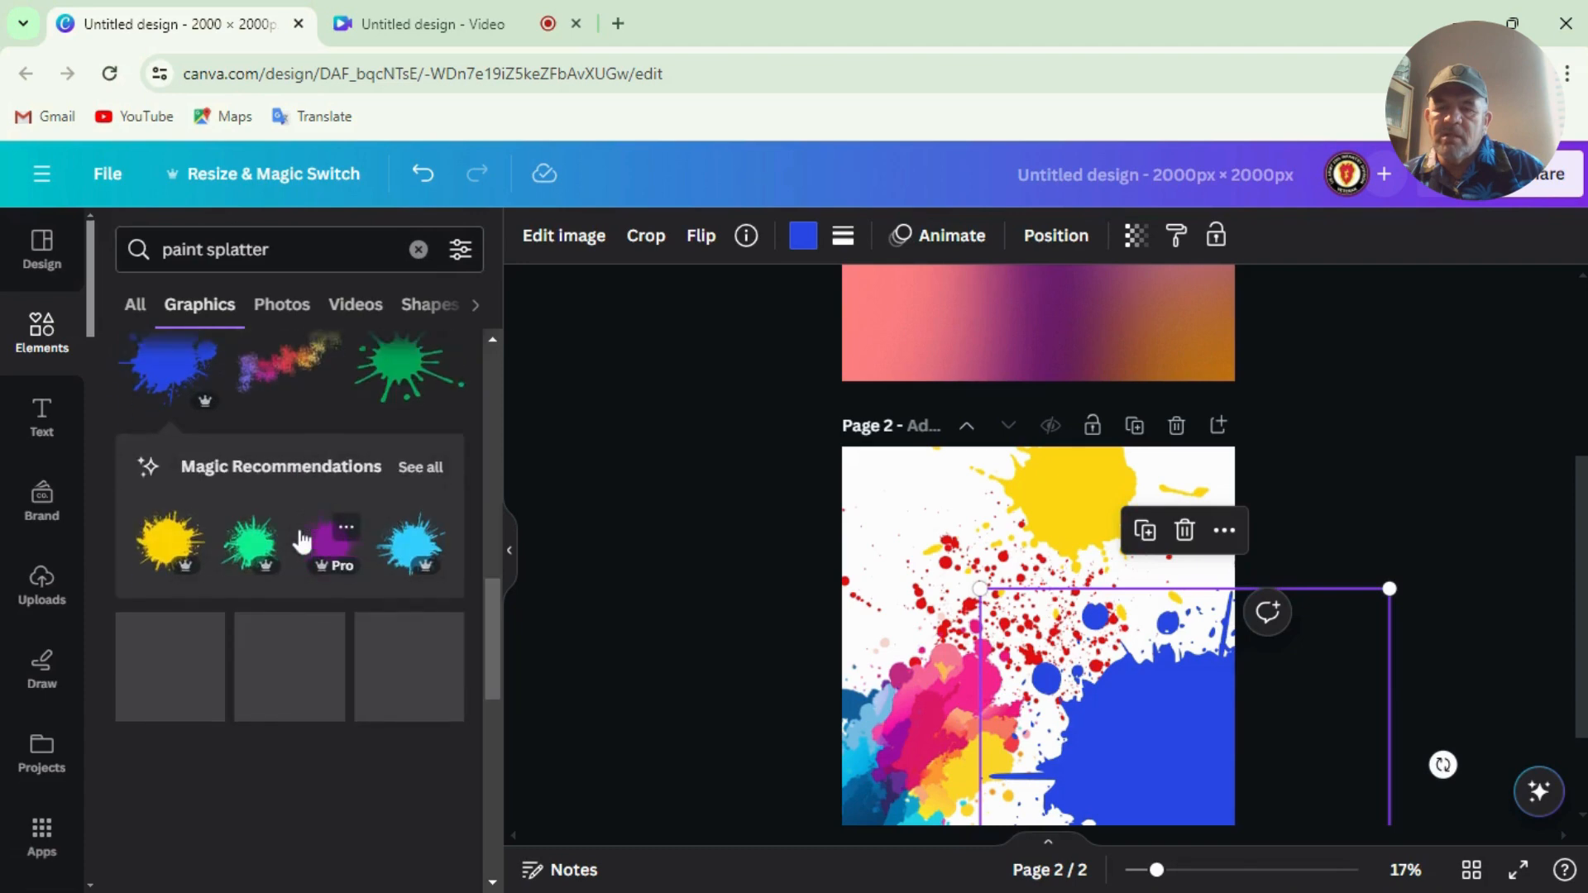
scroll(302, 542, down, 3)
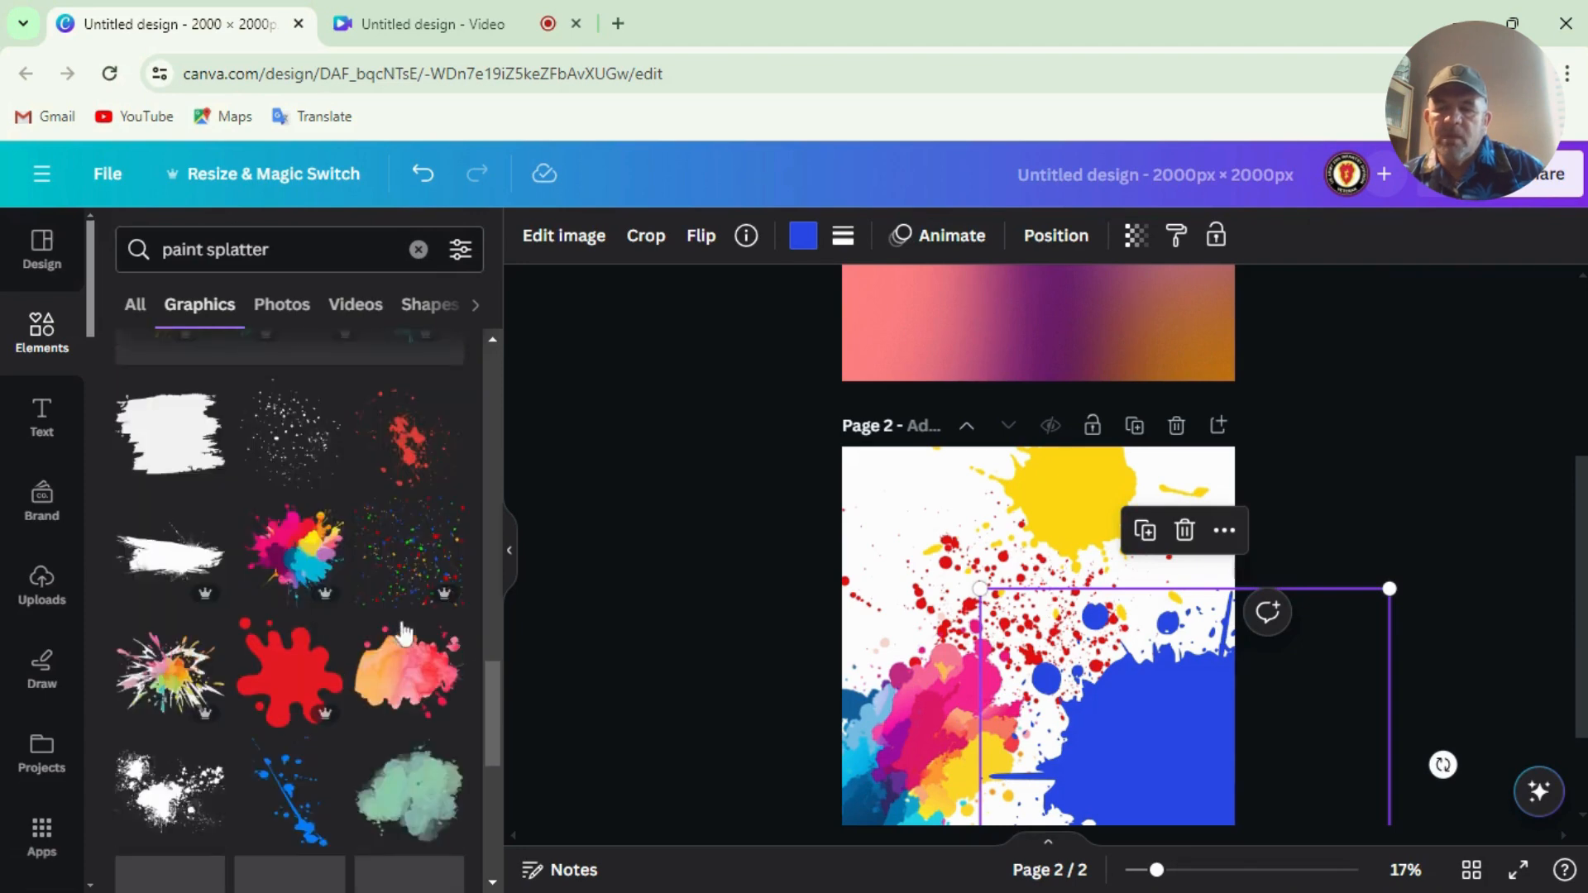
click(405, 562)
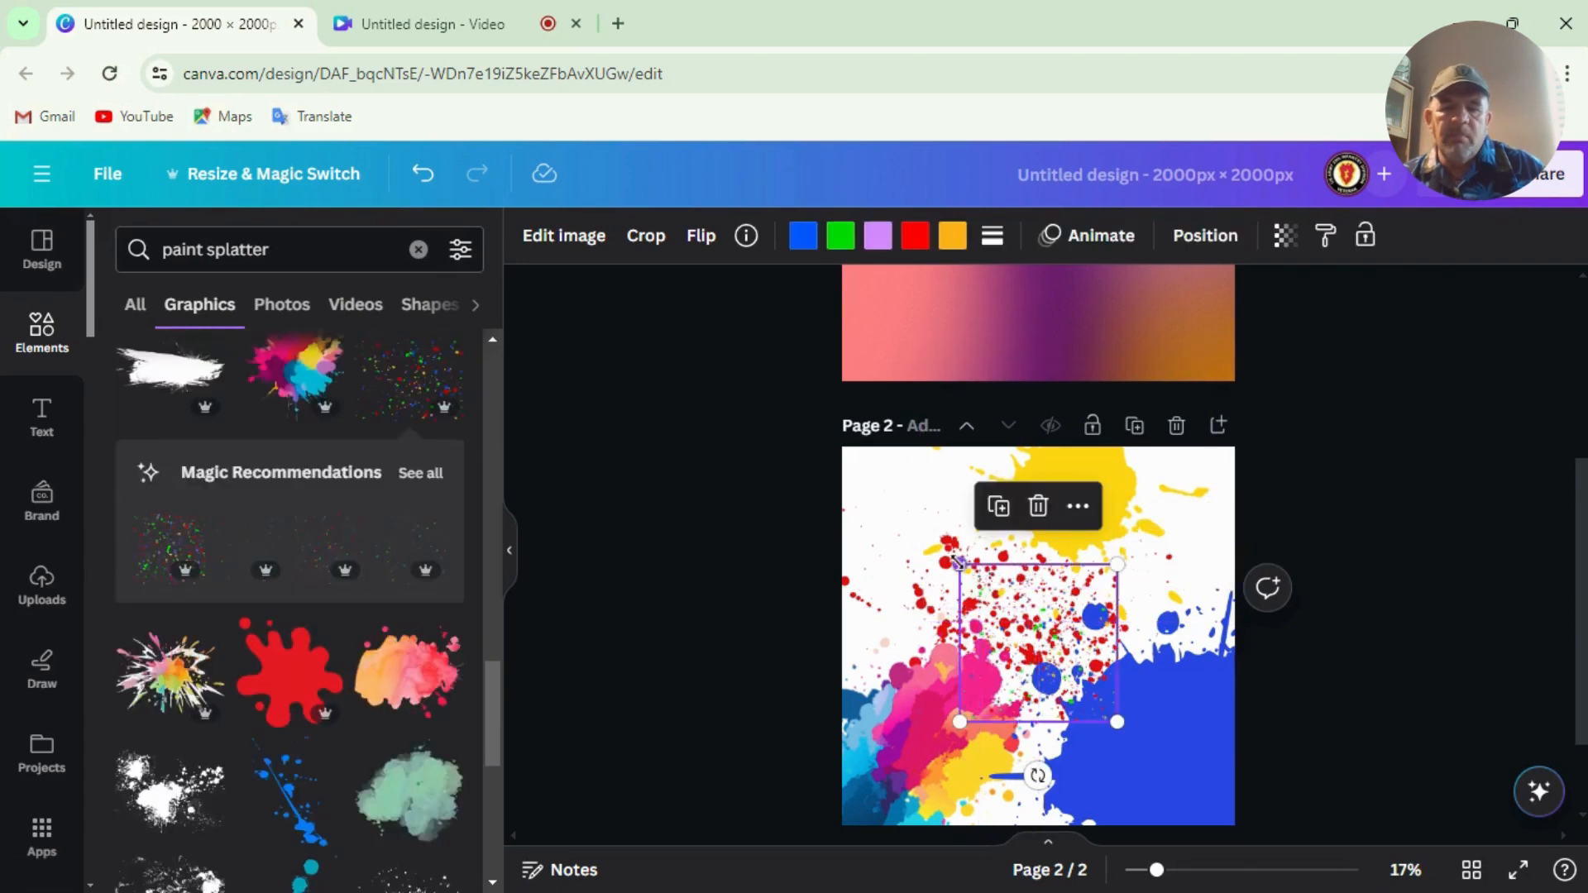
drag(958, 562, 667, 271)
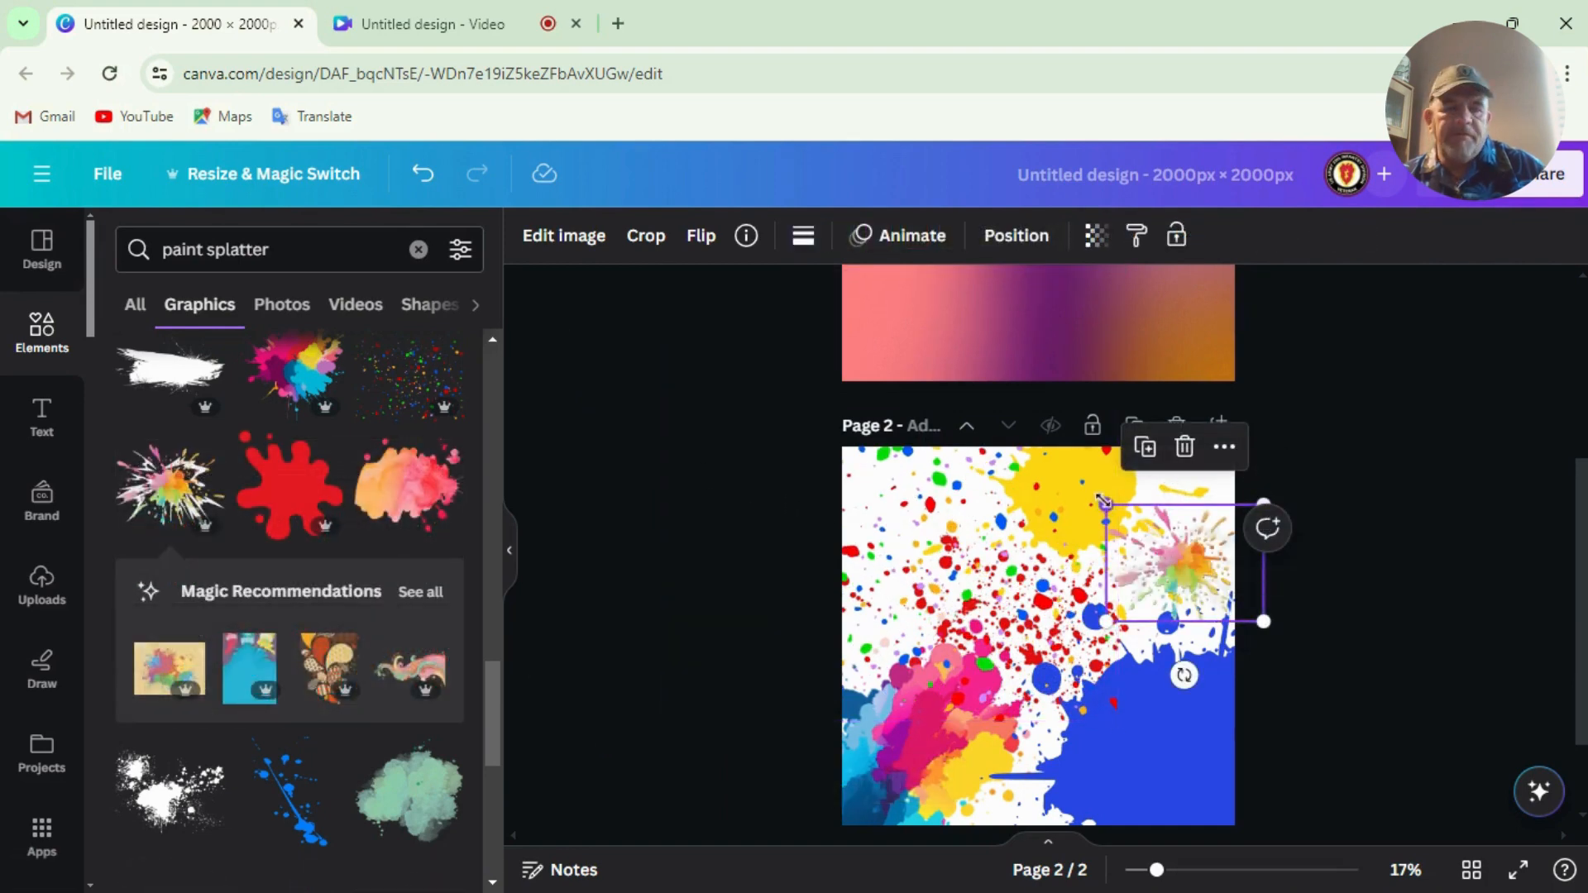
Step: Enlarge the multicolored paint burst well beyond the page and move its center to page 2's upper-right corner
drag(1104, 502, 654, 177)
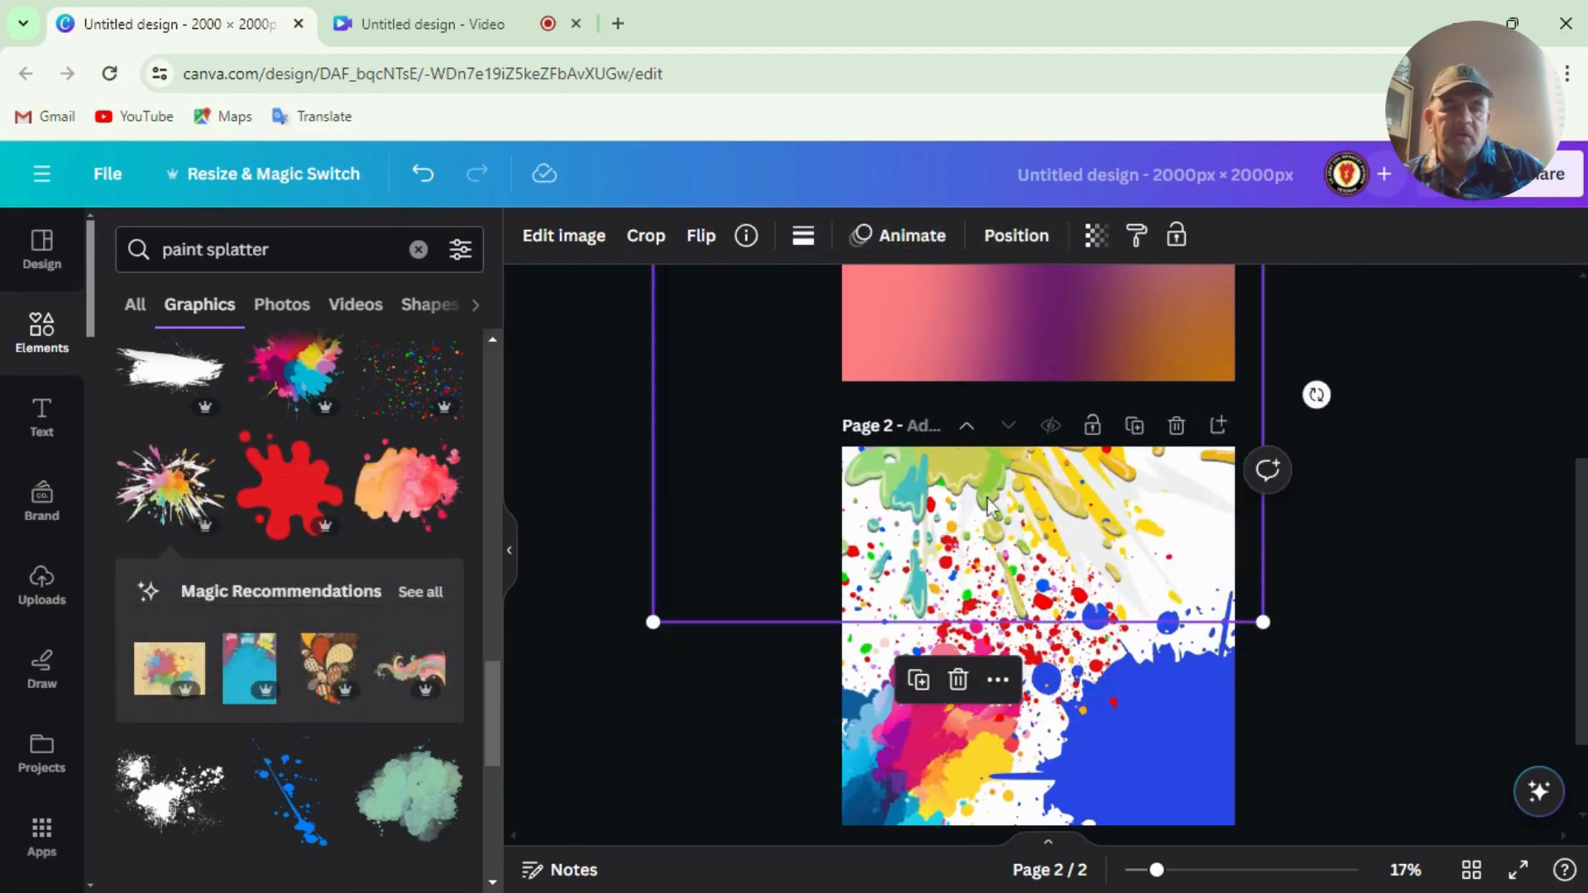
drag(981, 484, 1250, 607)
scroll(1241, 608, down, 2)
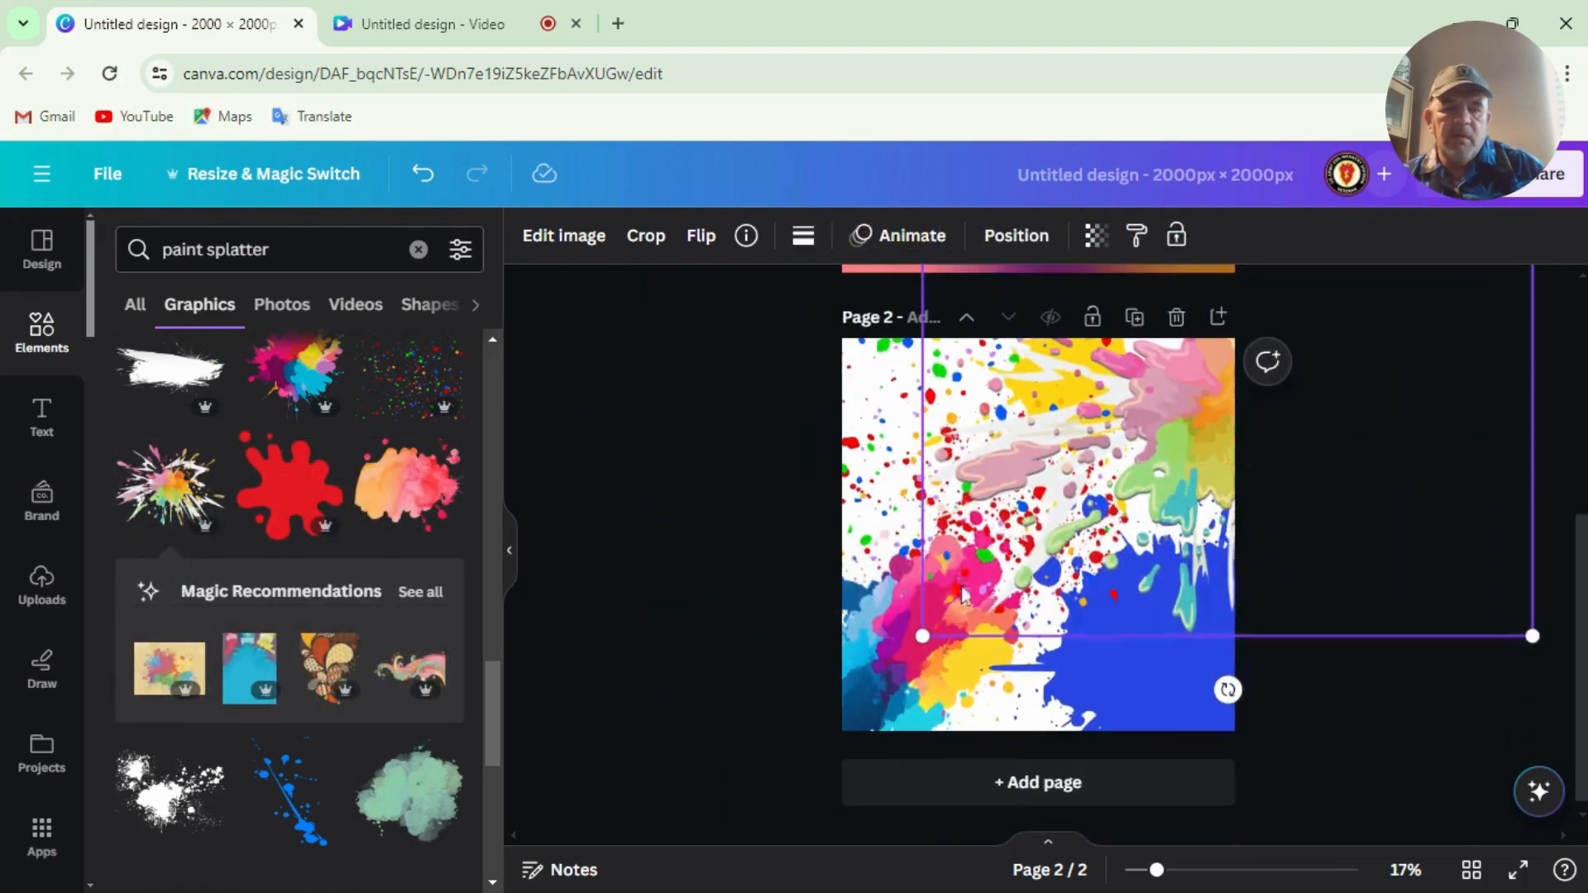
Step: Add the cluster of multicolored paint splats and enlarge it to cover the upper-left part of page 2
scroll(314, 778, down, 5)
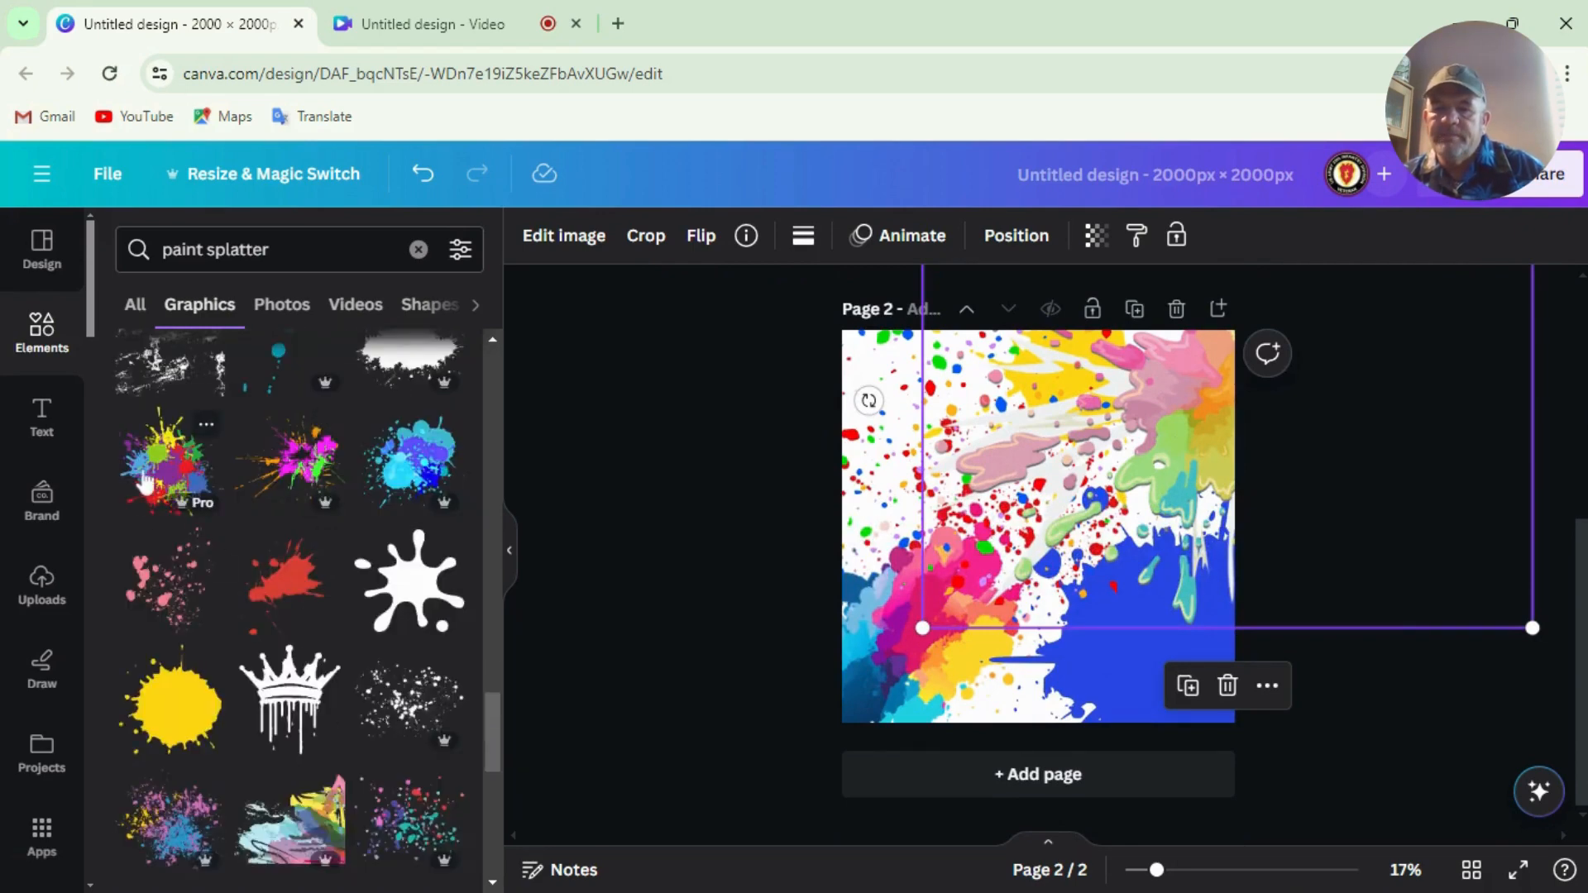
click(154, 478)
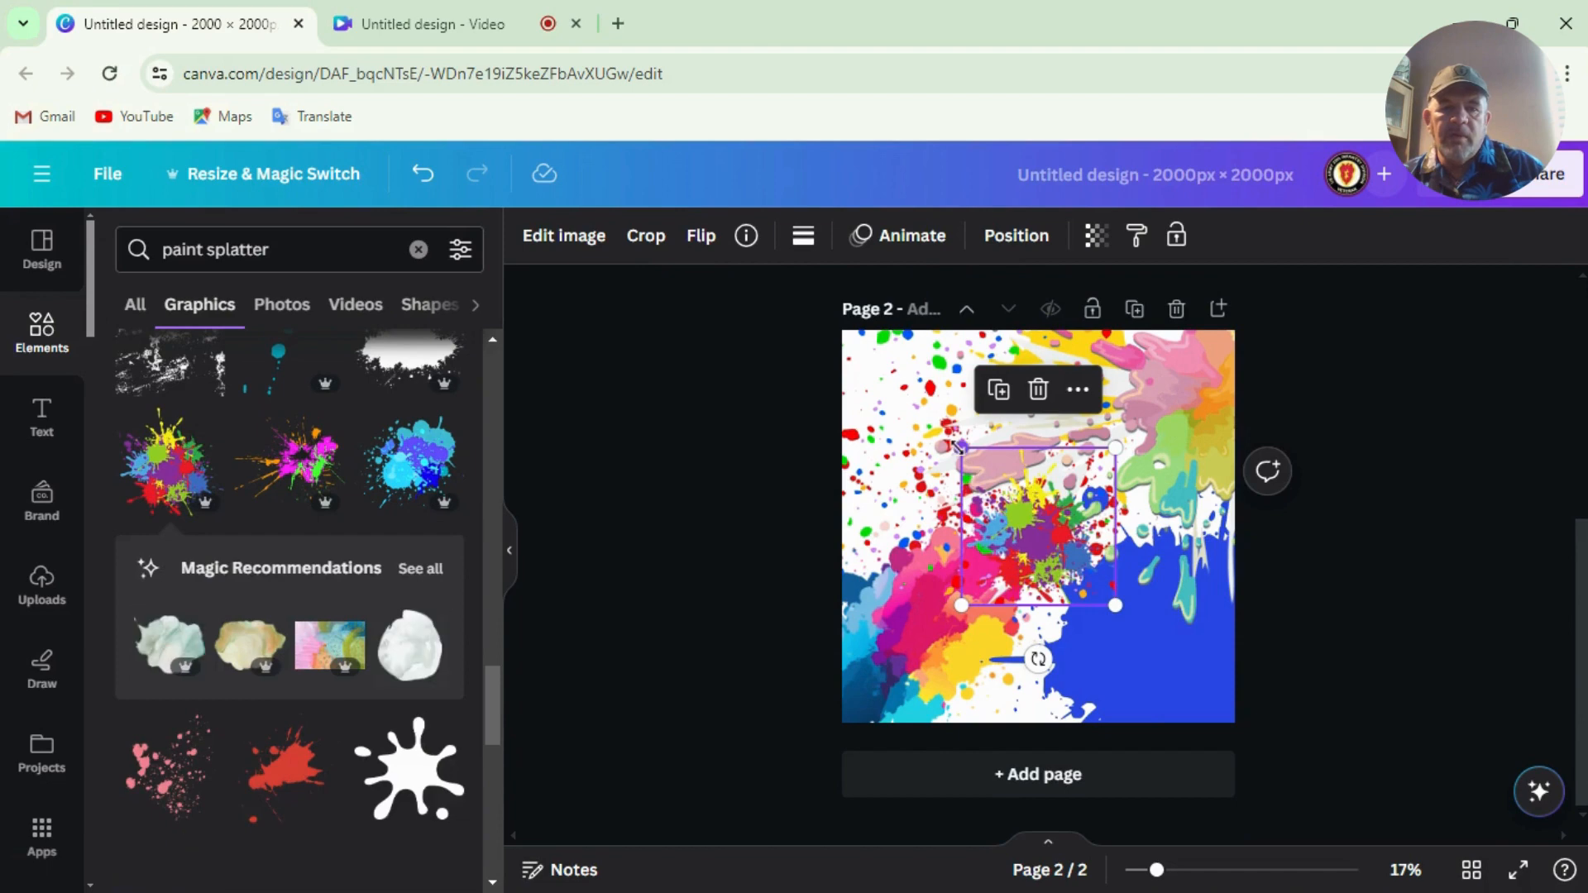
drag(914, 385, 1030, 451)
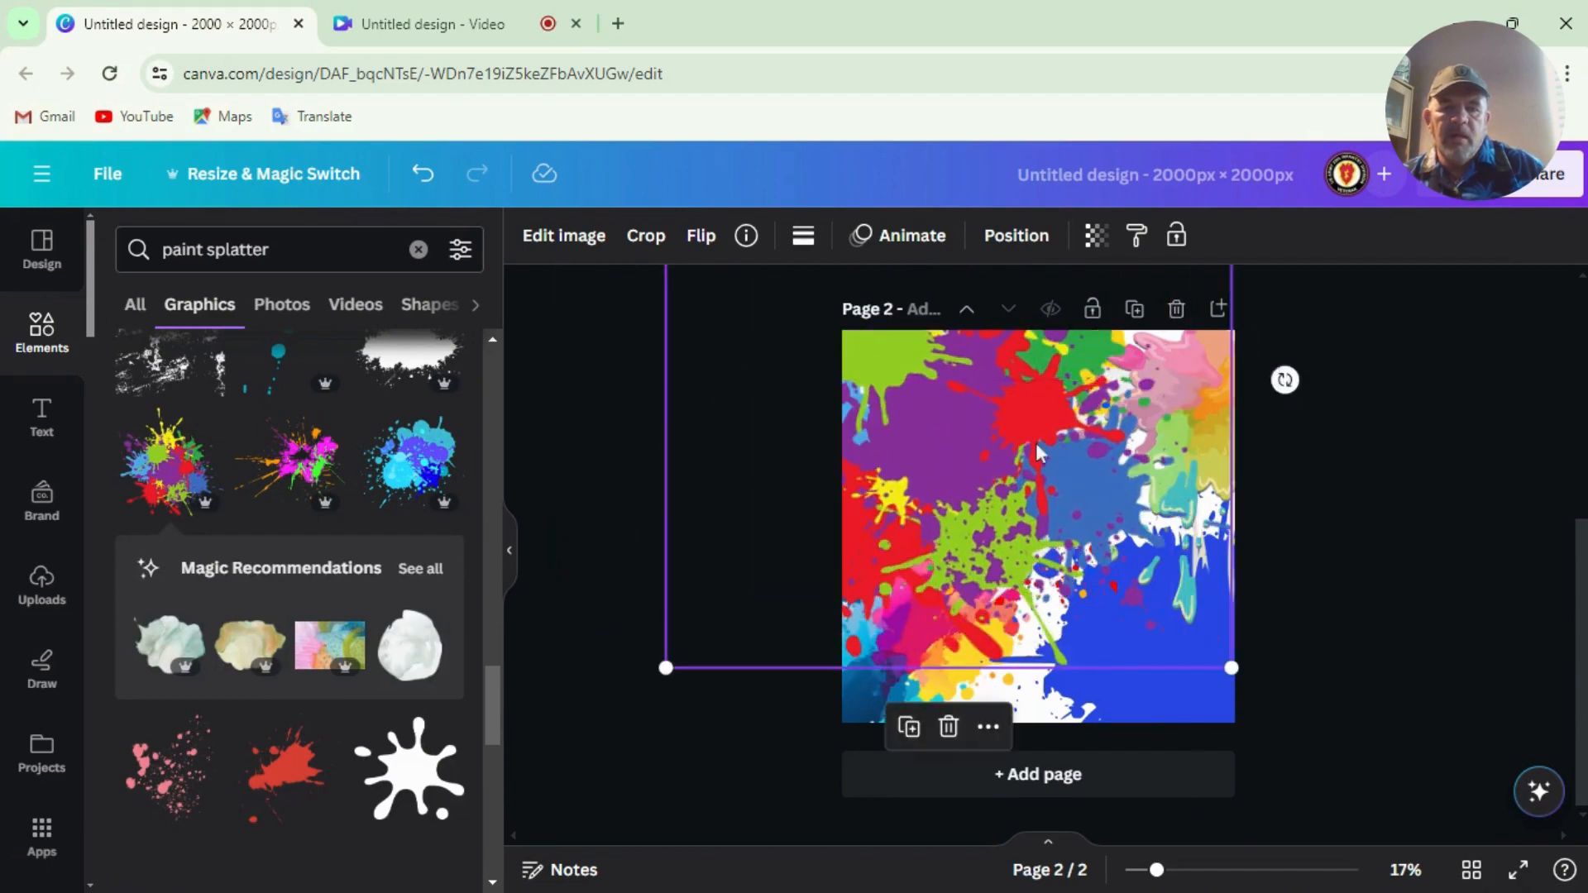
Step: Add the red paint splatter, enlarge it beyond the page width and center it horizontally over page 2's lower part
click(281, 786)
drag(1039, 529, 997, 684)
drag(1141, 490, 1180, 491)
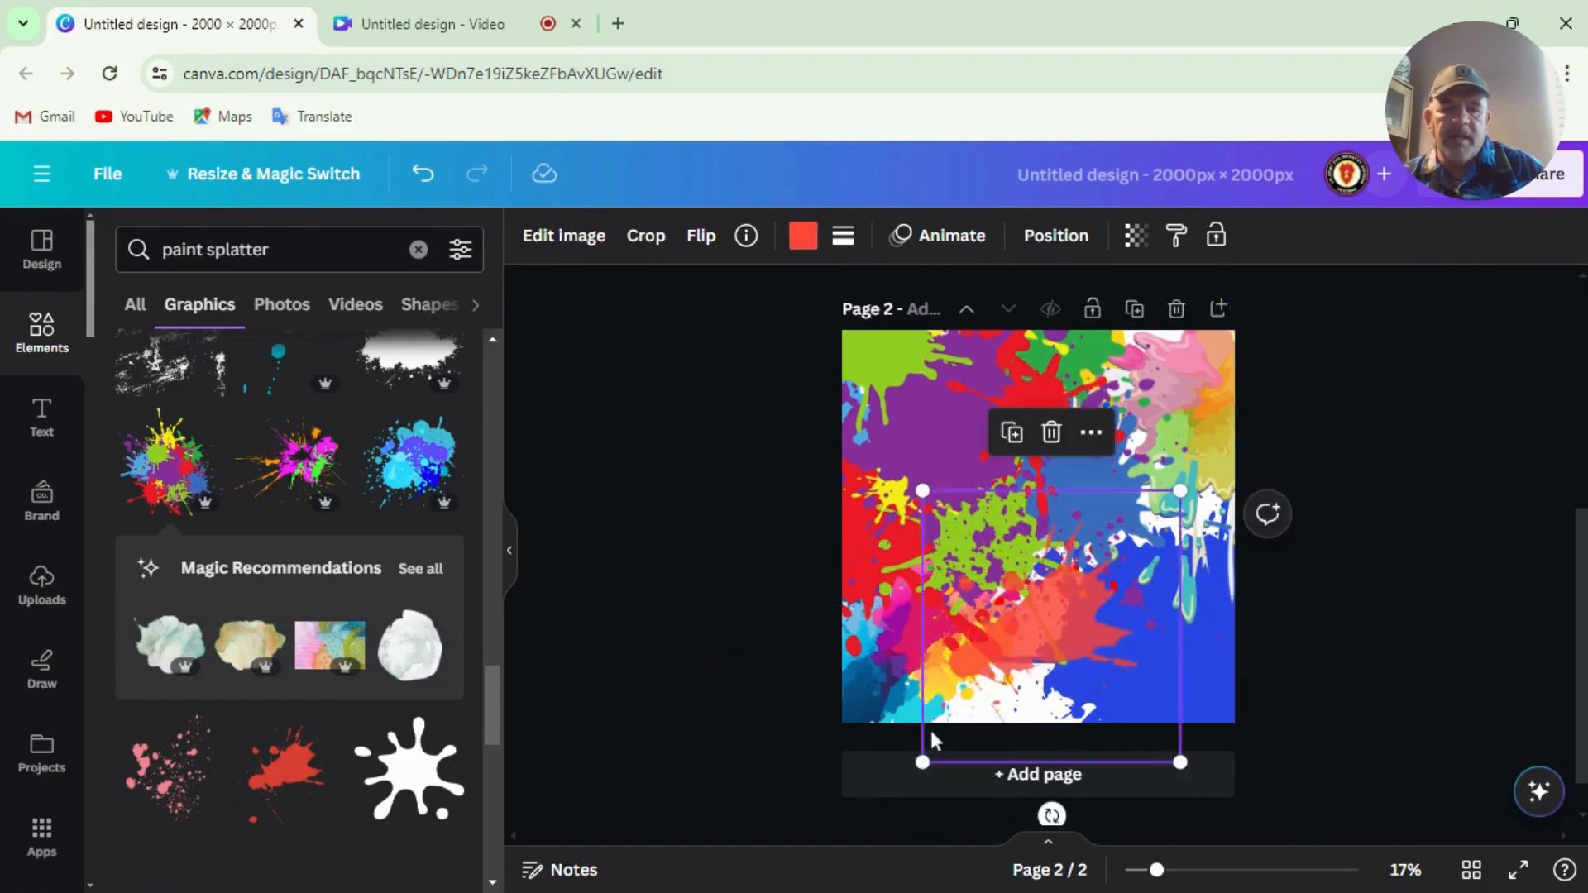
drag(912, 769, 782, 829)
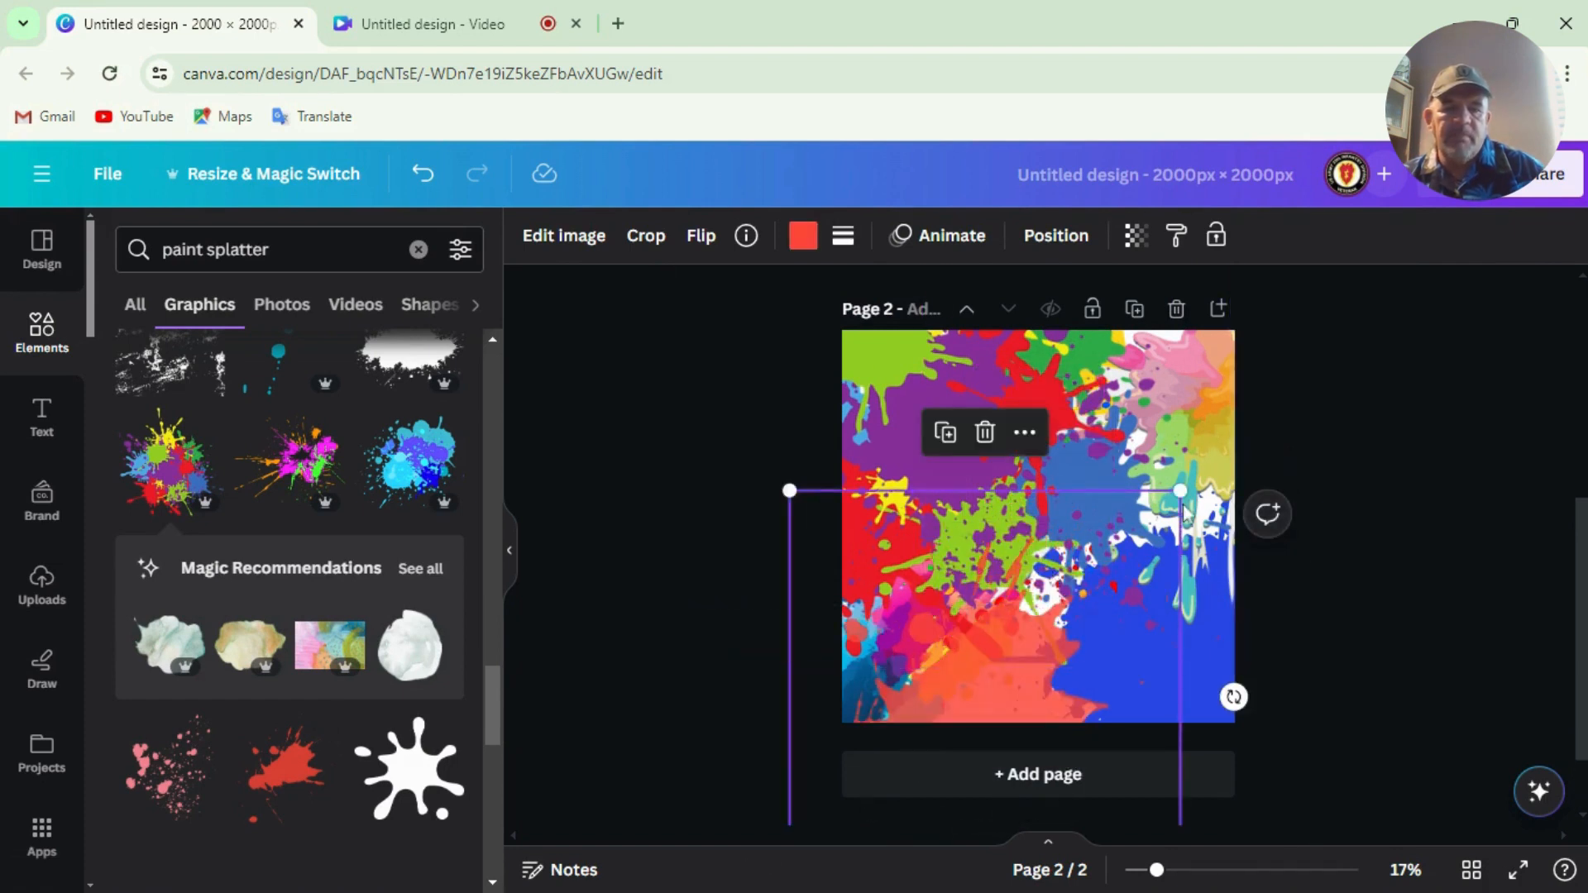
drag(1217, 467, 1386, 340)
drag(1084, 597, 1048, 658)
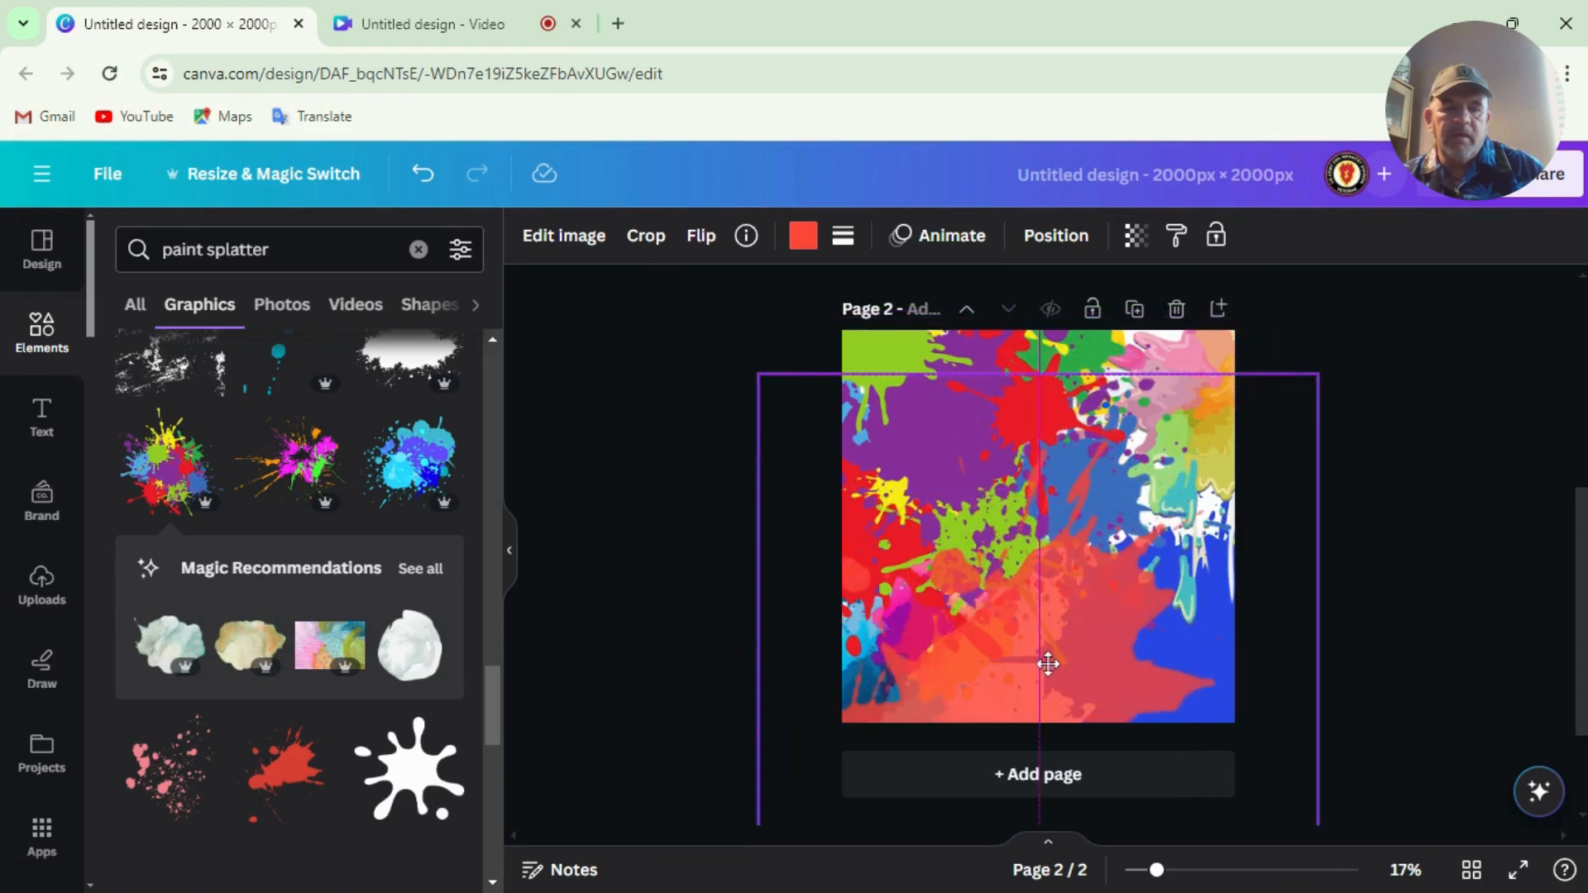
click(604, 489)
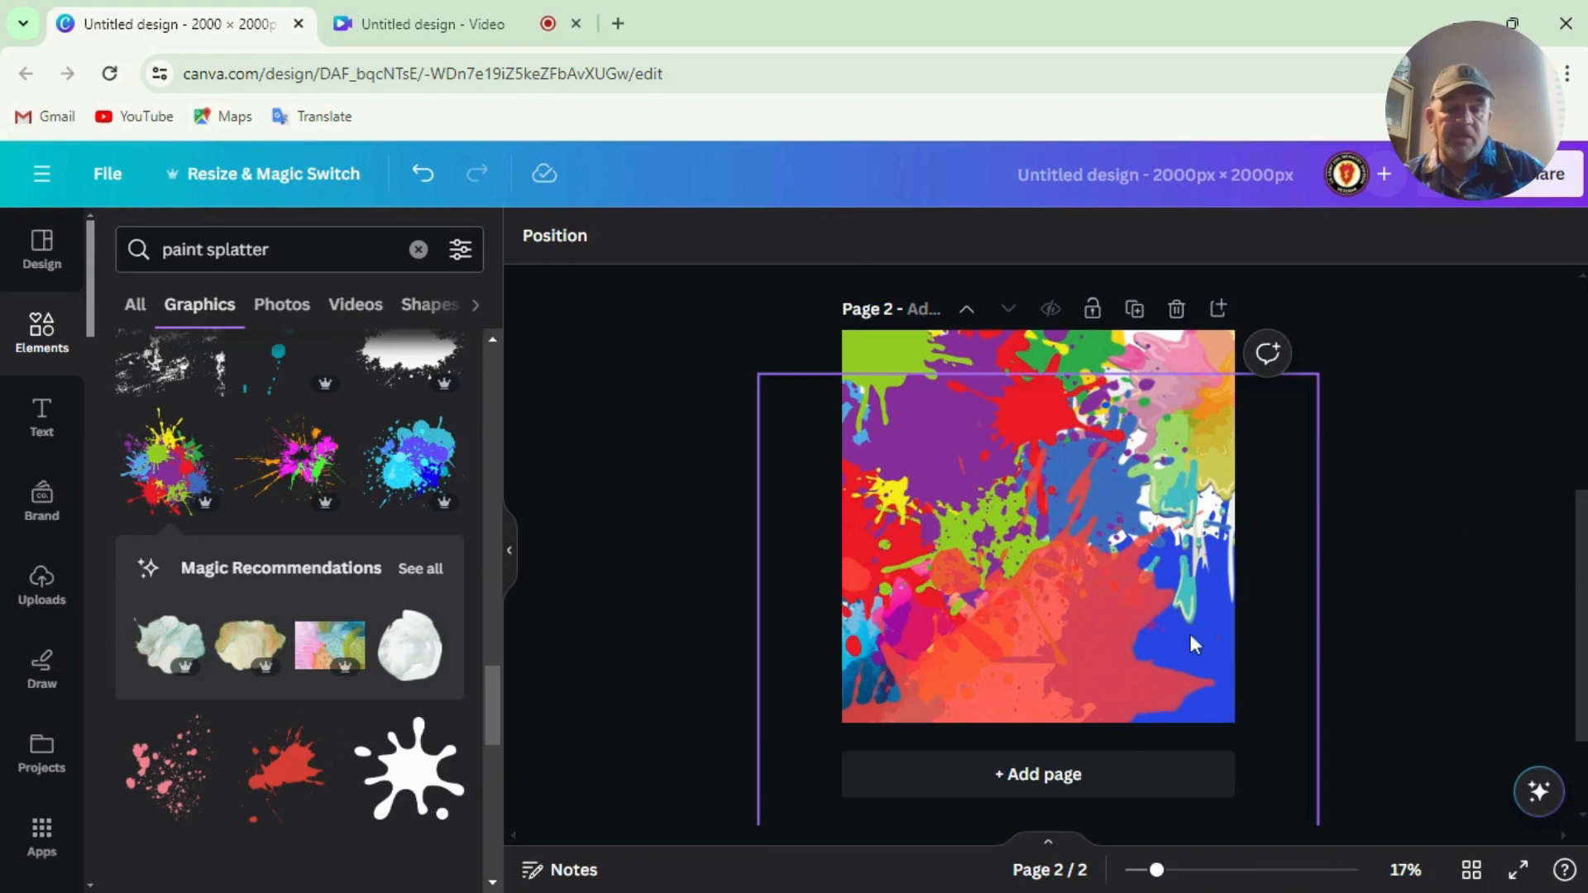
Step: Download only page 2 as a PNG at 2,000 × 2,000 px
click(1548, 175)
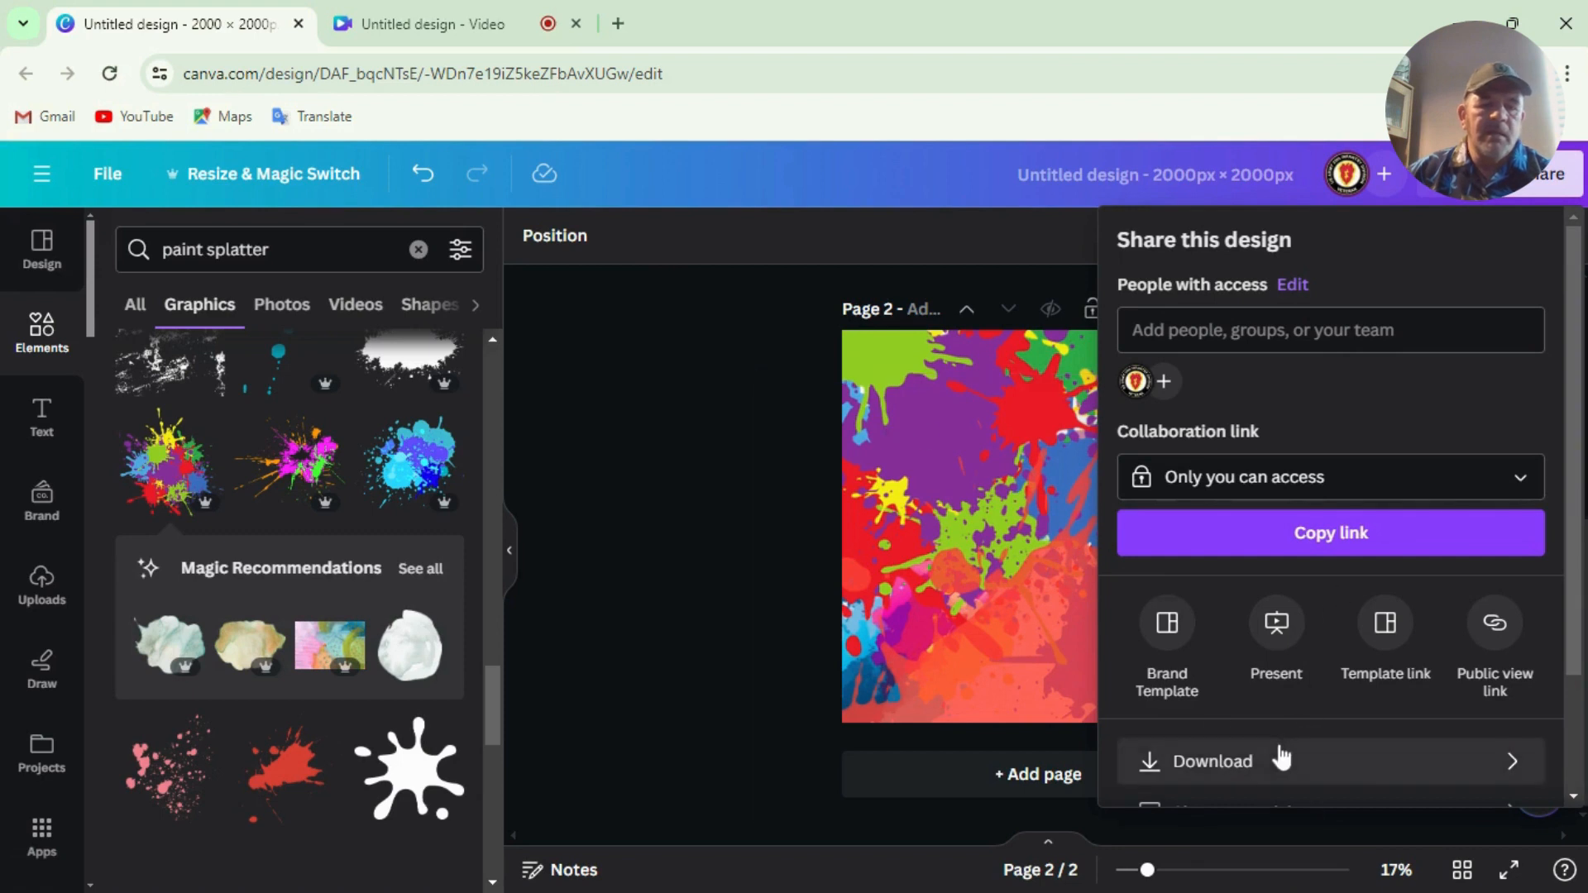
click(1293, 753)
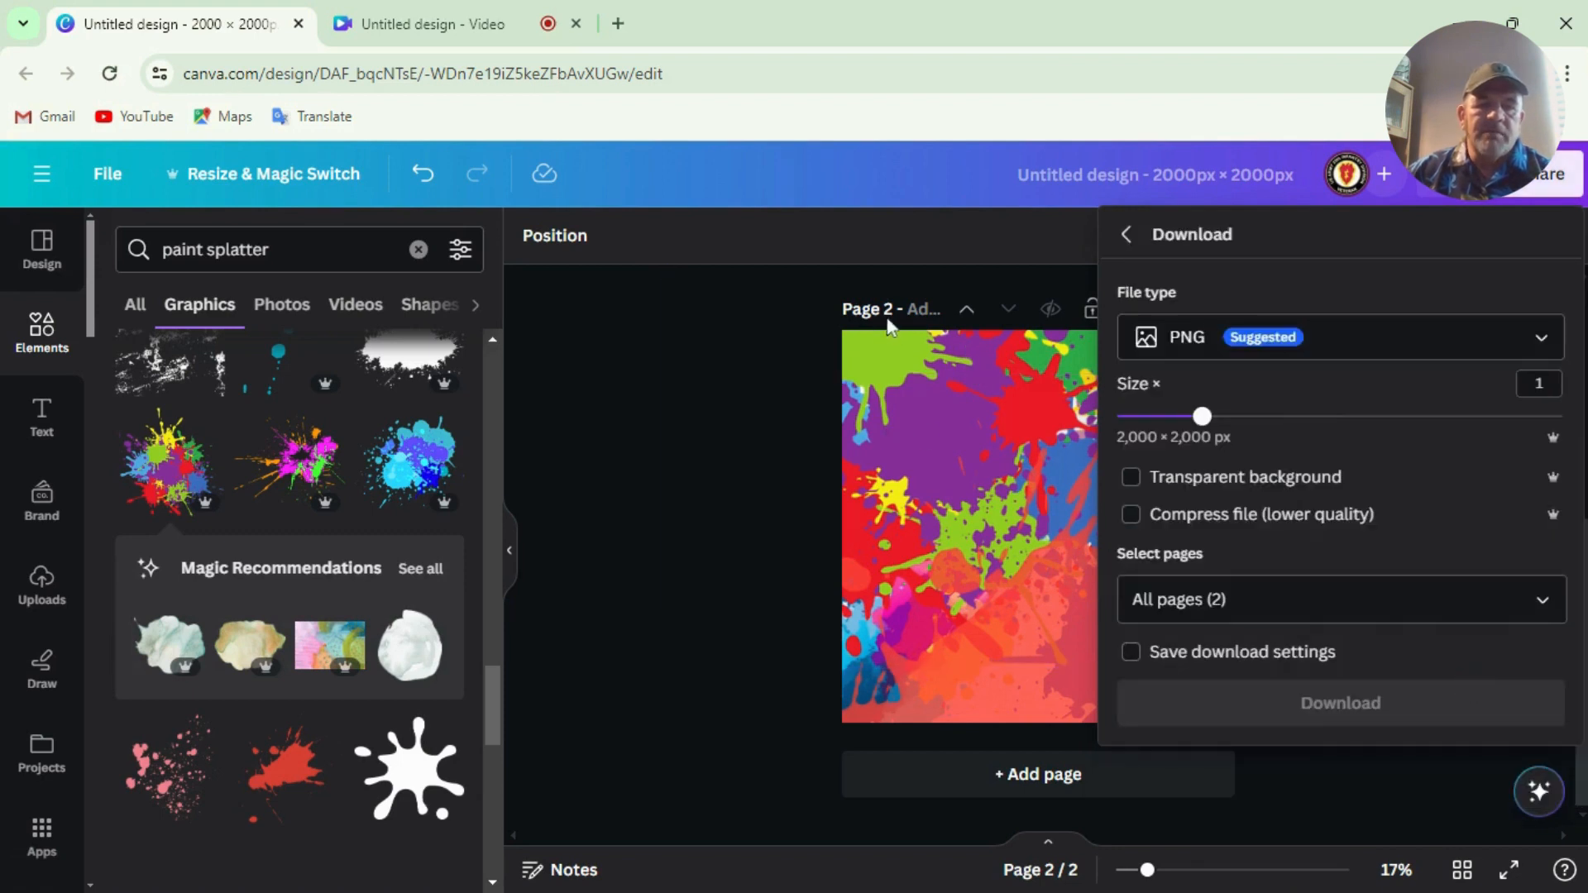
click(1522, 600)
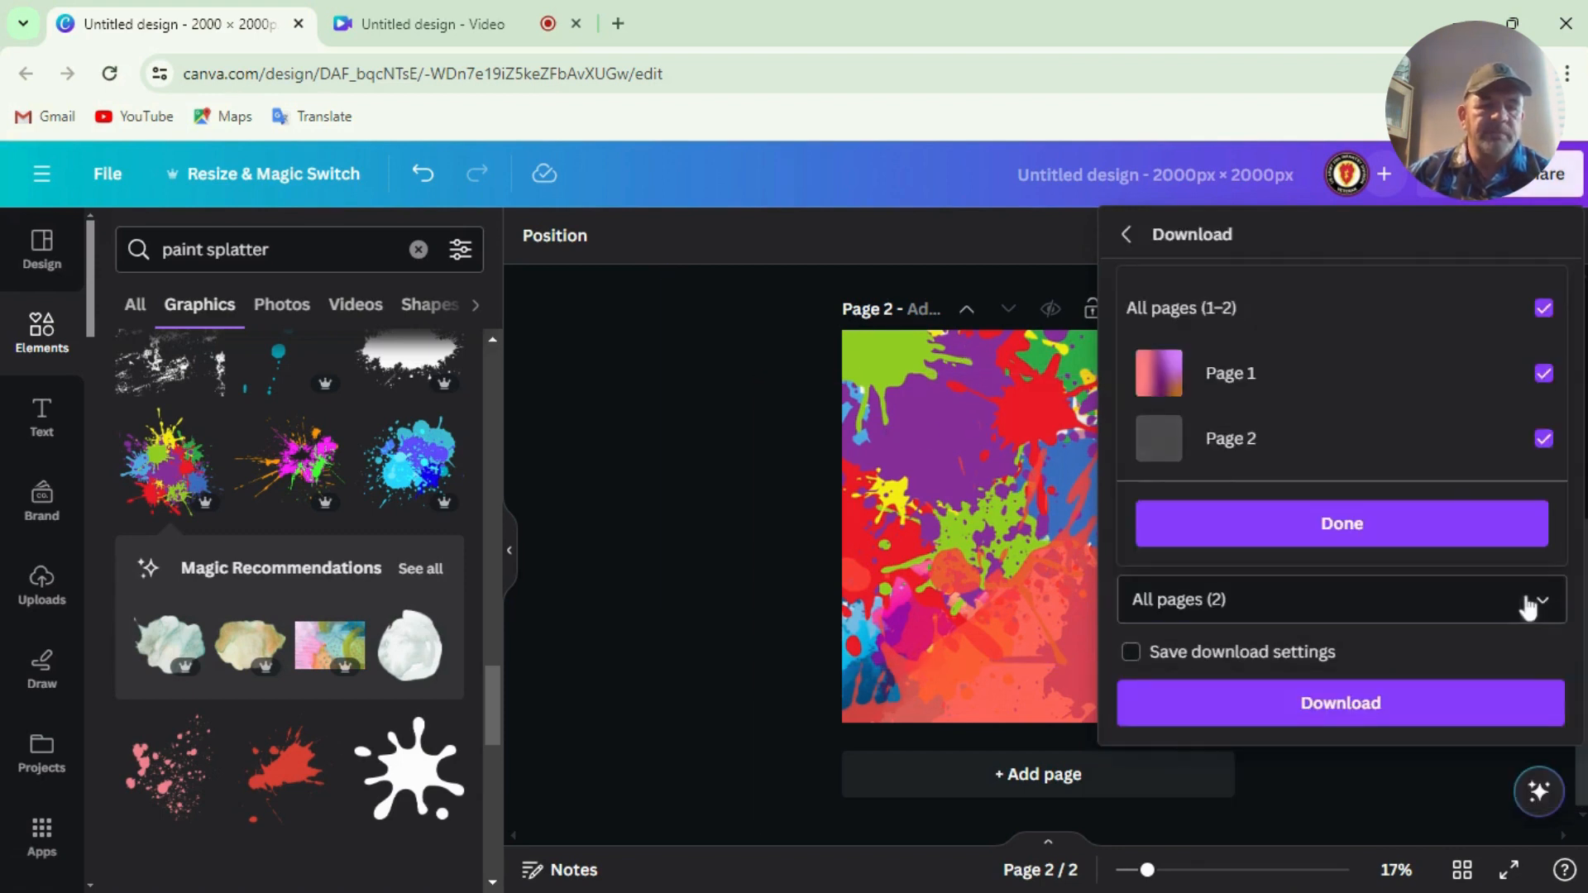
click(1543, 313)
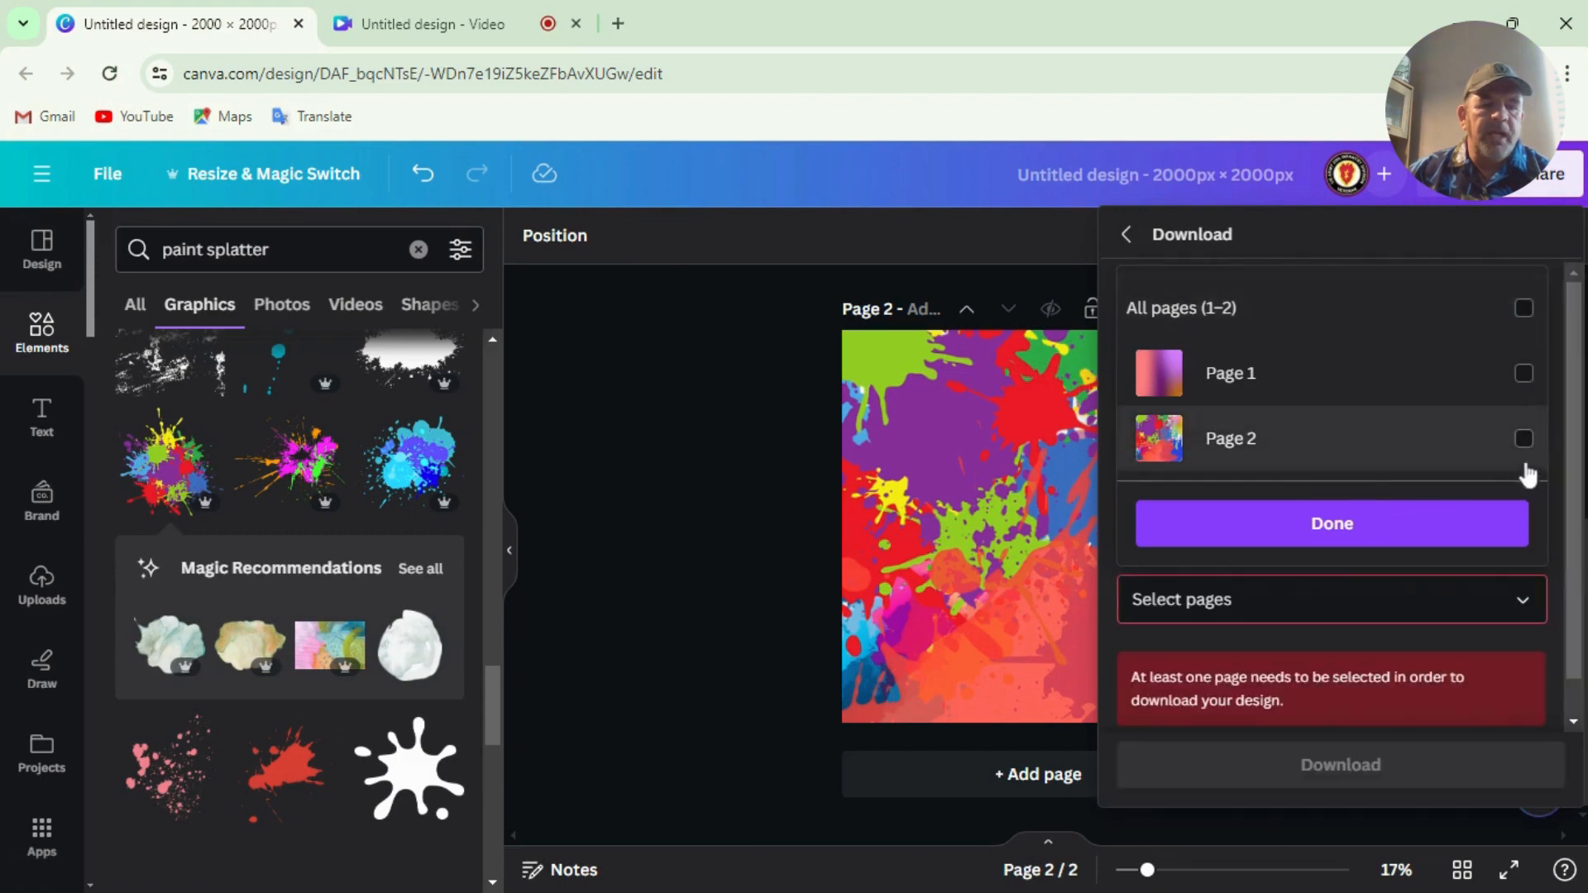
click(1539, 439)
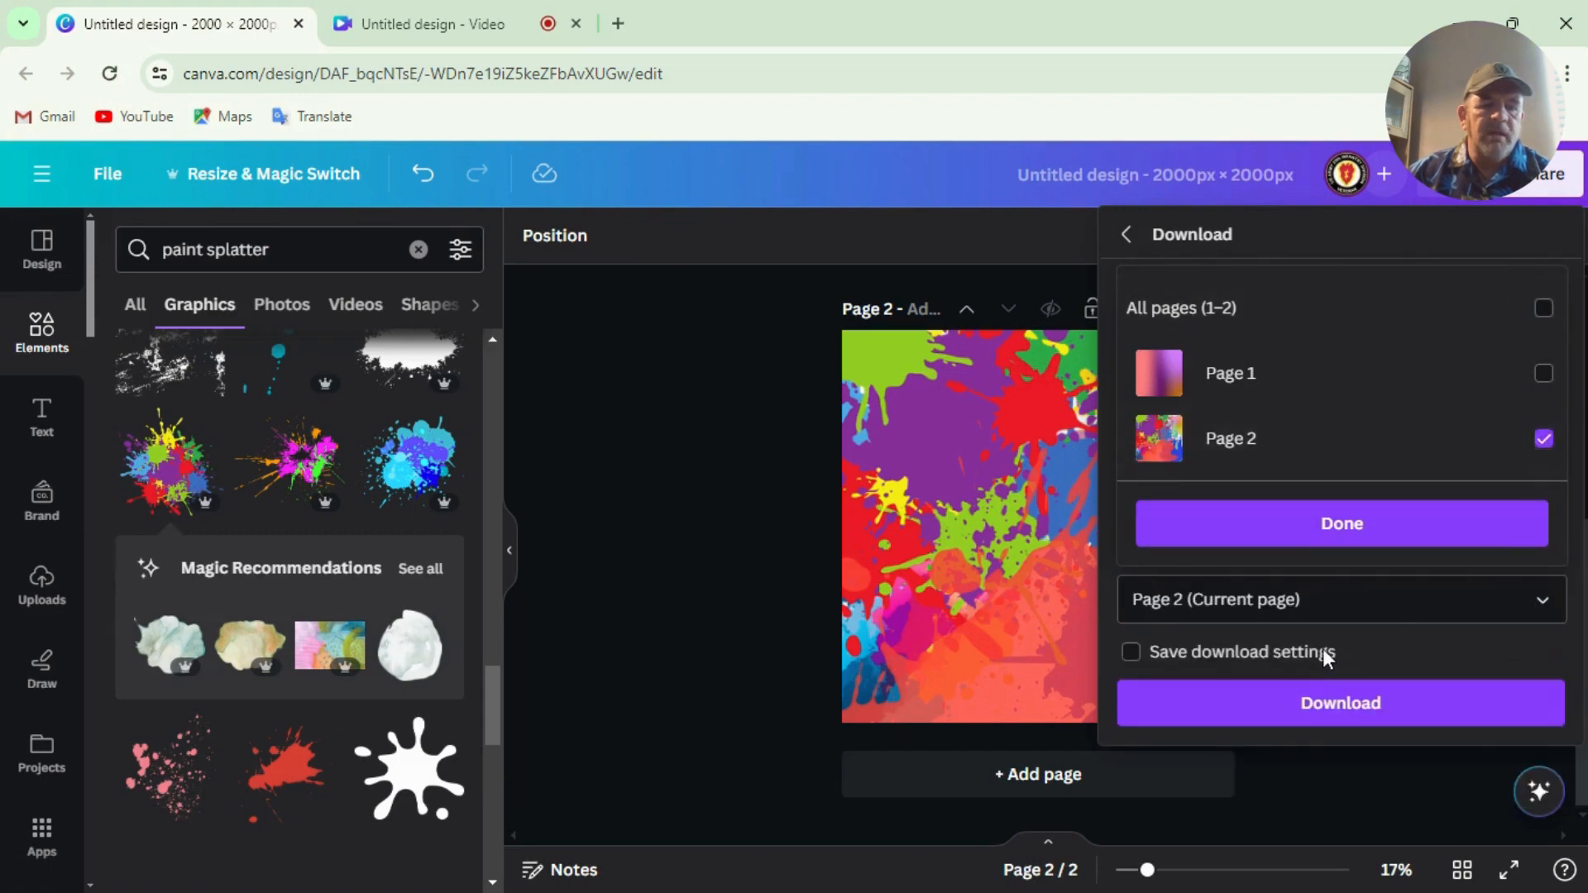
click(1297, 717)
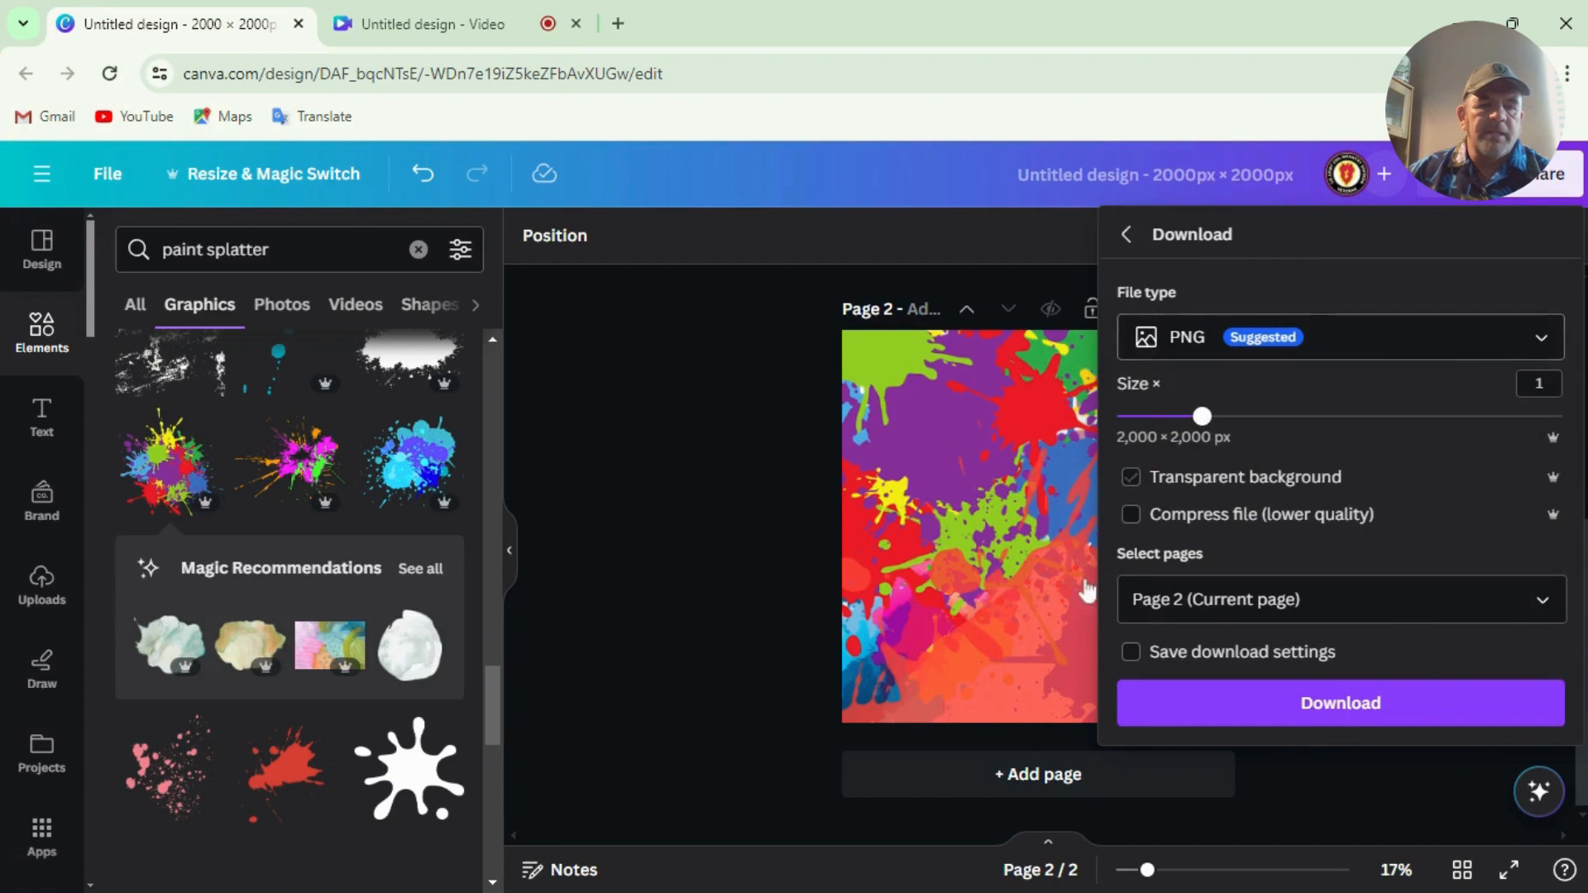
click(1409, 686)
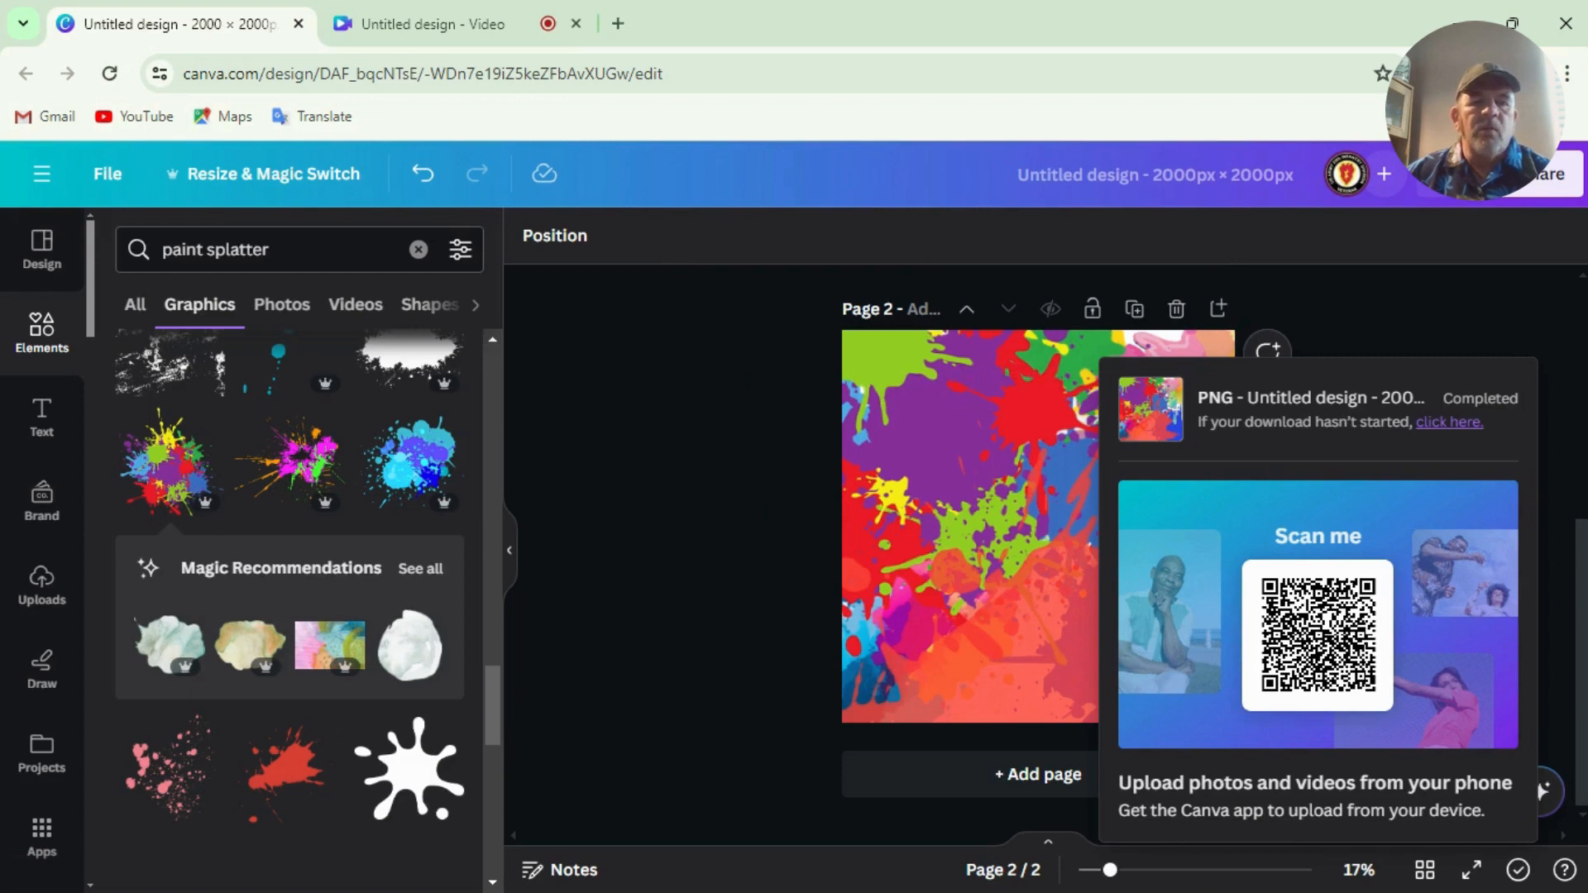
Step: Add a third page and set the uploaded flattened paint splatter image as its background
click(41, 586)
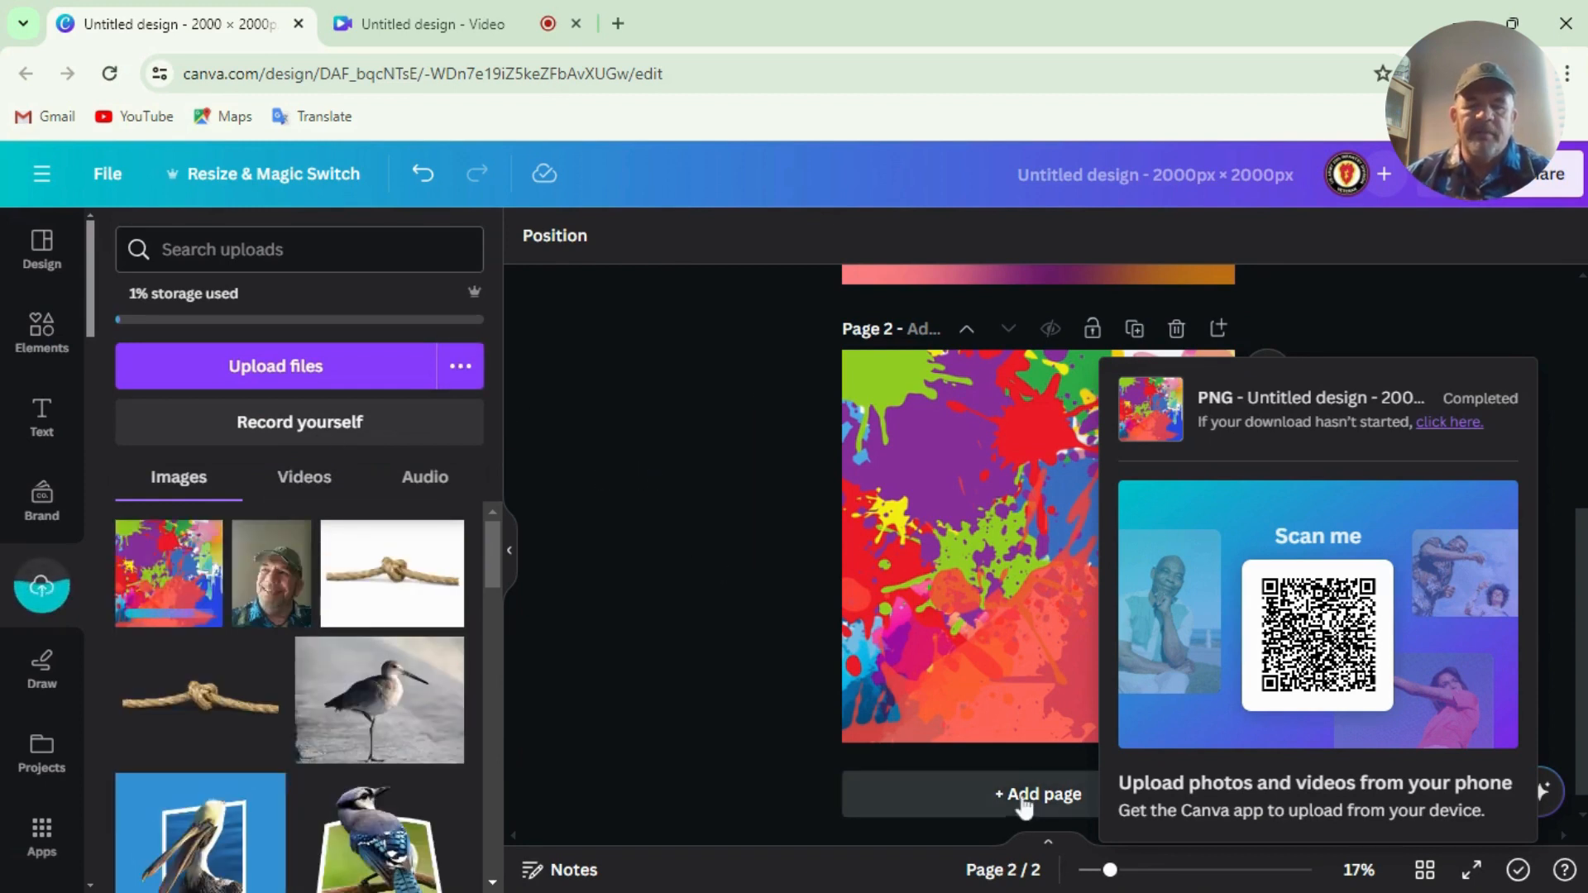
key(ctrl+Return)
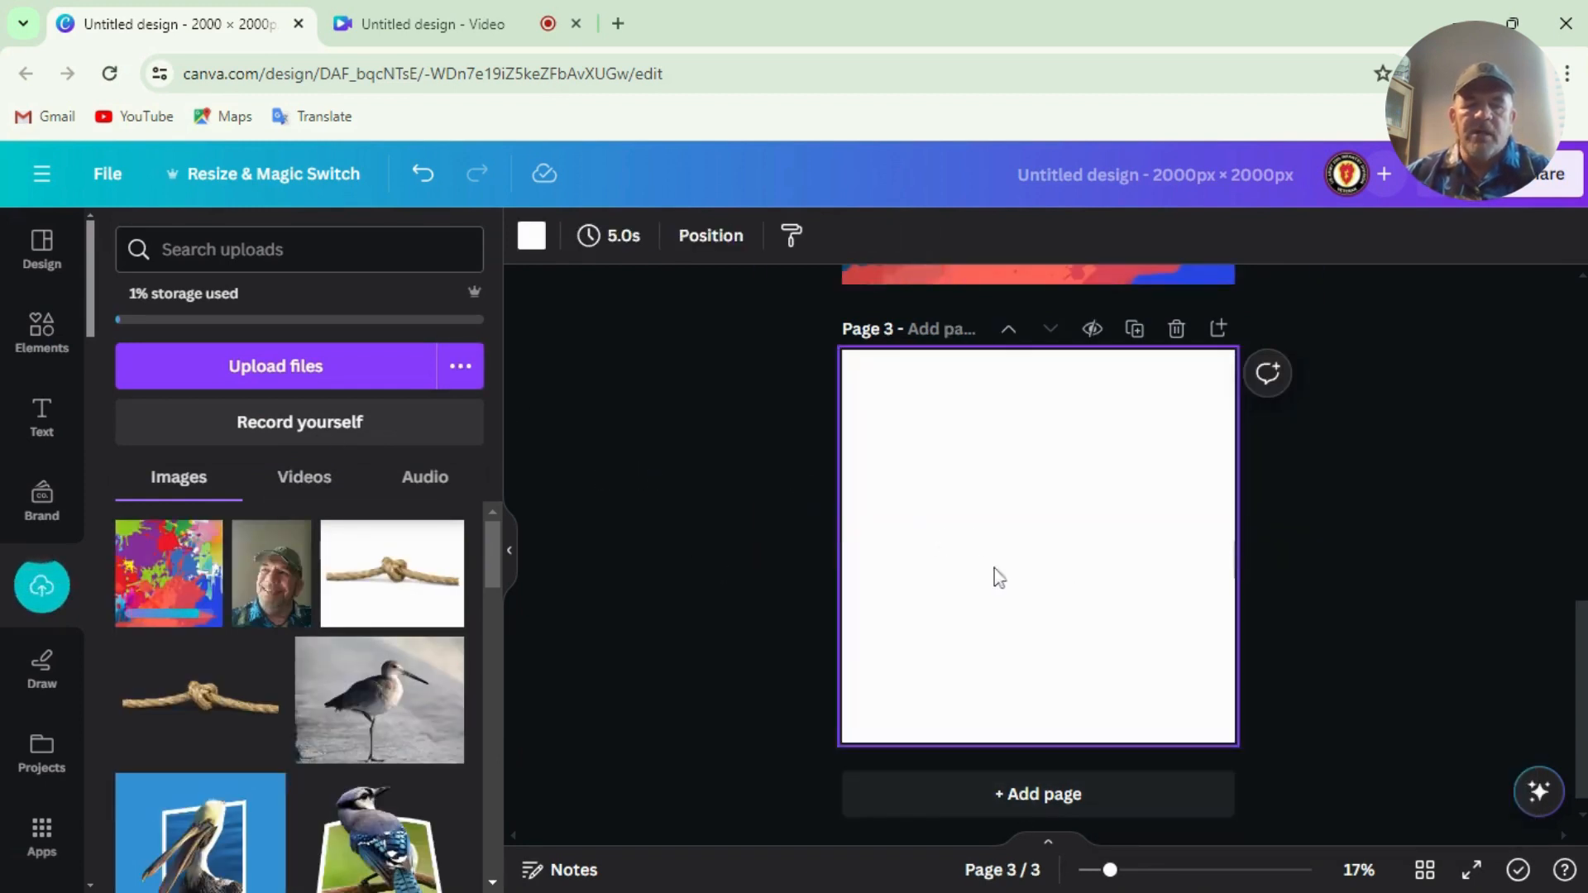
click(181, 598)
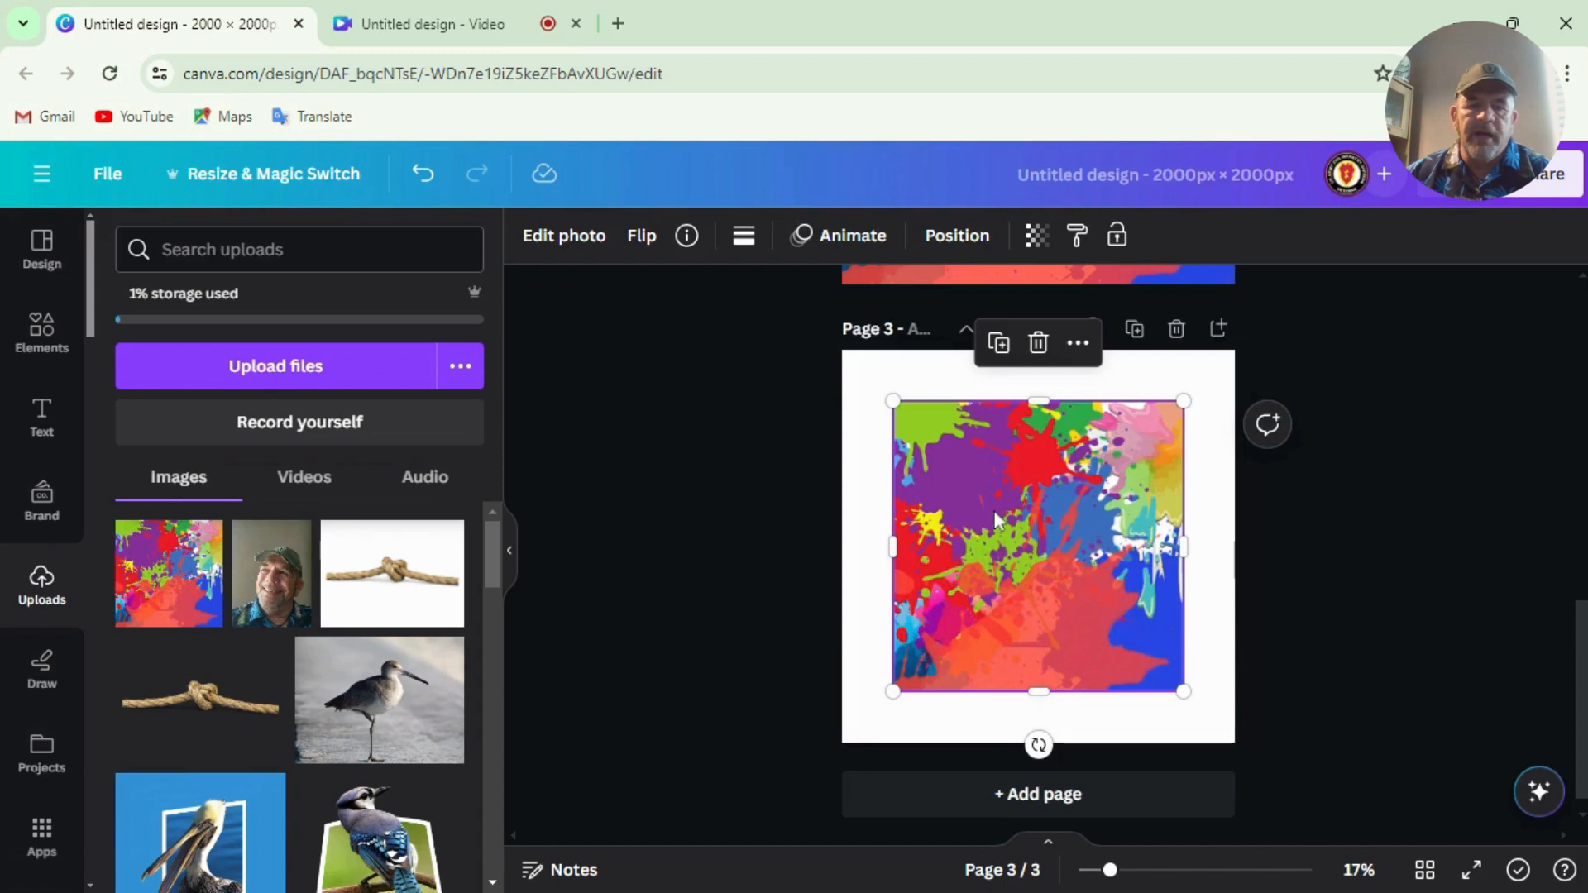
right_click(994, 513)
click(1055, 805)
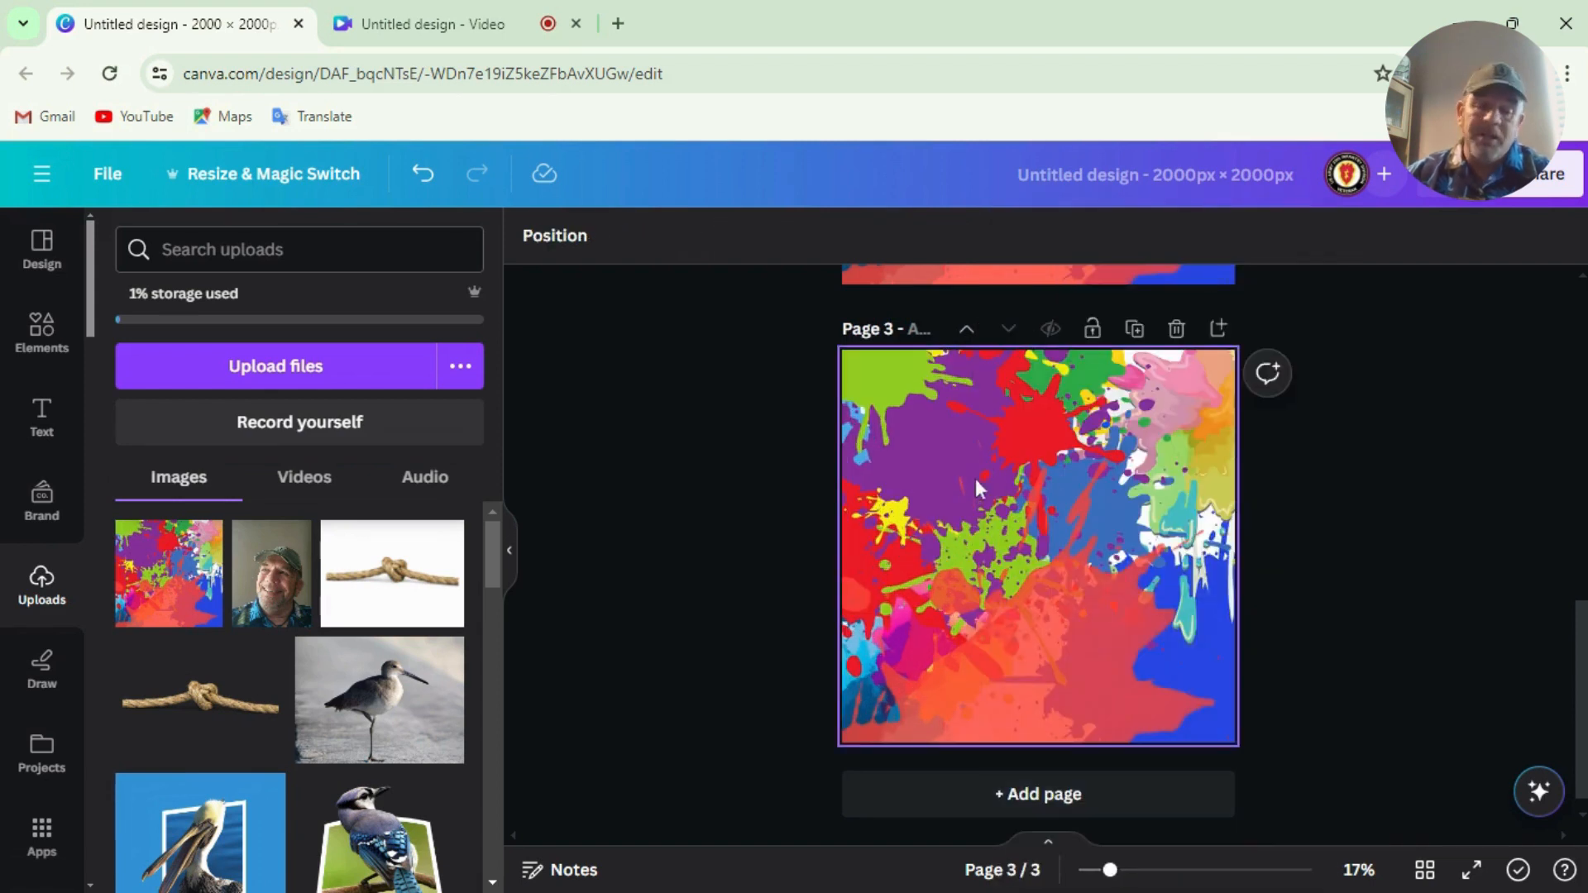
Step: Apply the Blur effect to page 3's whole background image at intensity 100
drag(1109, 870, 1126, 873)
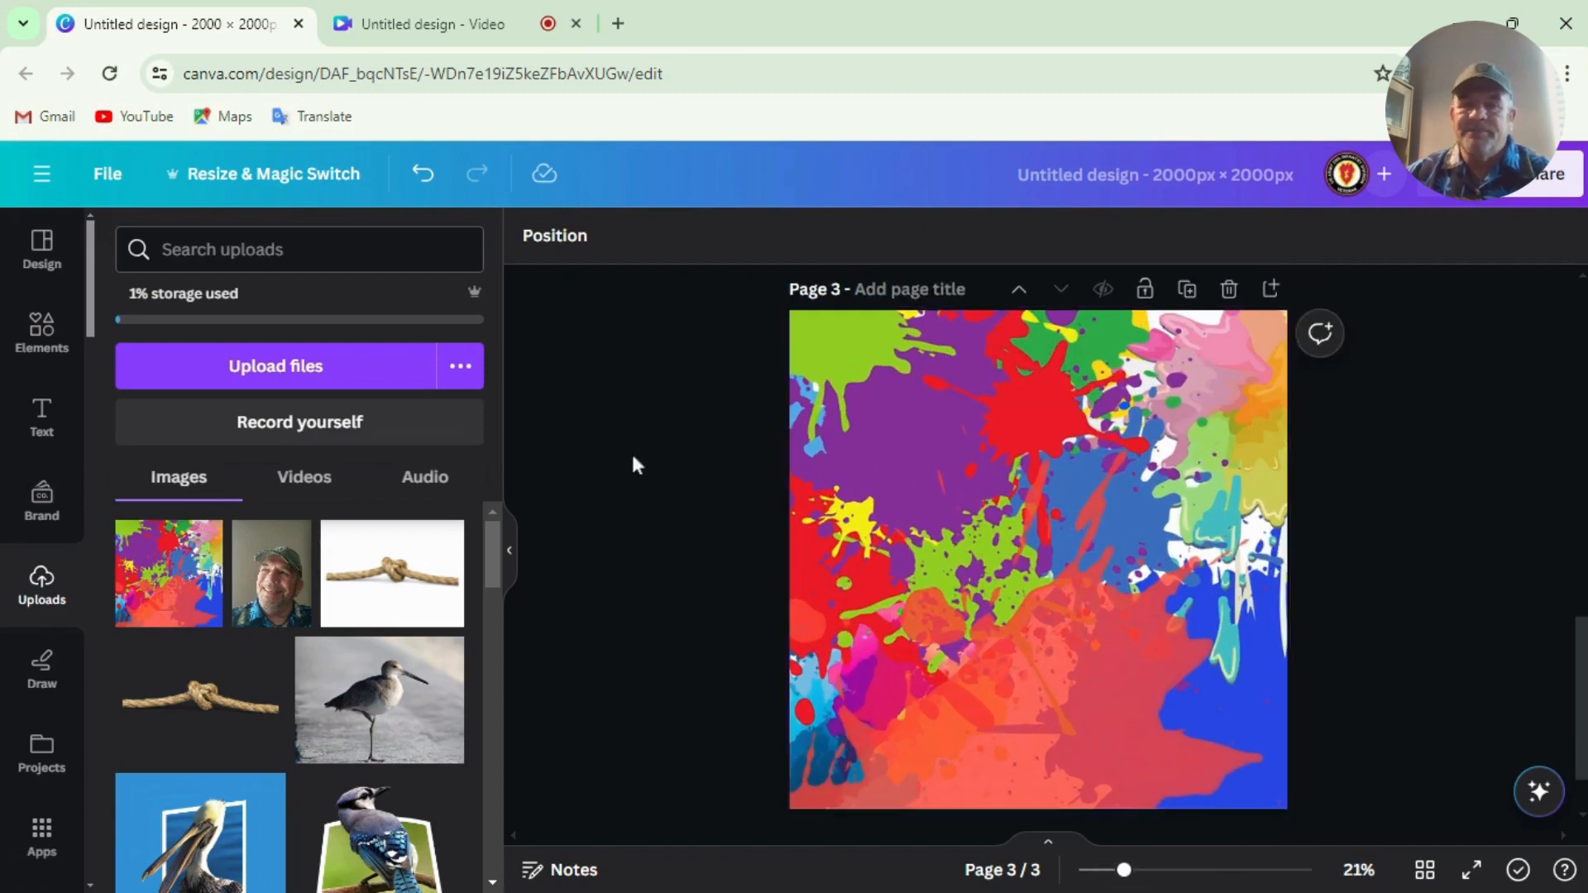
click(842, 505)
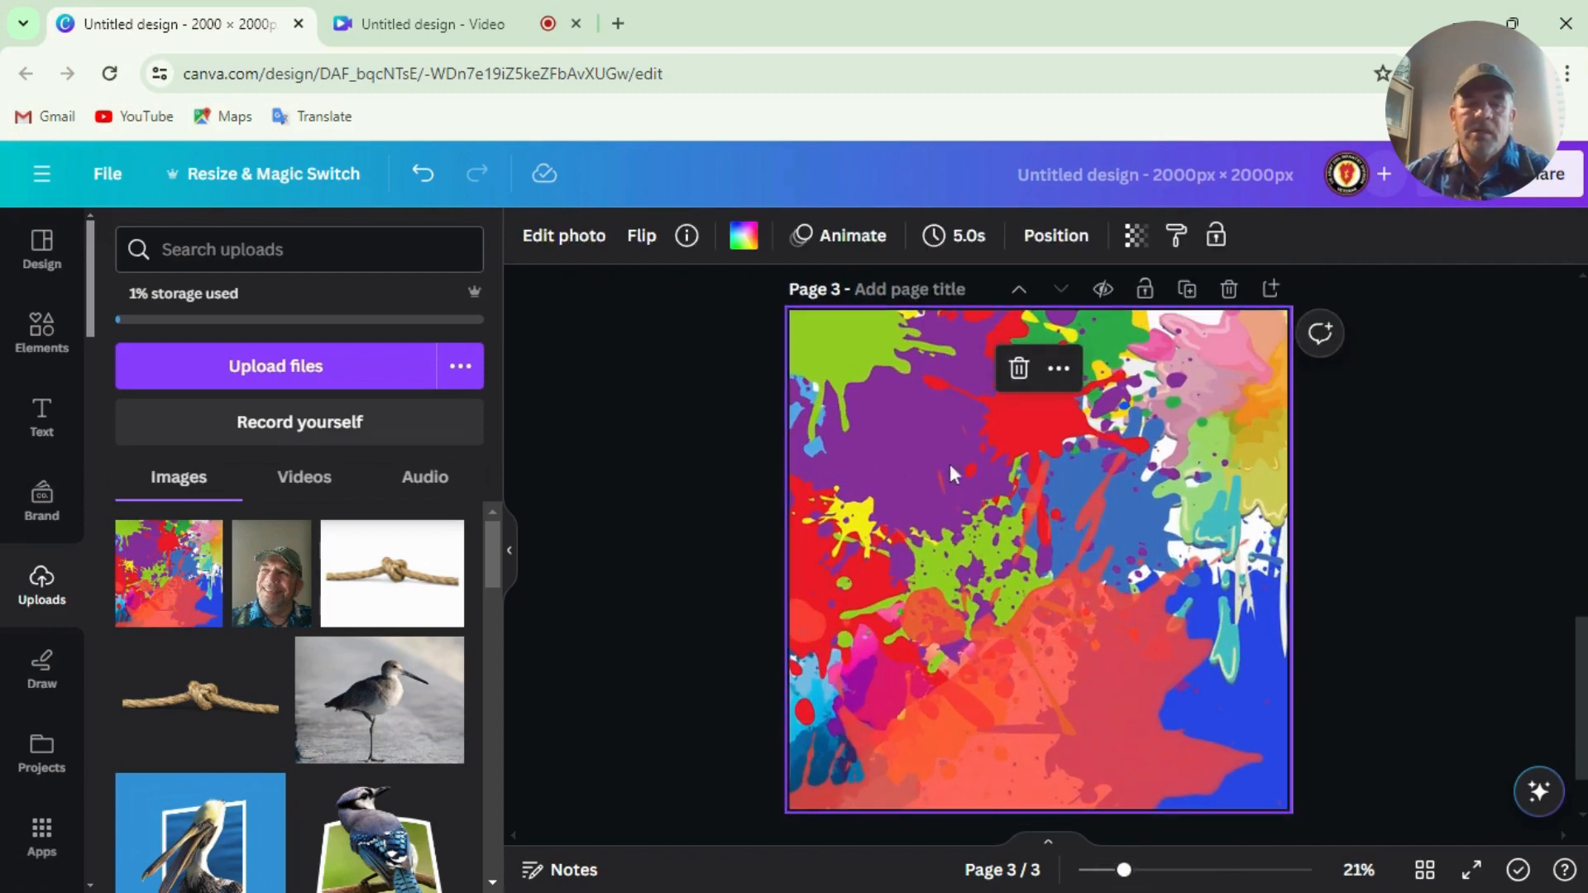
click(546, 238)
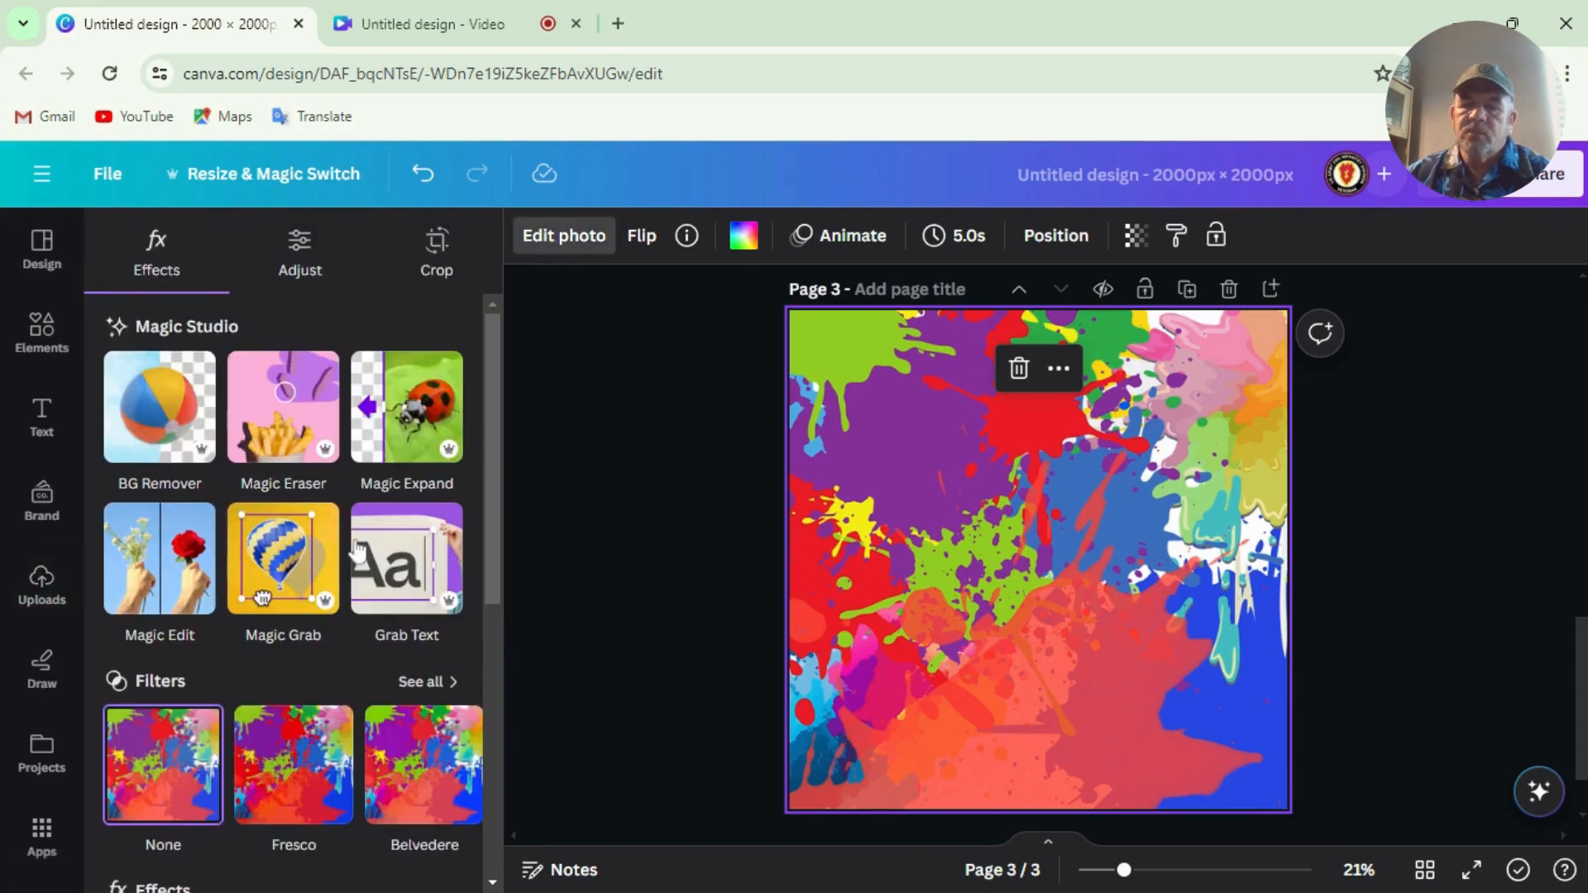
scroll(426, 637, down, 4)
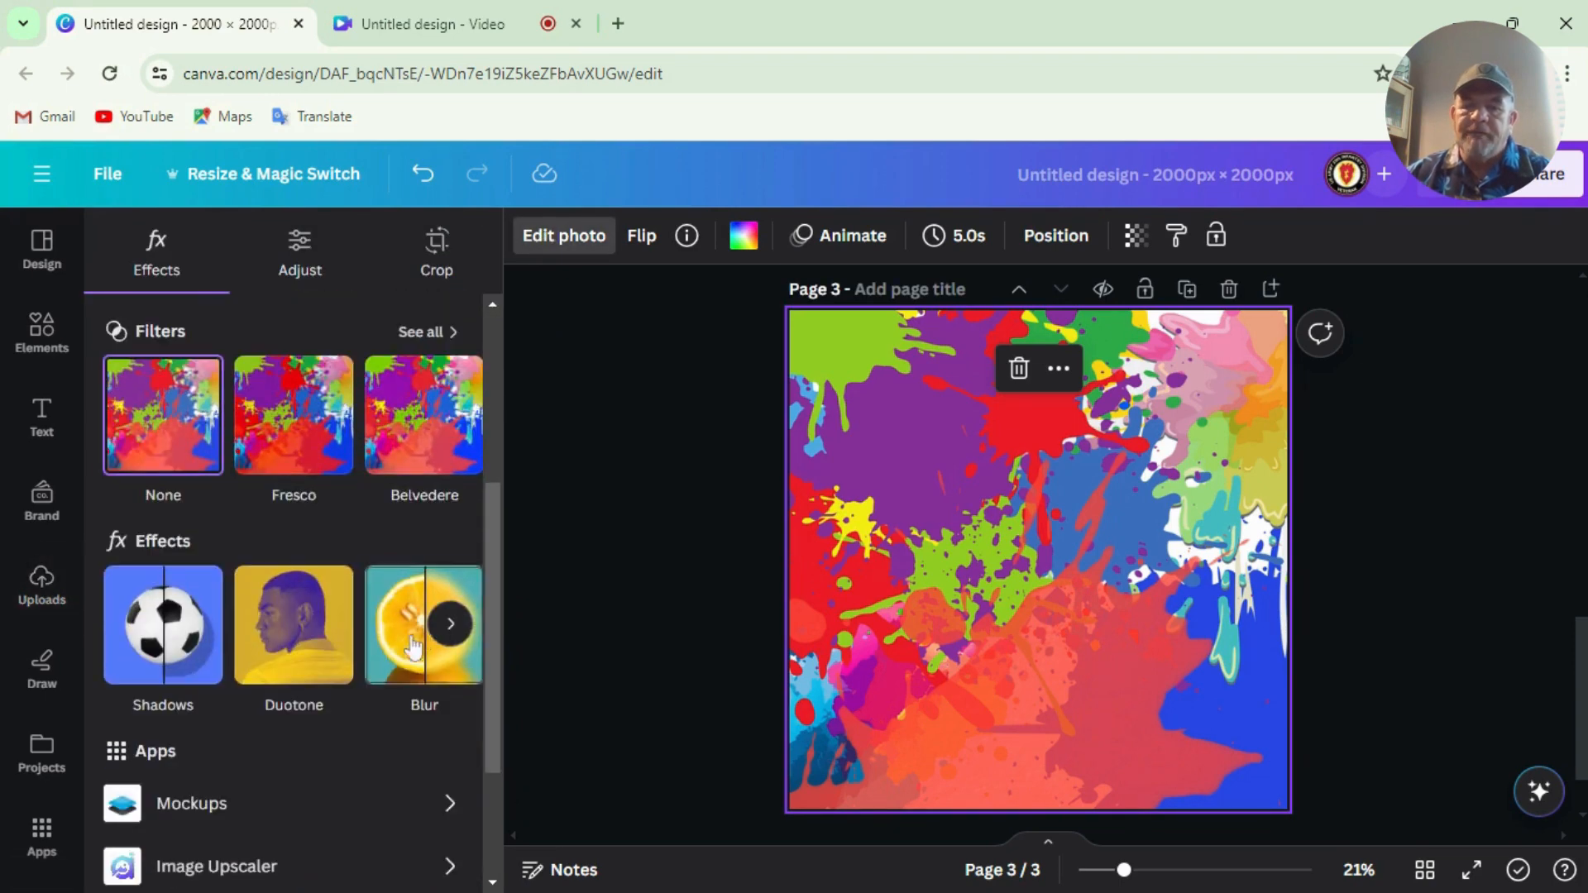
click(405, 653)
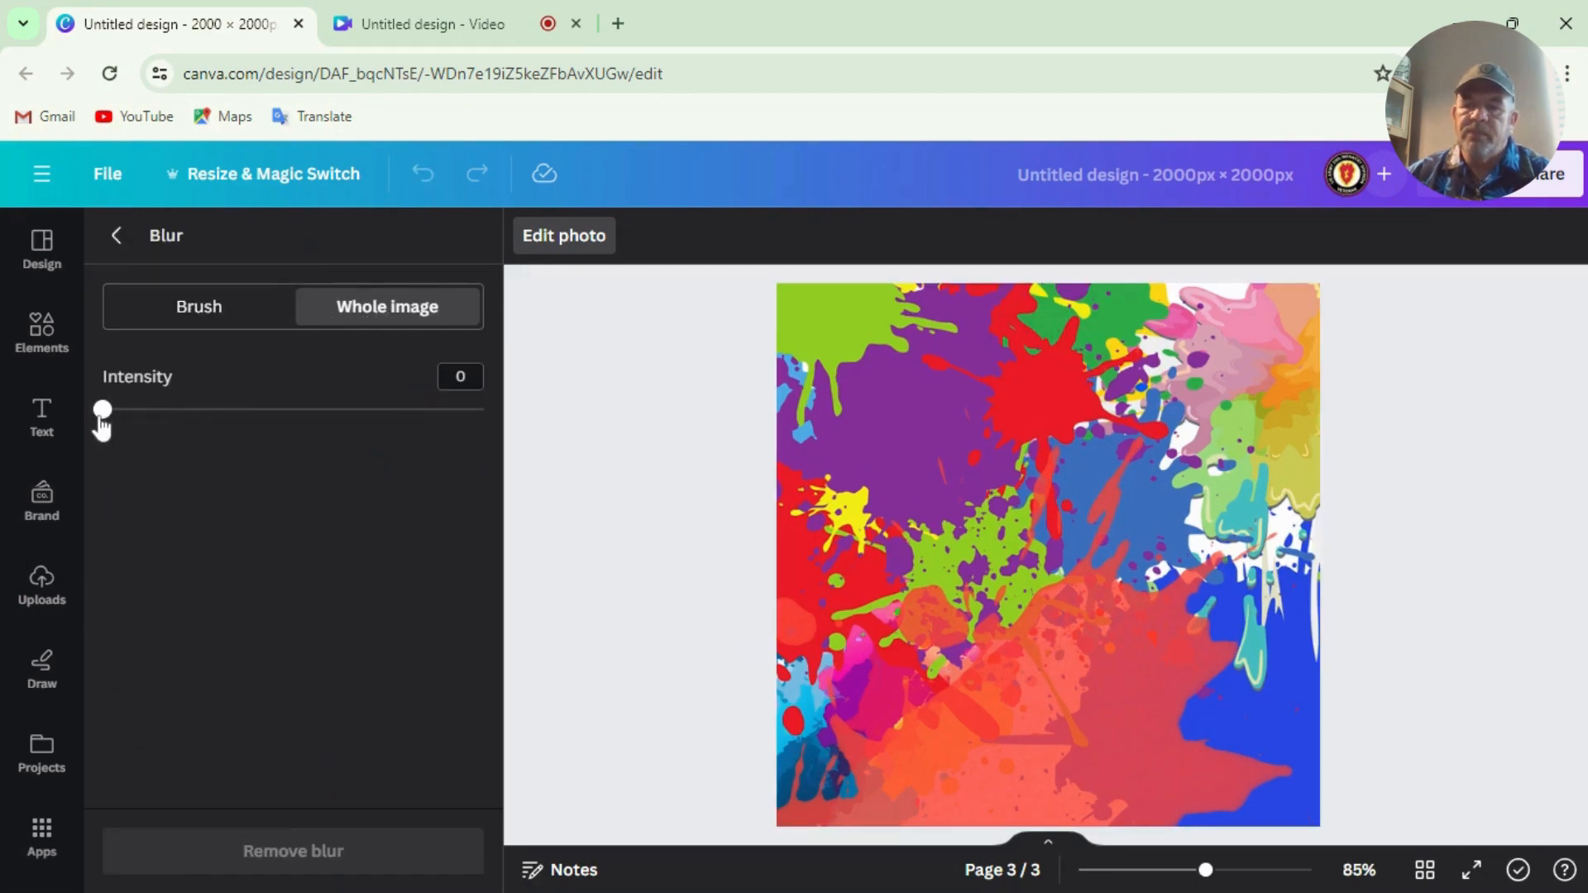
drag(102, 411, 519, 409)
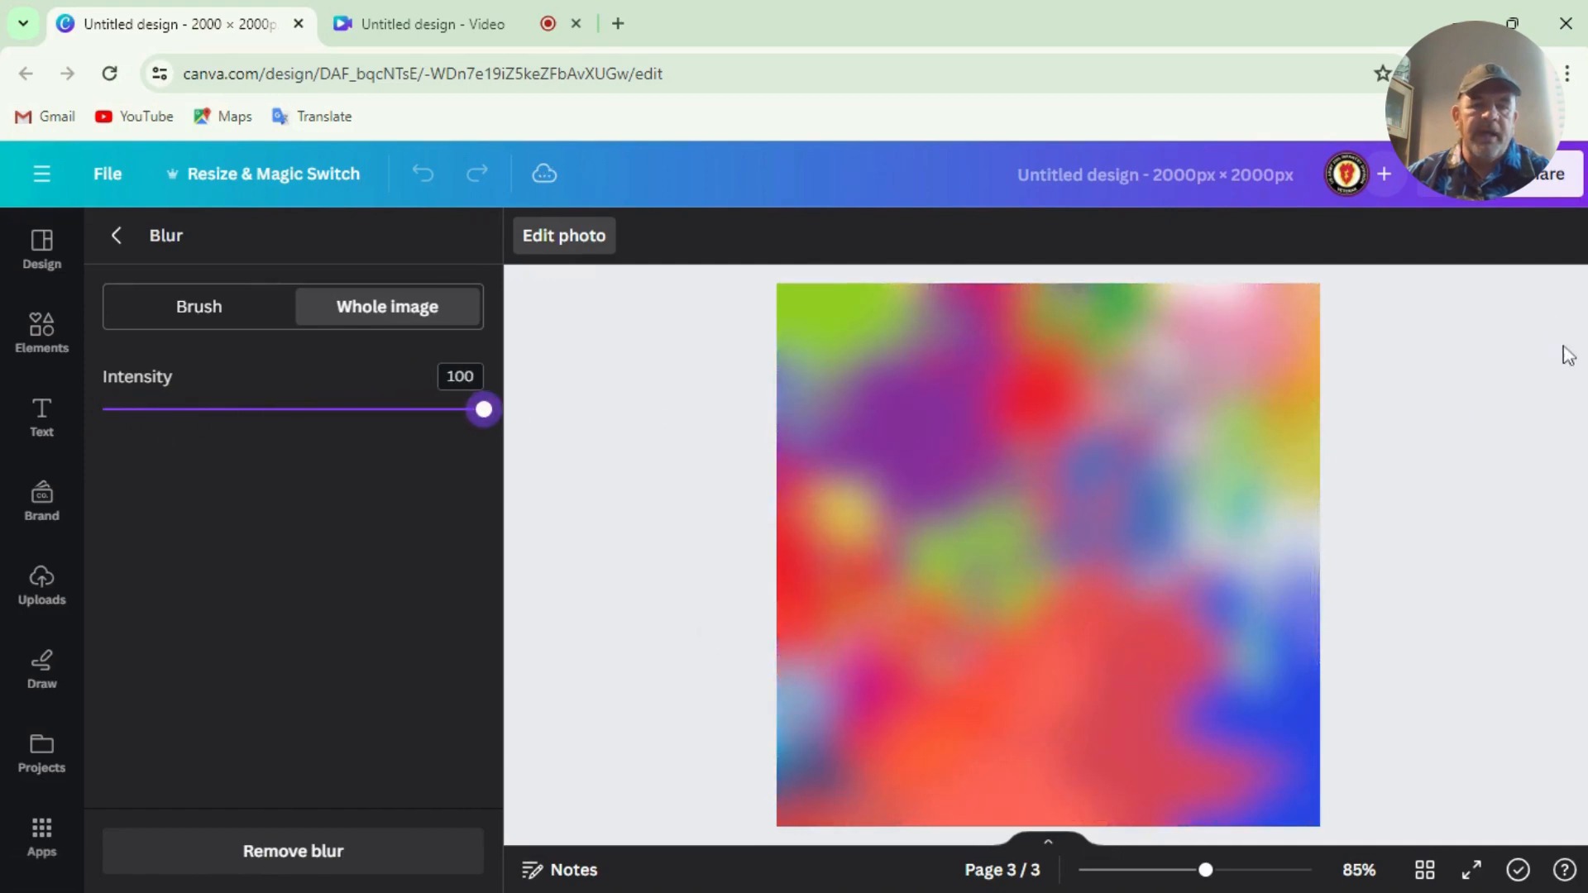
click(121, 236)
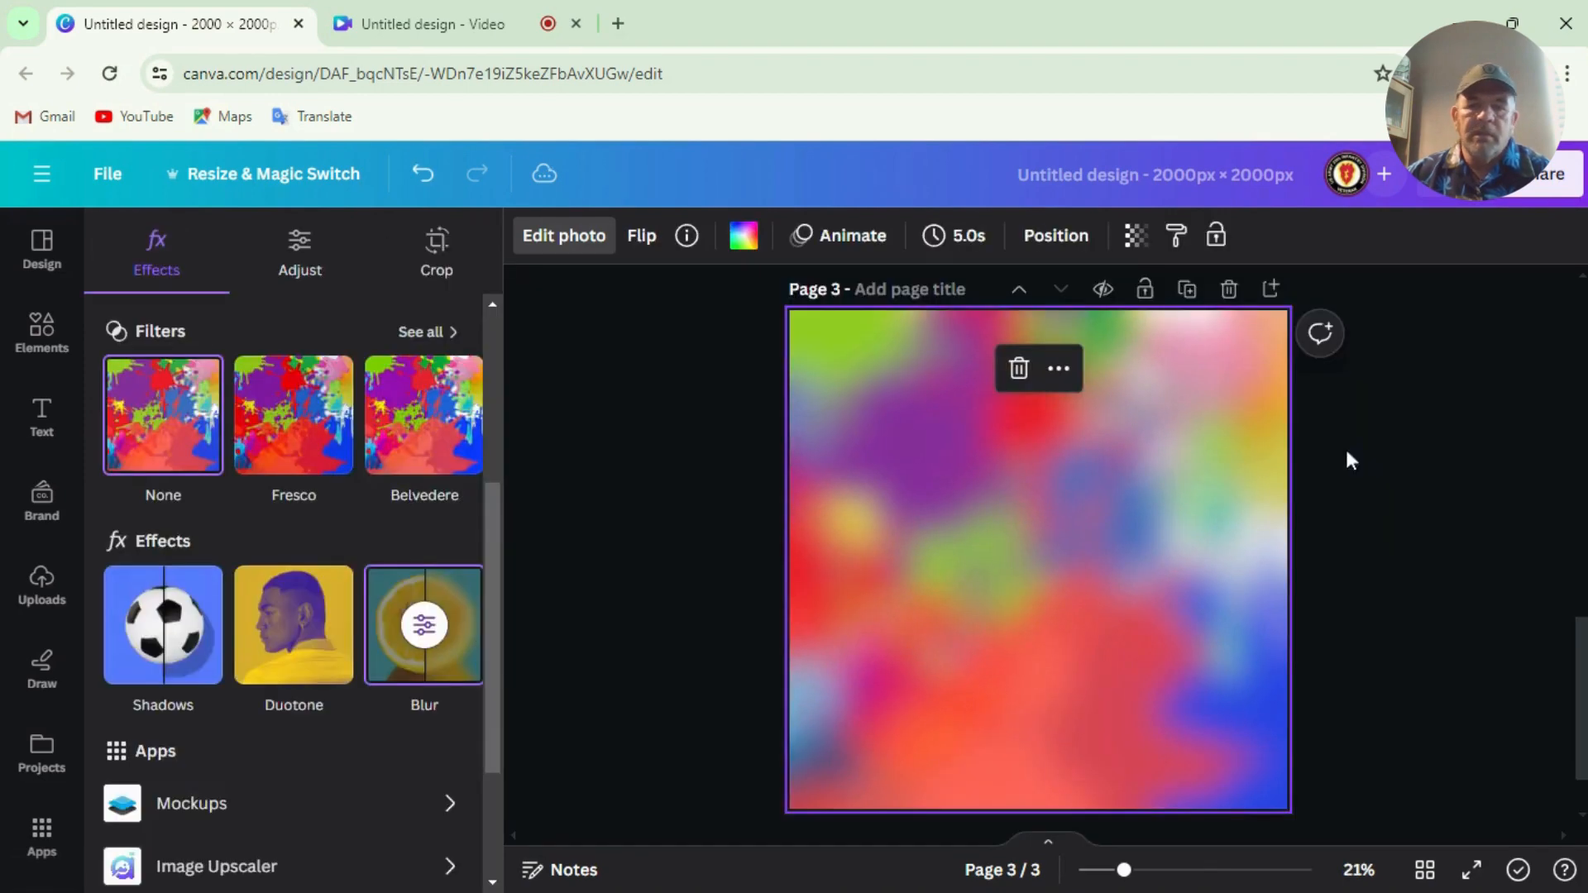
Step: Delete the page holding the unblurred paint splatter collage, keeping the gradient page and the blurred page
scroll(1448, 505, down, 2)
scroll(1445, 495, up, 2)
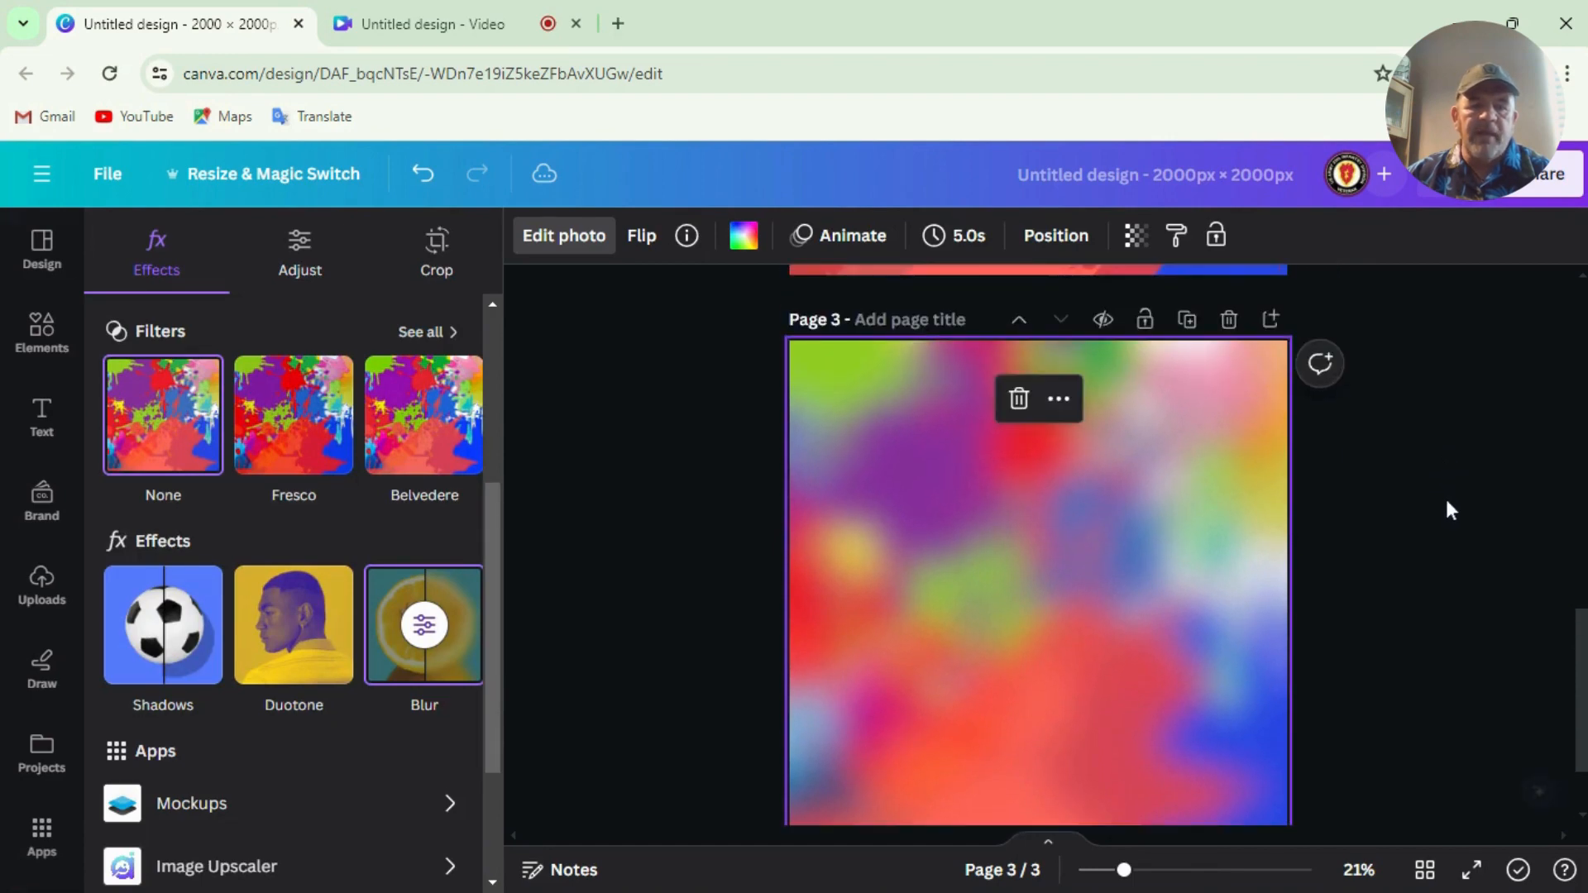
scroll(1444, 495, up, 10)
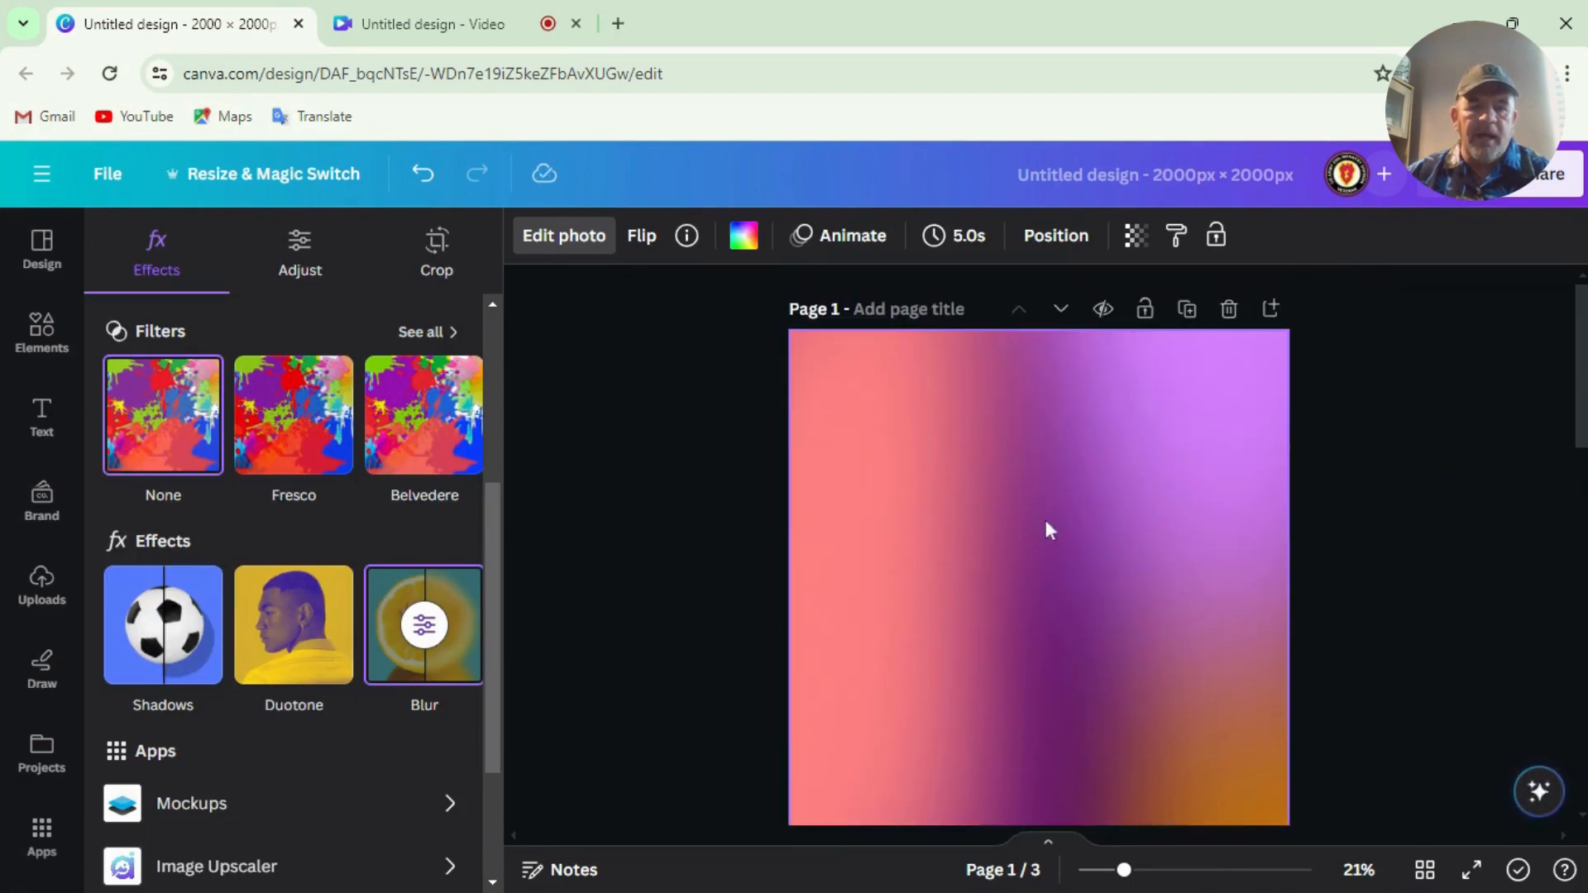
scroll(1322, 490, down, 10)
click(1132, 548)
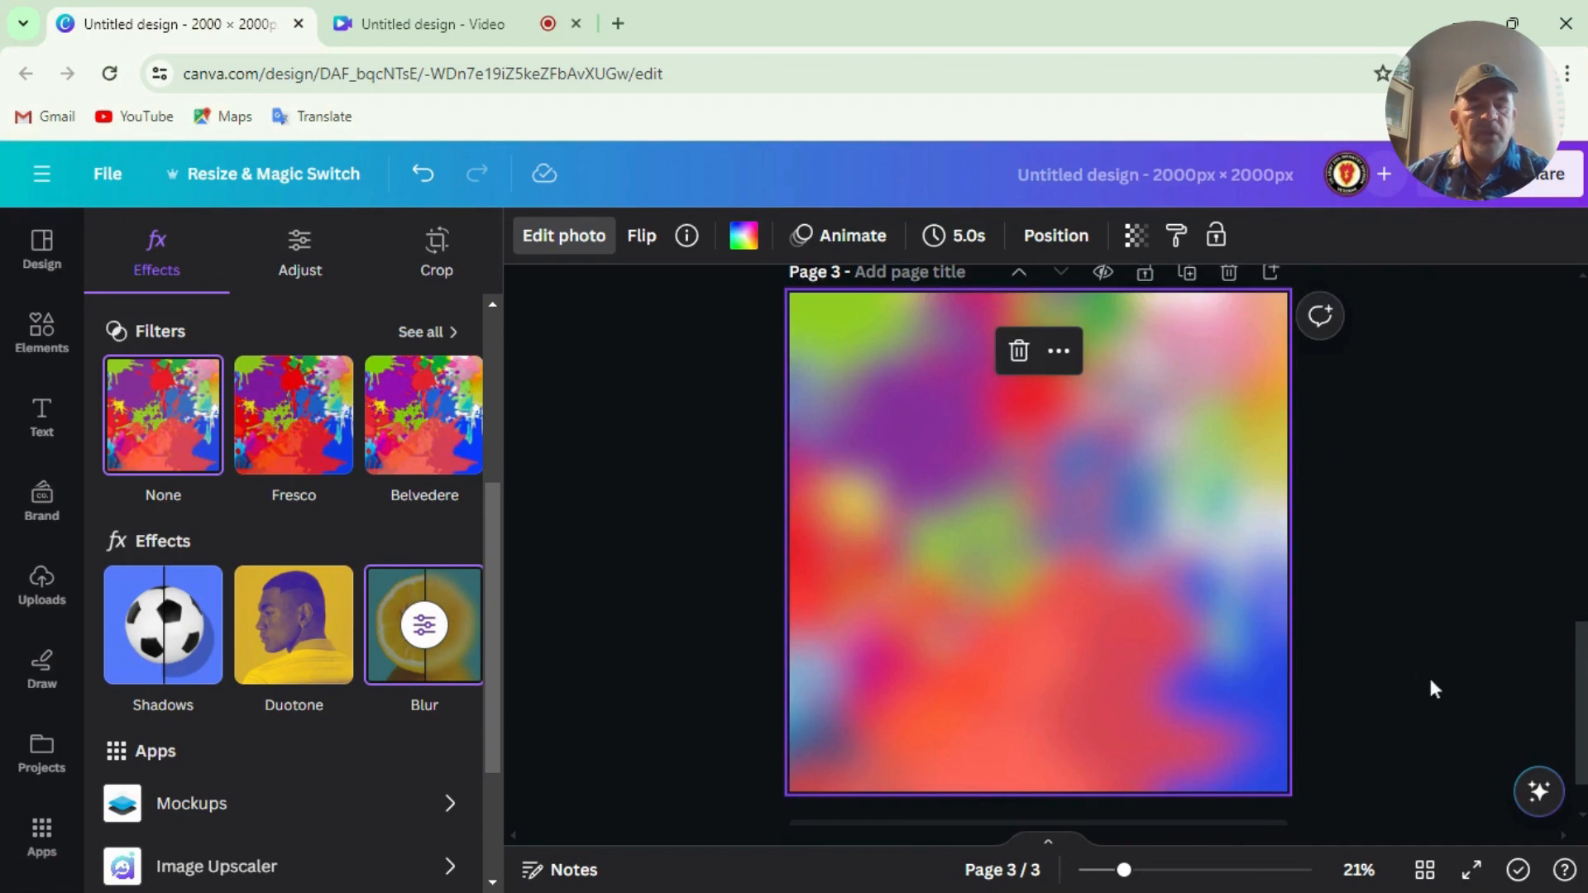
scroll(1401, 529, up, 5)
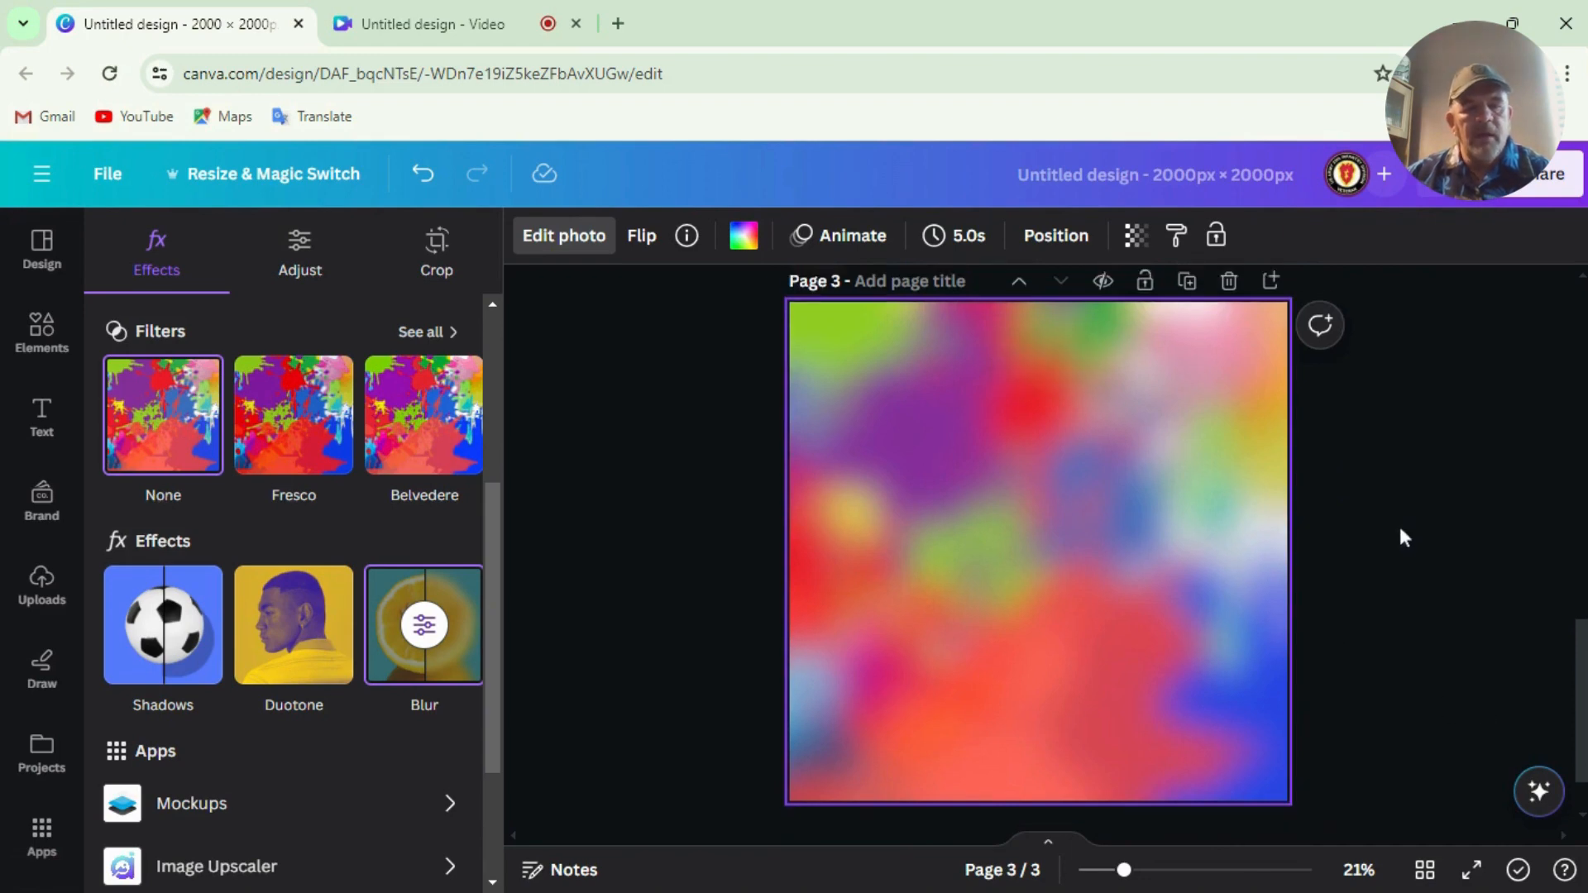
click(1228, 292)
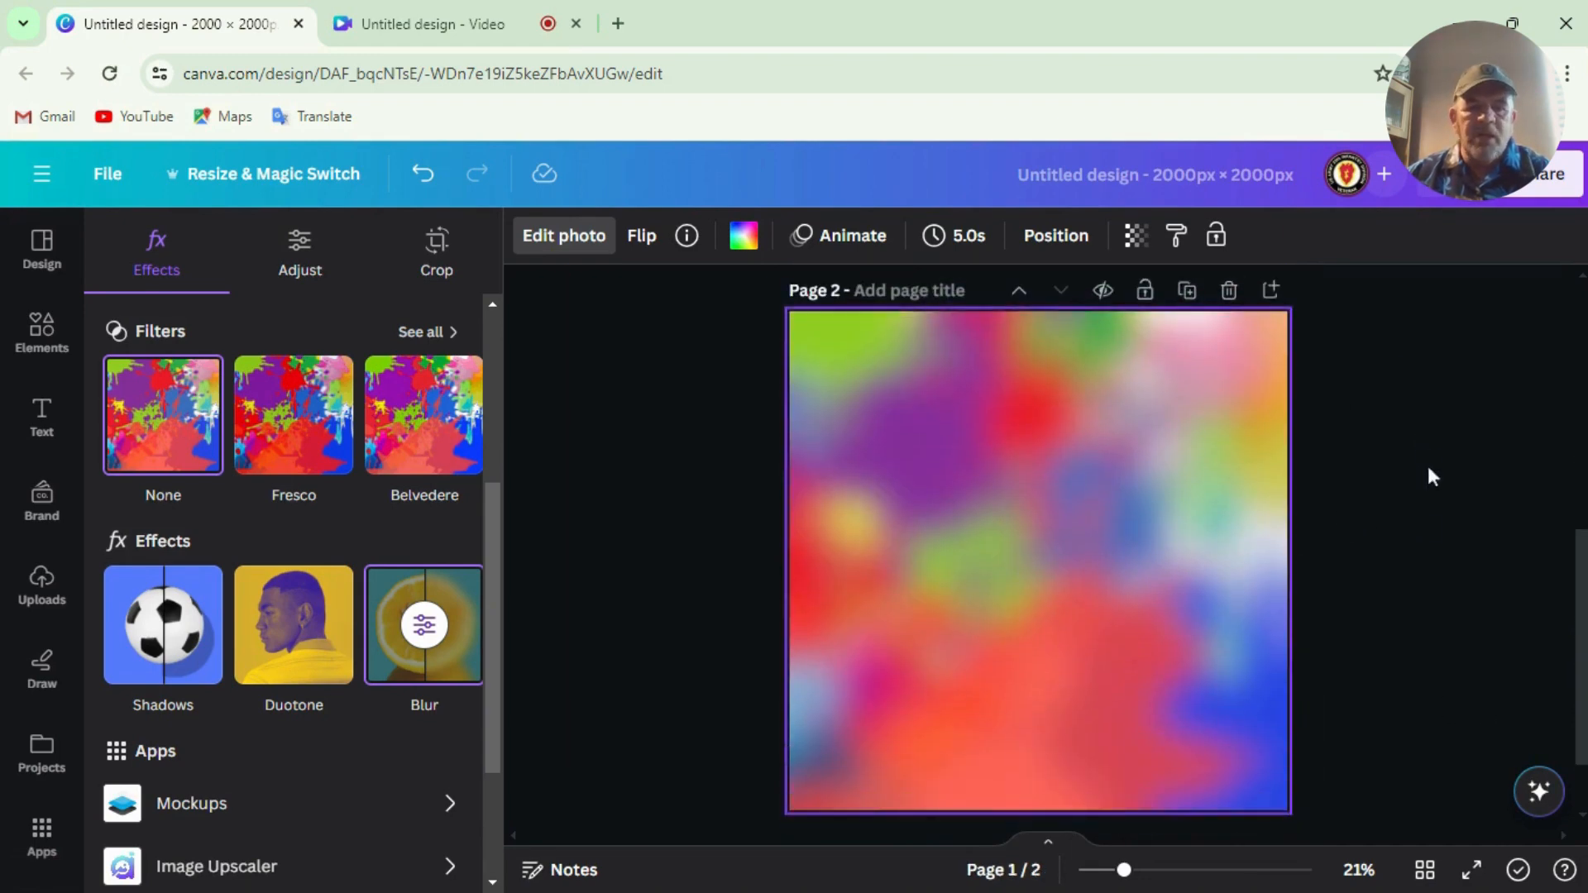
Step: Add a blank page after the blurred background and insert a square shape on it
scroll(1424, 515, down, 2)
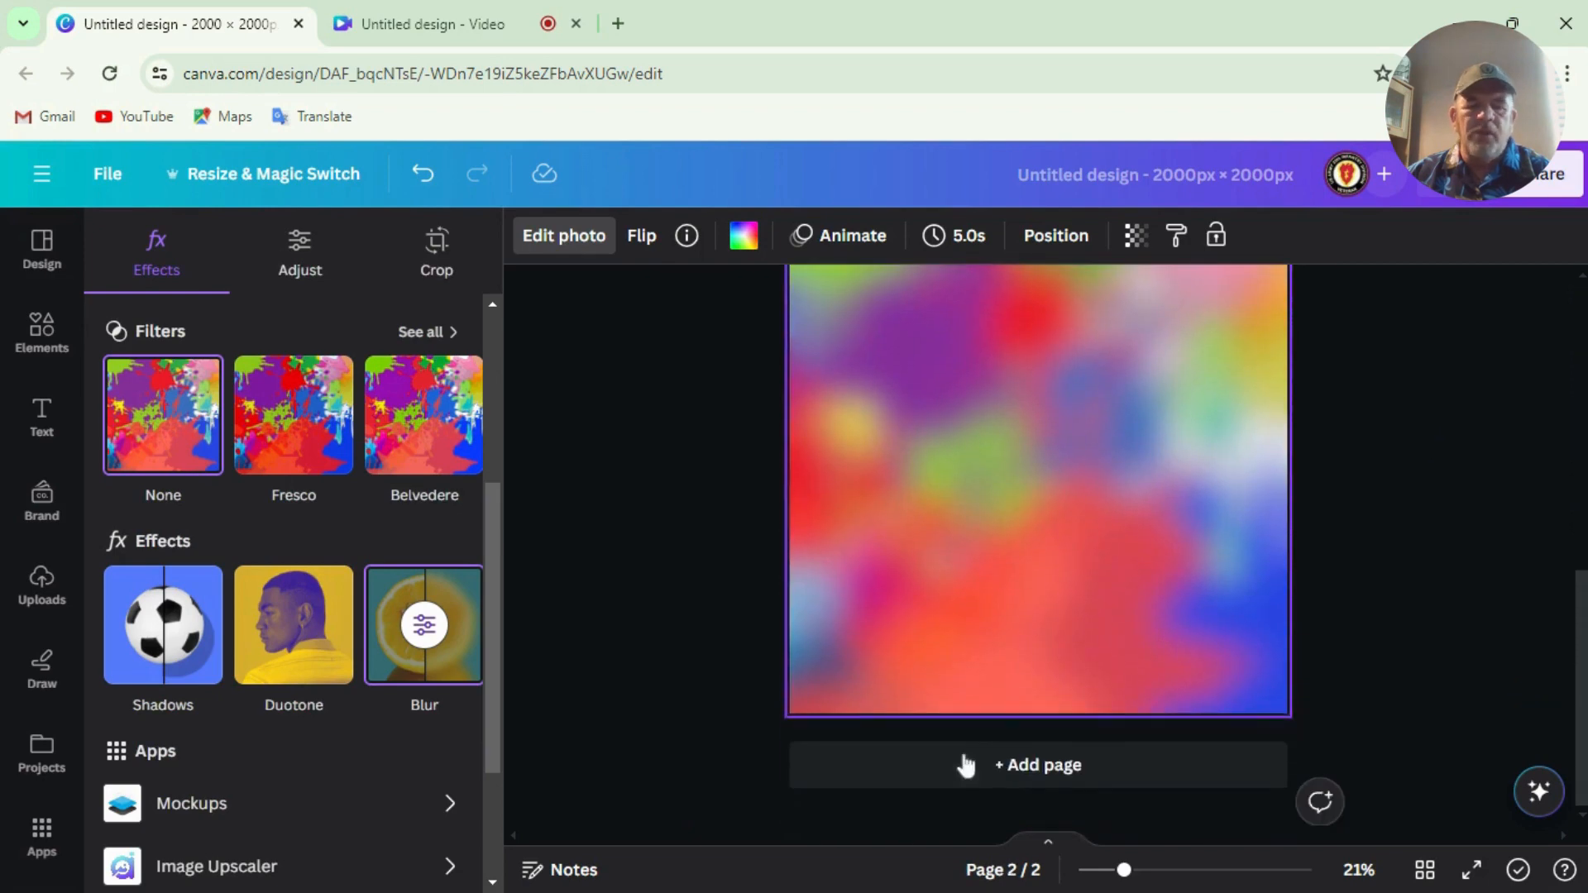
click(1040, 765)
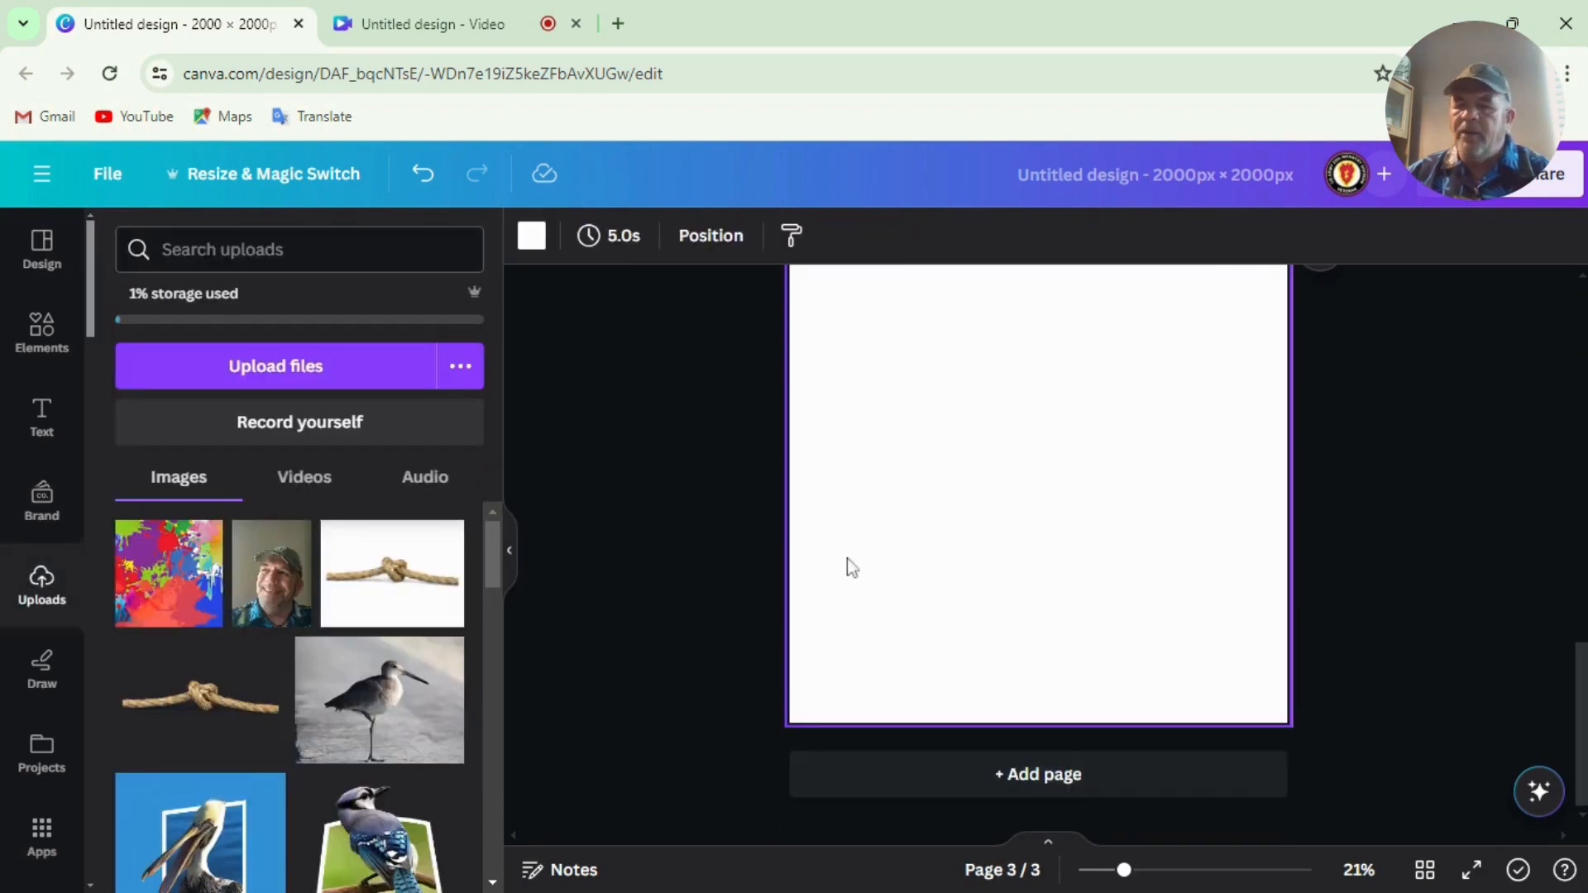
click(41, 331)
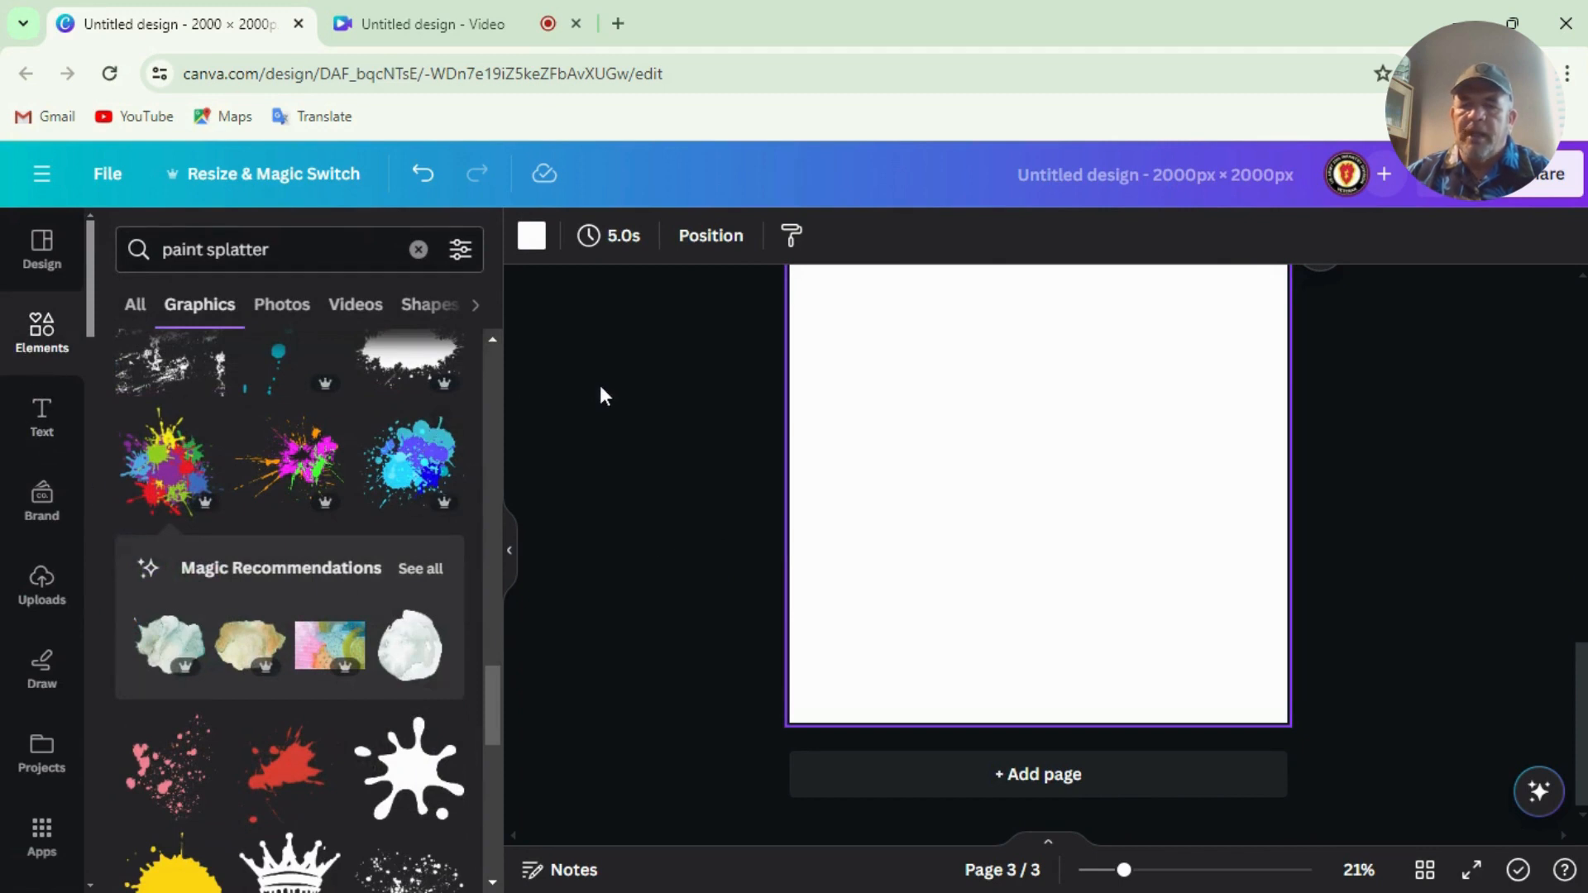
click(418, 249)
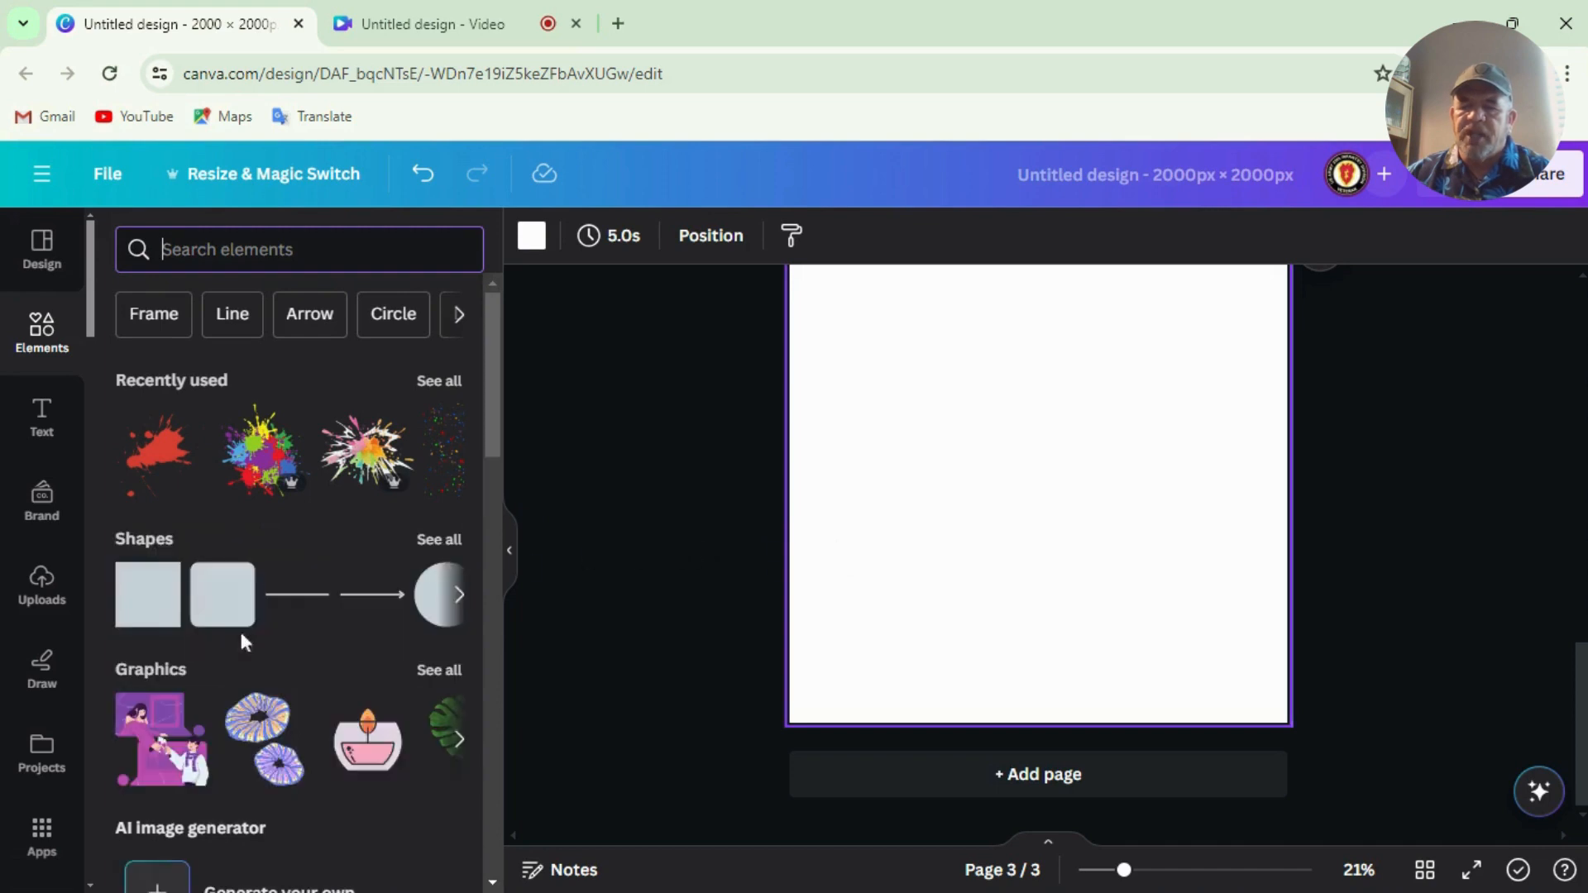
click(130, 608)
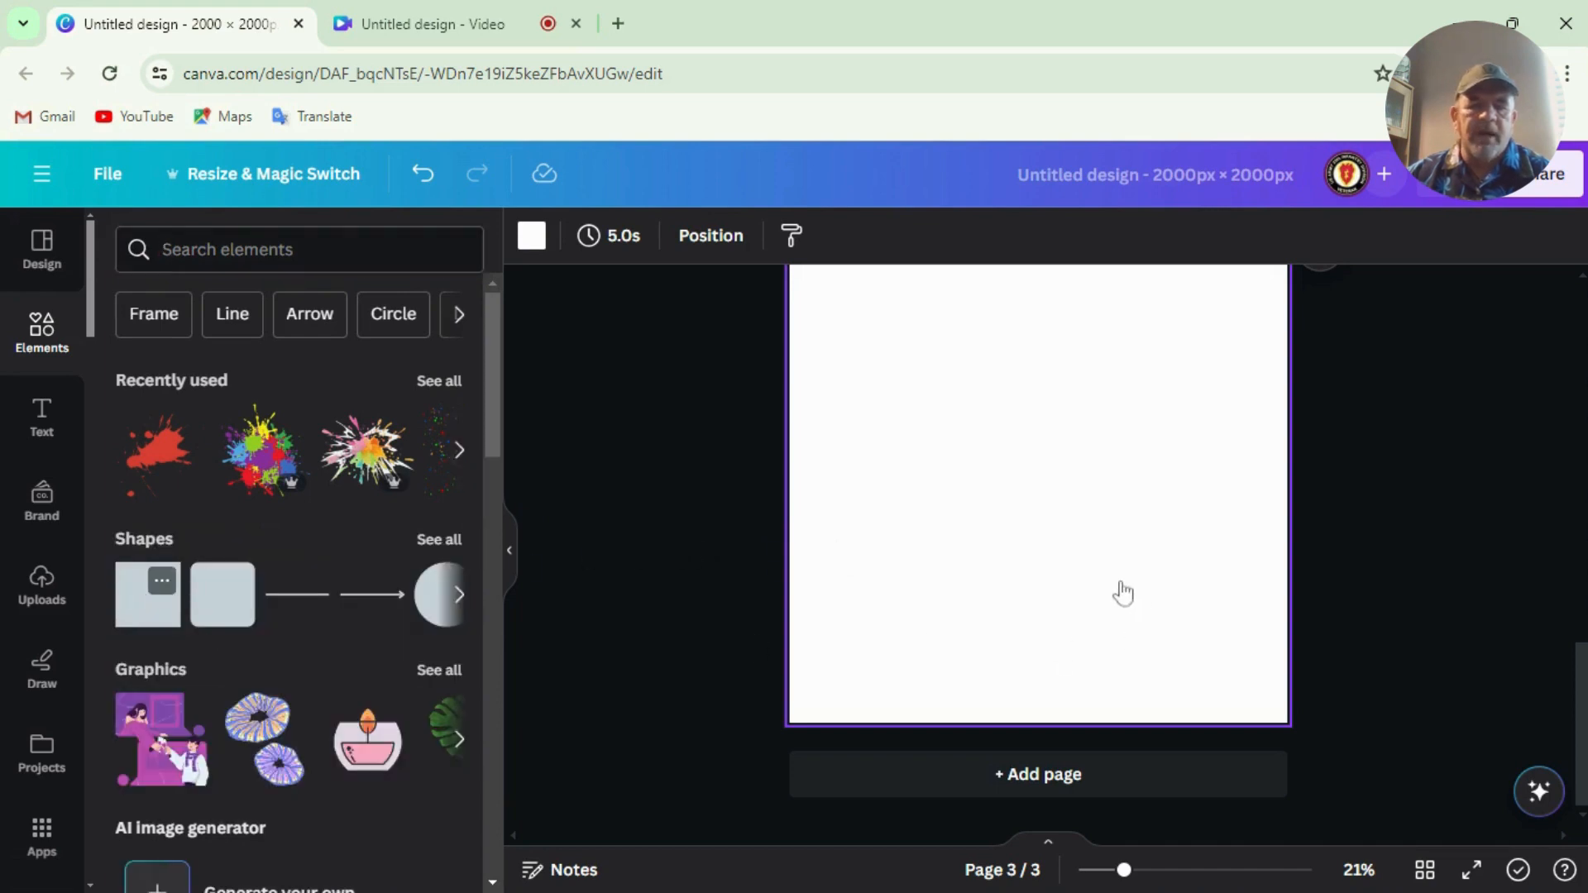
Step: Move the blue square into page 3's top-left corner and stretch it into a full-height stripe about a third of the page wide
scroll(1040, 603, up, 2)
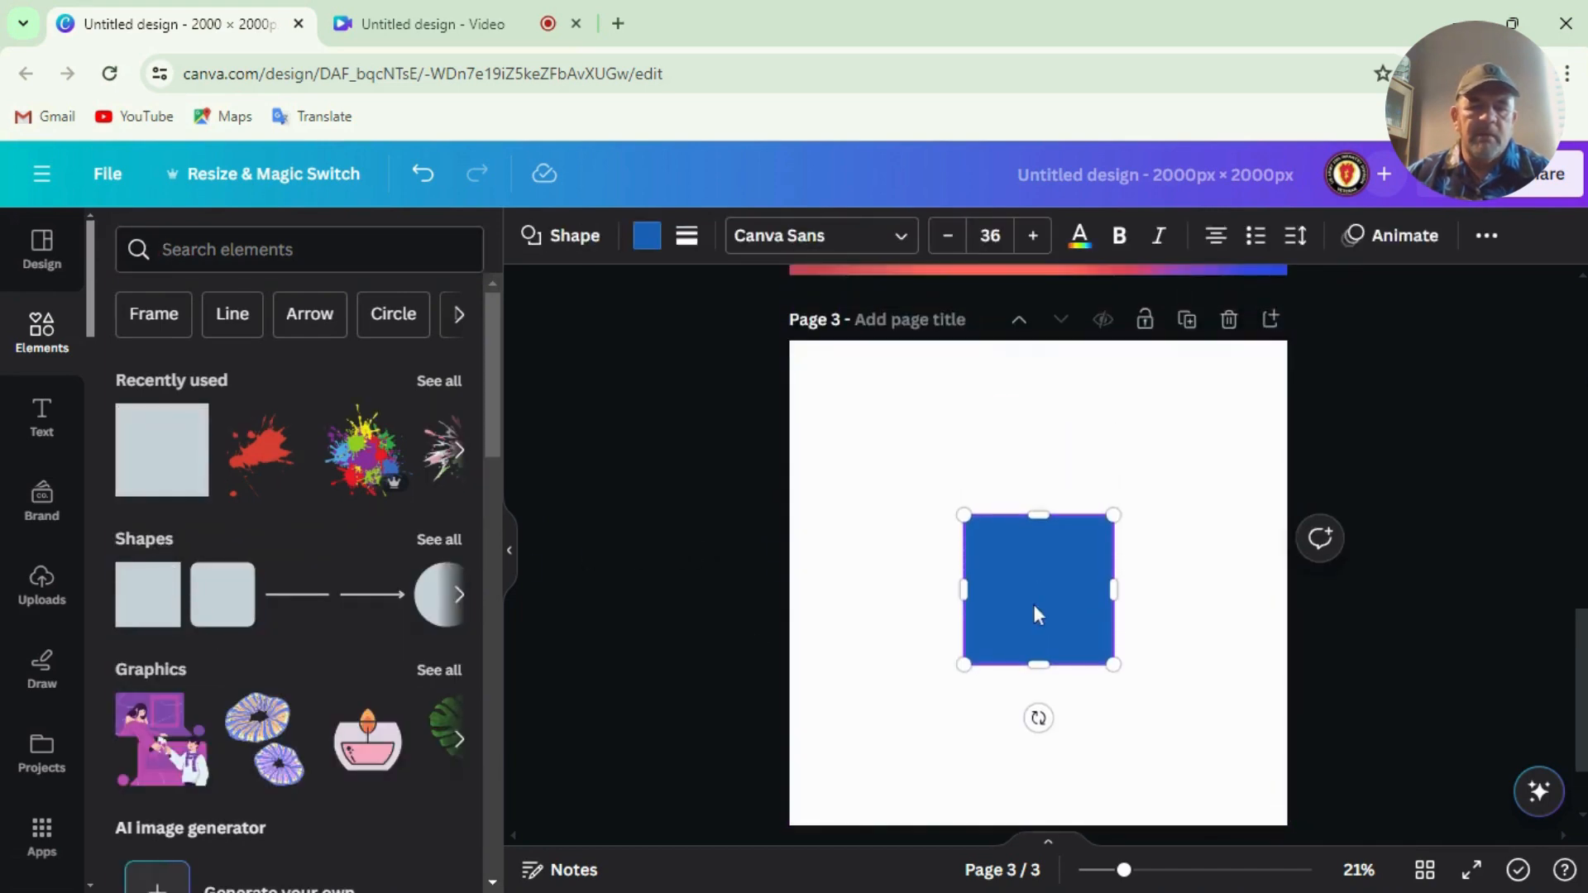
drag(1039, 616, 860, 432)
drag(865, 497, 881, 831)
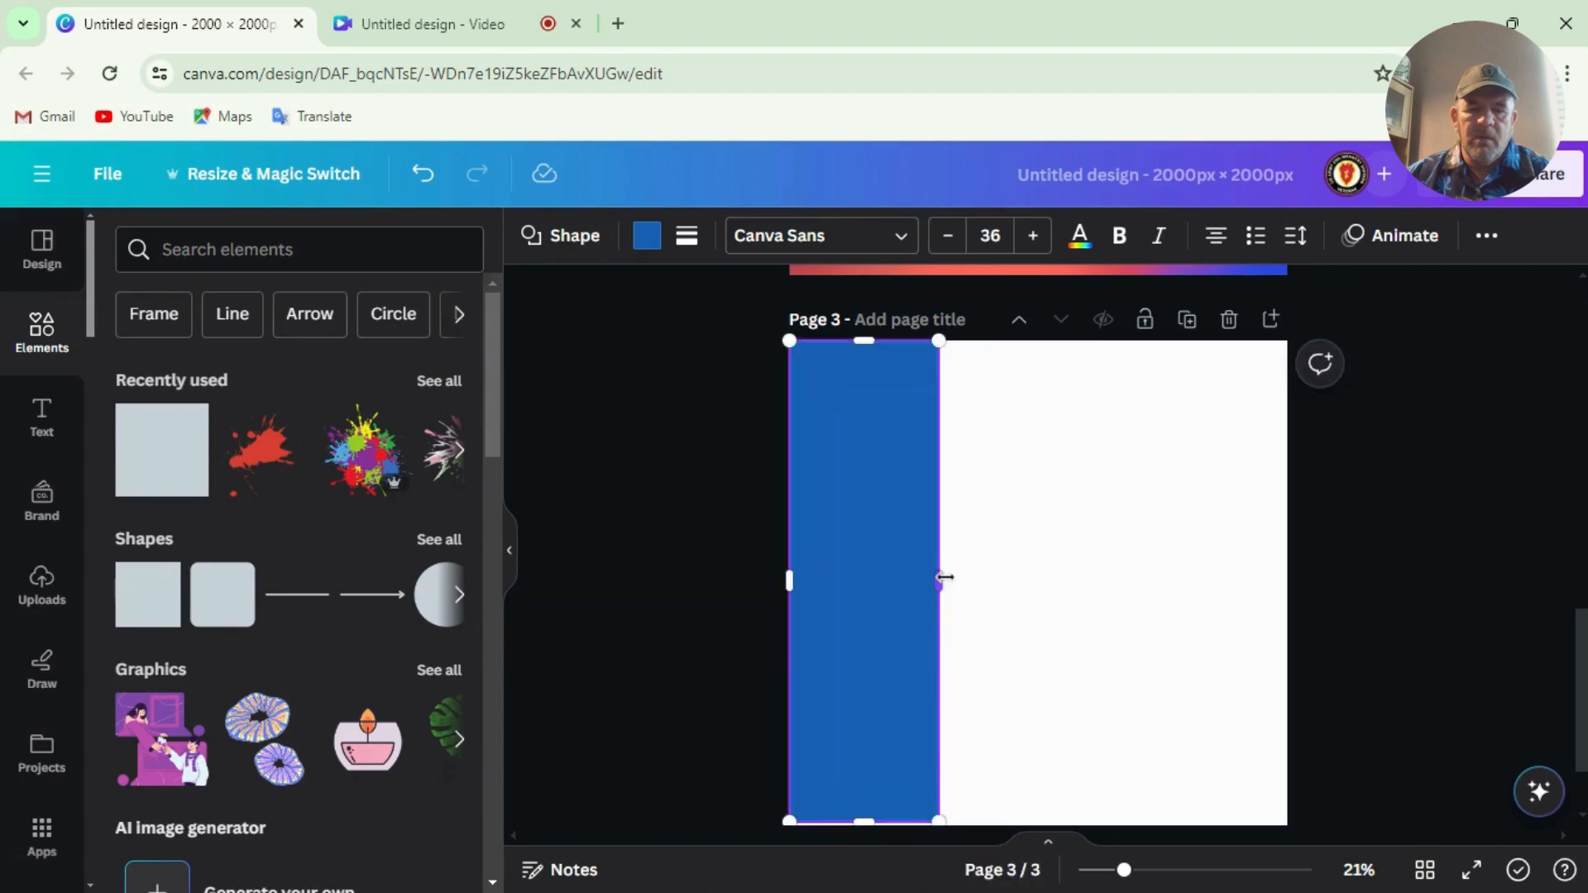
drag(942, 583, 958, 580)
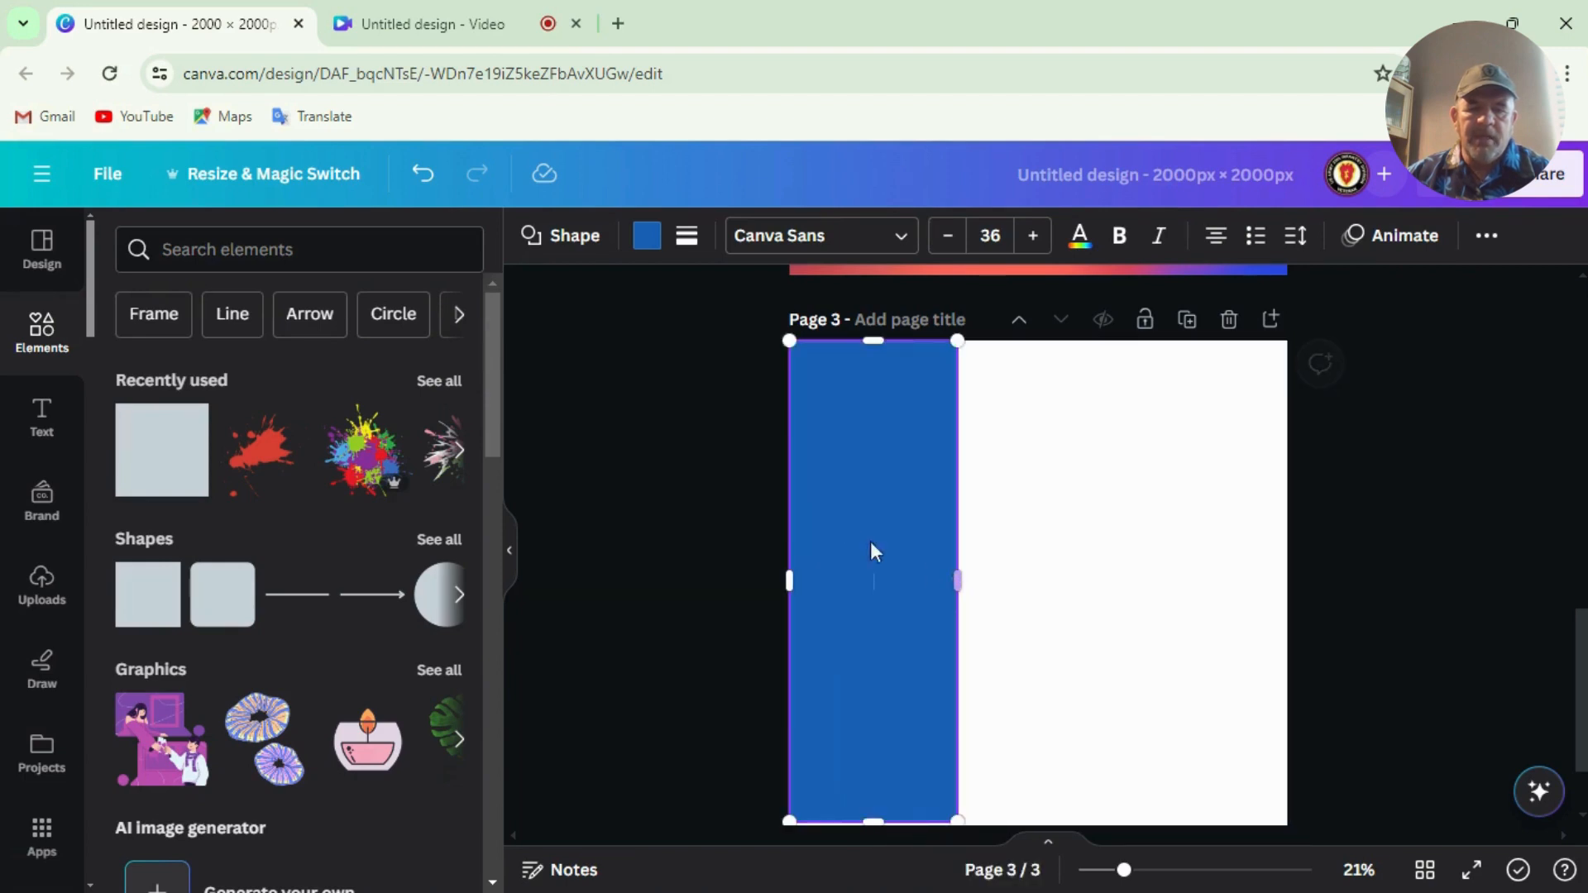
drag(875, 825, 875, 830)
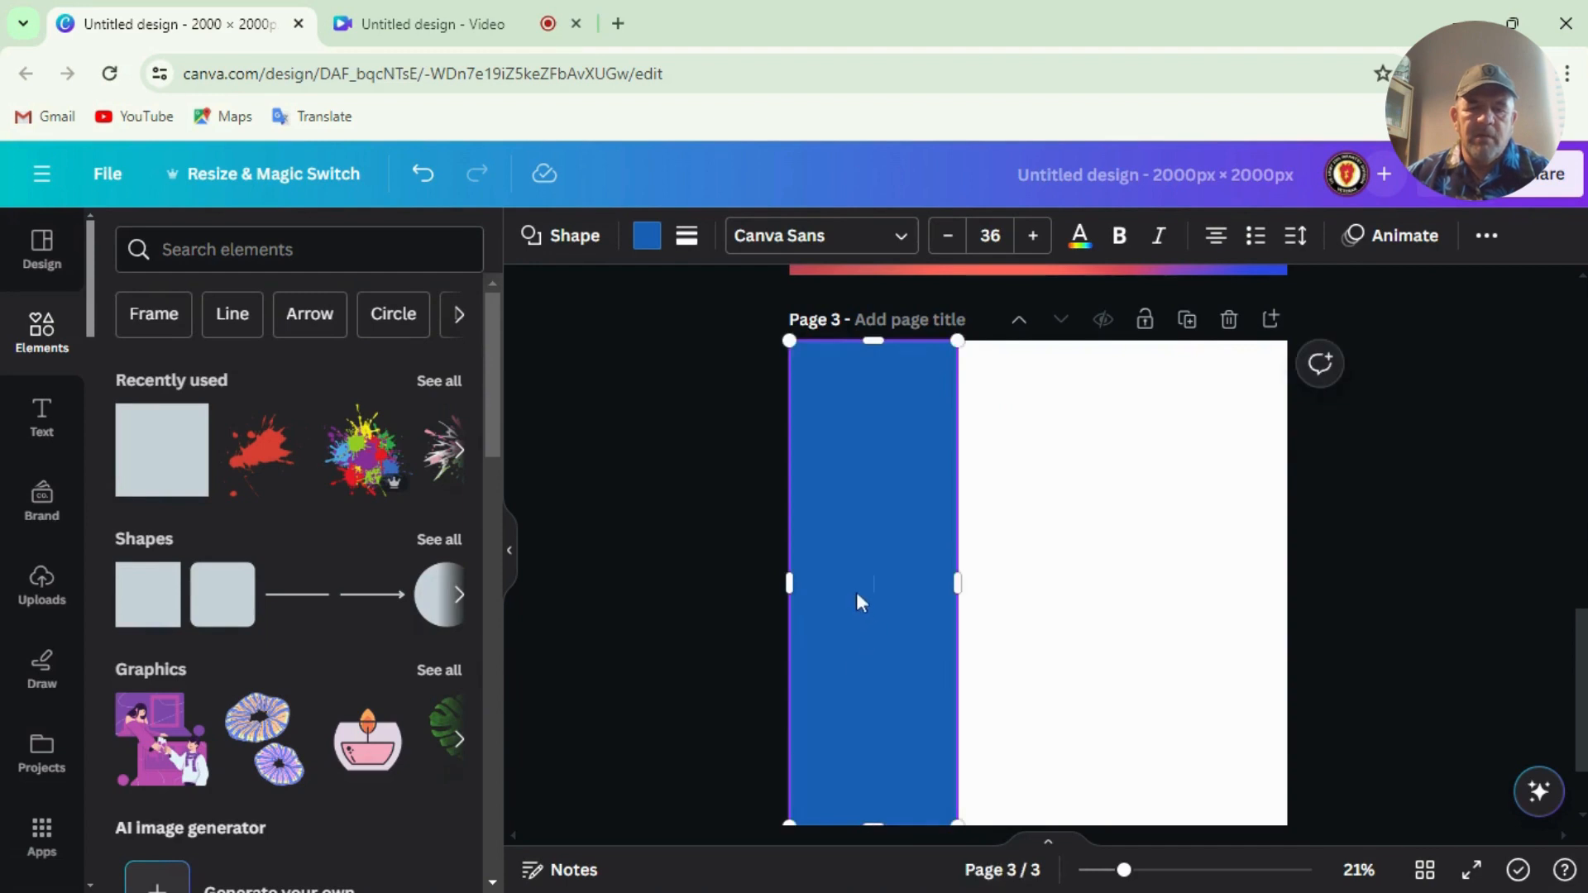
Step: Duplicate the blue stripe twice and arrange the three stripes across page 3 with even white gaps between them
click(852, 553)
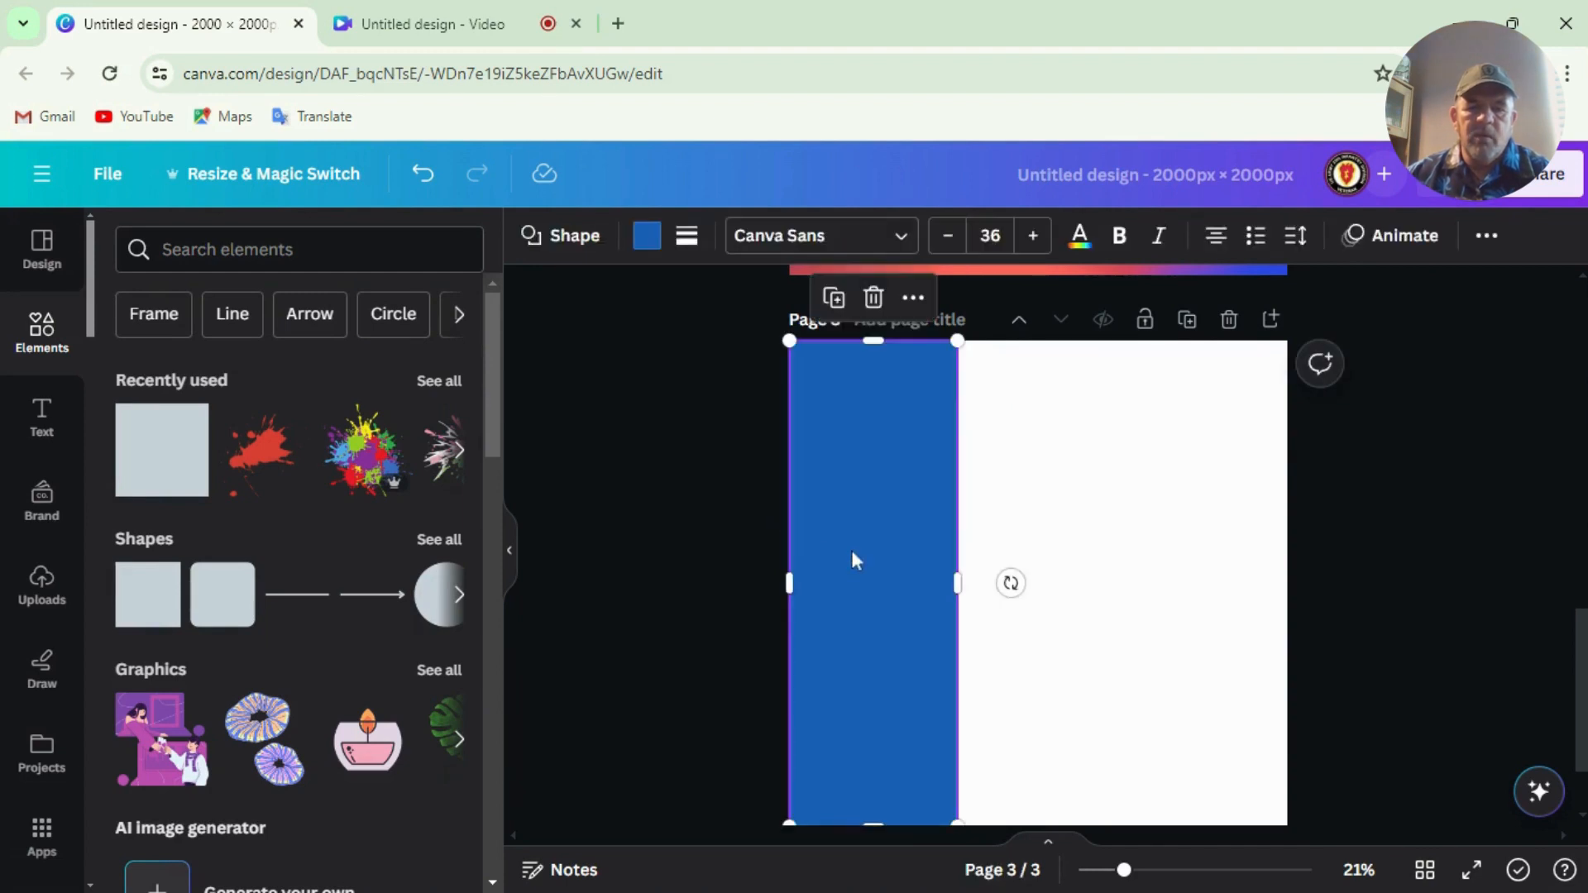
right_click(851, 551)
click(928, 425)
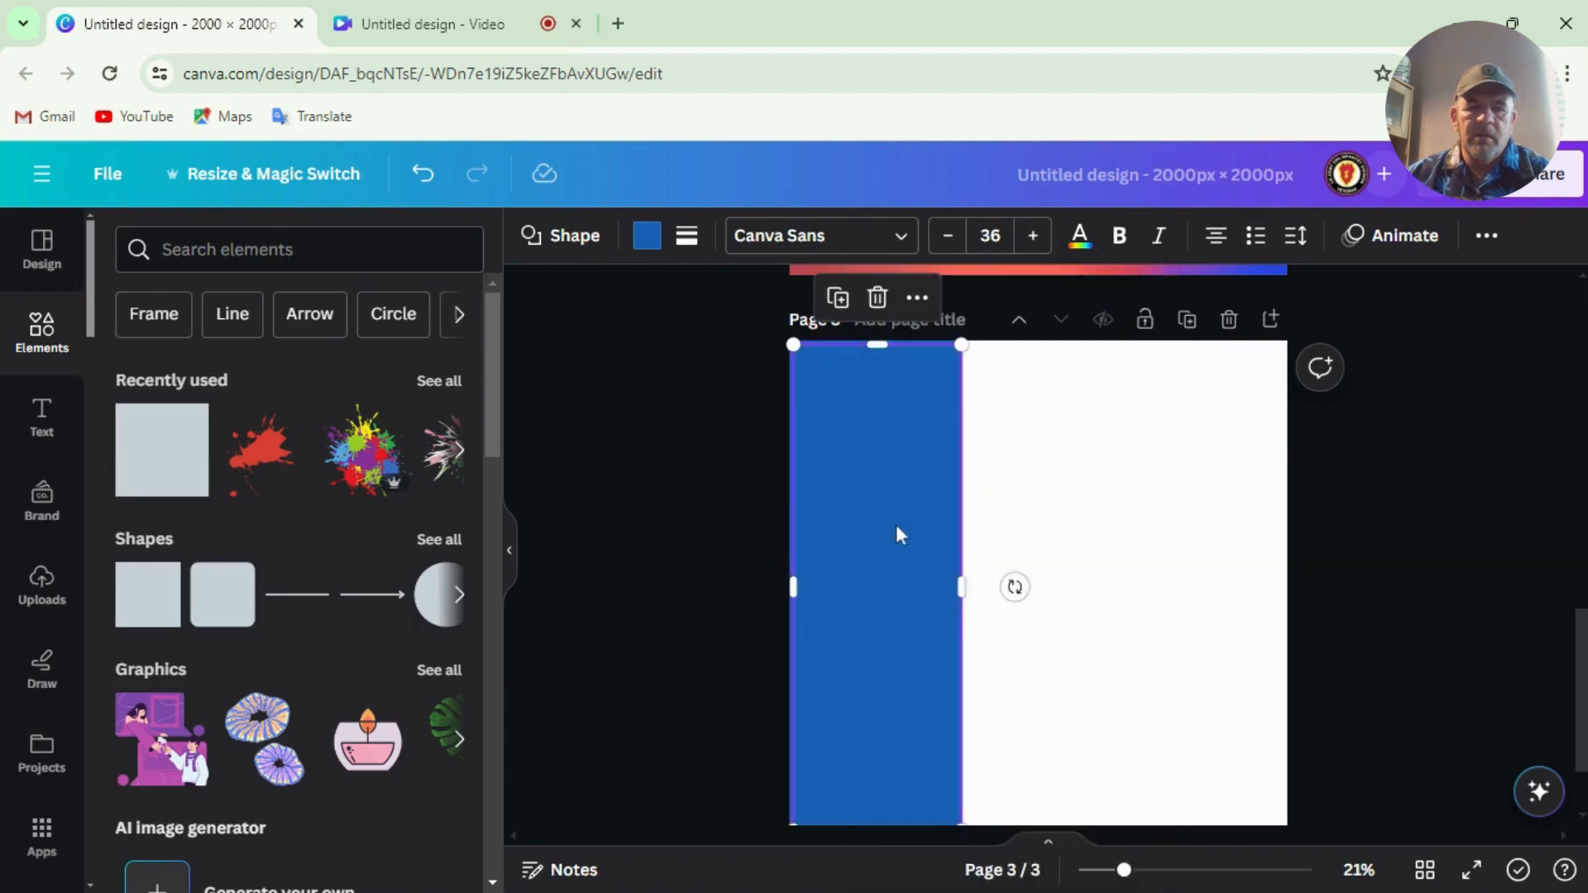
drag(896, 531, 1066, 519)
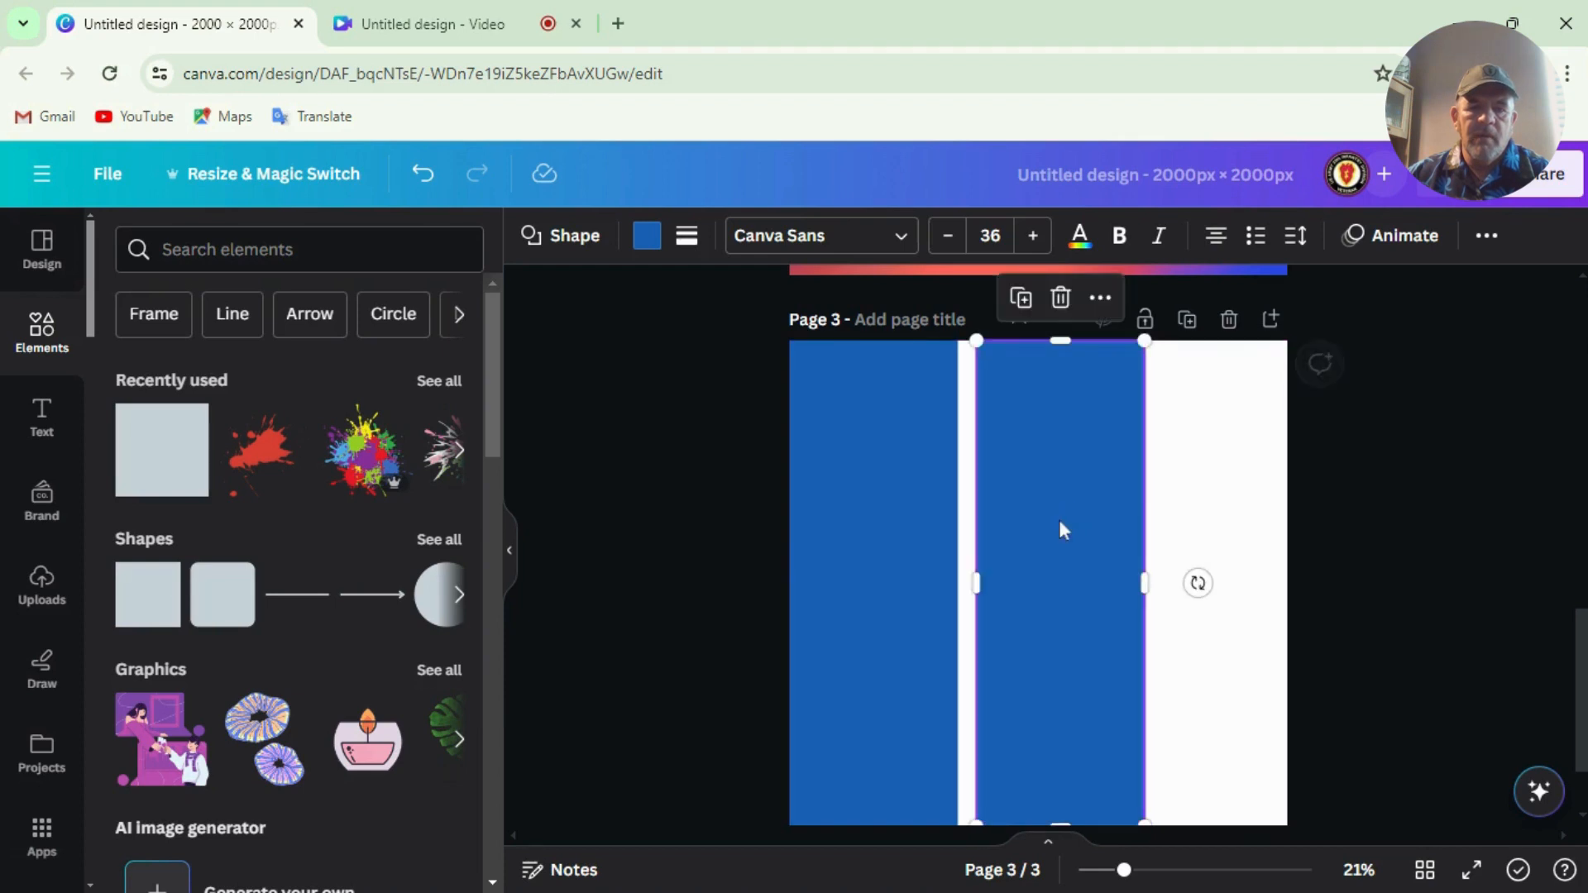
click(1021, 298)
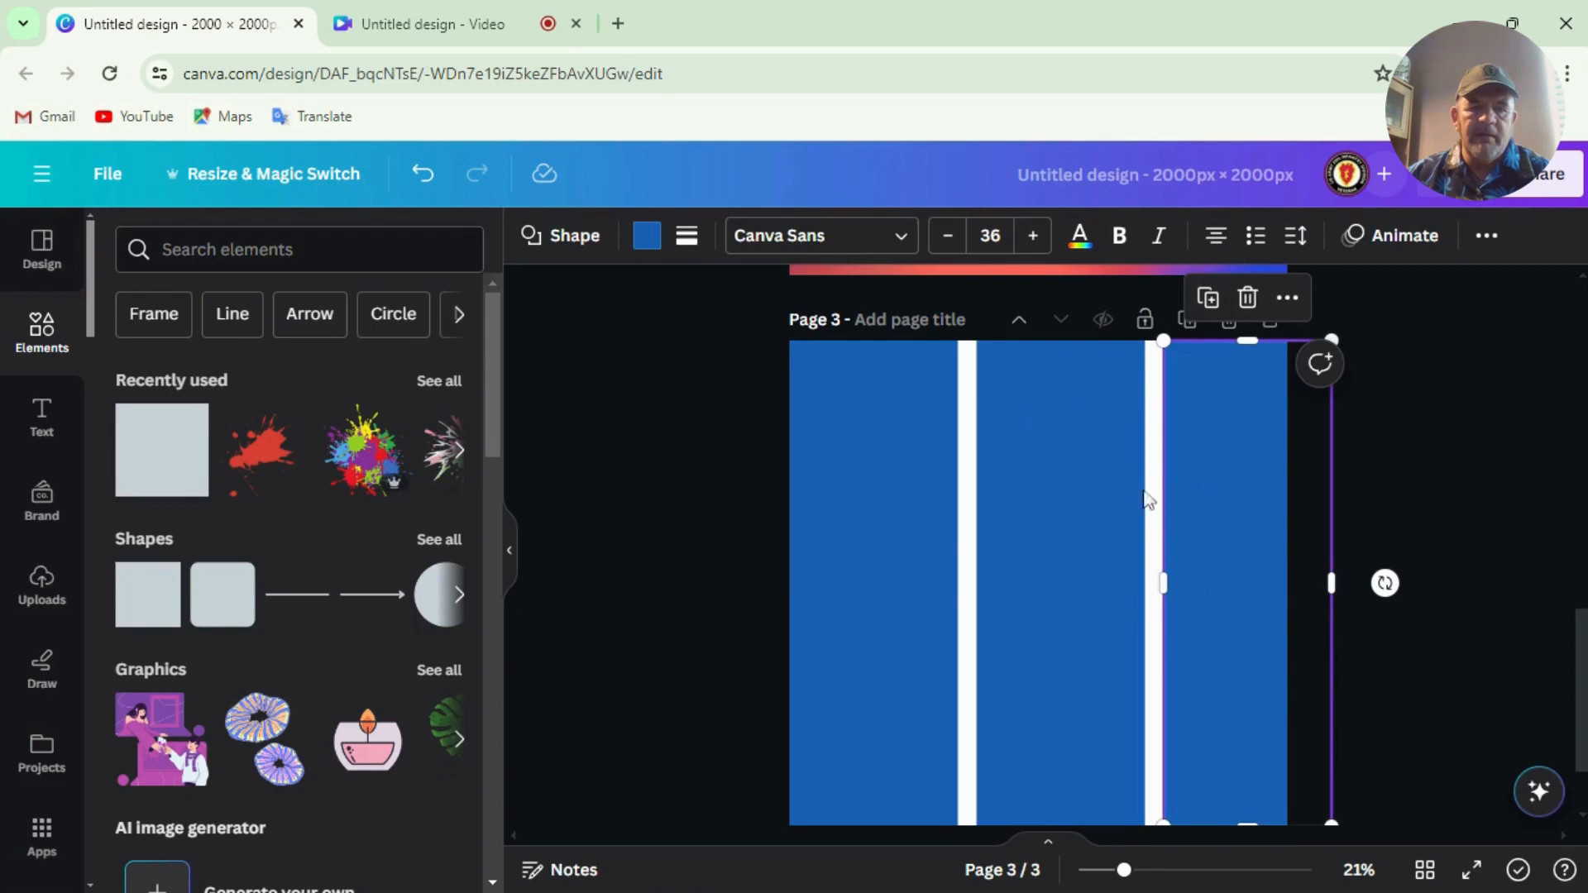
drag(917, 489, 1019, 473)
click(1034, 484)
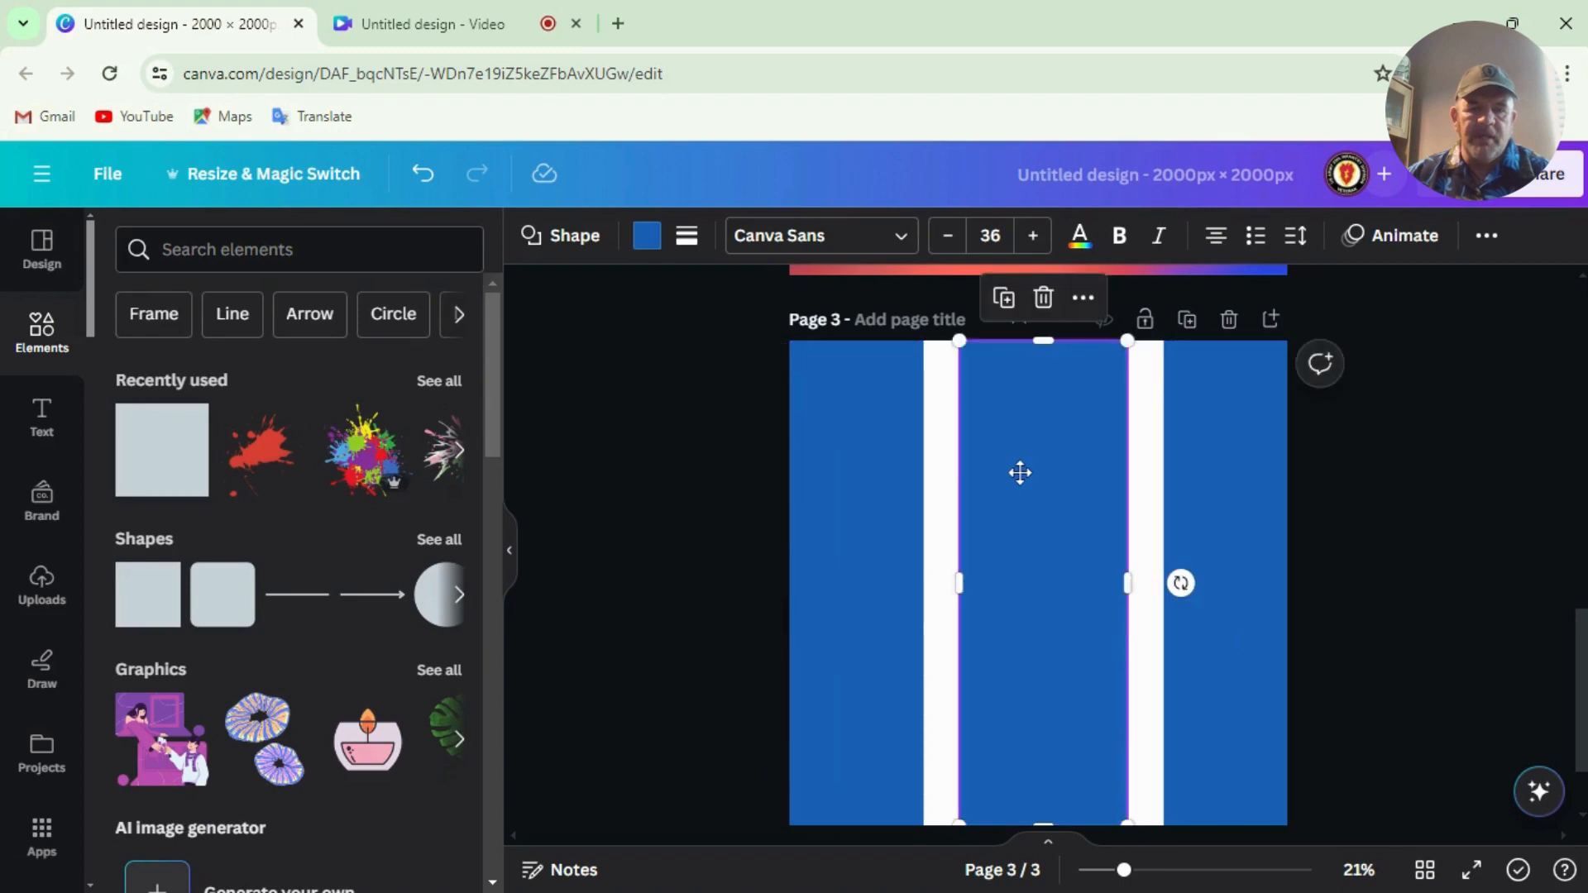
Step: Change page 3's background color to the yellow from the brand palette
click(949, 431)
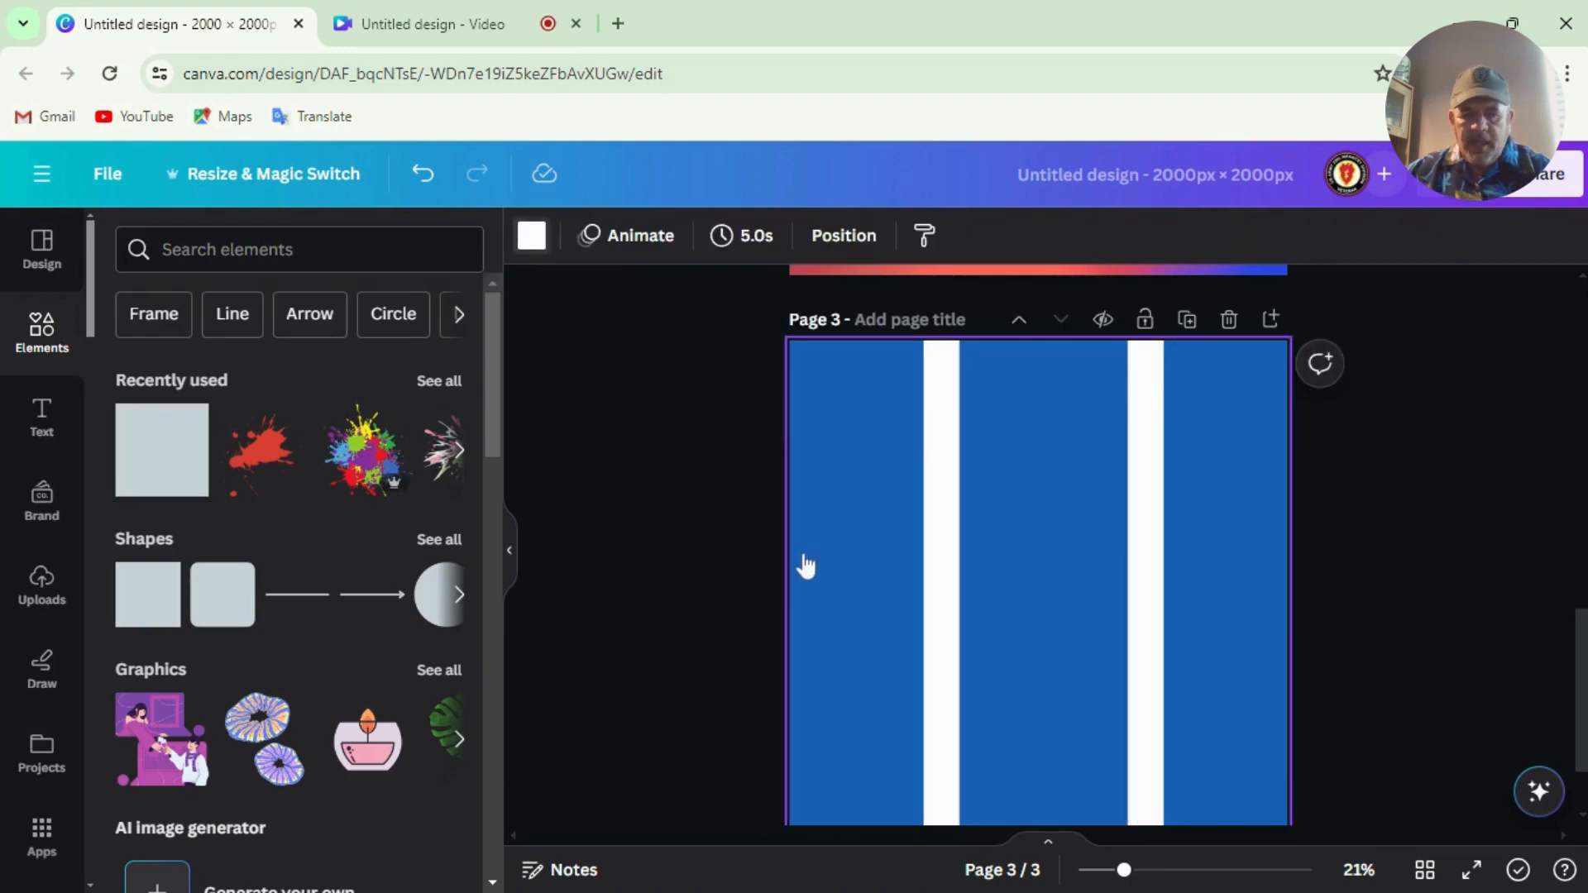
scroll(414, 663, down, 3)
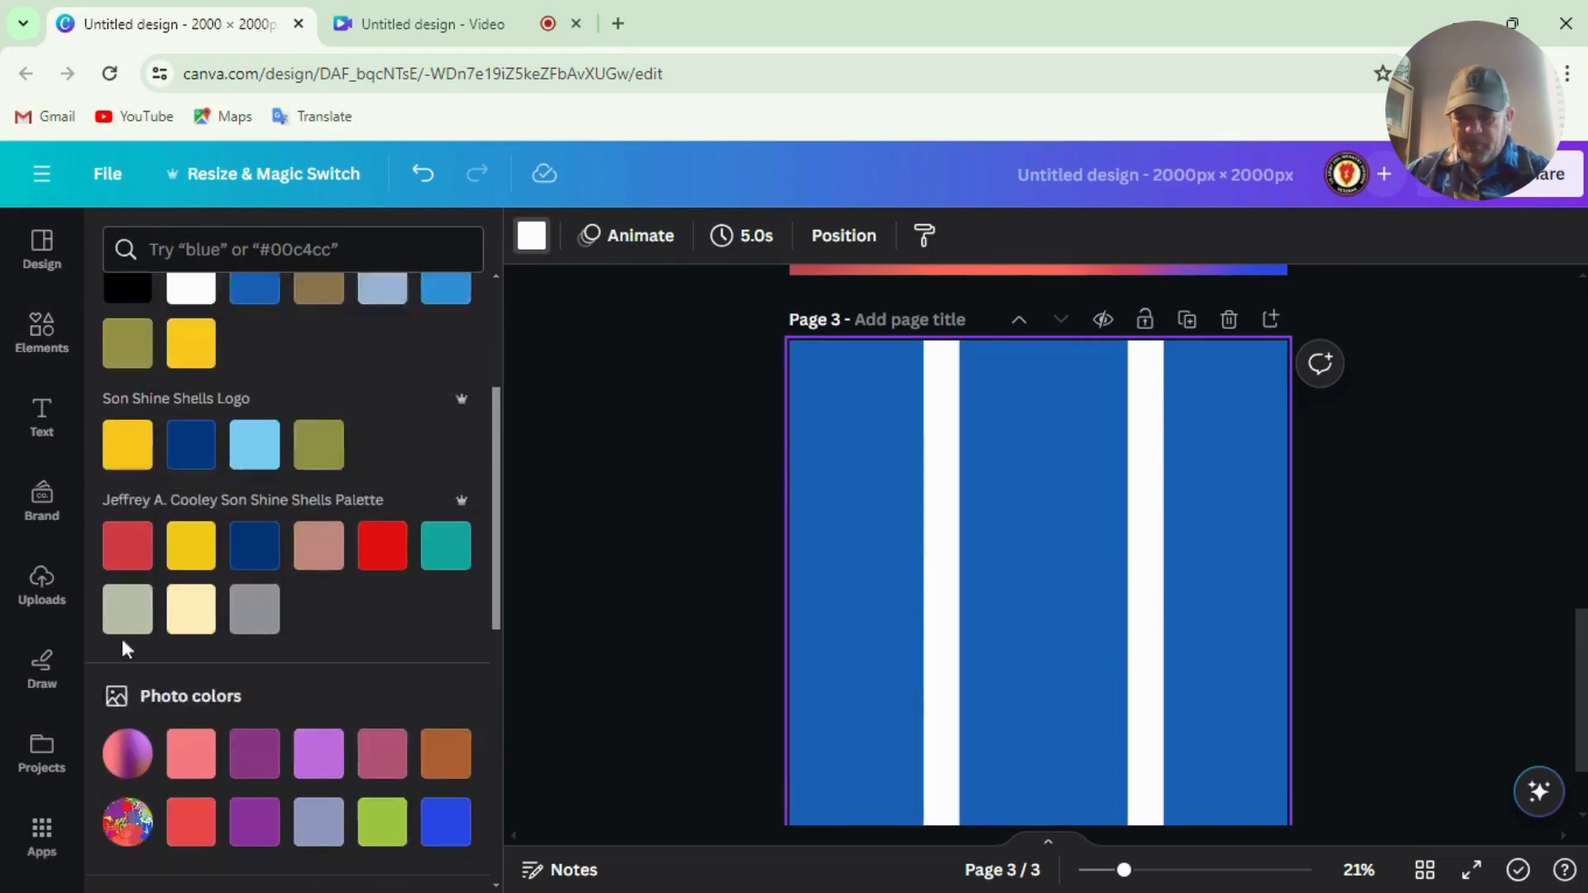
scroll(121, 636, down, 1)
click(191, 470)
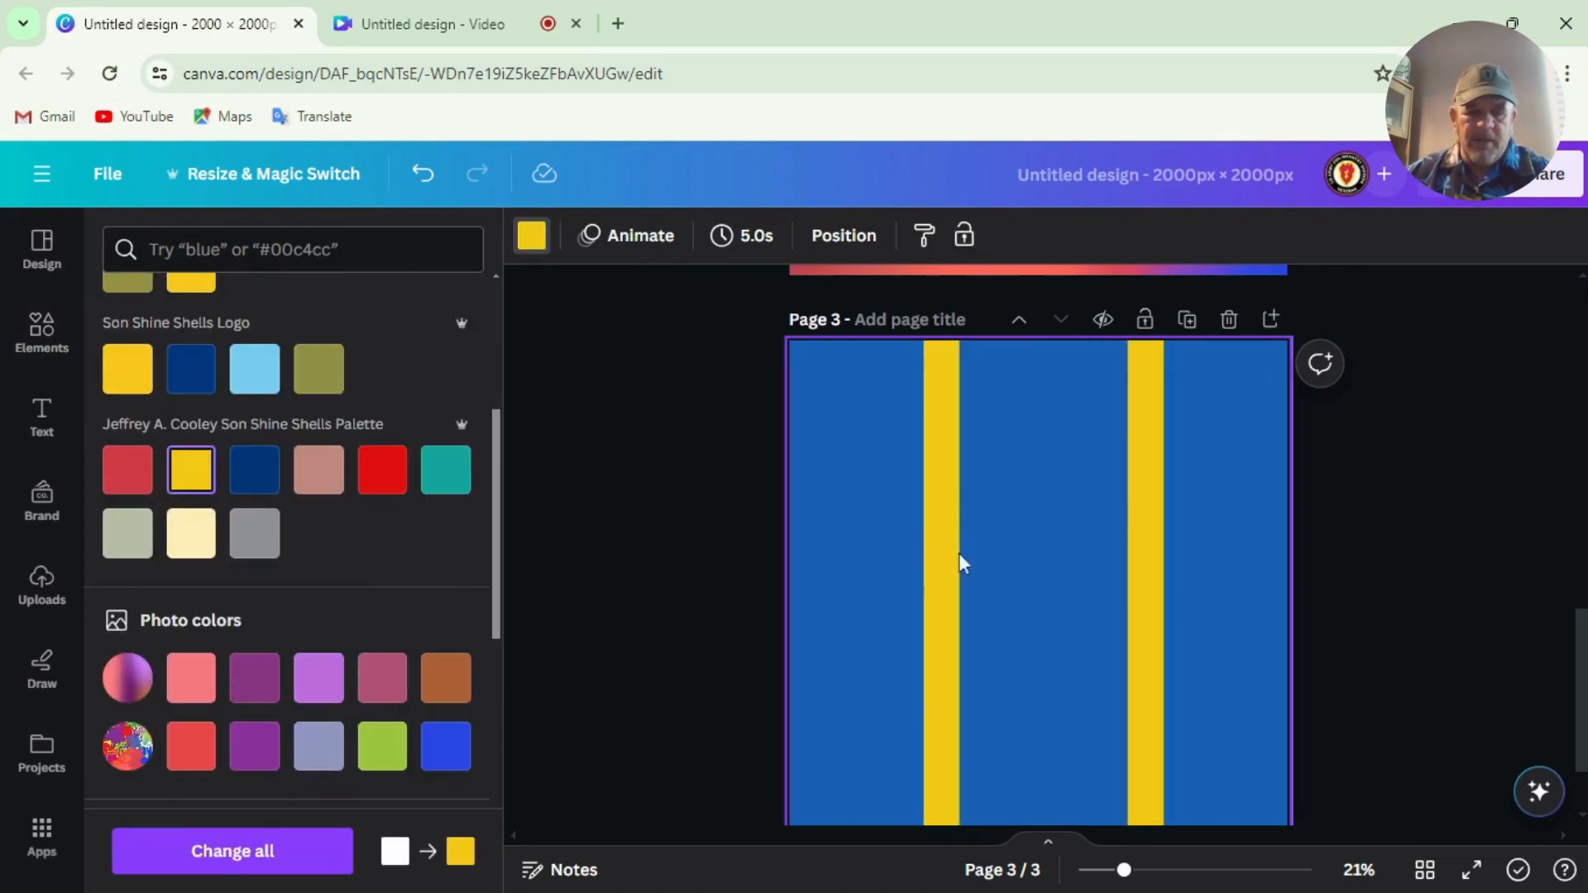
Step: Recolor the middle stripe, trying light orange first and settling on the default solid green
click(996, 546)
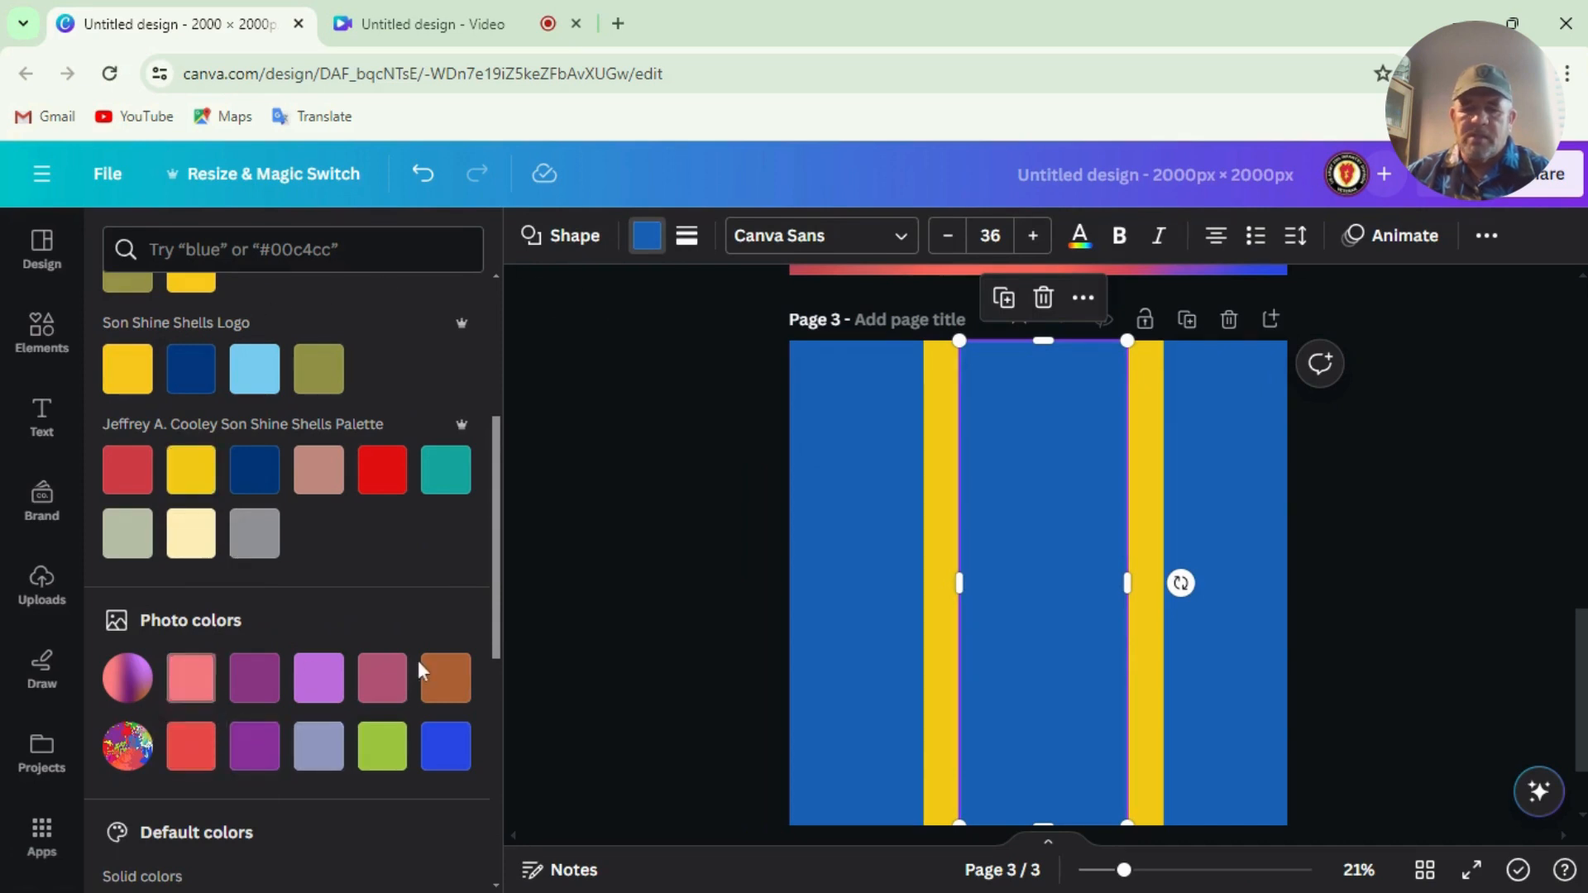
scroll(411, 659, up, 3)
scroll(412, 659, down, 5)
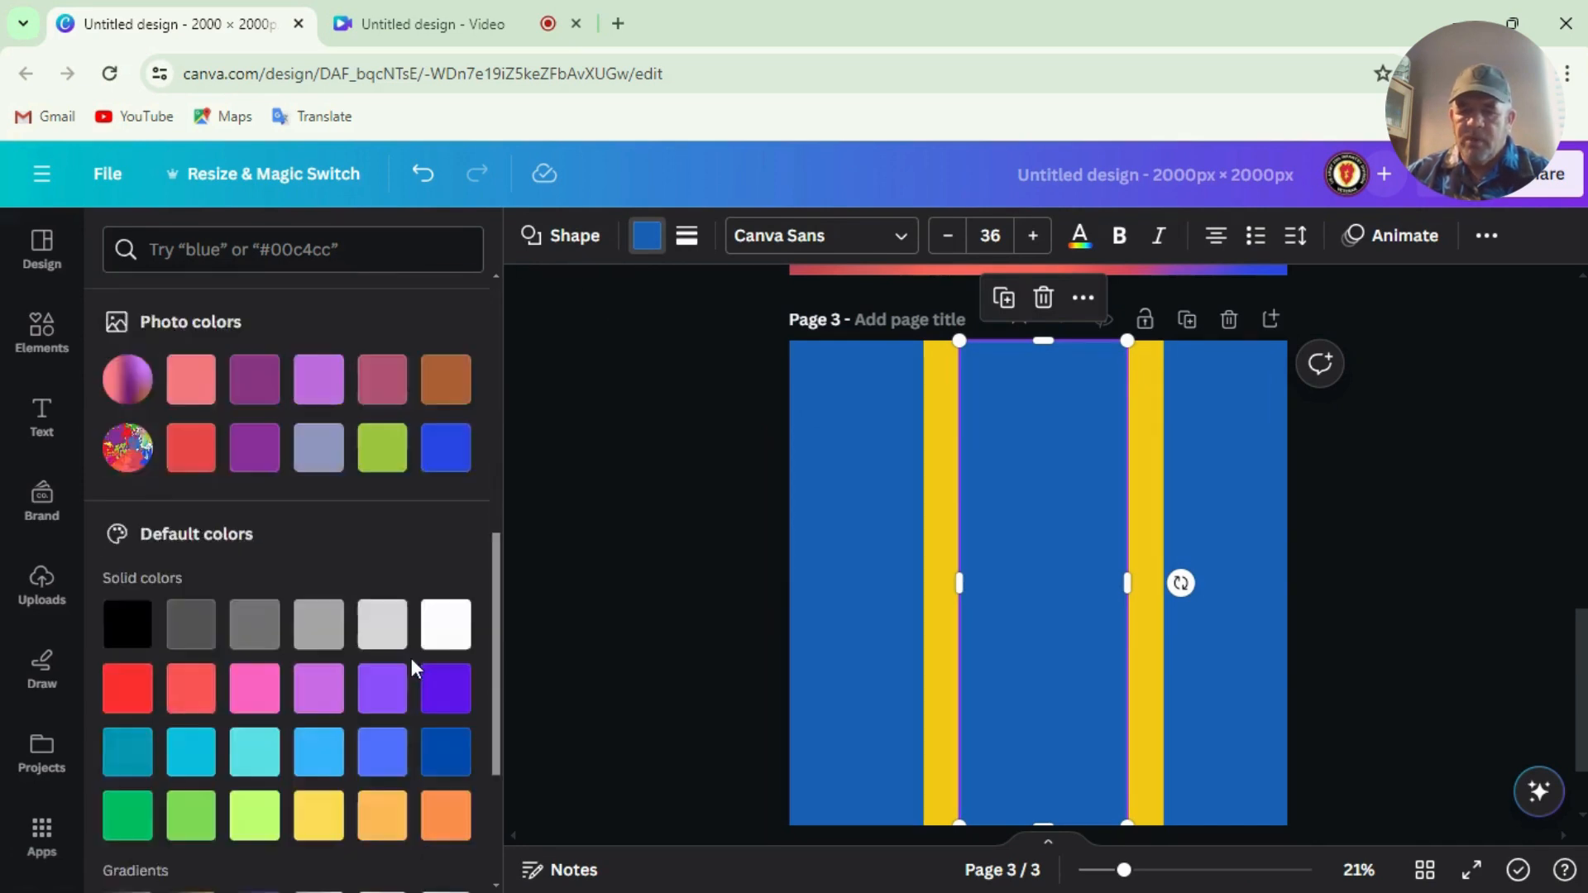
scroll(410, 661, down, 3)
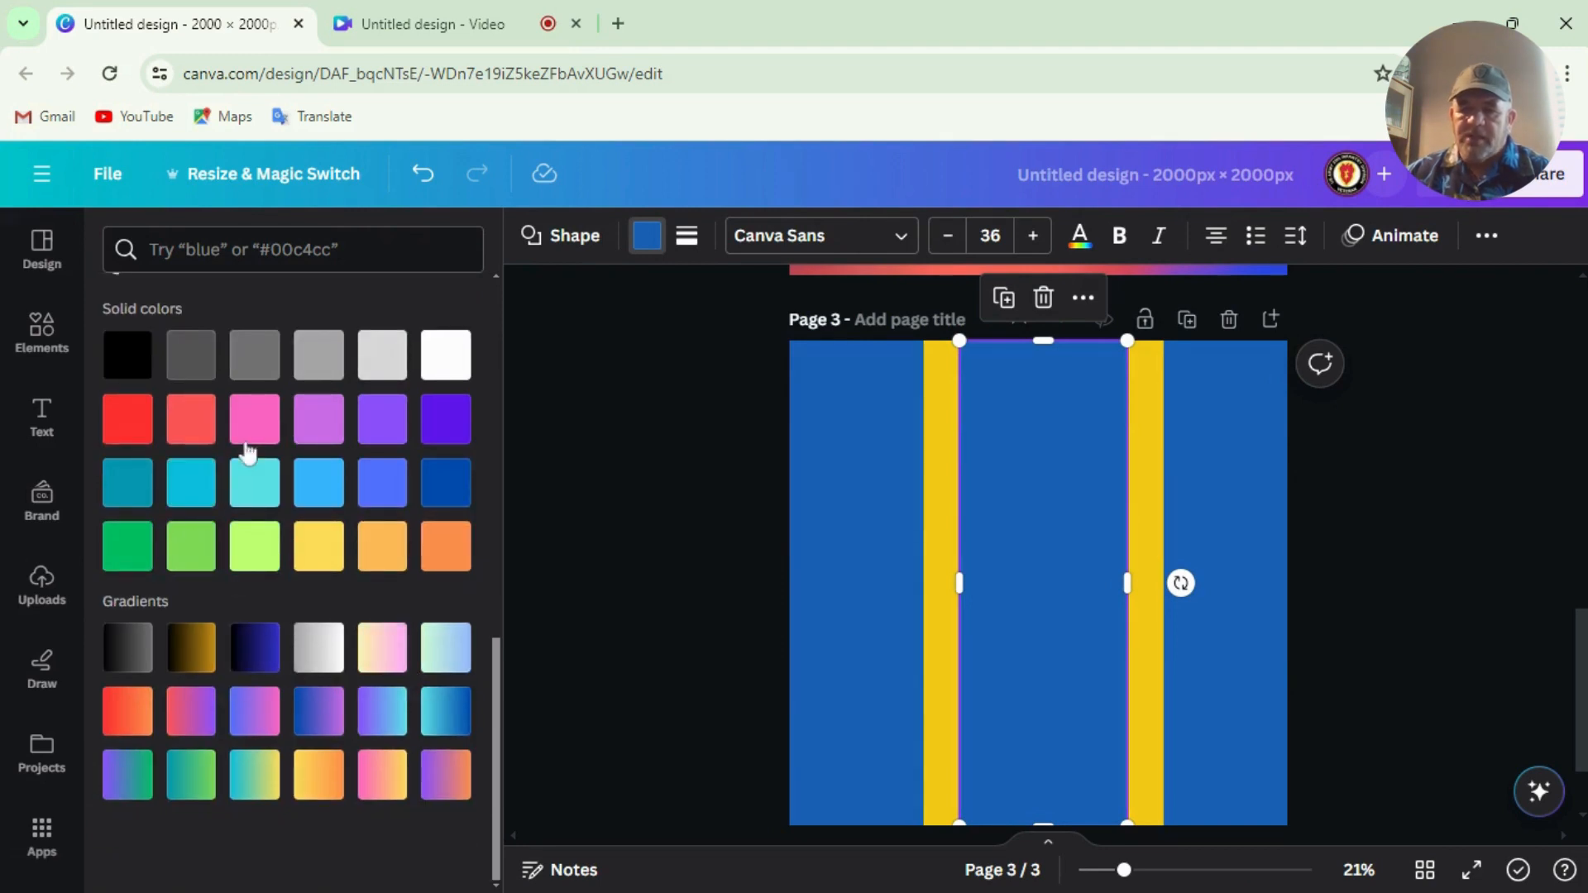
click(382, 546)
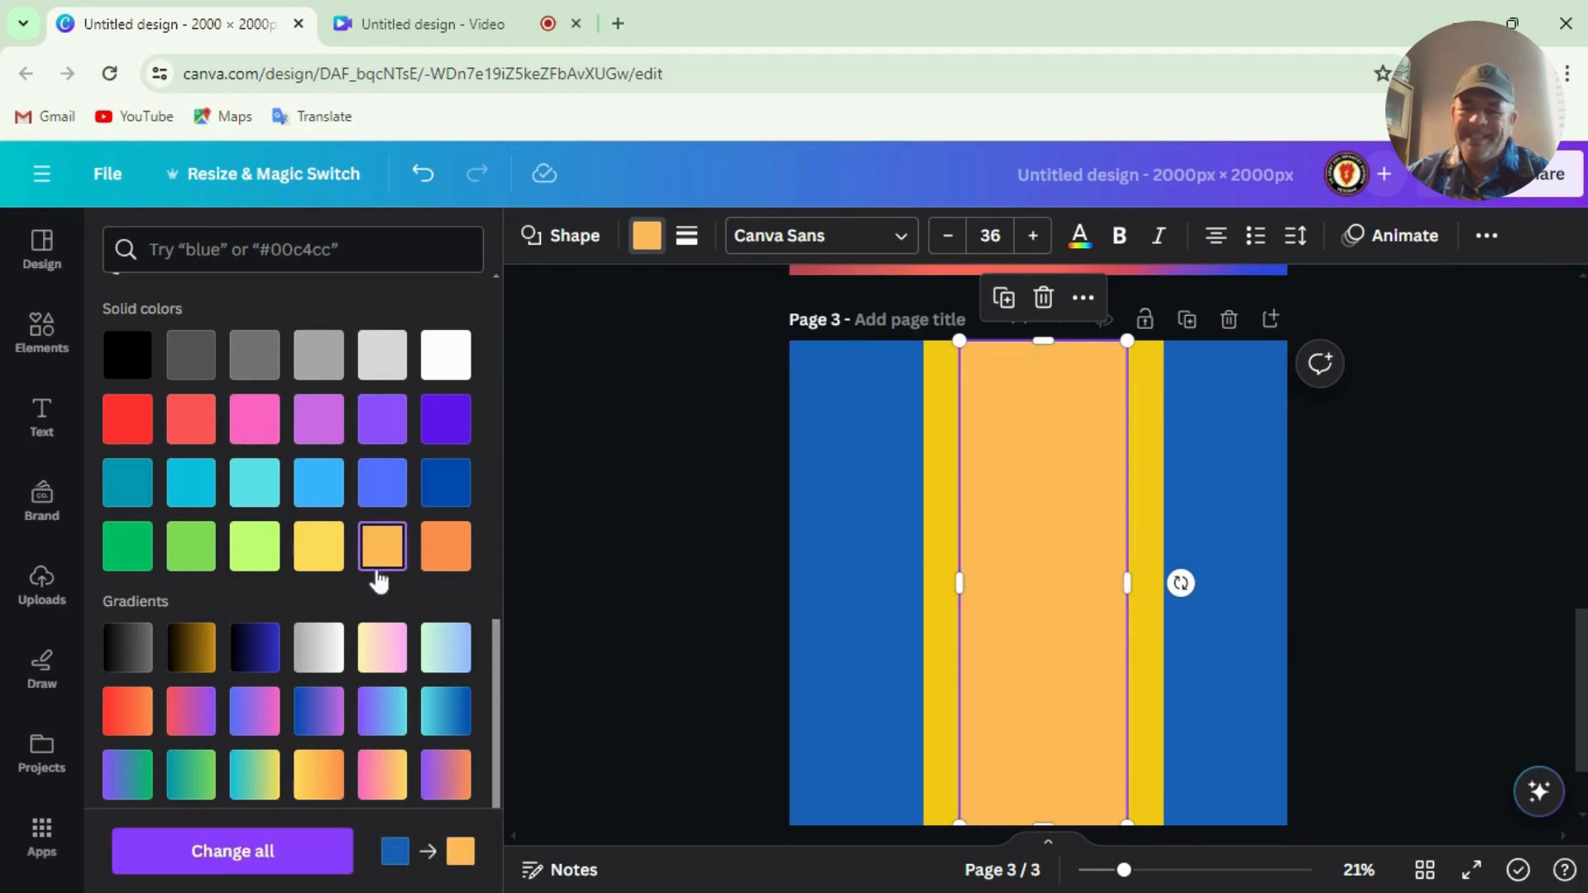
click(126, 548)
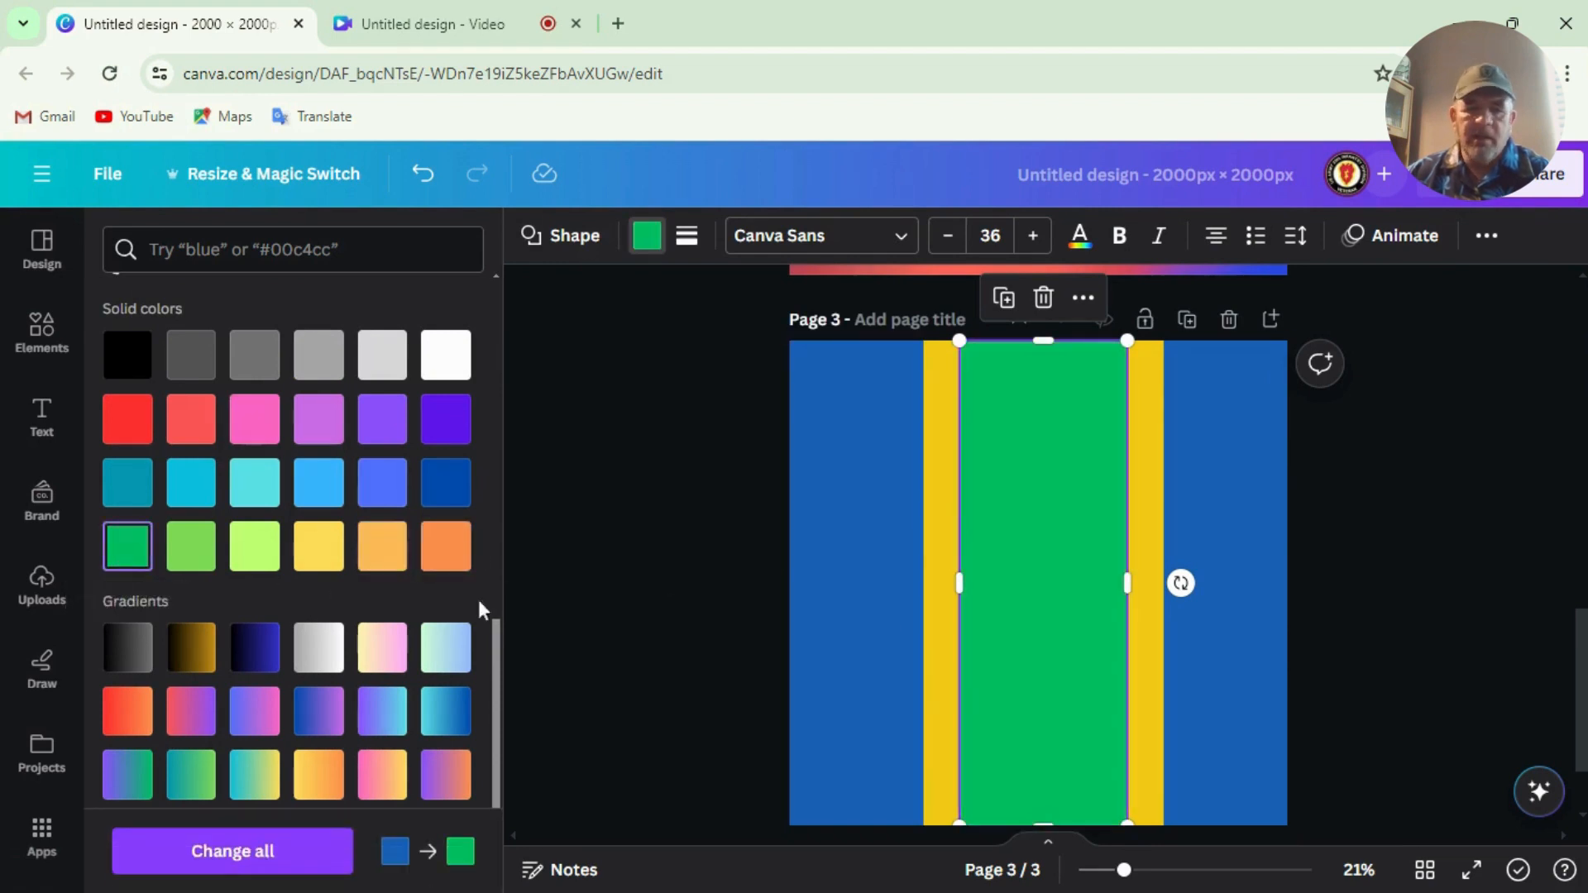
Step: Recolor the right stripe coral red and the left stripe the dark navy blue from the brand palette
click(1225, 514)
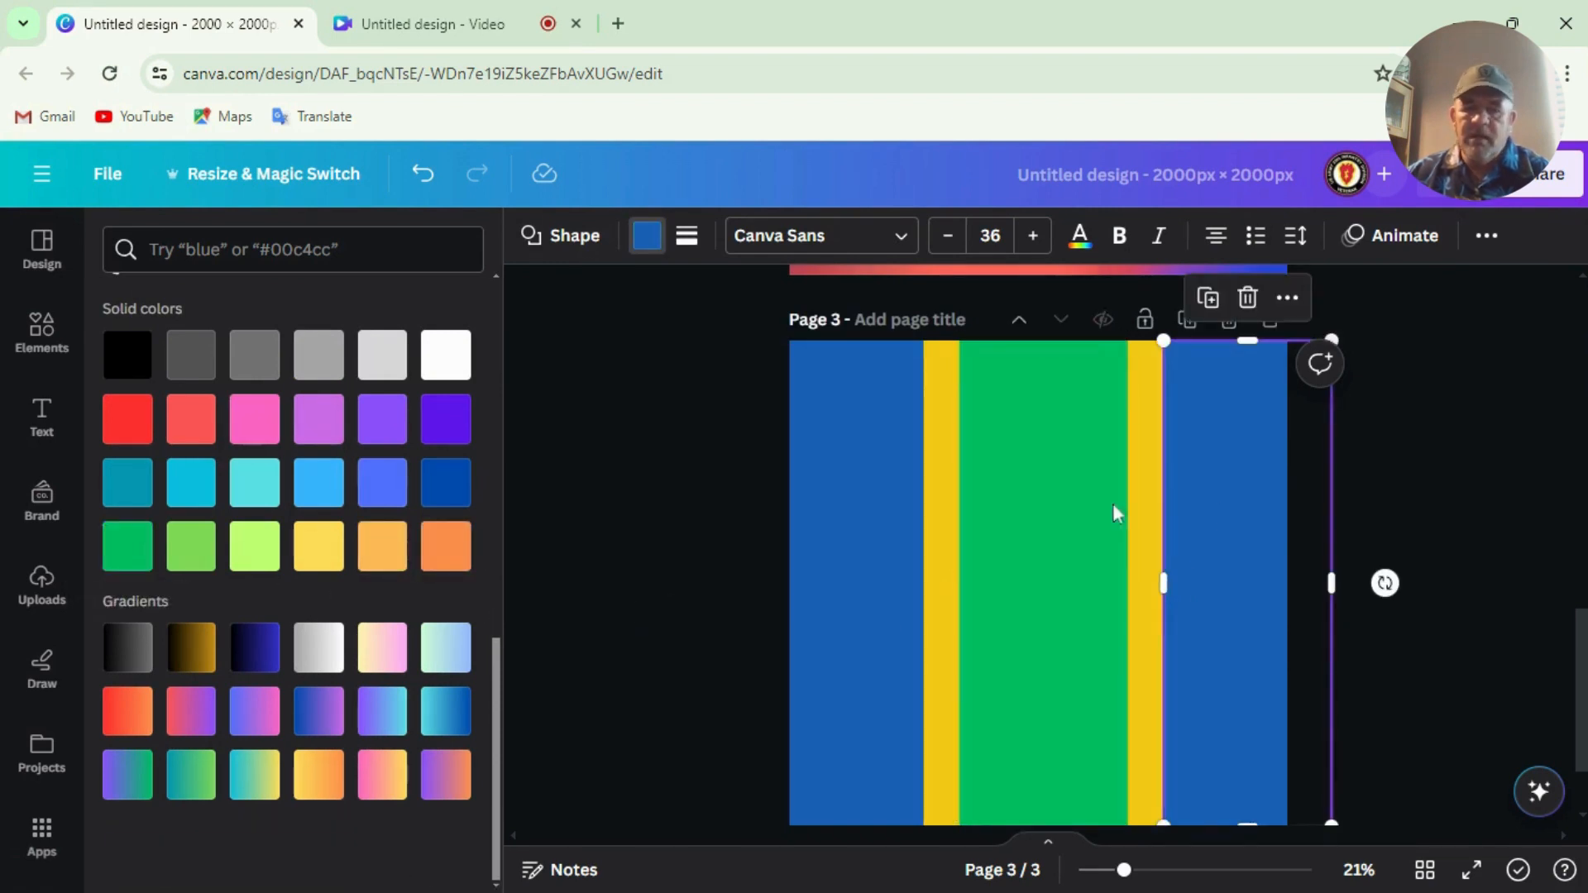
click(191, 420)
click(847, 606)
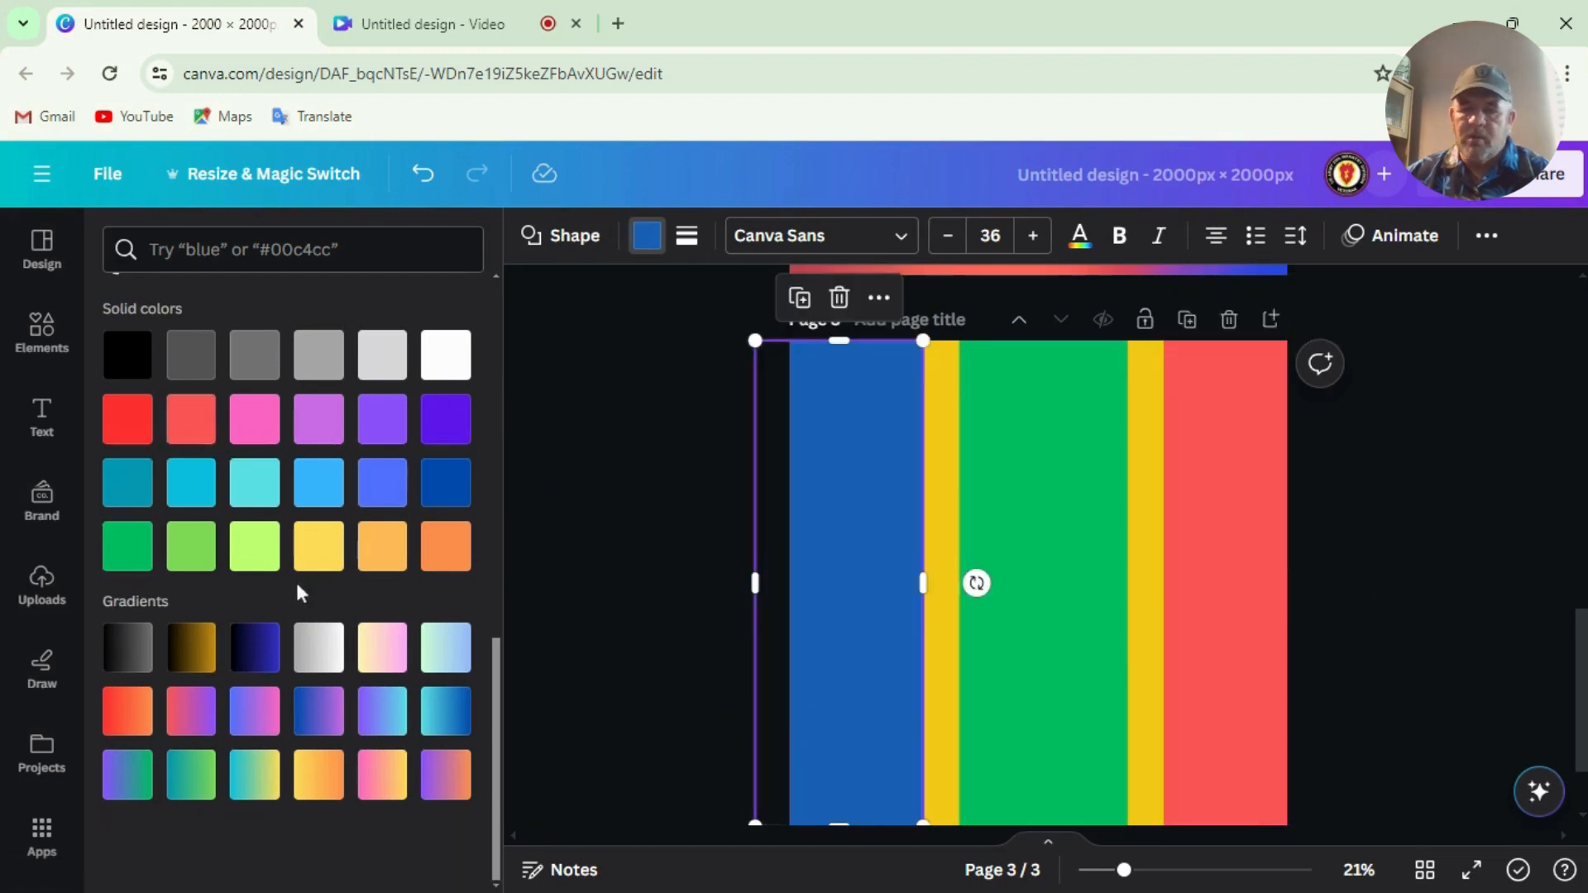
scroll(322, 542, up, 4)
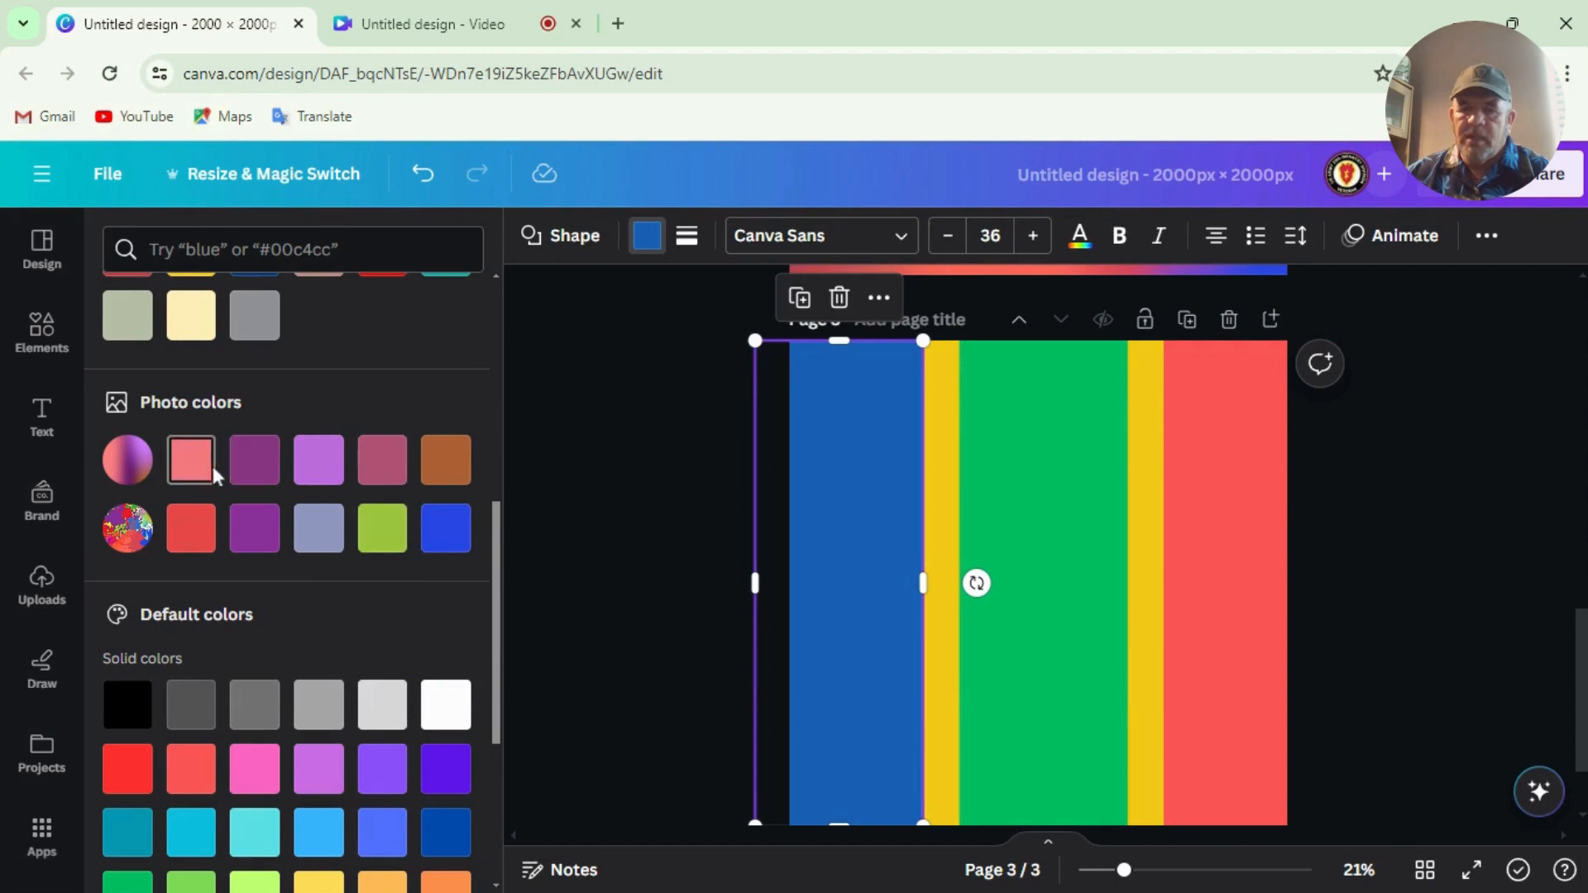
scroll(200, 463, up, 2)
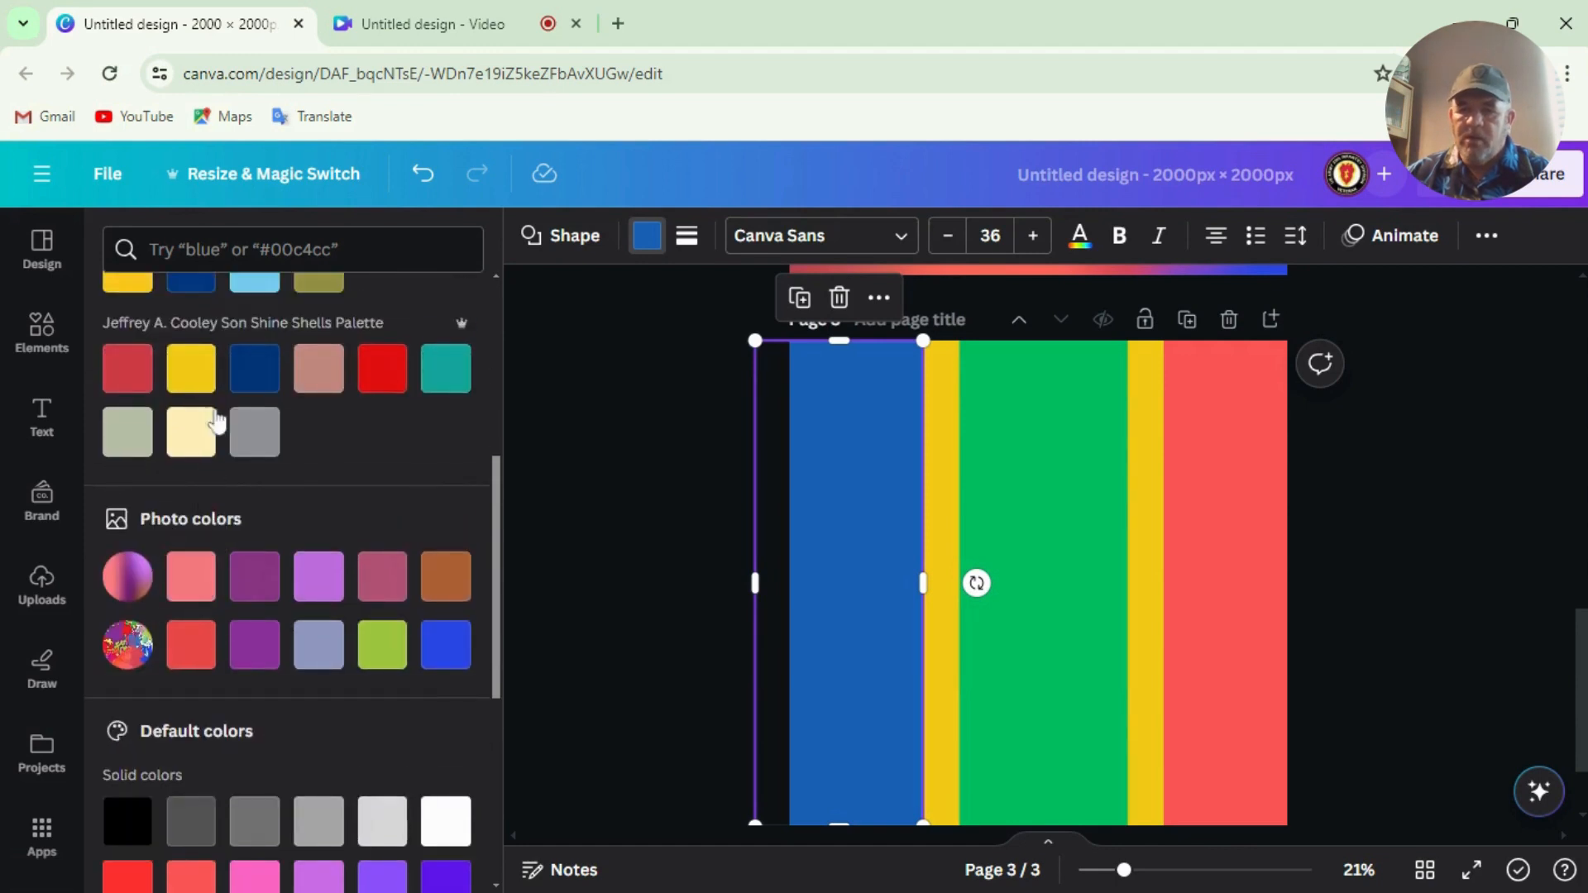
click(265, 387)
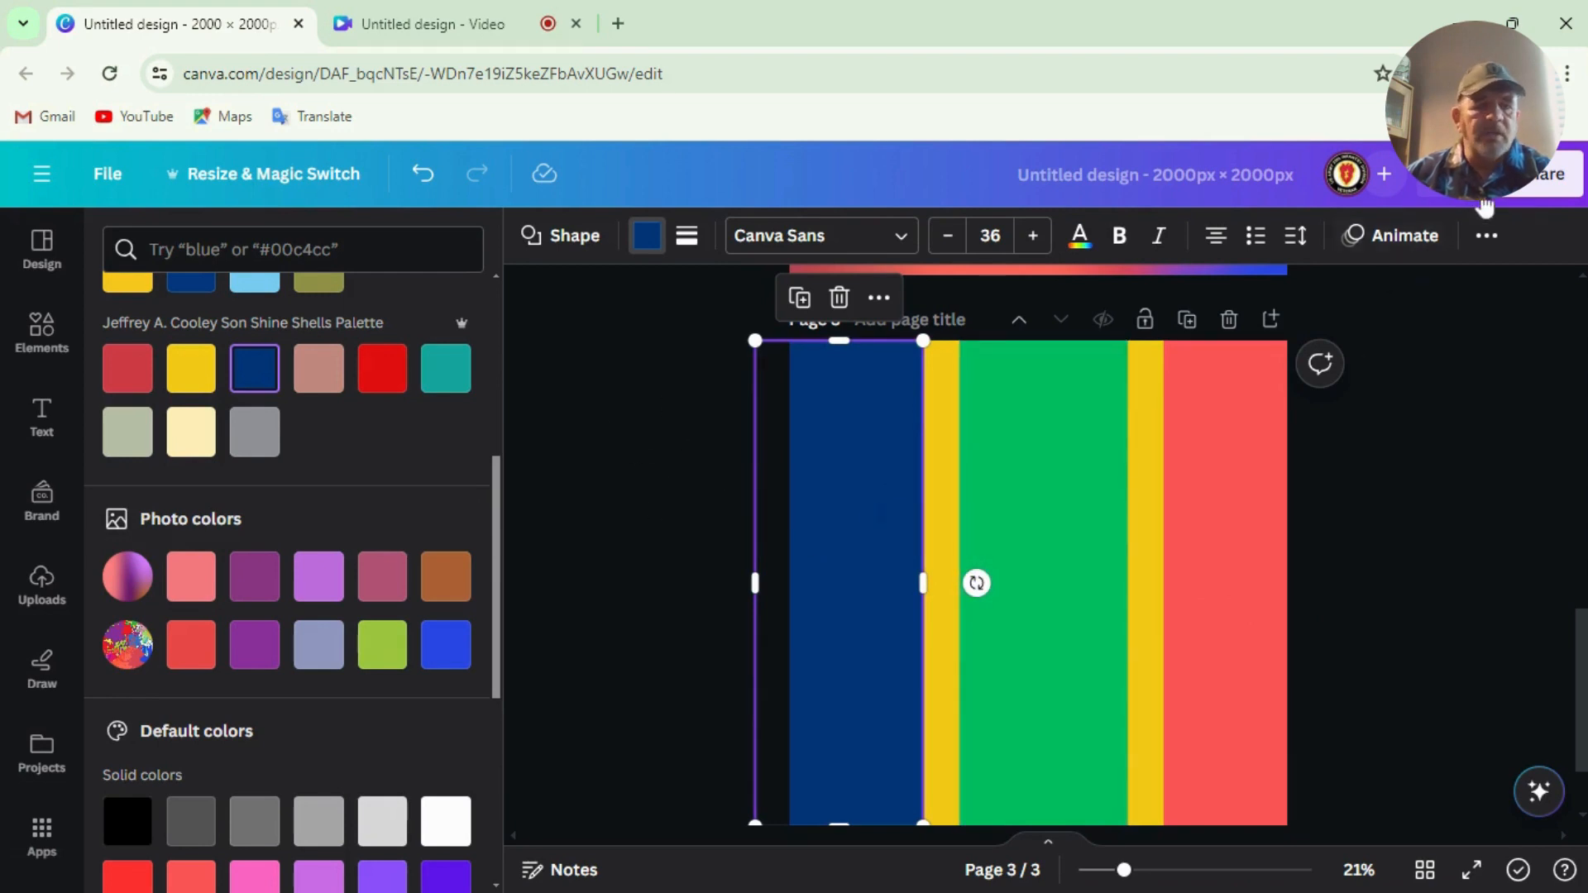
Step: Download only the current page (Page 3) as a PNG at 2,000 × 2,000 px
click(1545, 174)
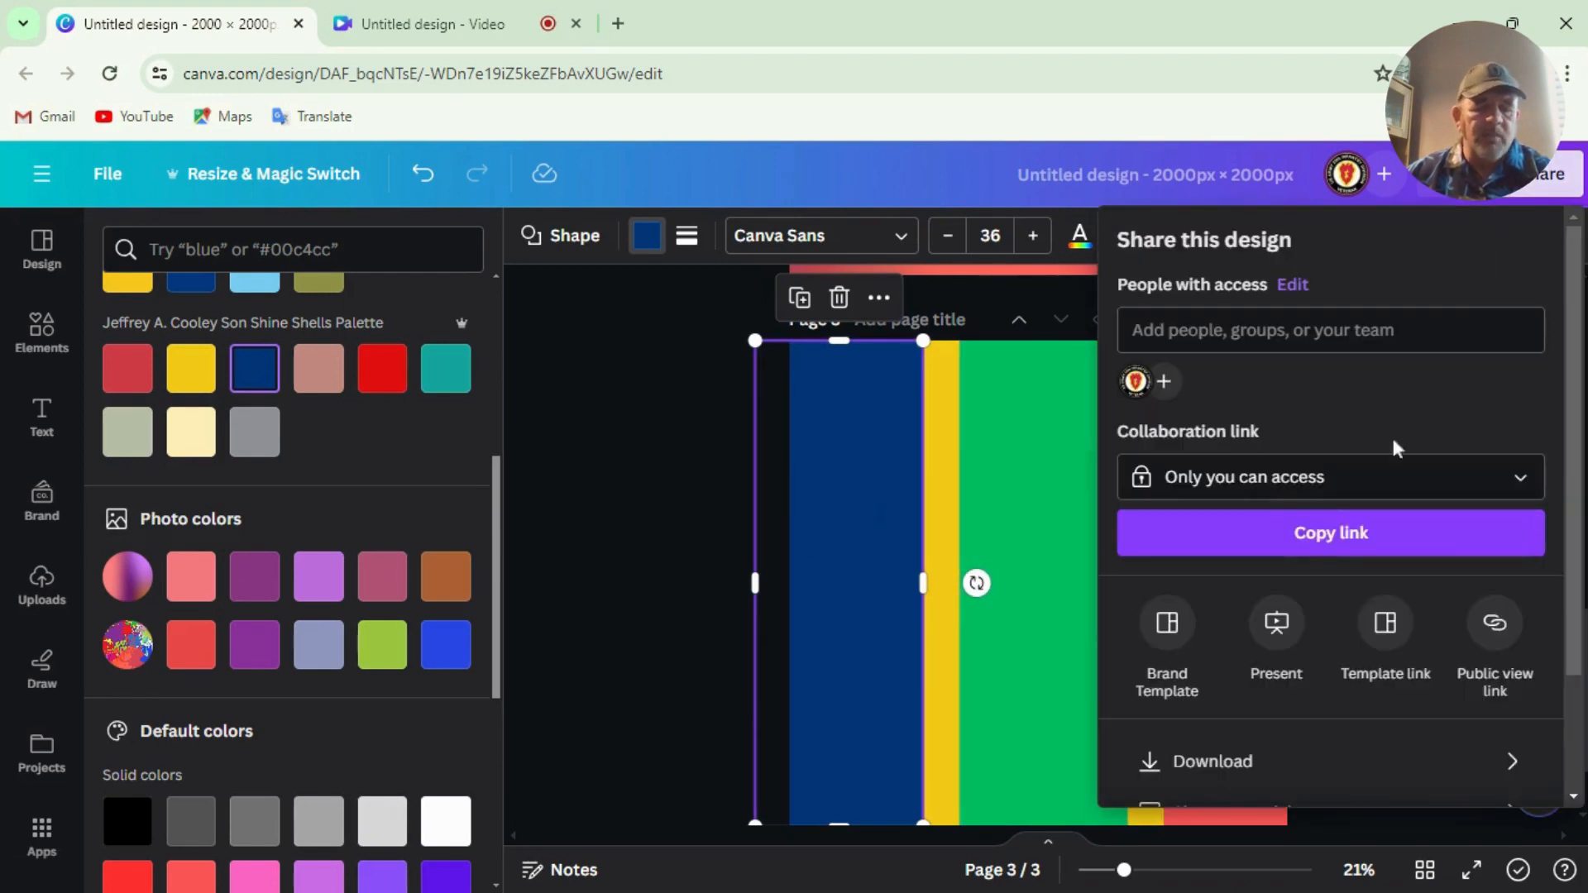
click(1258, 756)
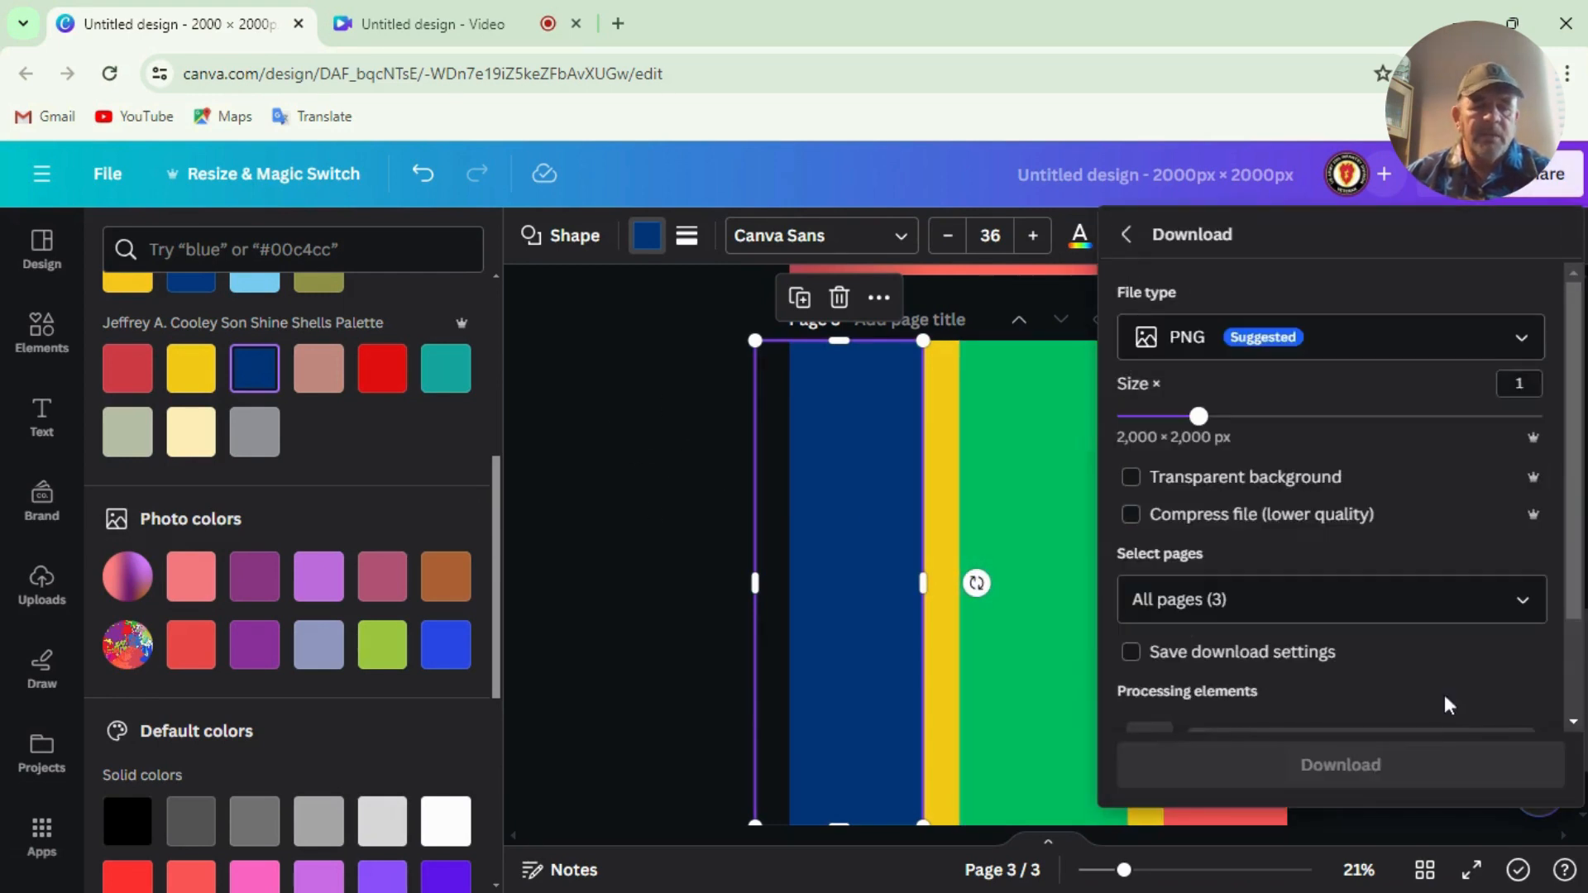
click(1537, 596)
click(1525, 224)
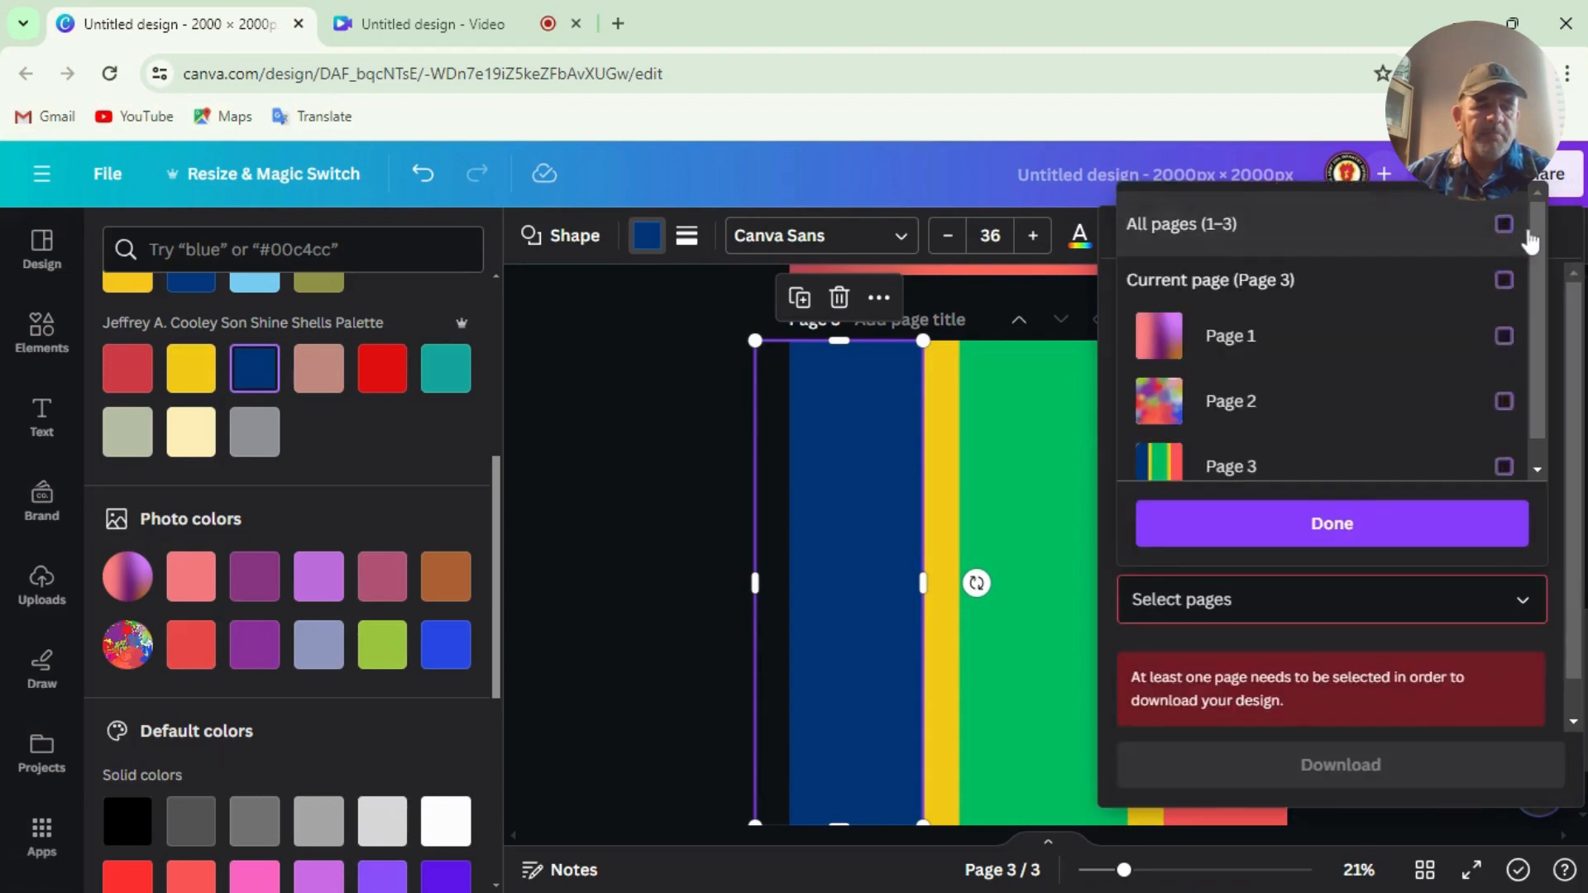
click(1504, 280)
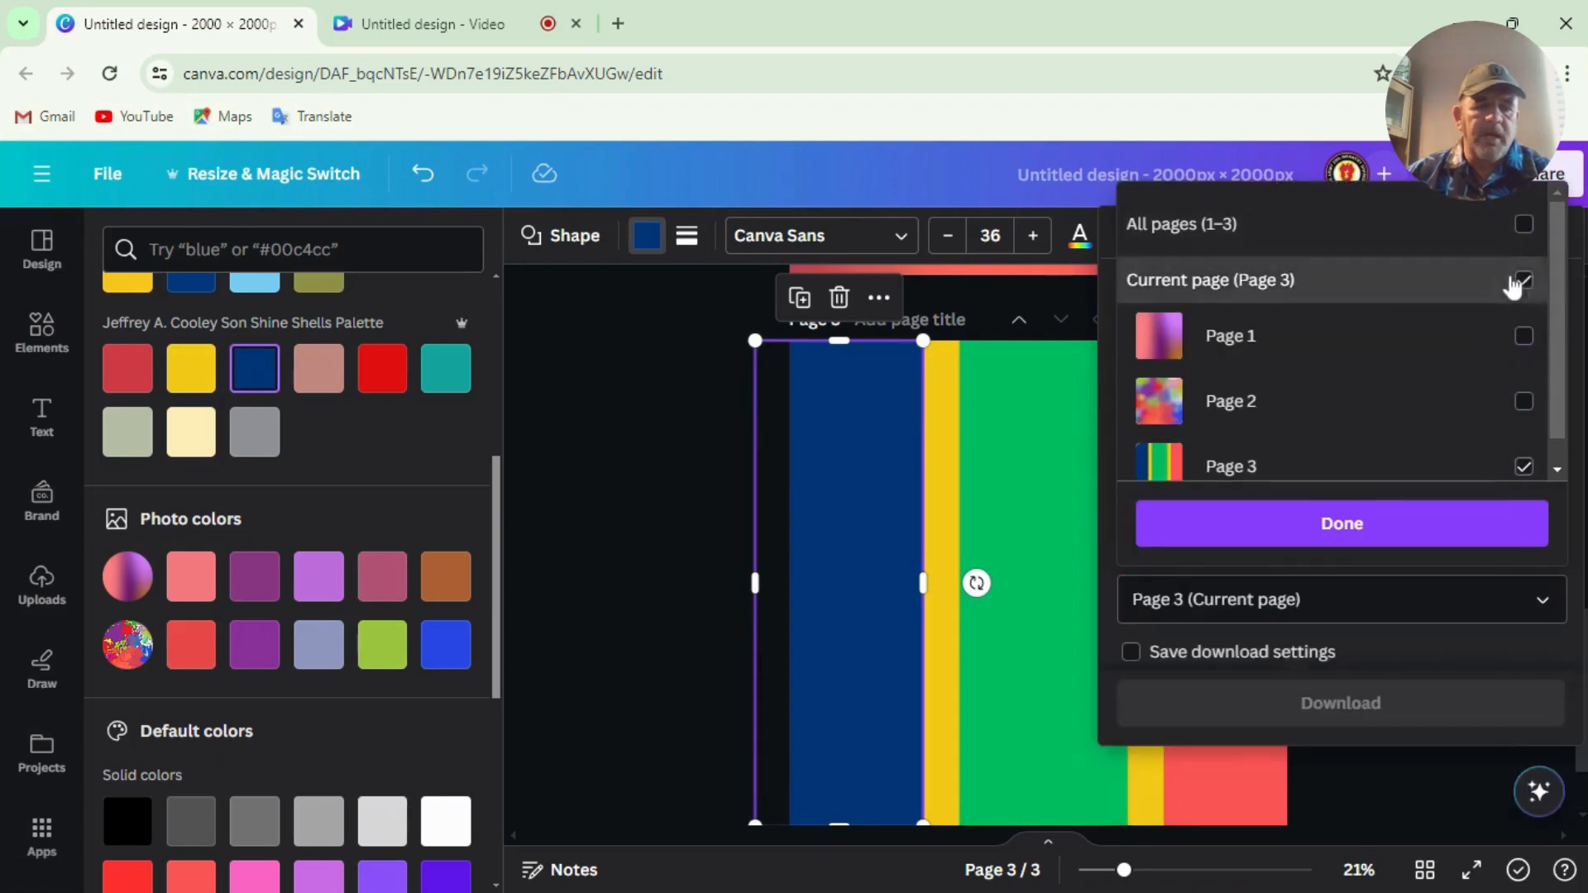
click(1318, 523)
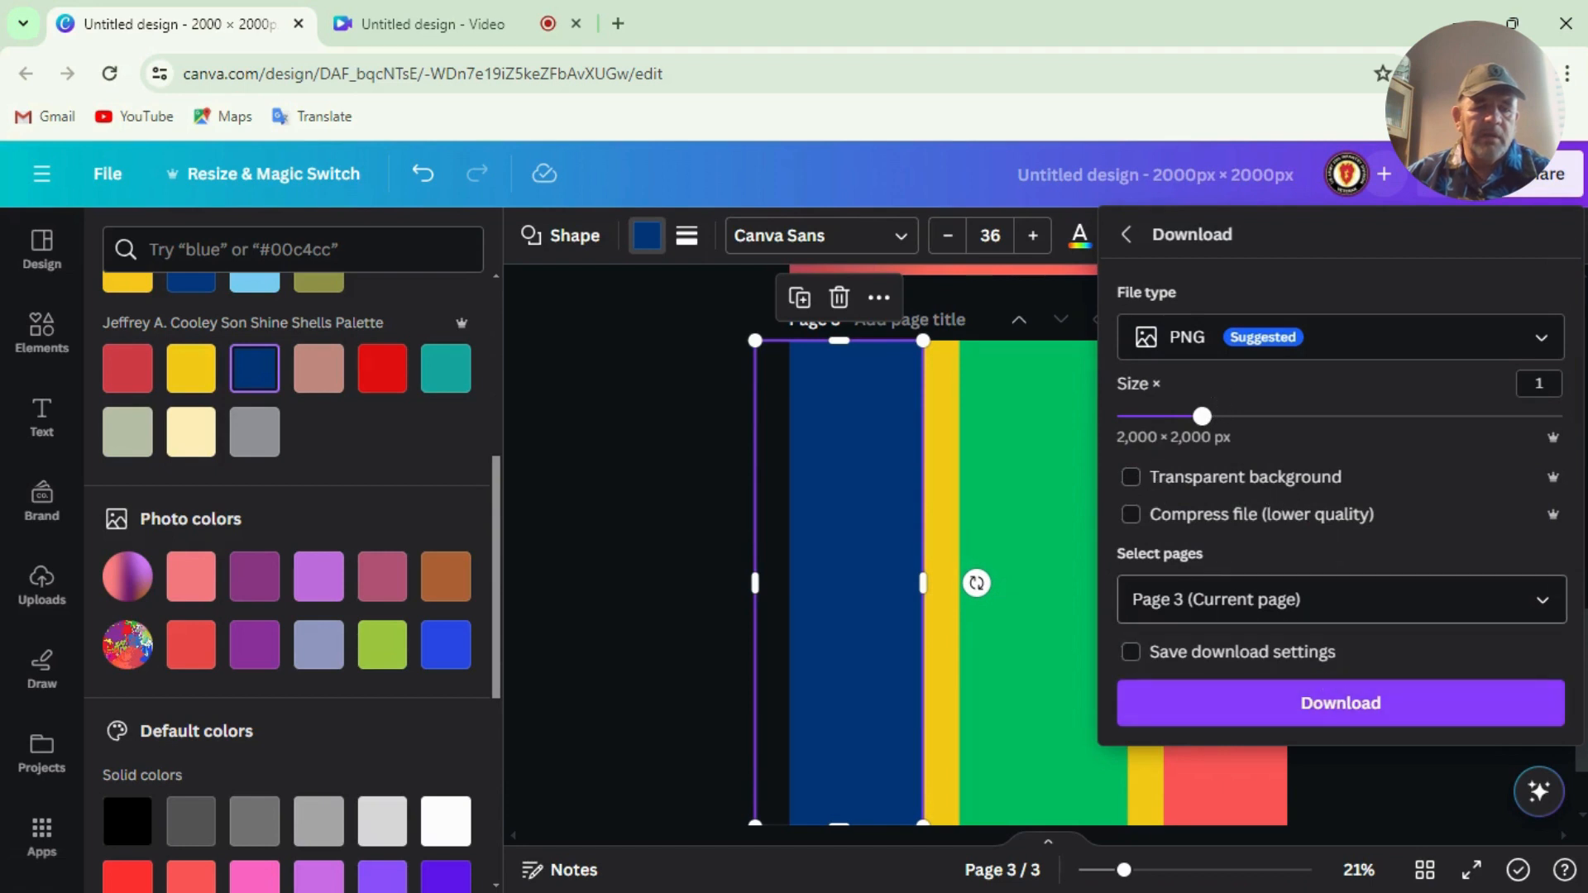
click(1328, 713)
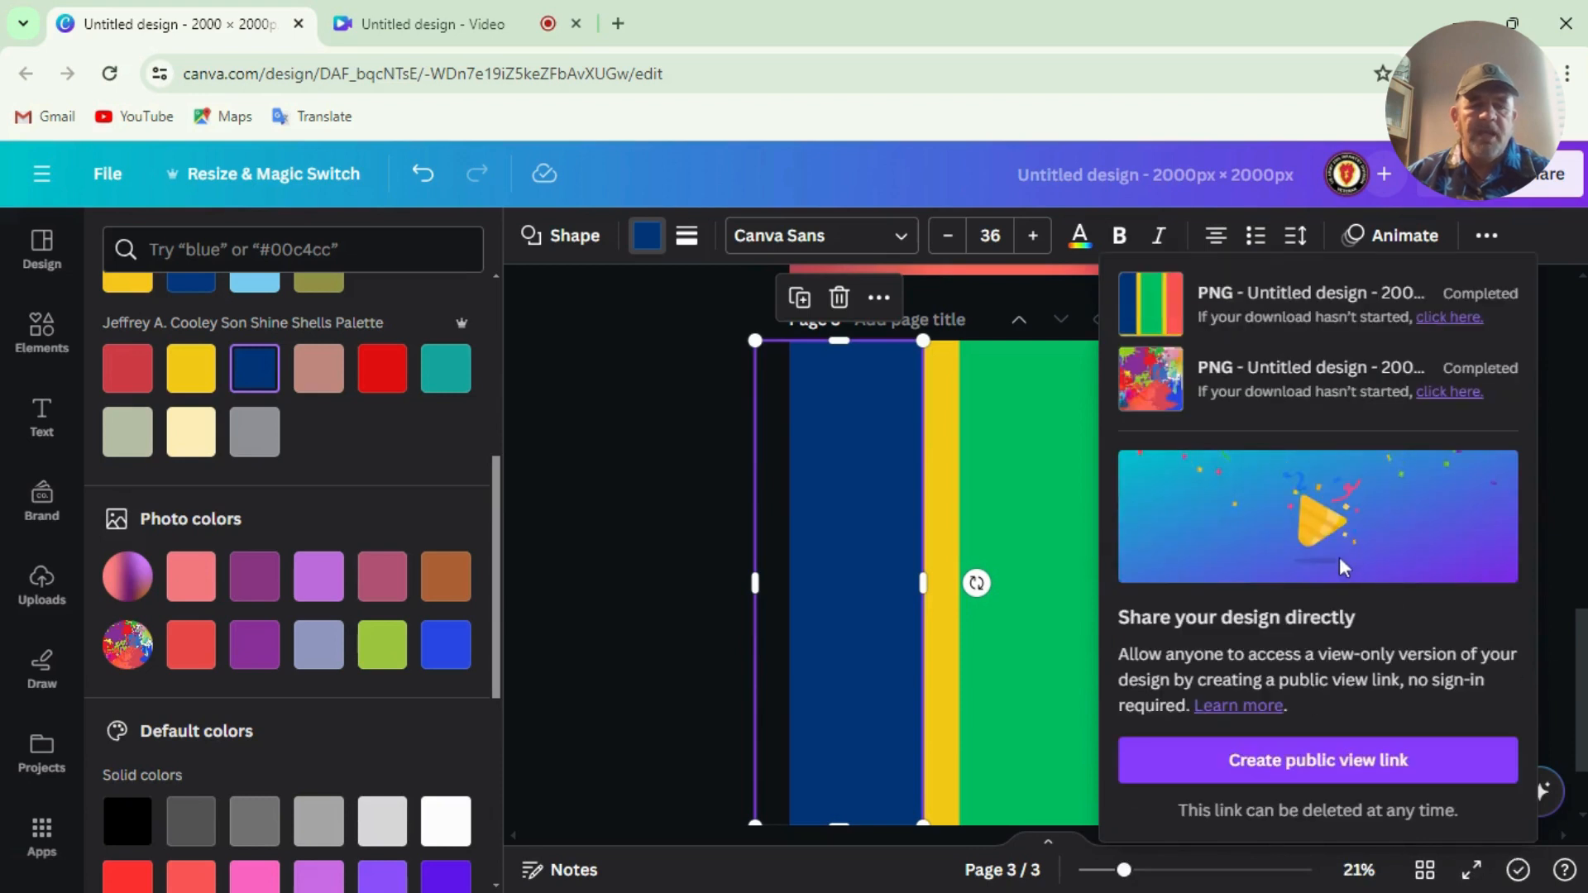
Step: Add a fourth page after the striped page and set its background color to white
click(1069, 778)
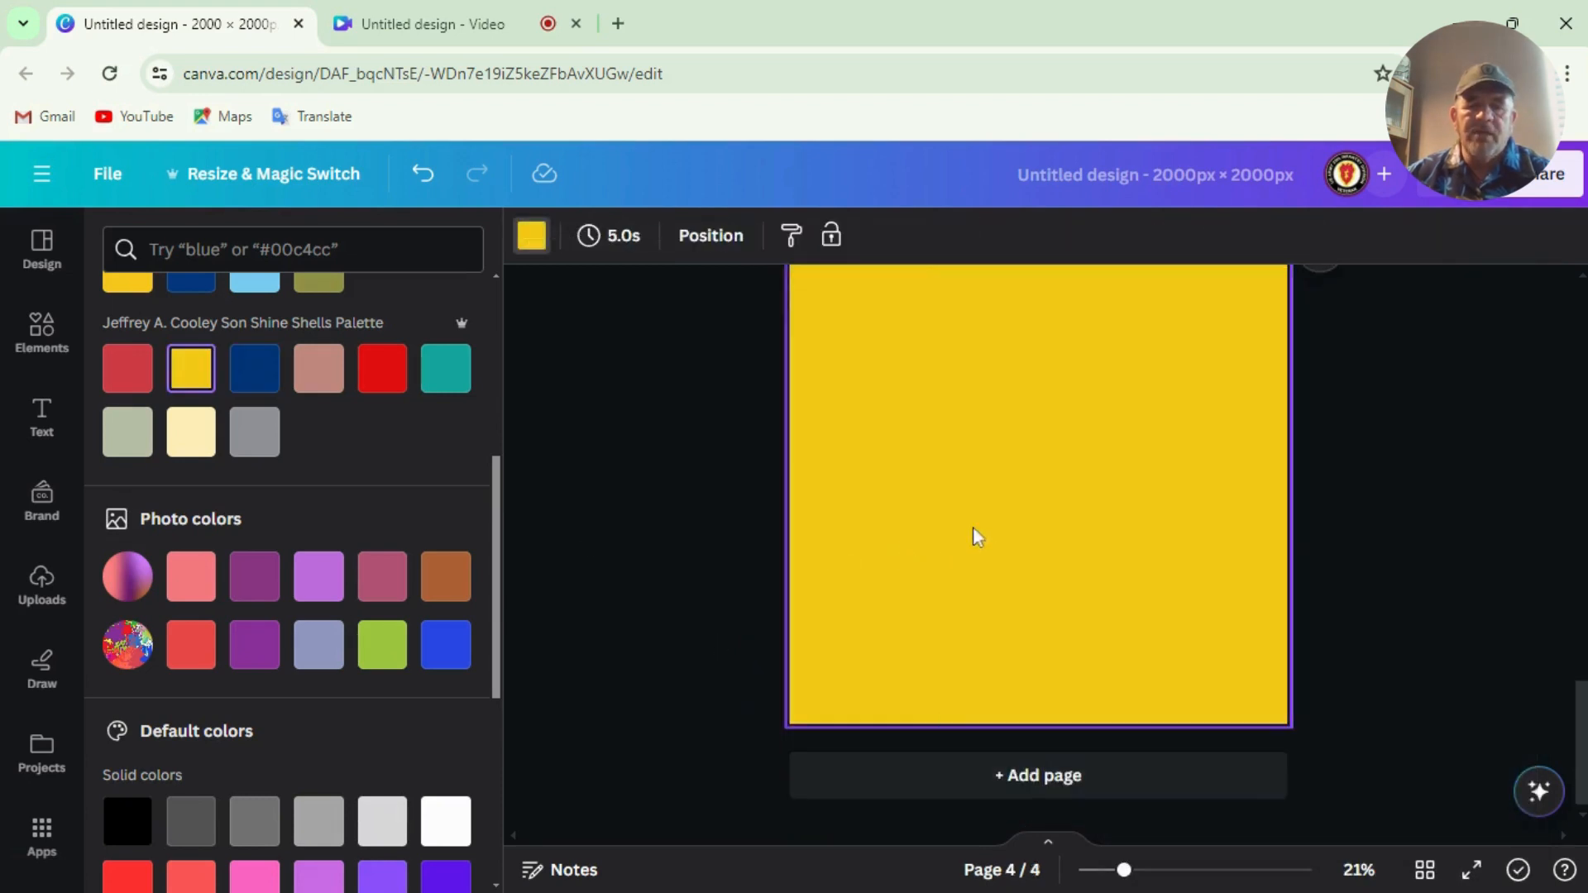
click(532, 238)
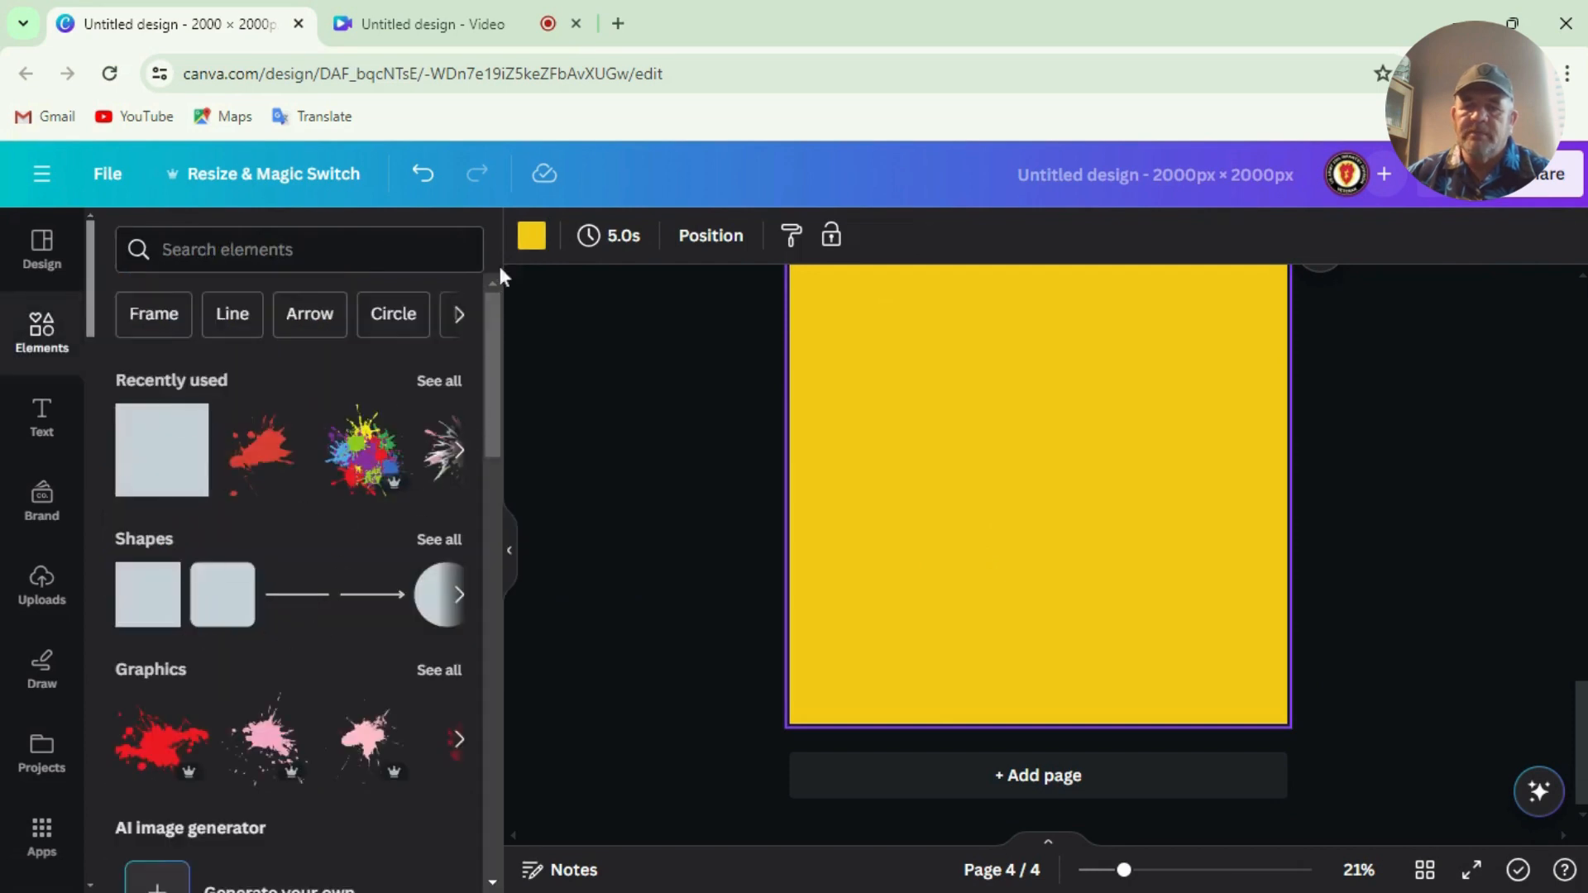
click(532, 236)
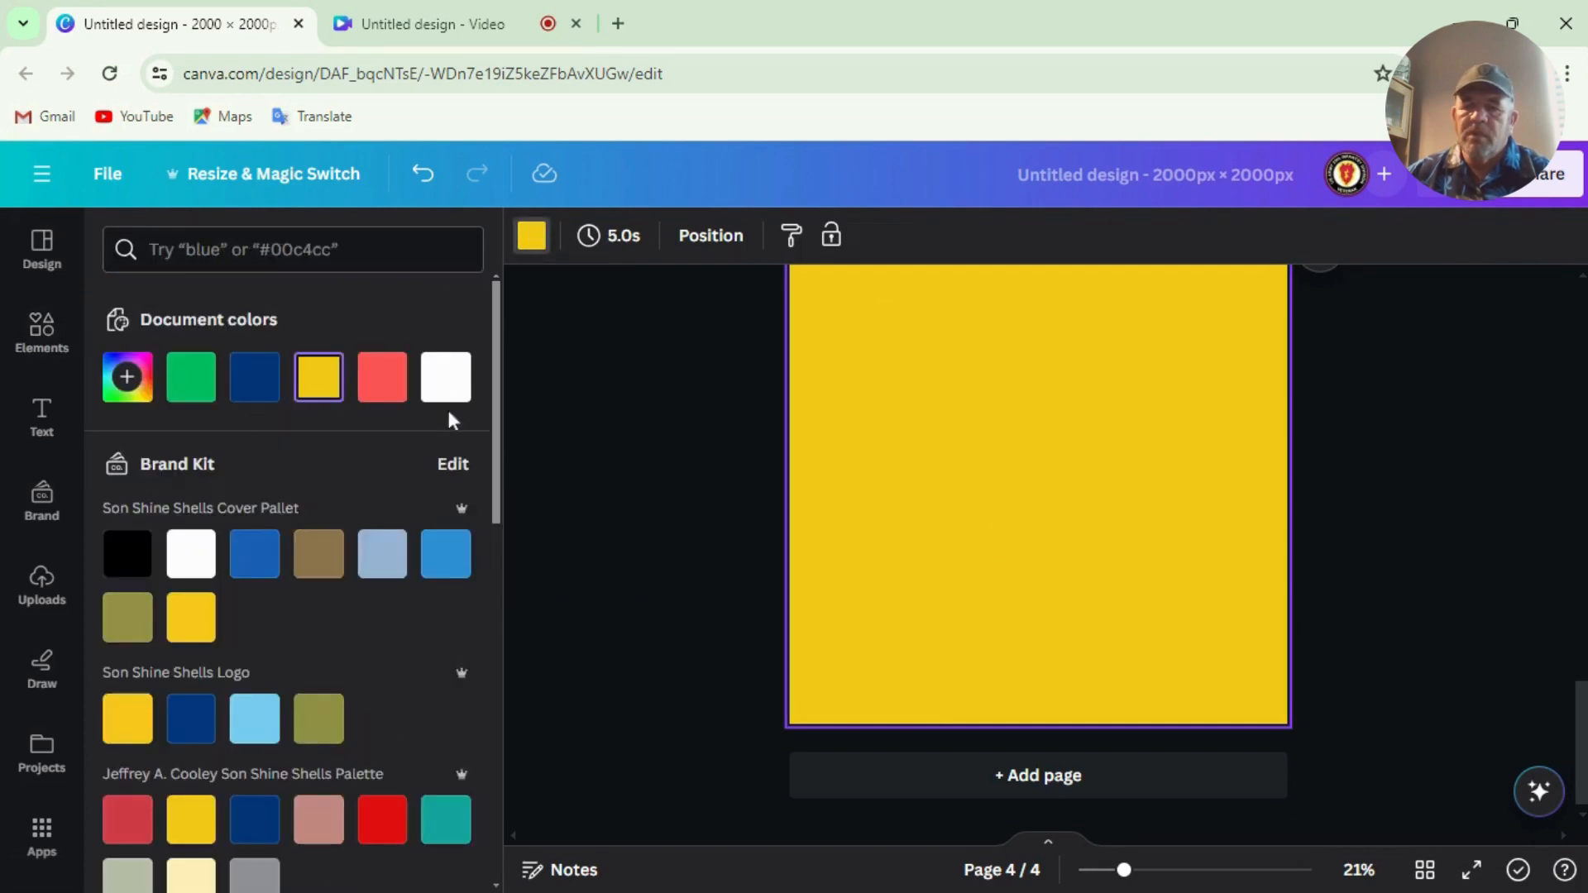
click(447, 387)
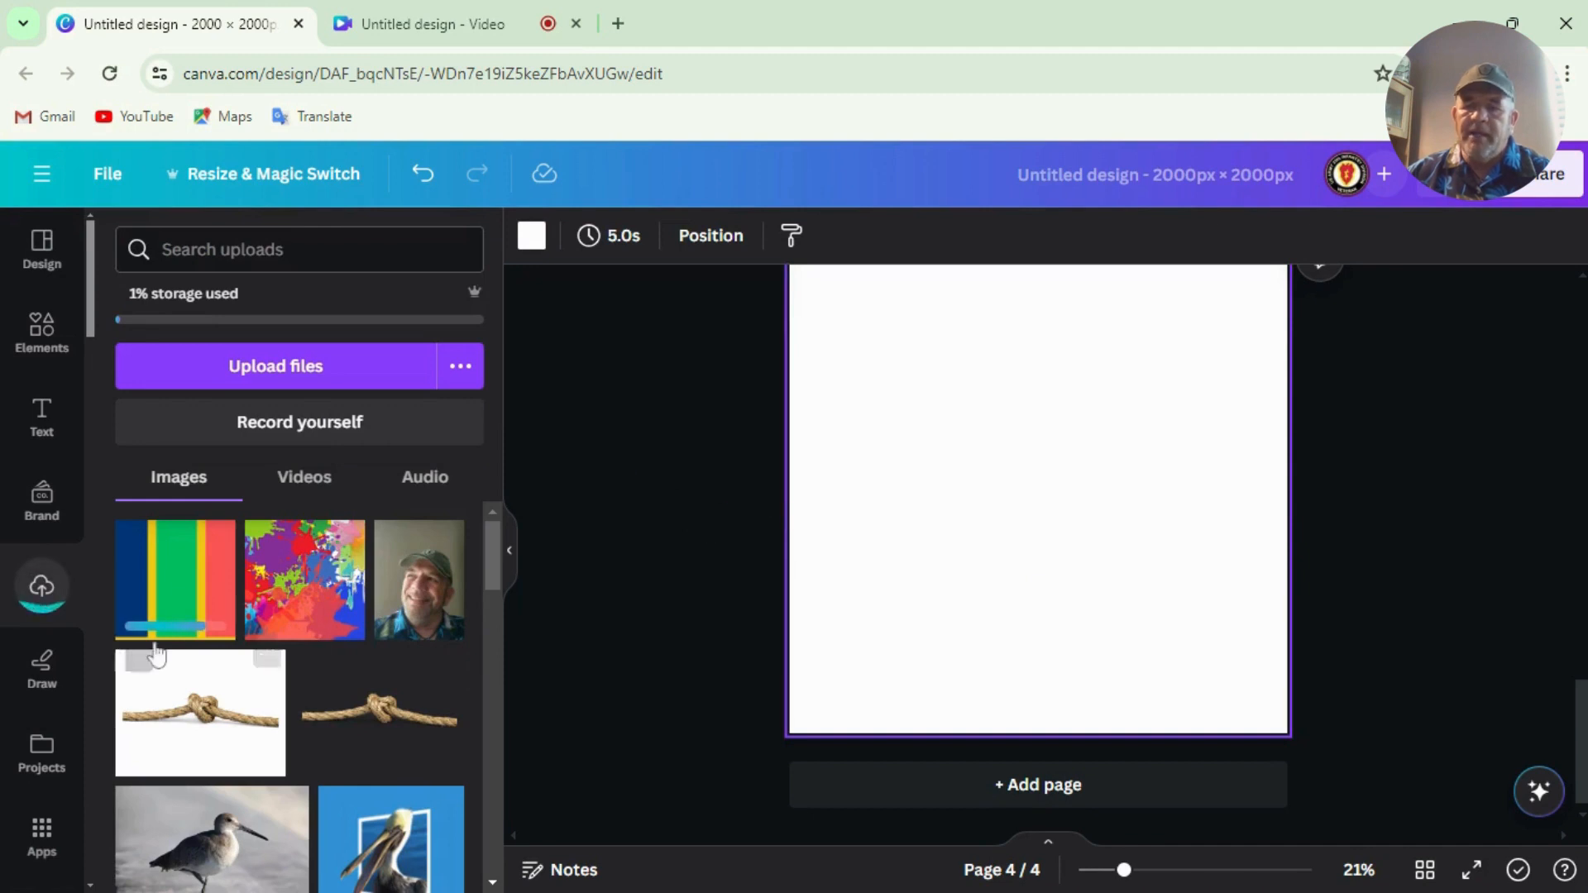
Step: Insert the uploaded flattened stripes image on page 4 and set it as the page background
click(183, 579)
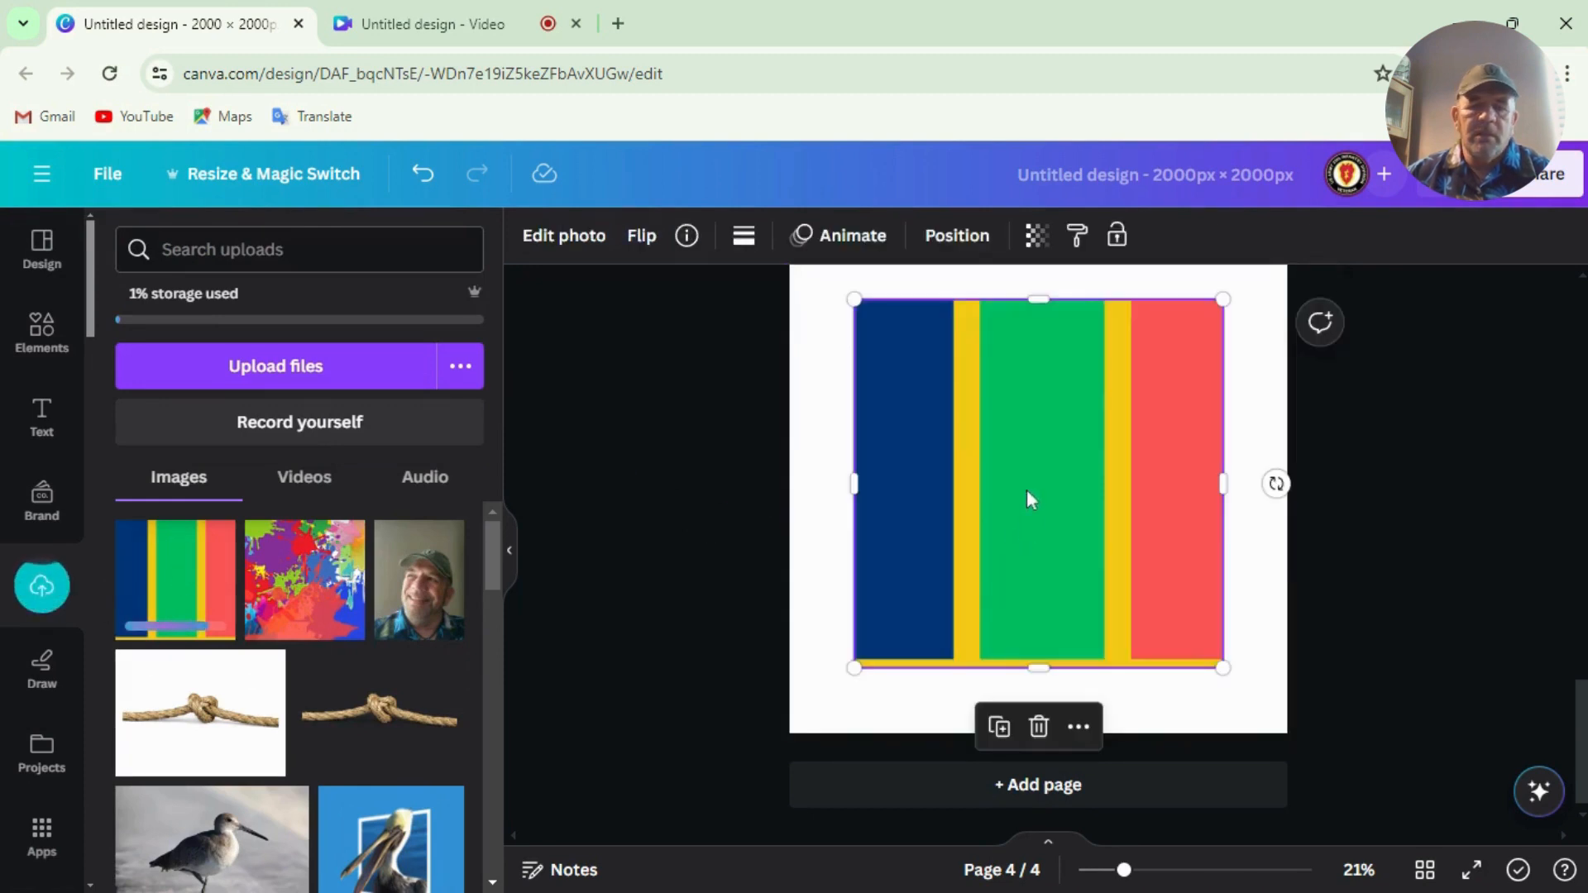
right_click(1028, 499)
click(1129, 807)
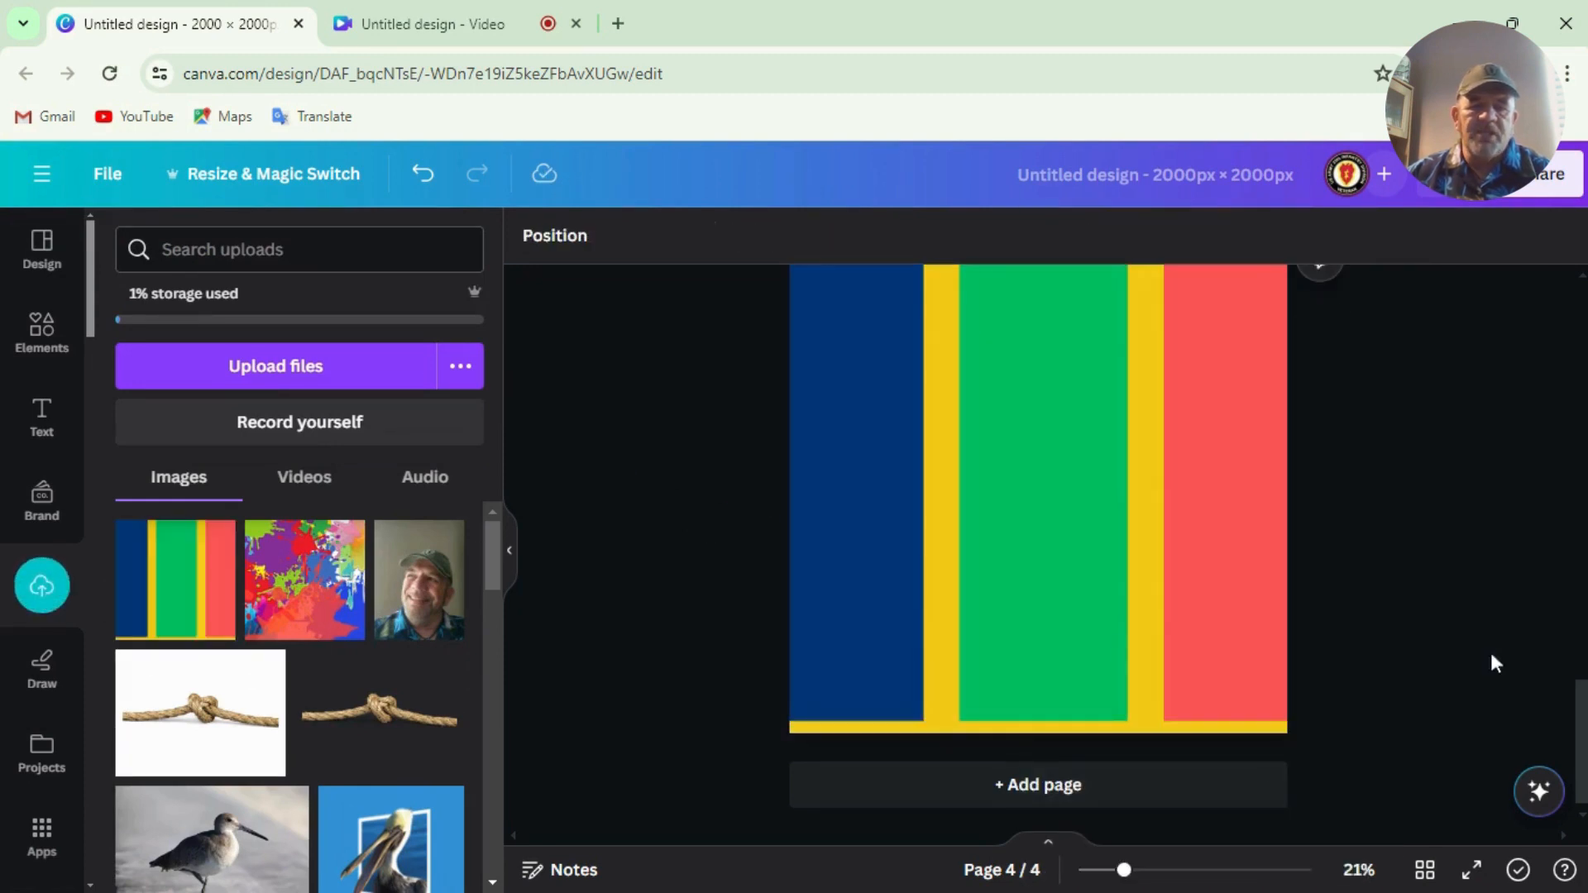
scroll(1031, 548, up, 1)
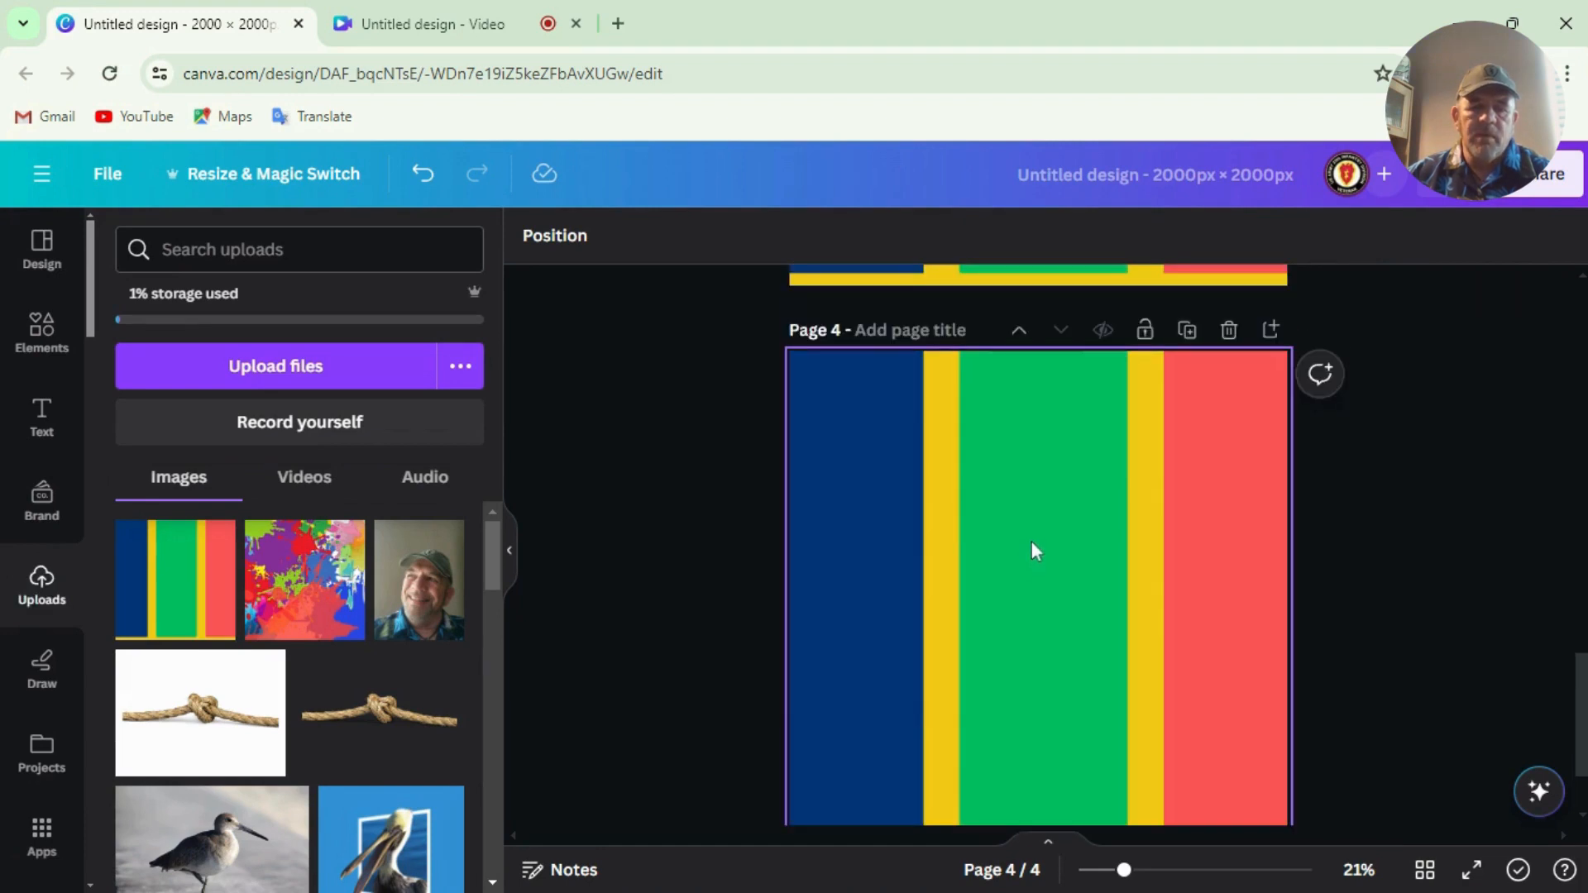
Step: Enlarge and reposition the striped background image on page 4 so the yellow strip along its bottom edge is cropped off the page
double_click(1031, 536)
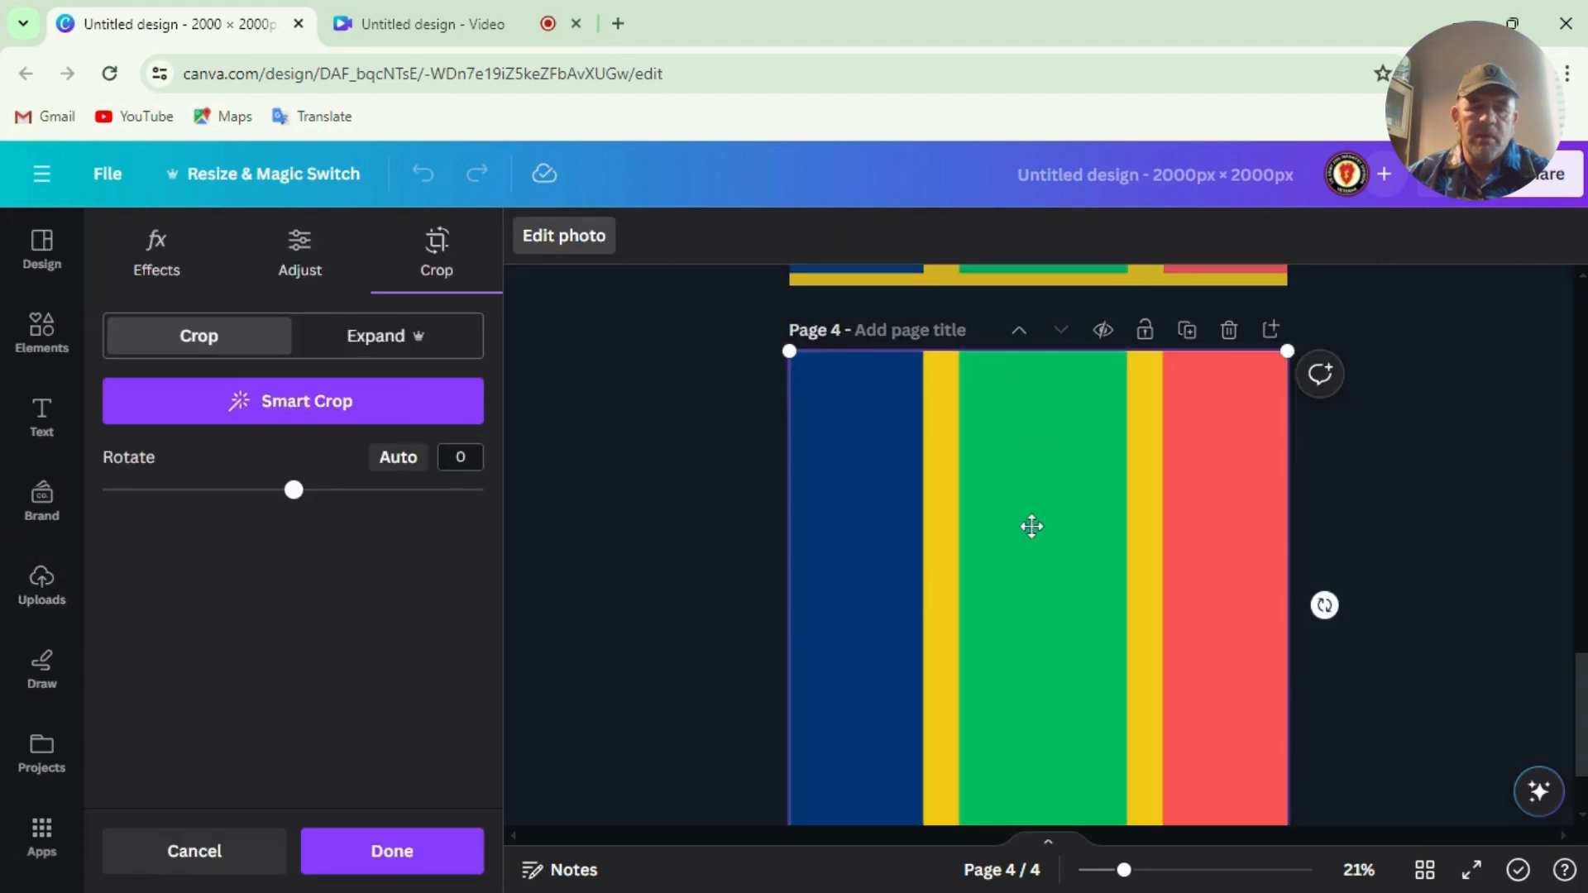
scroll(1023, 524, down, 1)
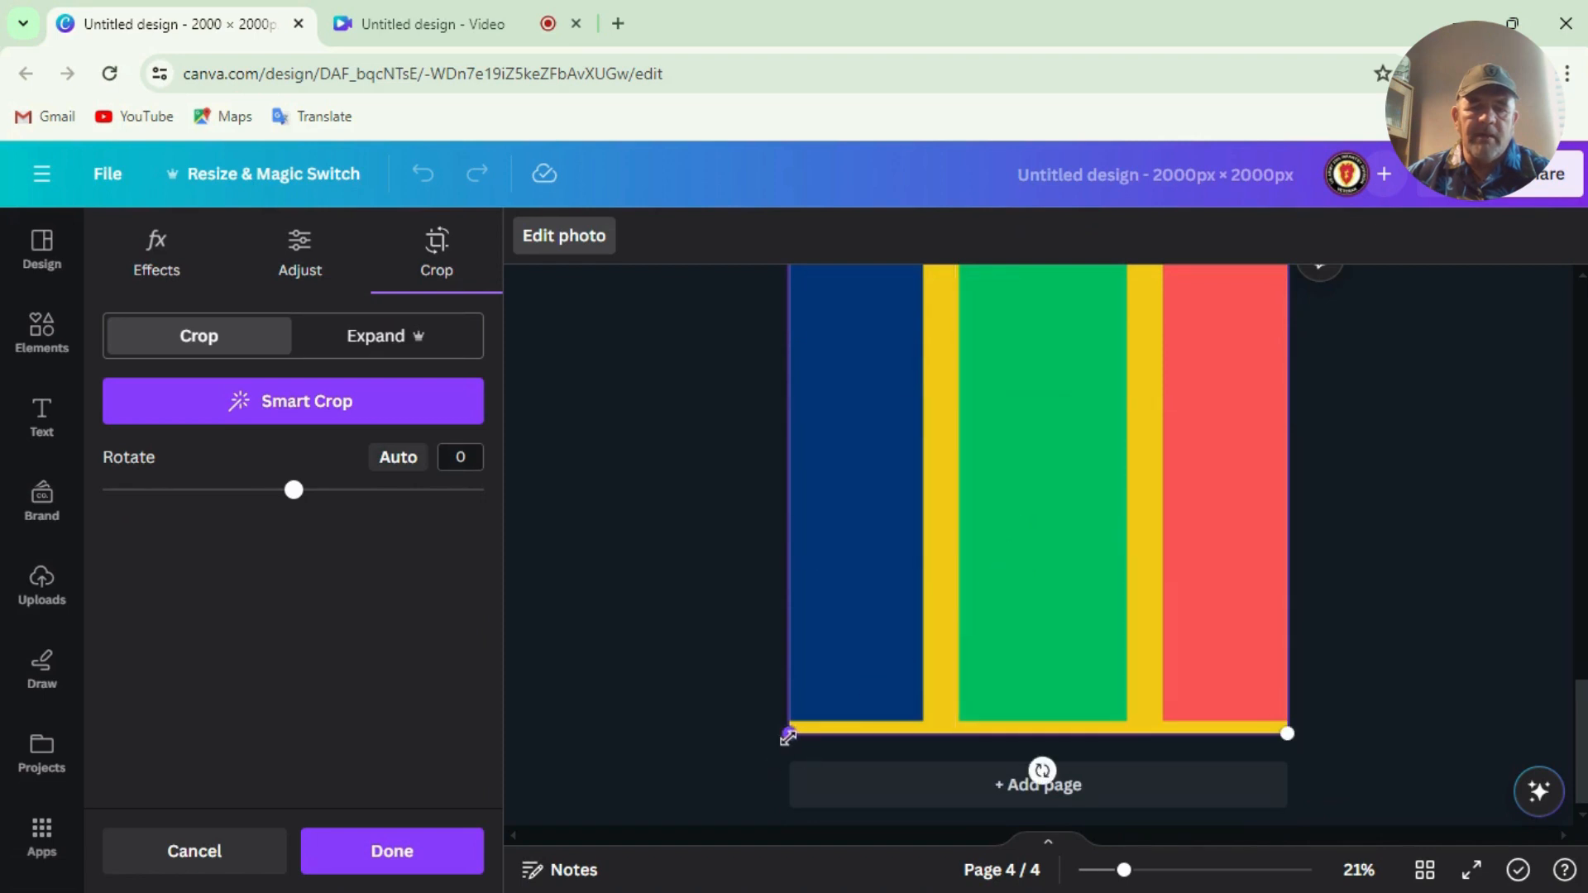
drag(788, 736, 752, 773)
drag(933, 606, 960, 610)
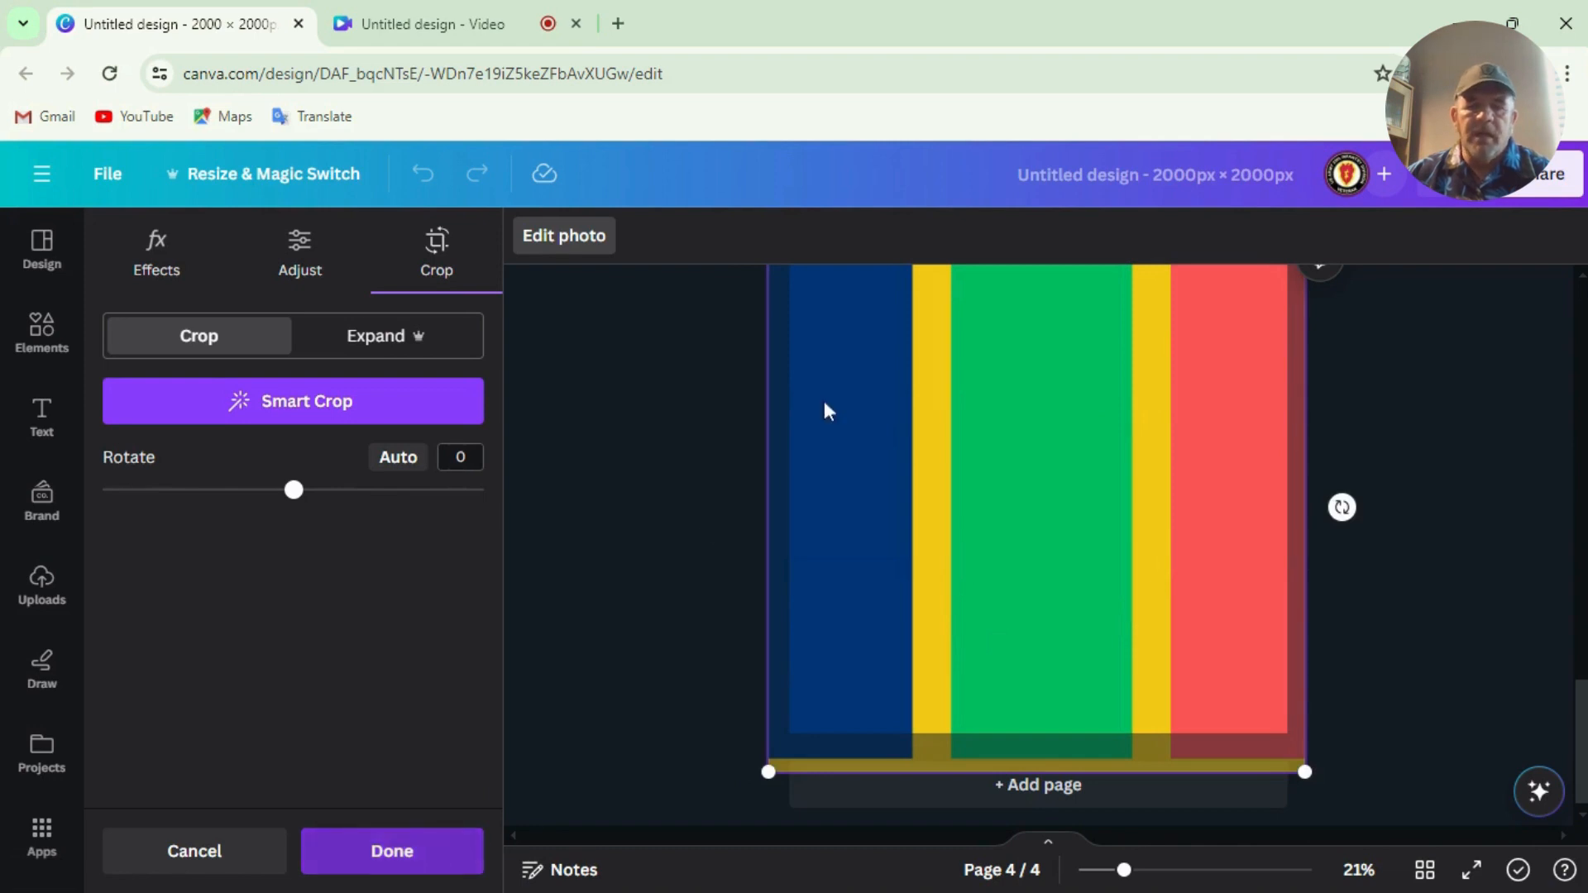
scroll(943, 387, up, 1)
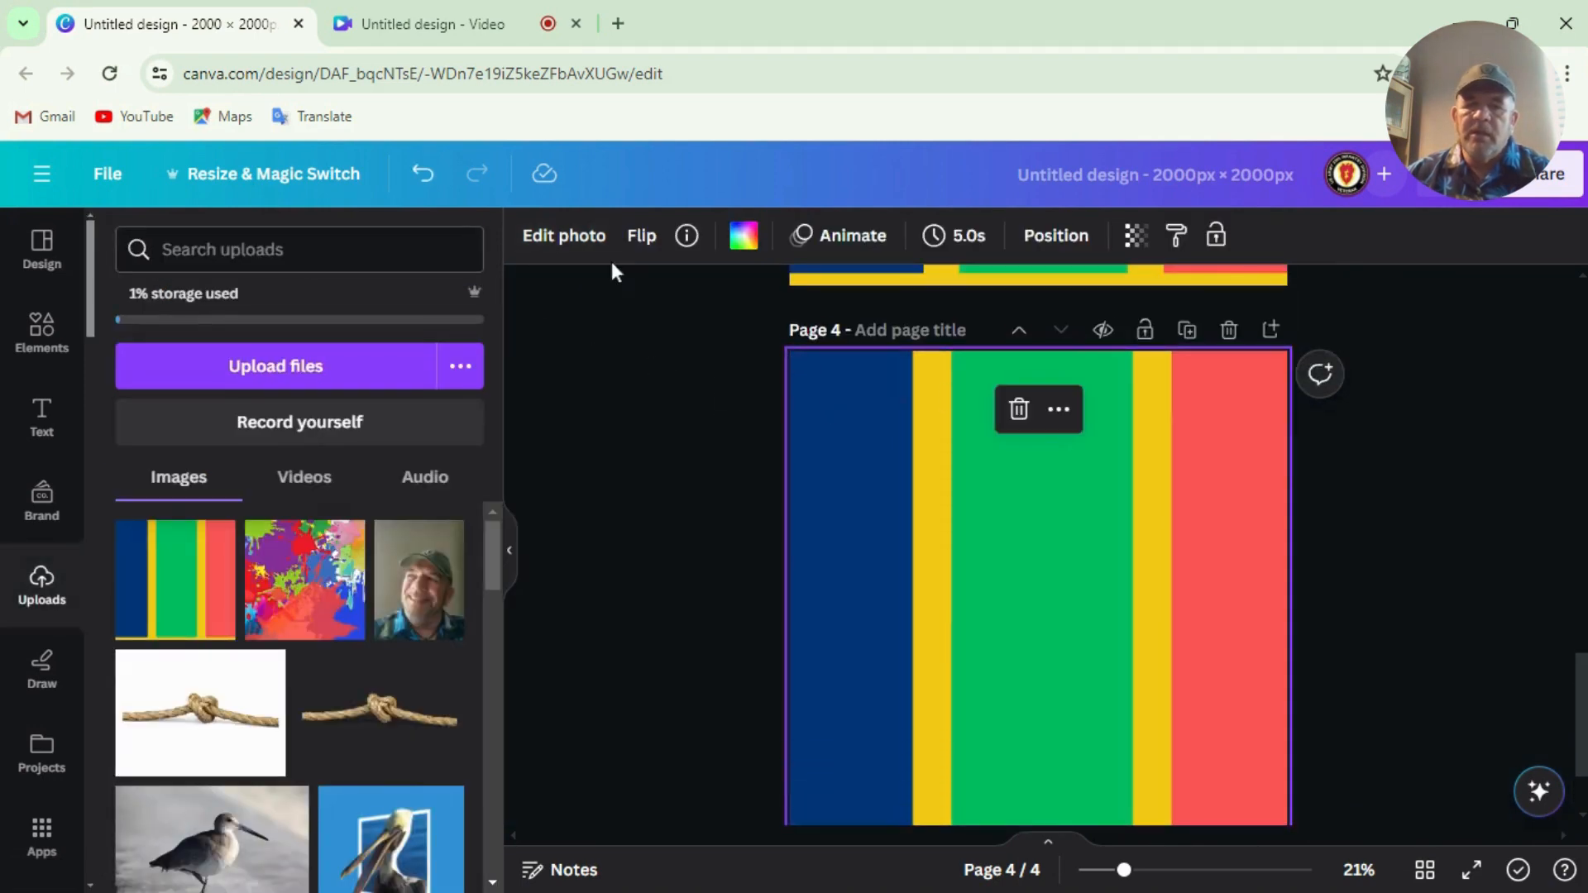
Step: Apply a whole-image Blur effect with intensity 100 to the striped background on page 4
click(580, 245)
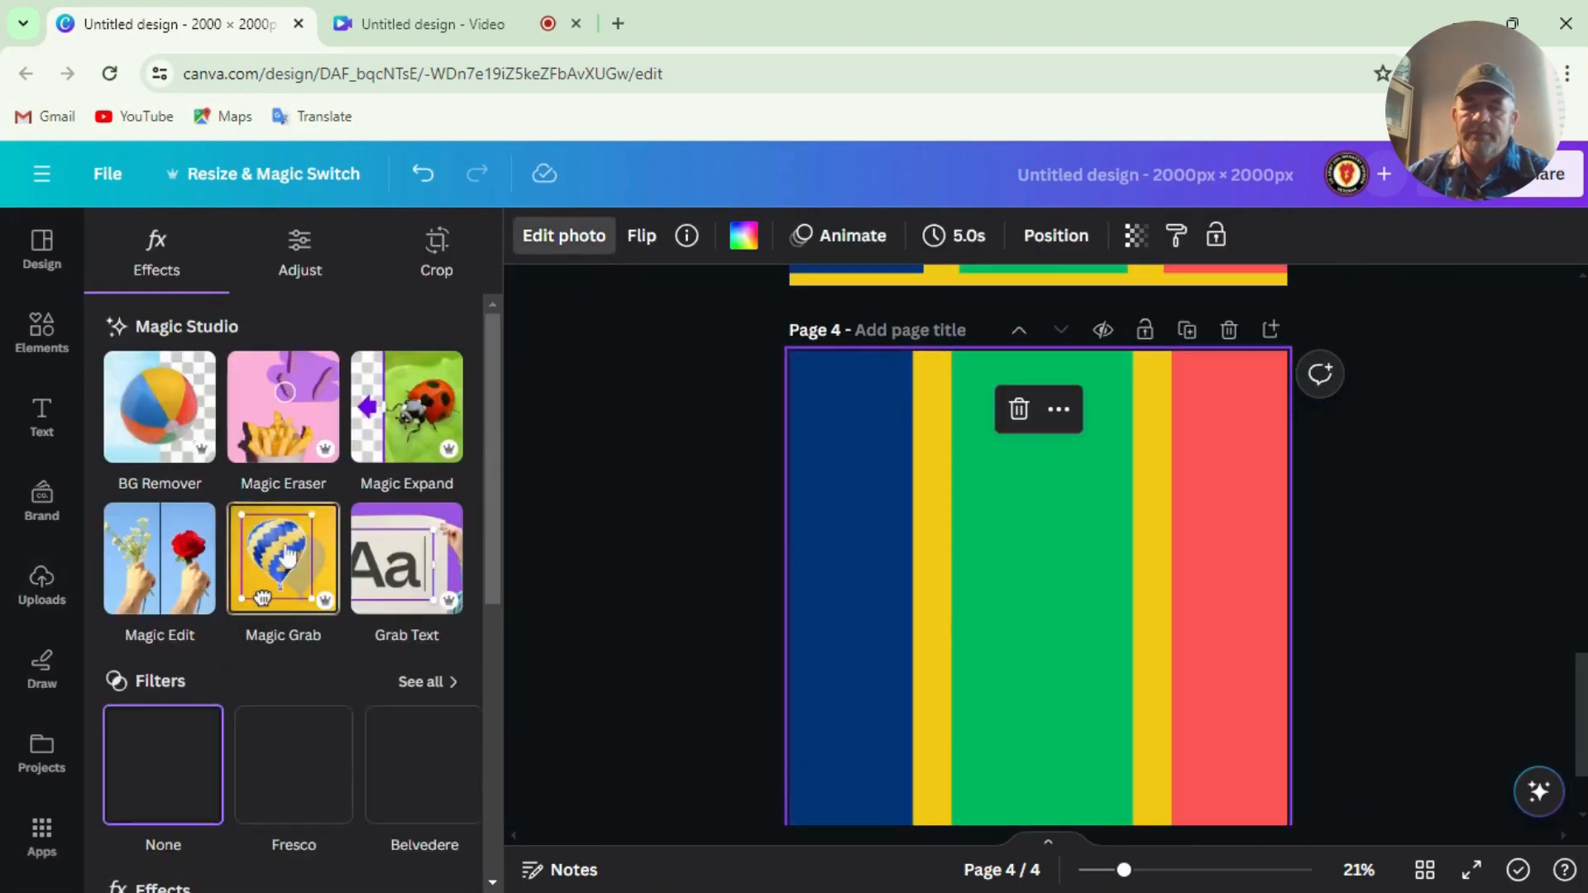
scroll(392, 581, down, 4)
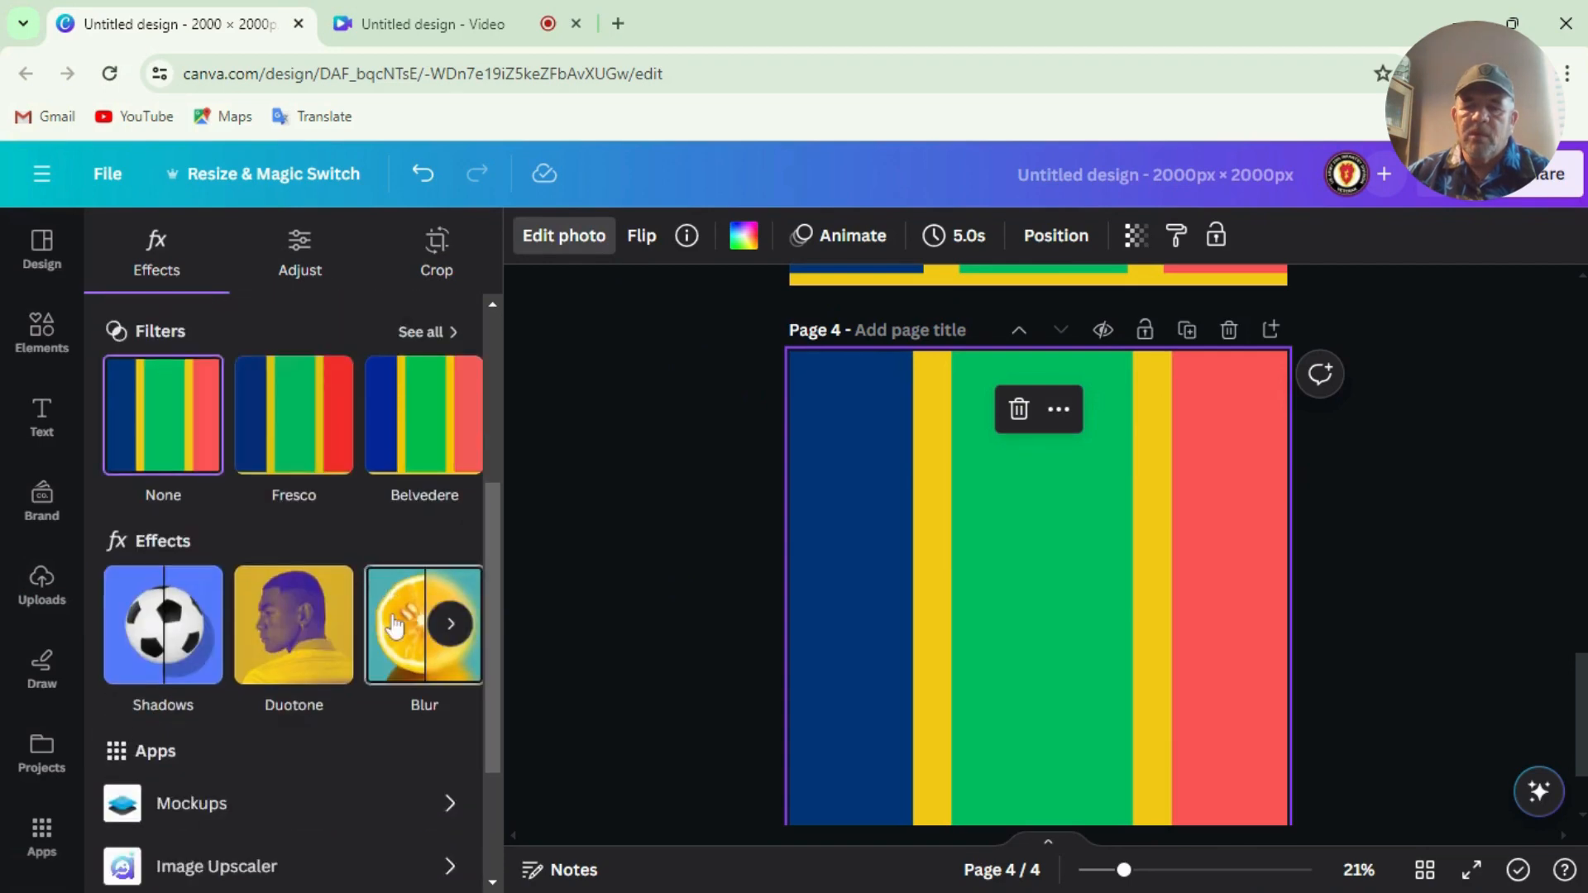
click(394, 626)
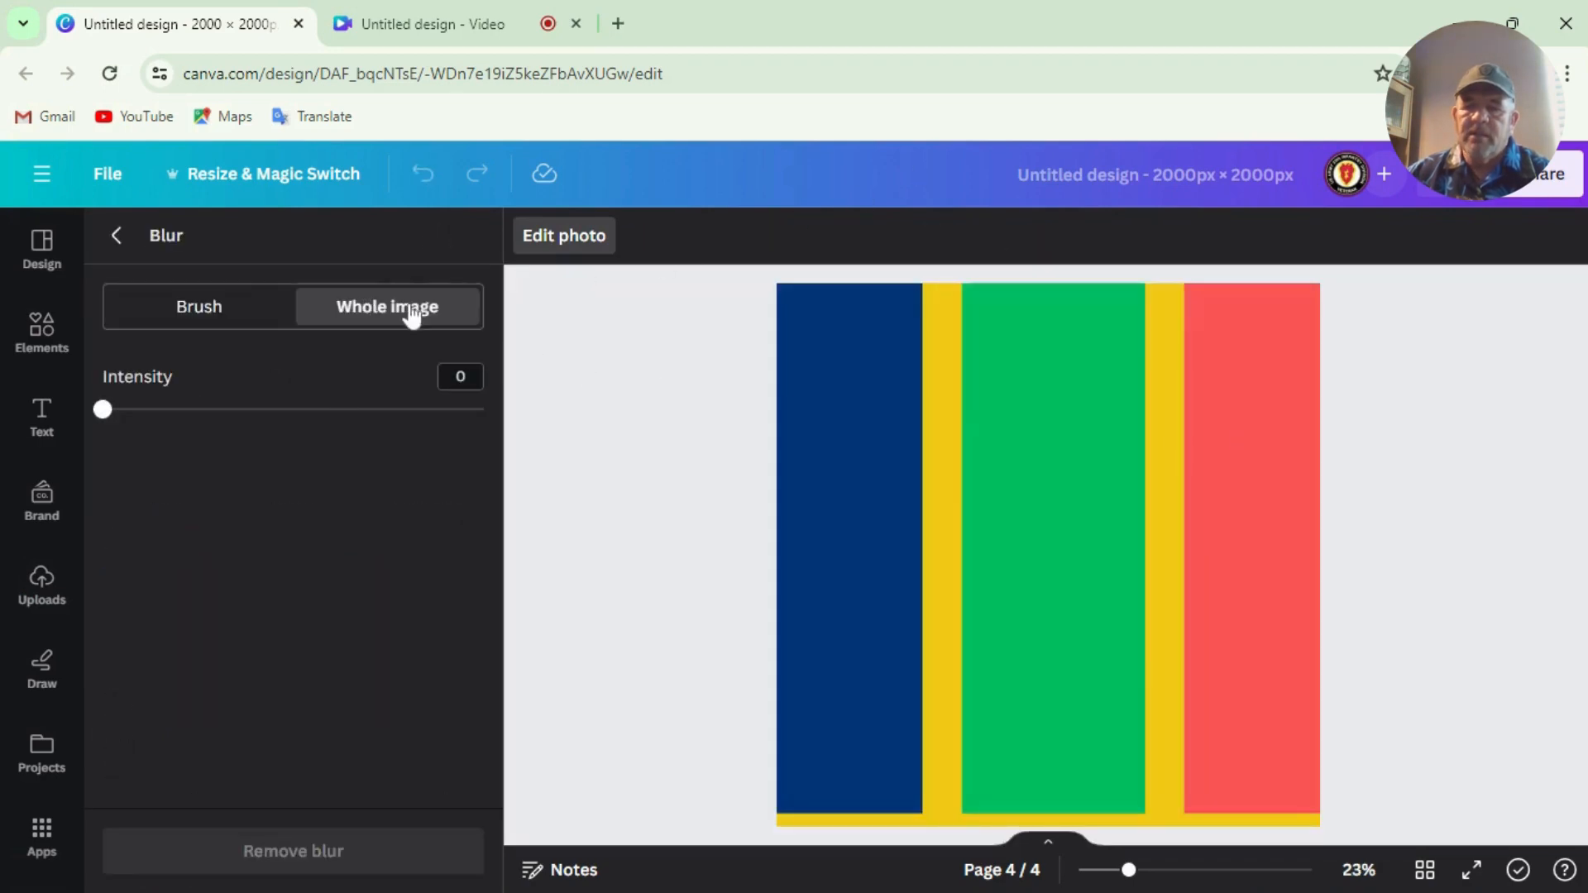
drag(102, 414, 539, 425)
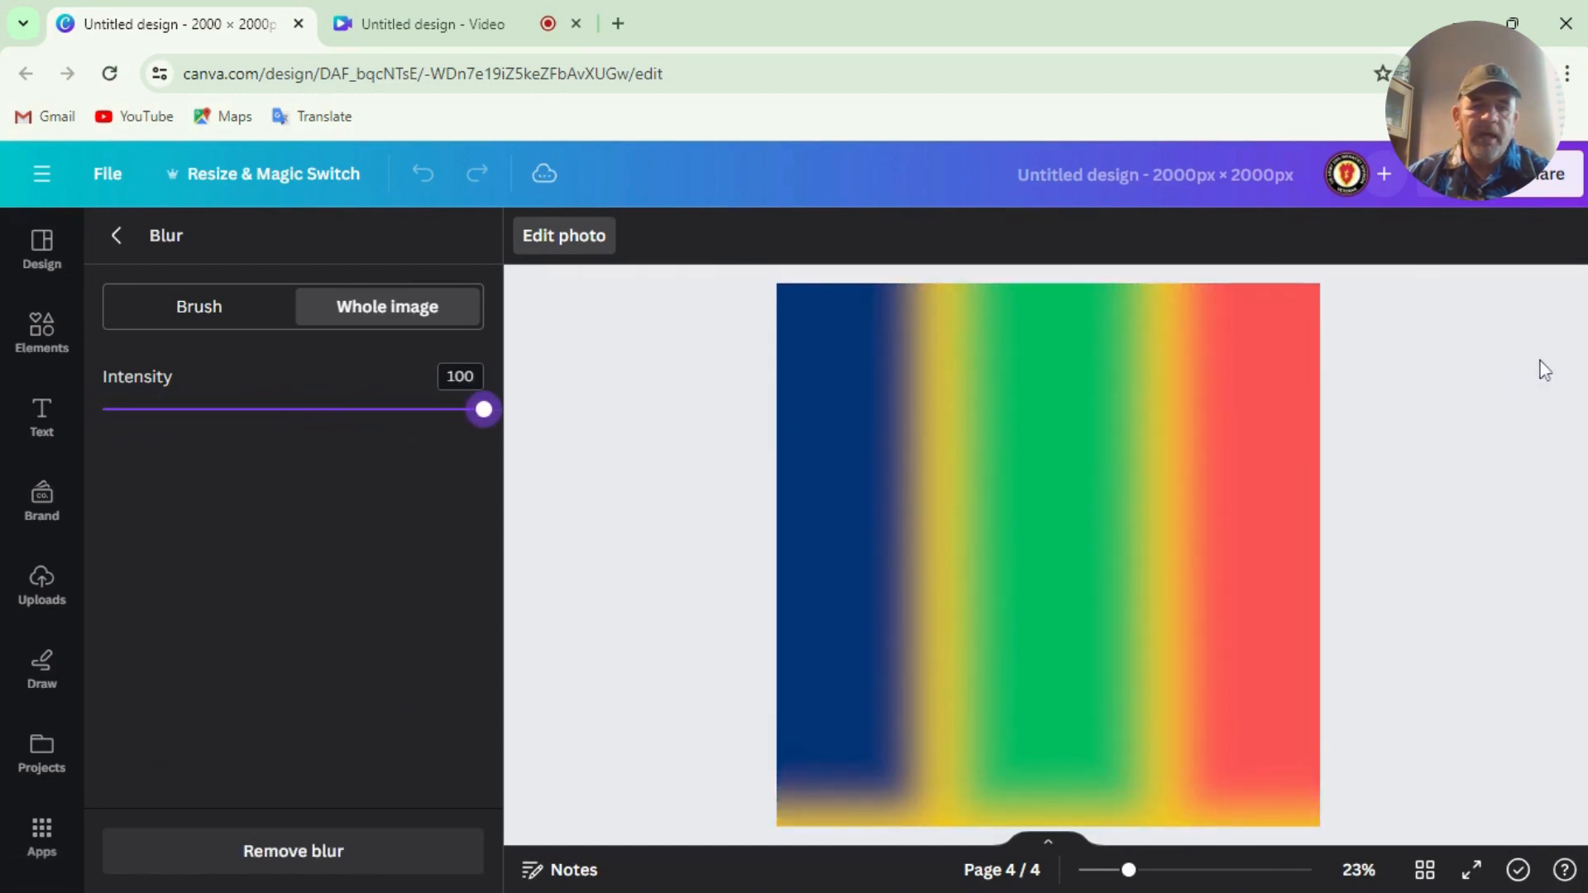
scroll(1541, 361, down, 1)
scroll(1540, 360, up, 1)
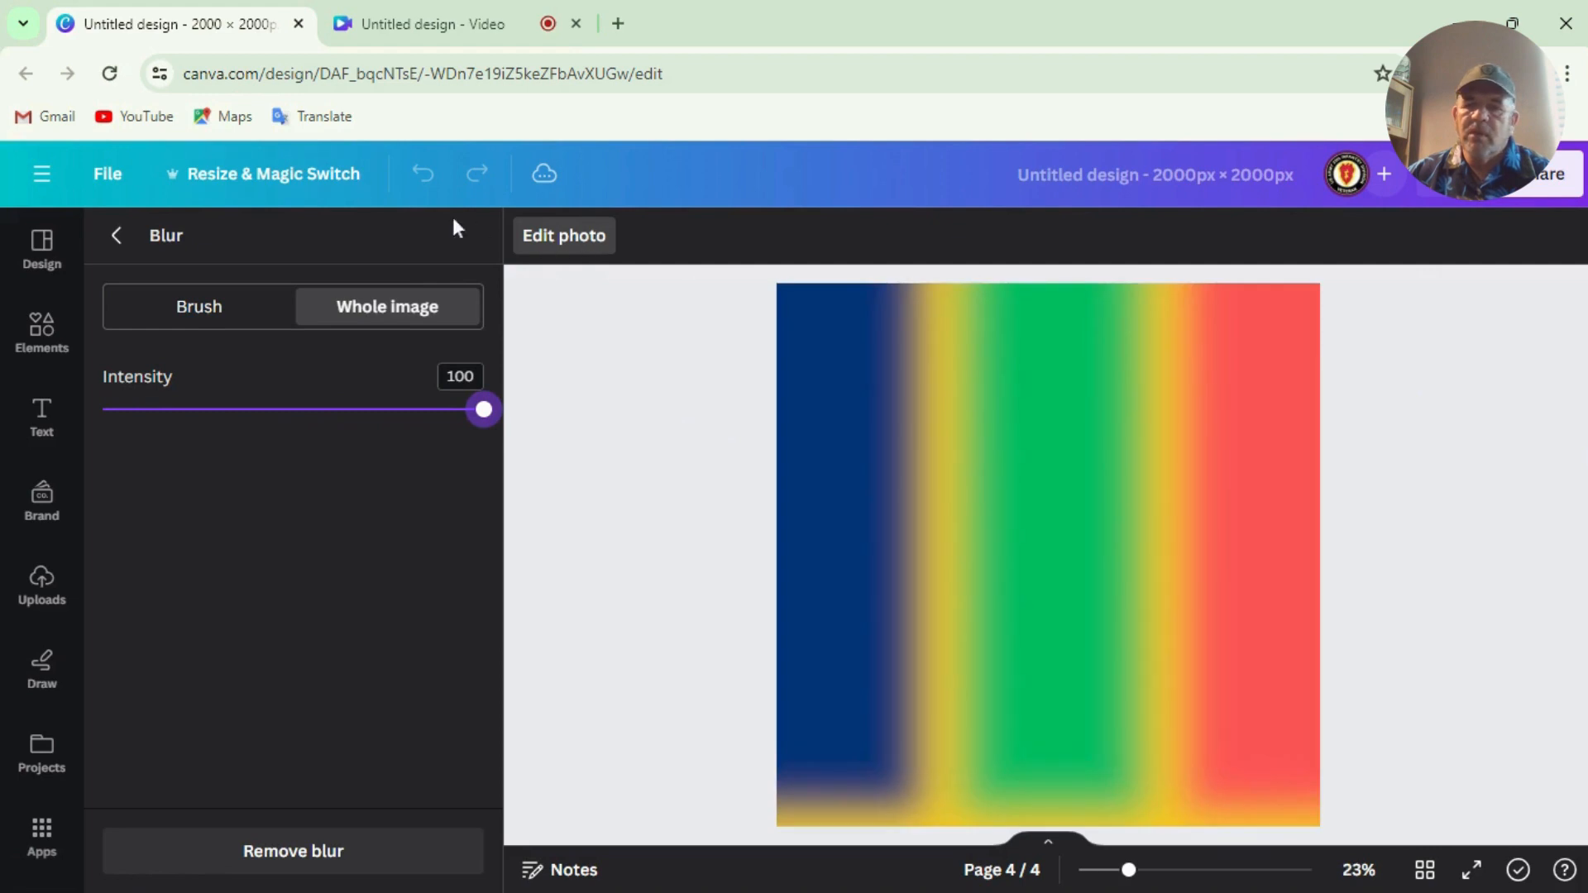
click(116, 242)
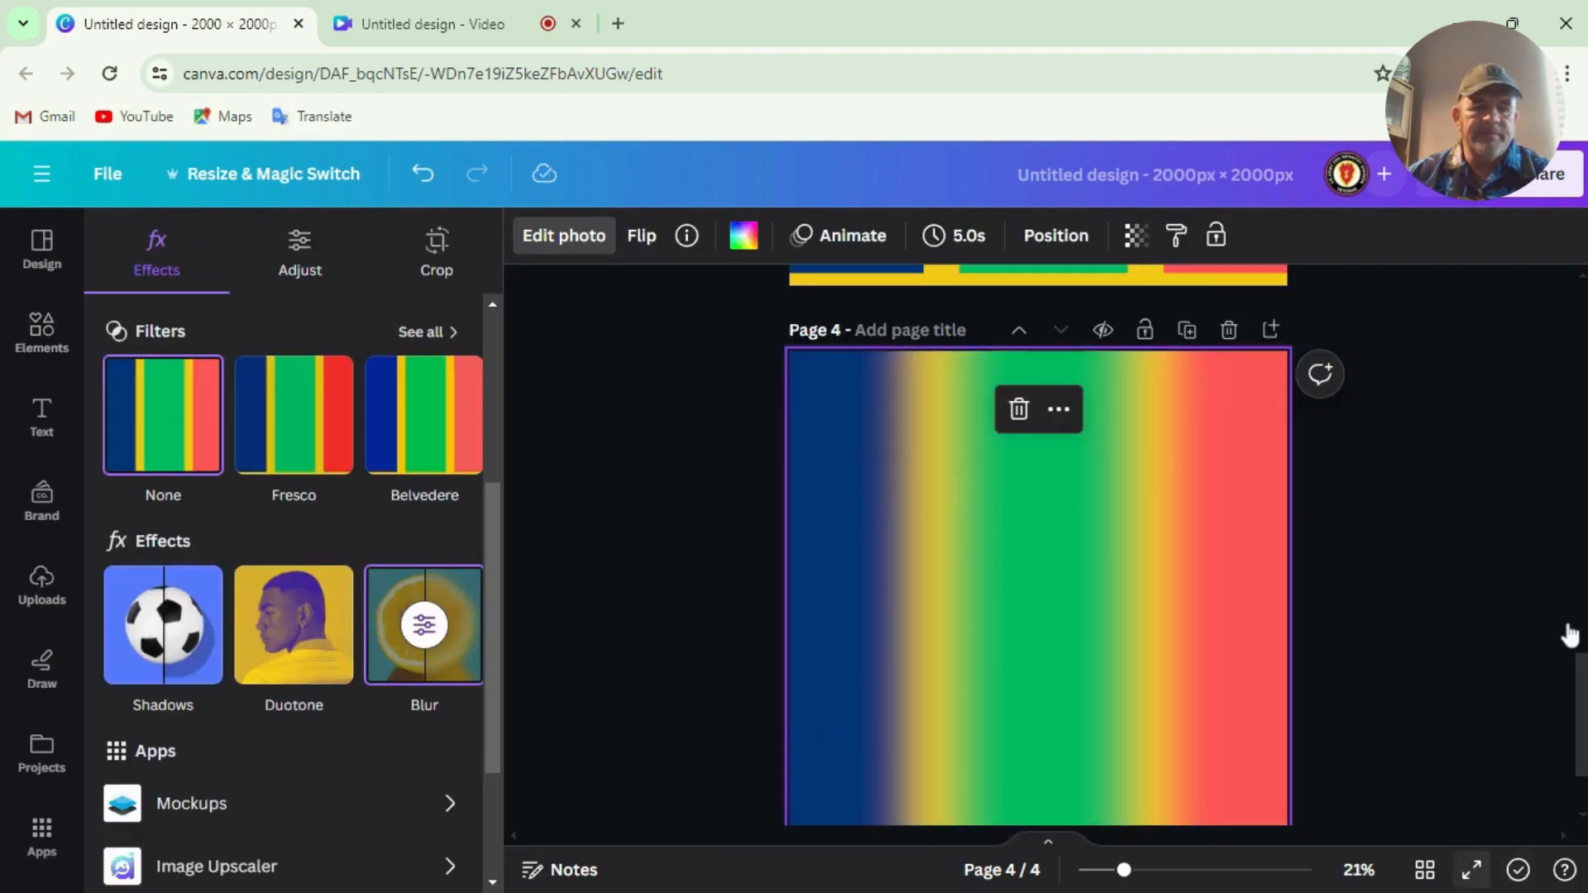
Step: Preview the blurred stripes page in full screen, and review the gradient and paint splatter backgrounds on pages 1 and 2
key(F11)
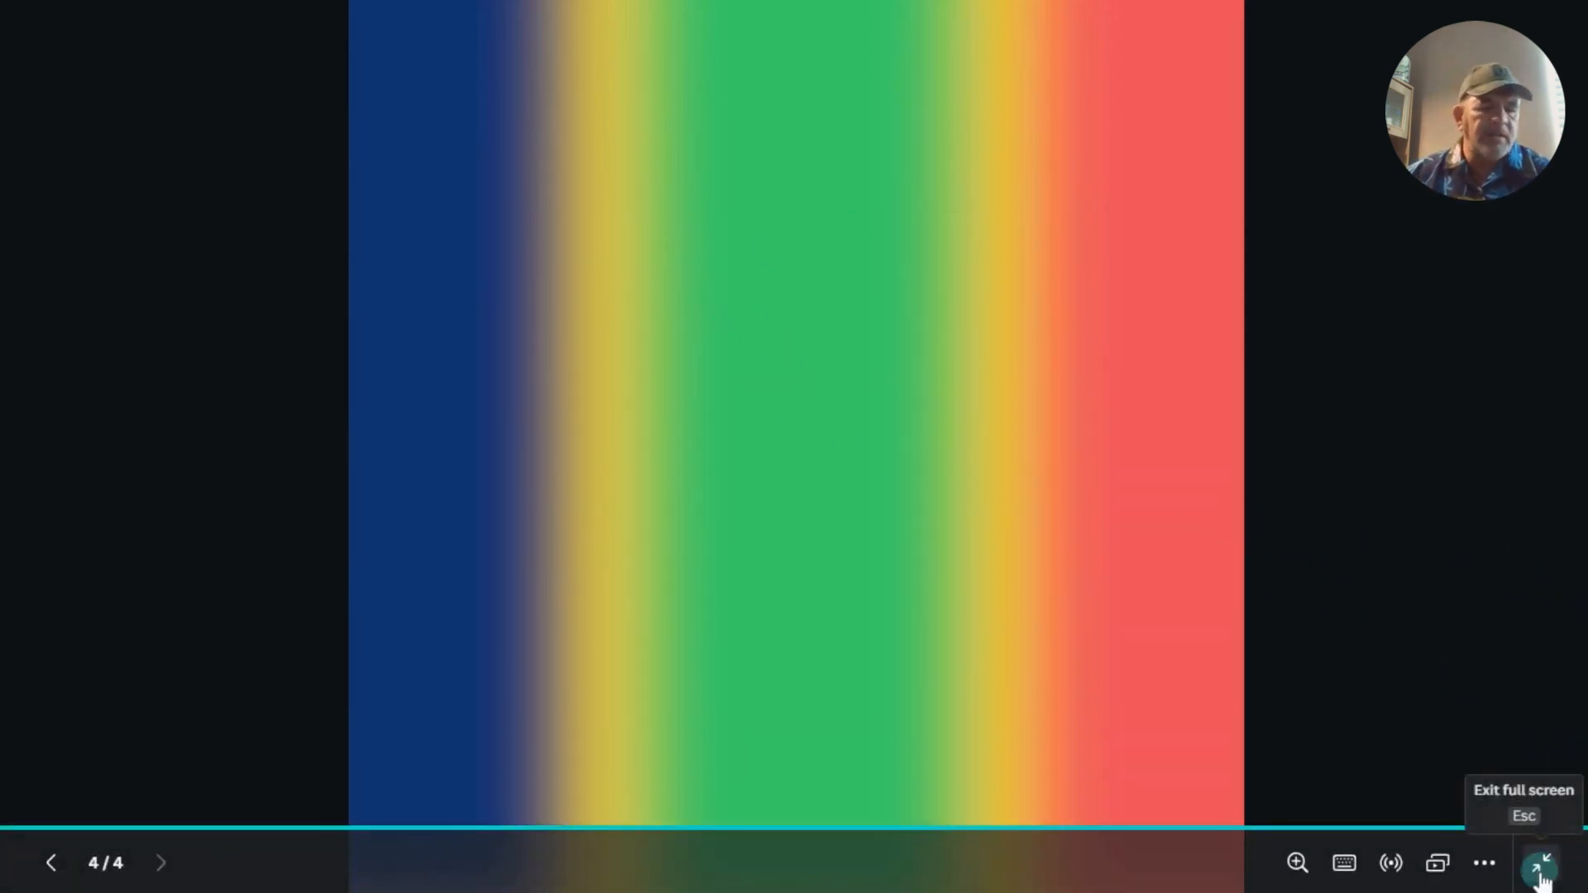
click(1541, 869)
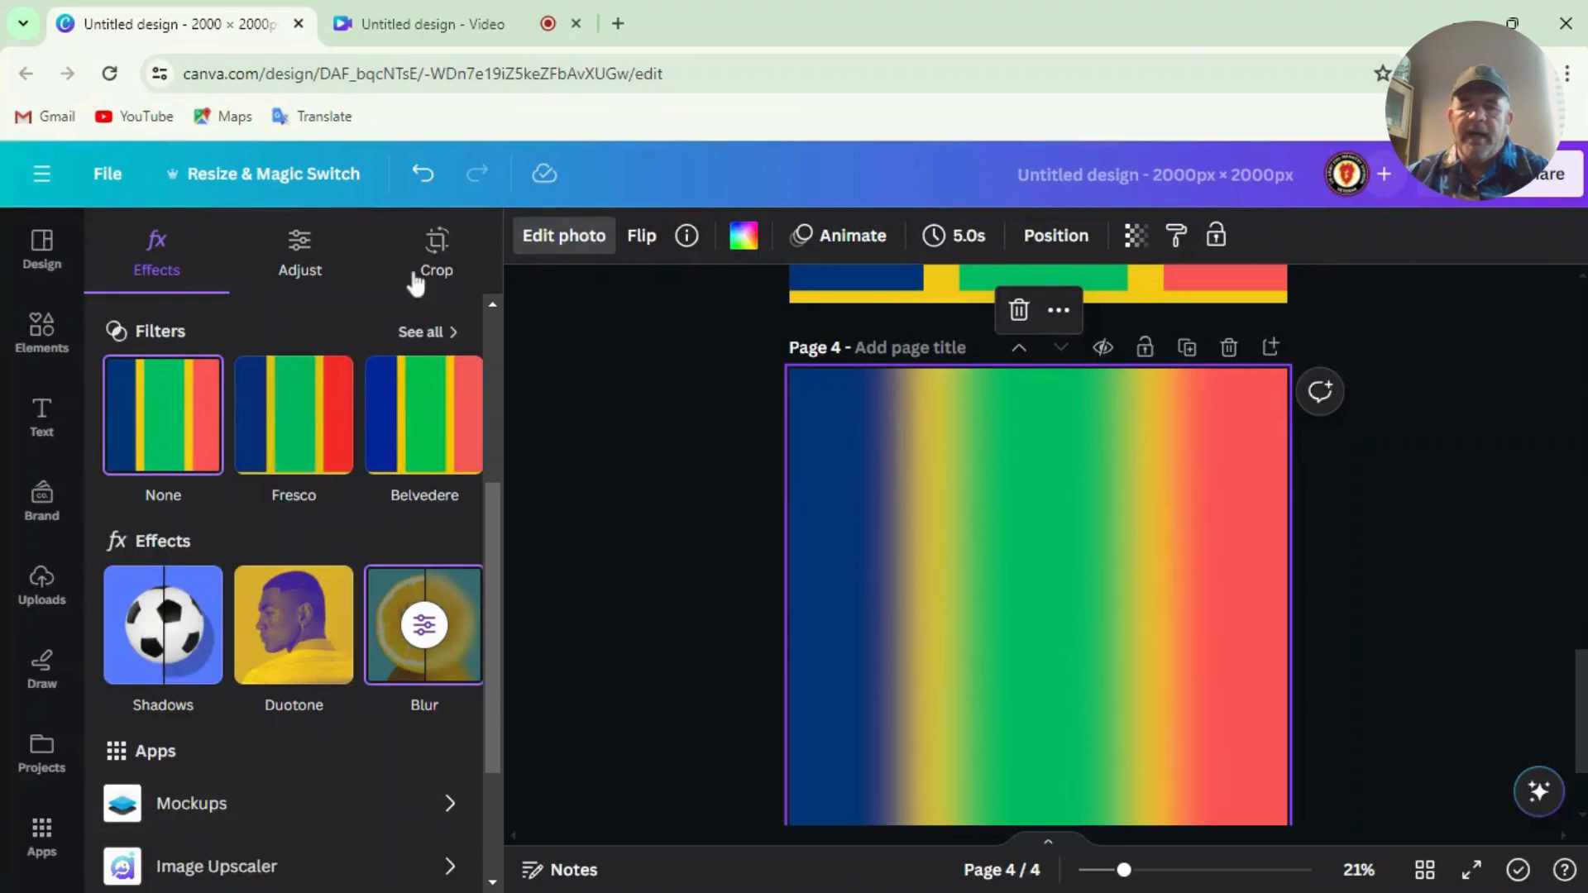
scroll(862, 516, up, 10)
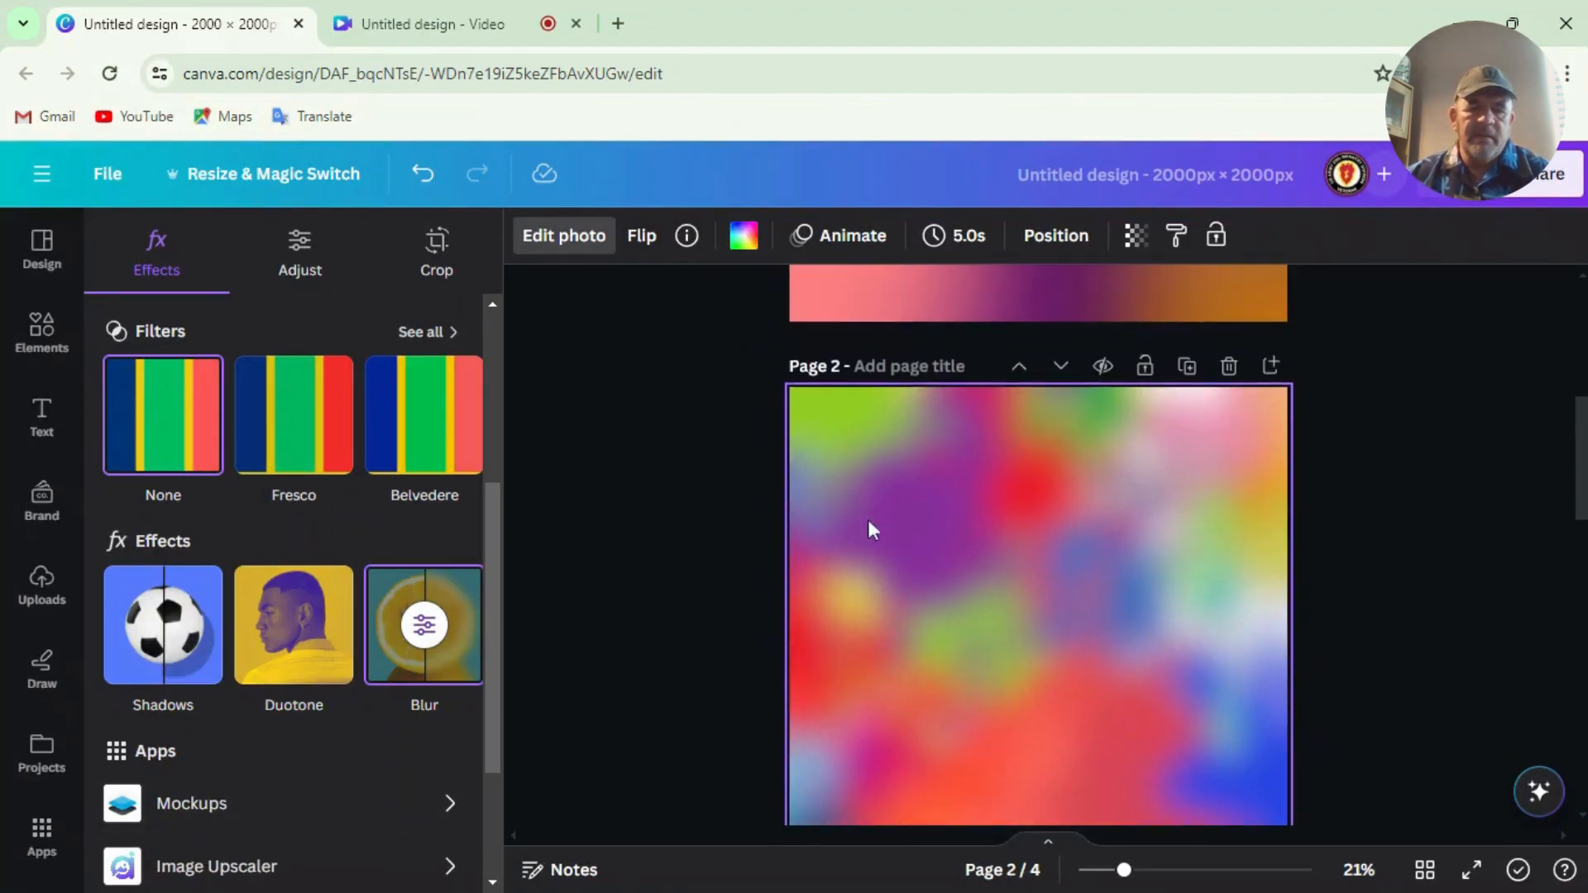
scroll(1022, 571, up, 6)
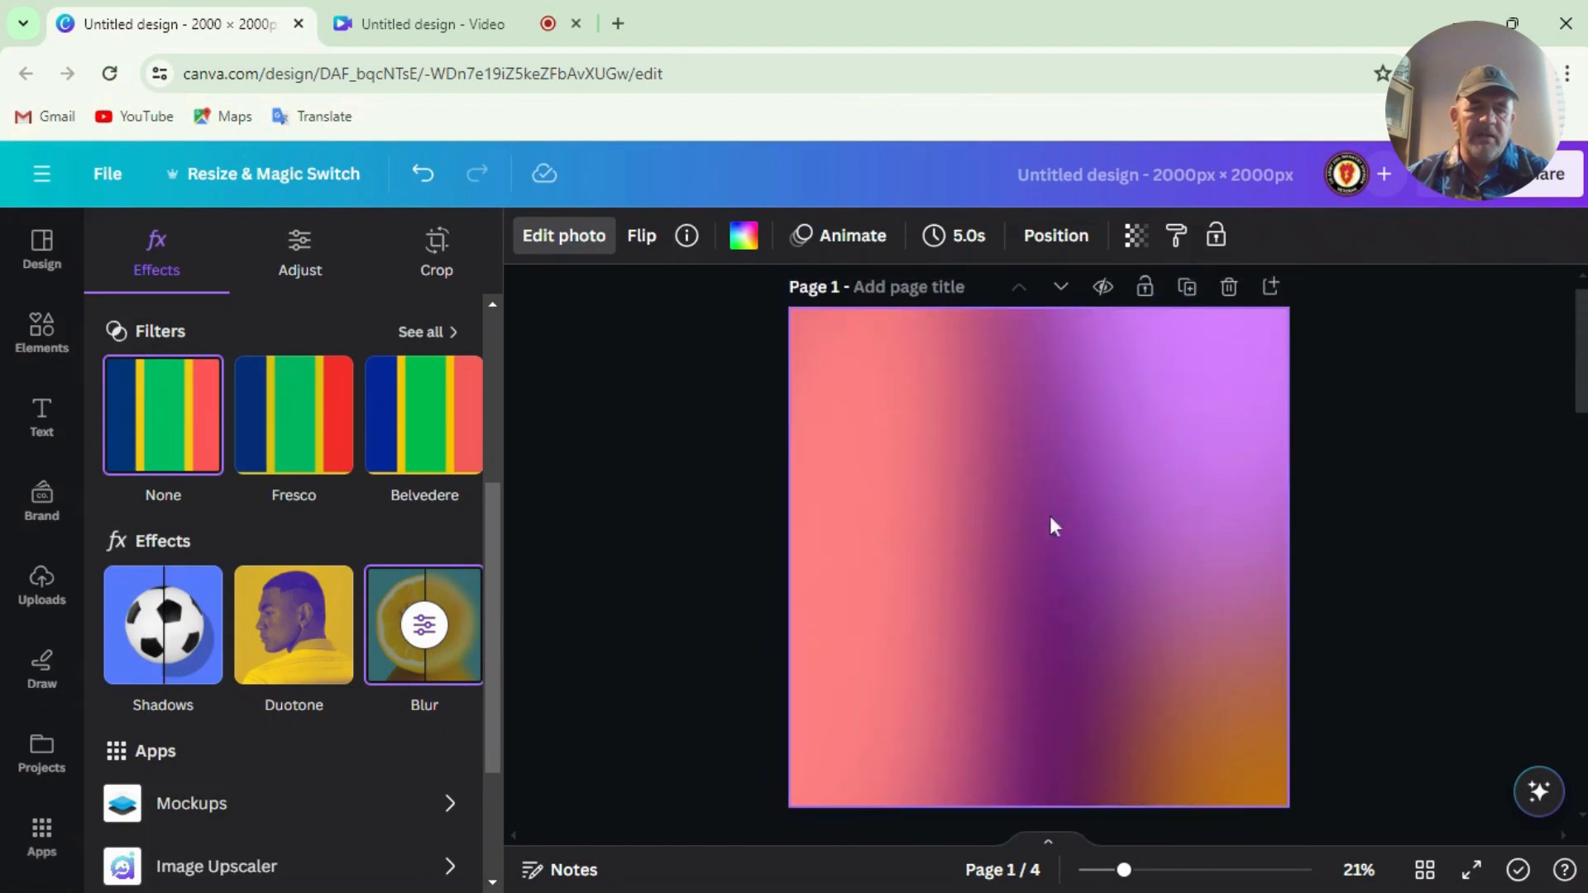
scroll(976, 556, down, 3)
scroll(977, 566, down, 4)
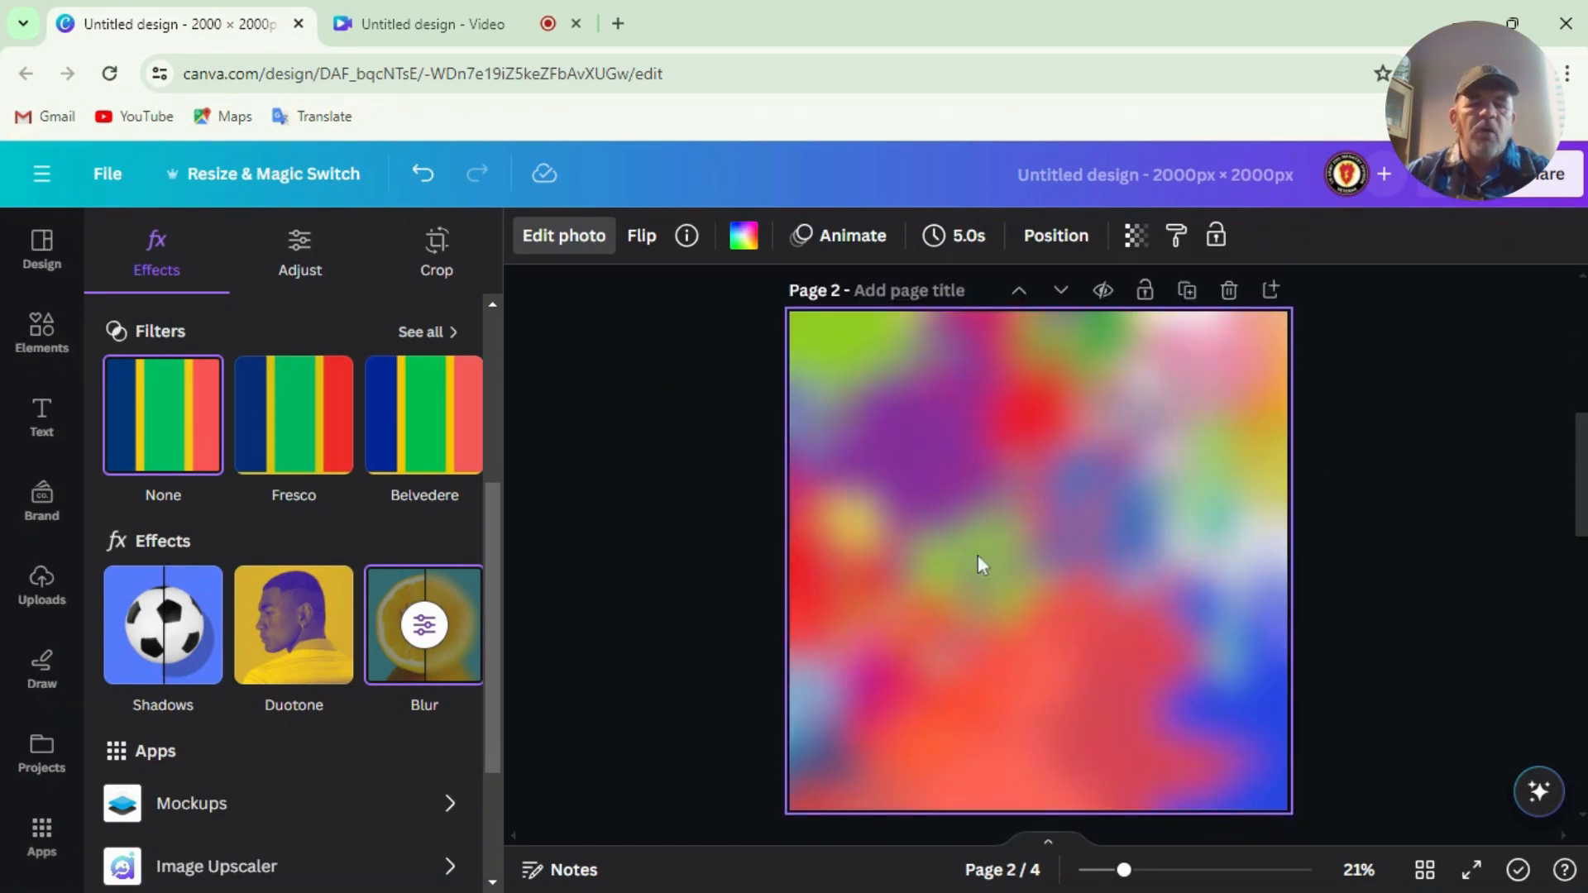